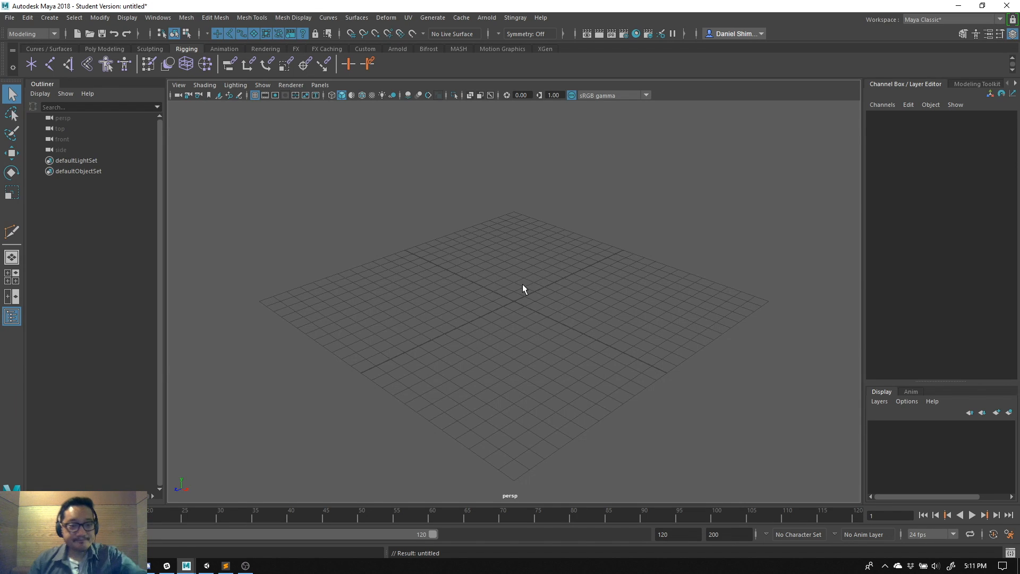
{"action": "key", "text": "alt+Tab"}
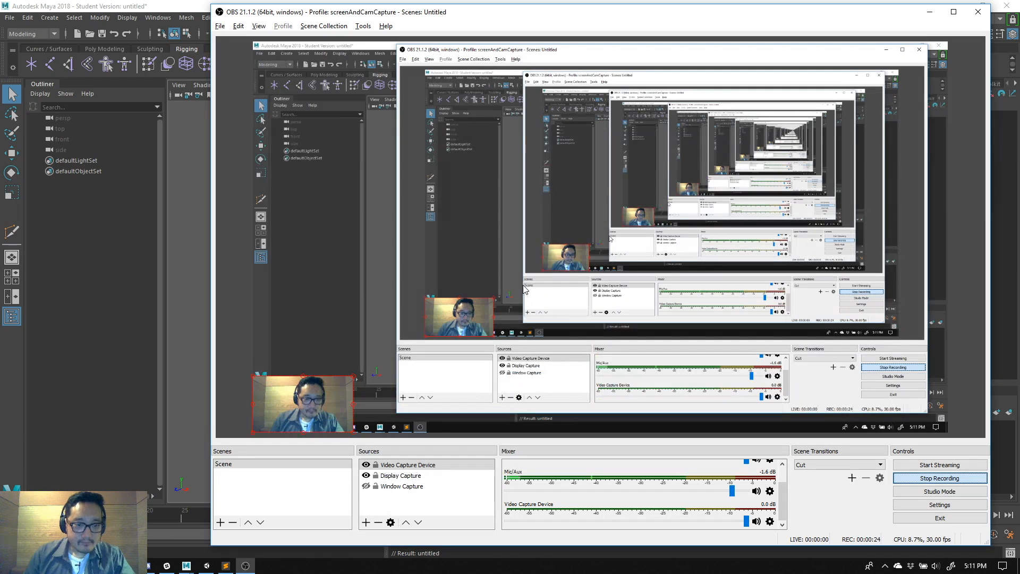
{"action": "key", "text": "alt+Tab"}
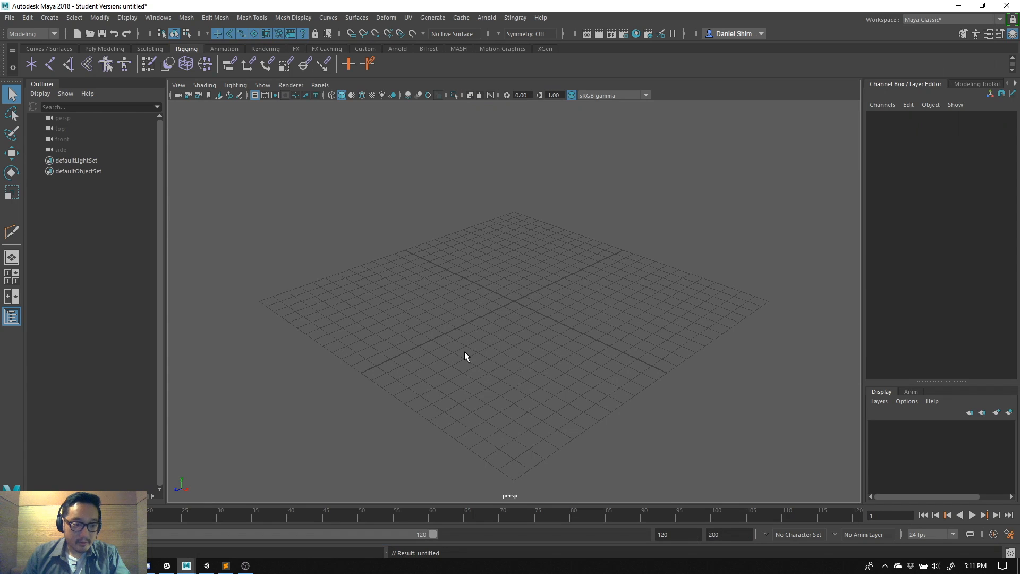
- Switch to Chrome and search the web for "orthogonal humanoid character" in a new tab
{"action": "key", "text": "alt+Tab"}
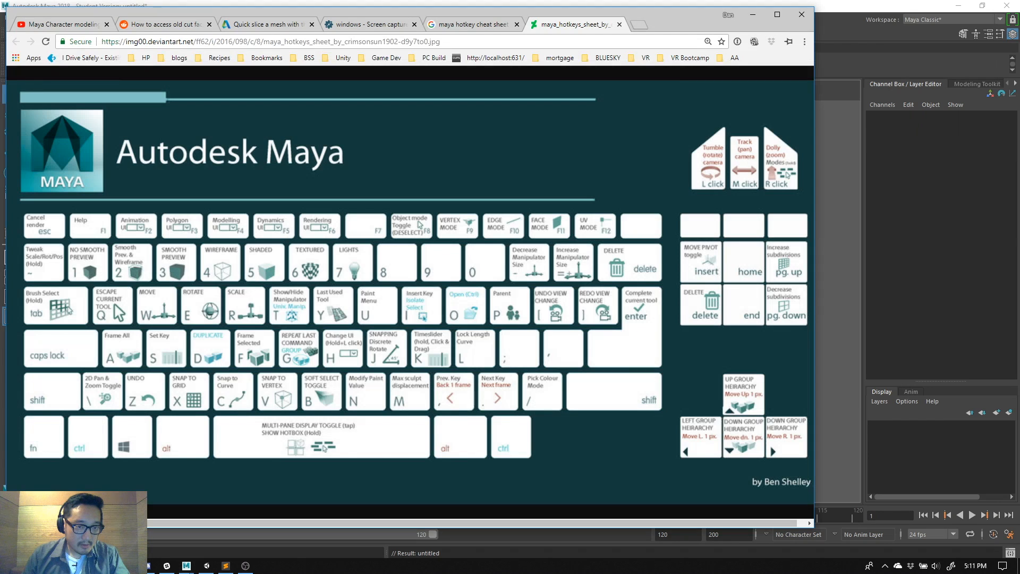
{"action": "left_click_drag", "start_coordinate": [566, 8], "coordinate": [570, 4]}
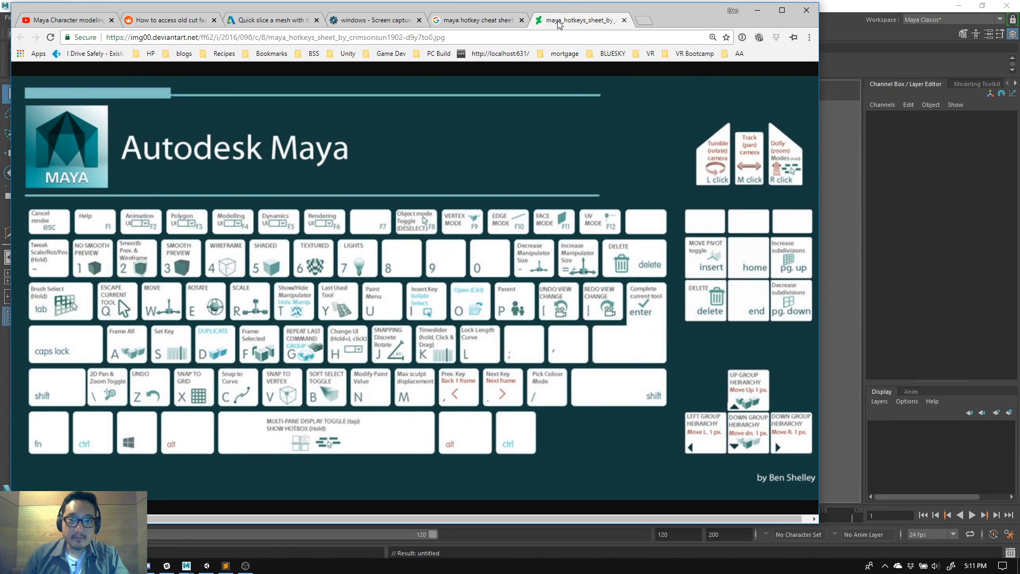
{"action": "left_click", "coordinate": [644, 20]}
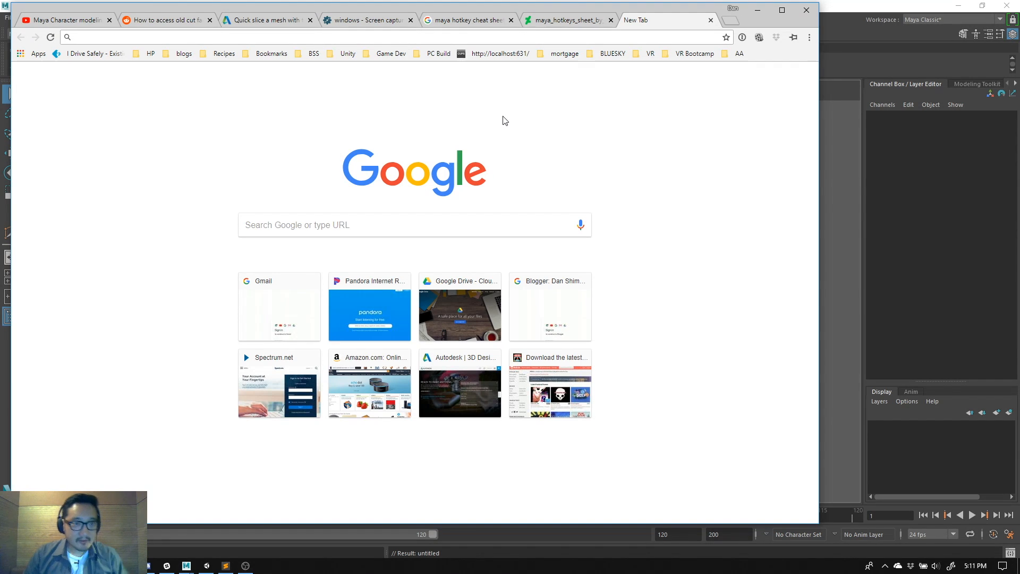
{"action": "left_click", "coordinate": [426, 220]}
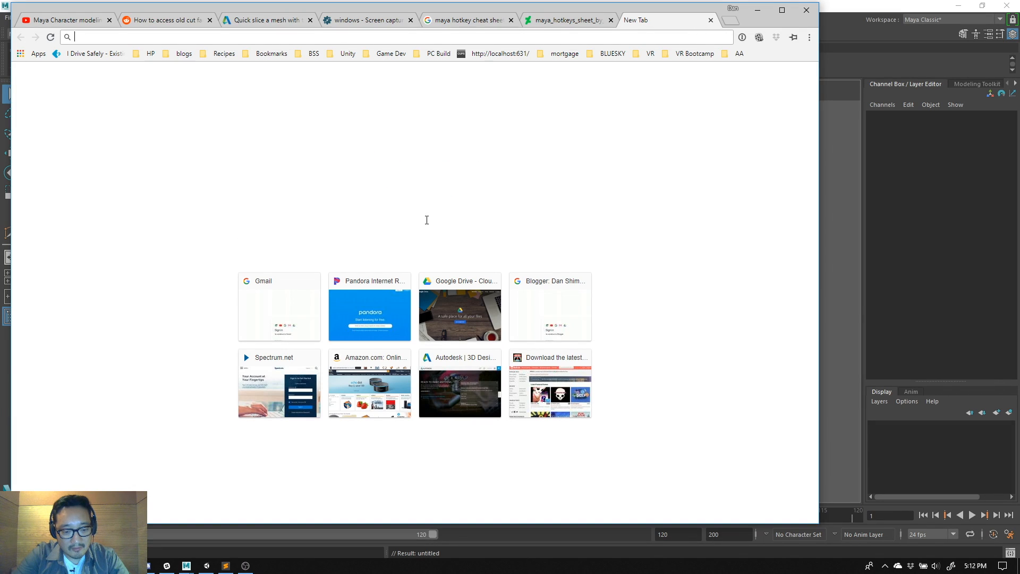
{"action": "type", "text": "orthogonal"}
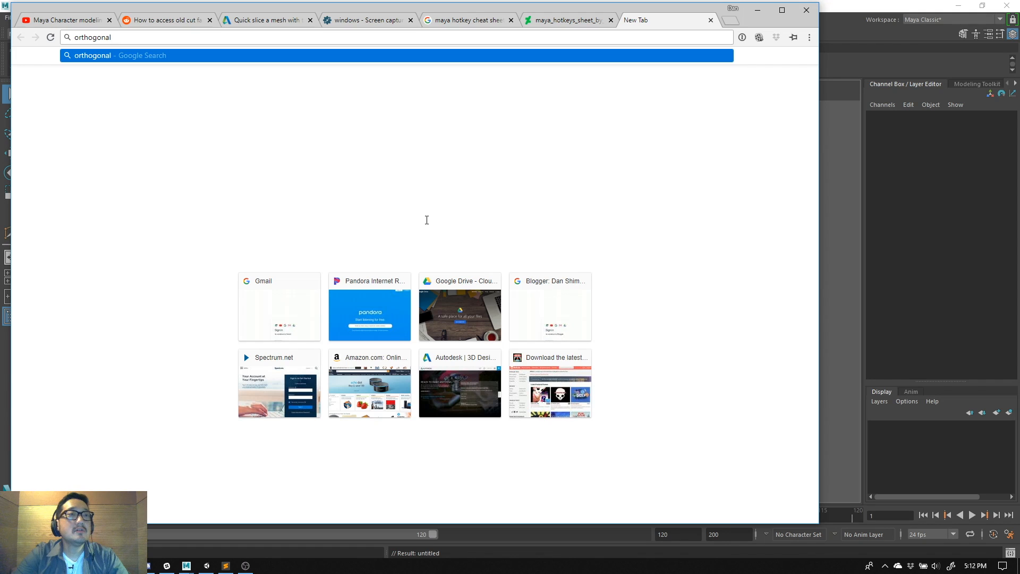
{"action": "type", "text": " chum"}
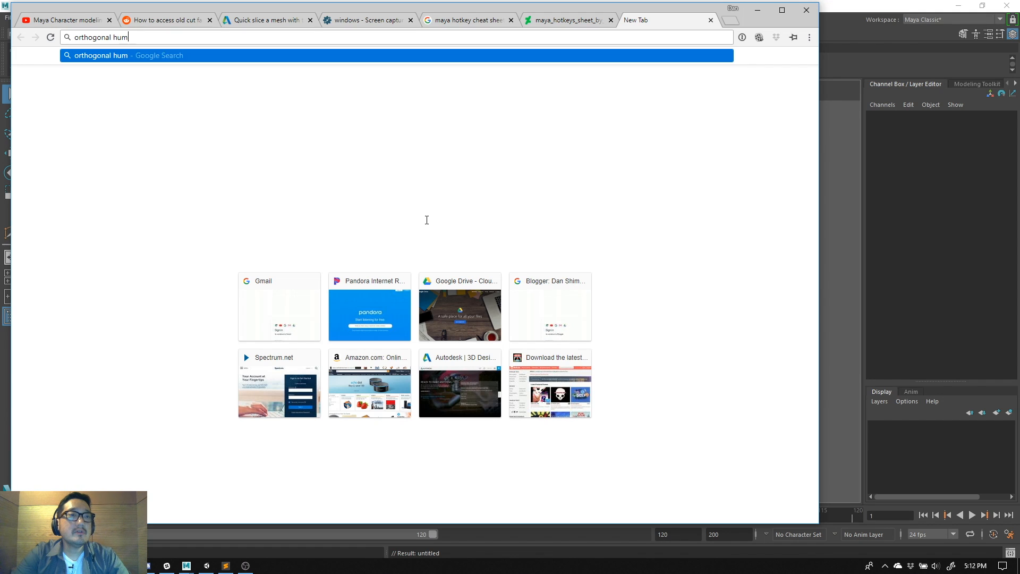
{"action": "type", "text": "anoid character"}
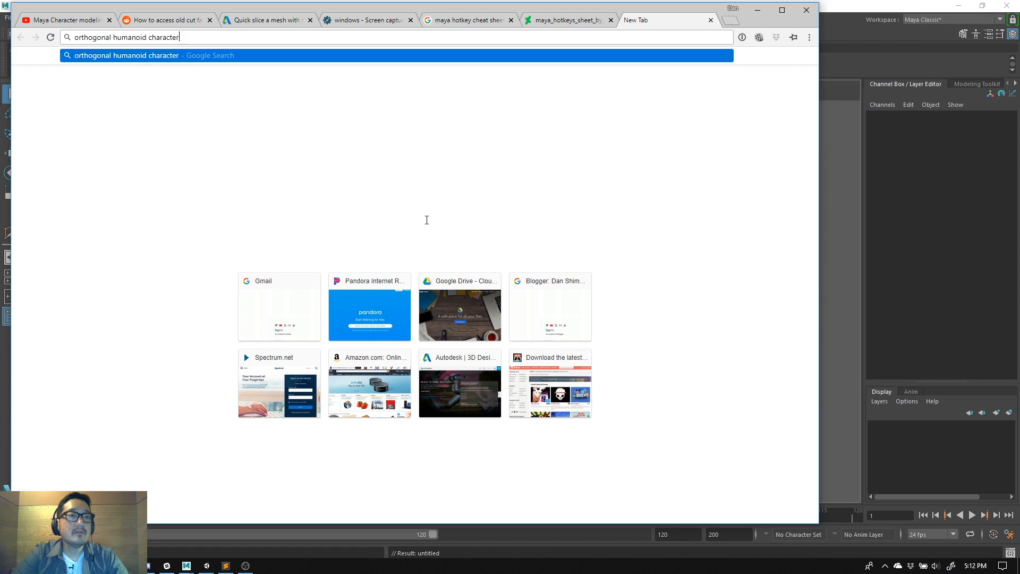
{"action": "key", "text": "Return"}
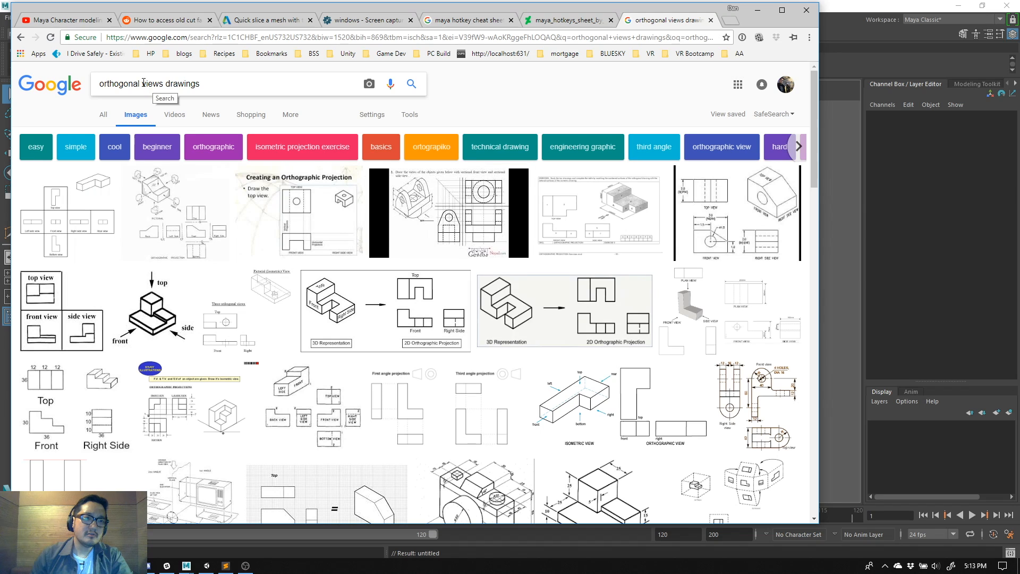
- Change the image search to "orthogonal views character"
{"action": "double_click", "coordinate": [182, 85]}
{"action": "type", "text": "character"}
{"action": "key", "text": "Return"}
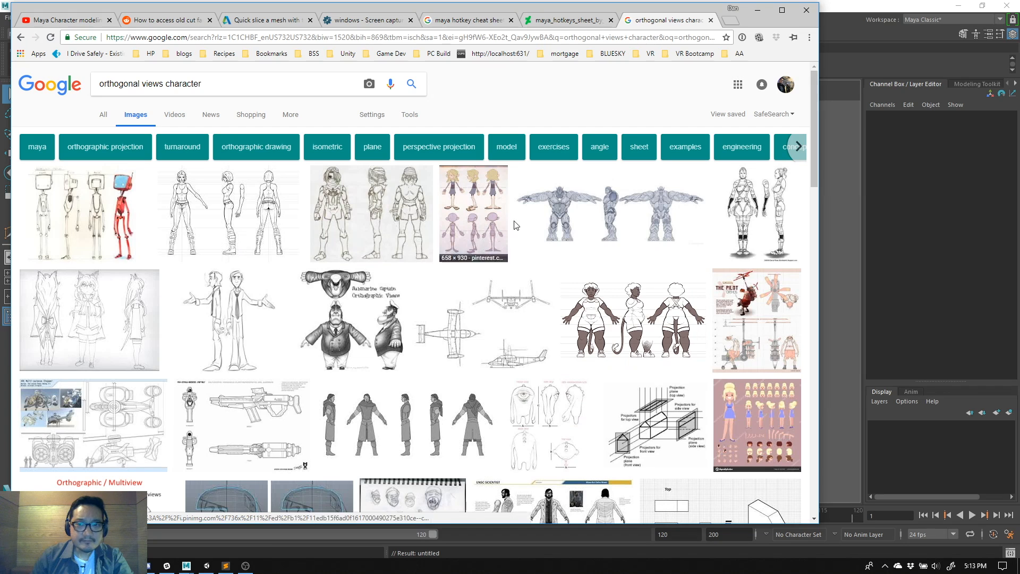
- Preview the armored T-pose character with front, side and back views, and browse its source Pinterest board
{"action": "left_click", "coordinate": [599, 215]}
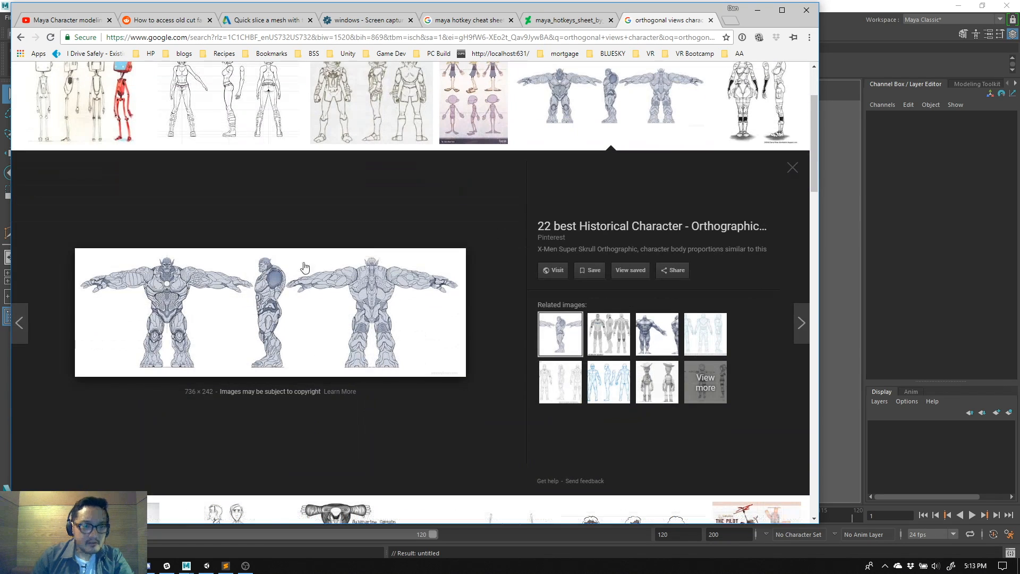
{"action": "left_click", "coordinate": [329, 289]}
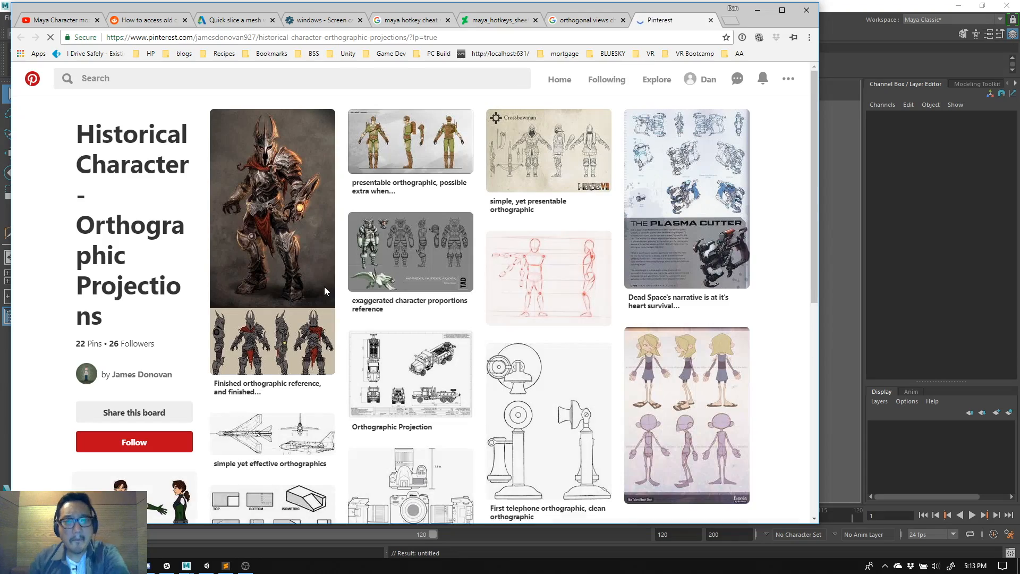
{"action": "scroll", "coordinate": [476, 301], "scroll_direction": "down", "scroll_amount": 3}
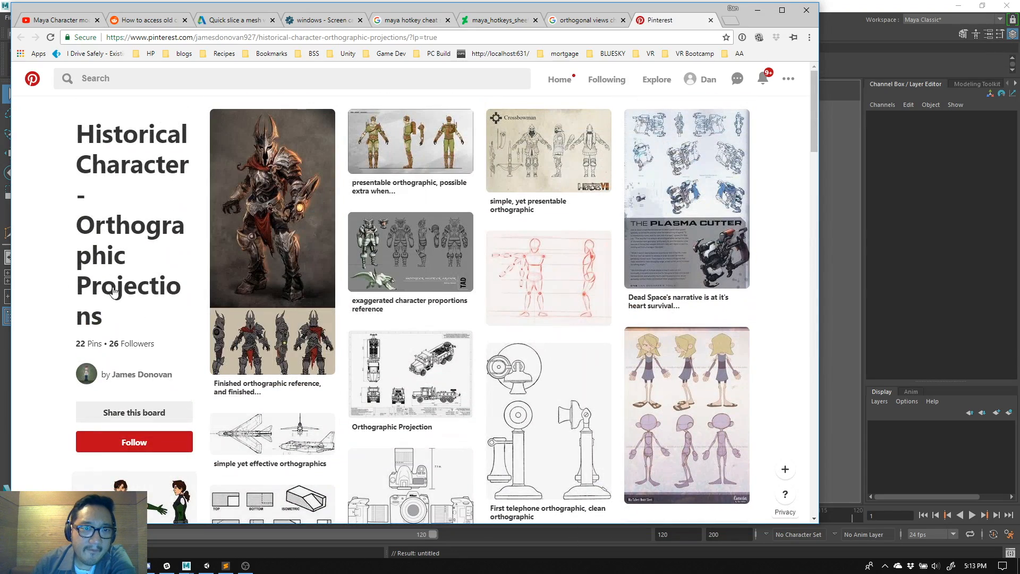
{"action": "scroll", "coordinate": [129, 292], "scroll_direction": "down", "scroll_amount": 6}
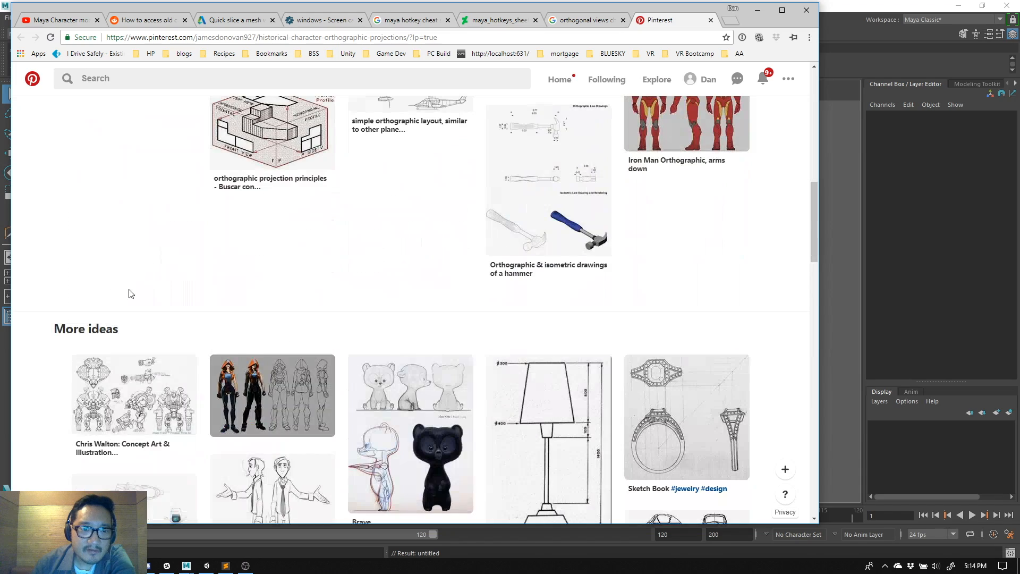
{"action": "scroll", "coordinate": [129, 292], "scroll_direction": "up", "scroll_amount": 10}
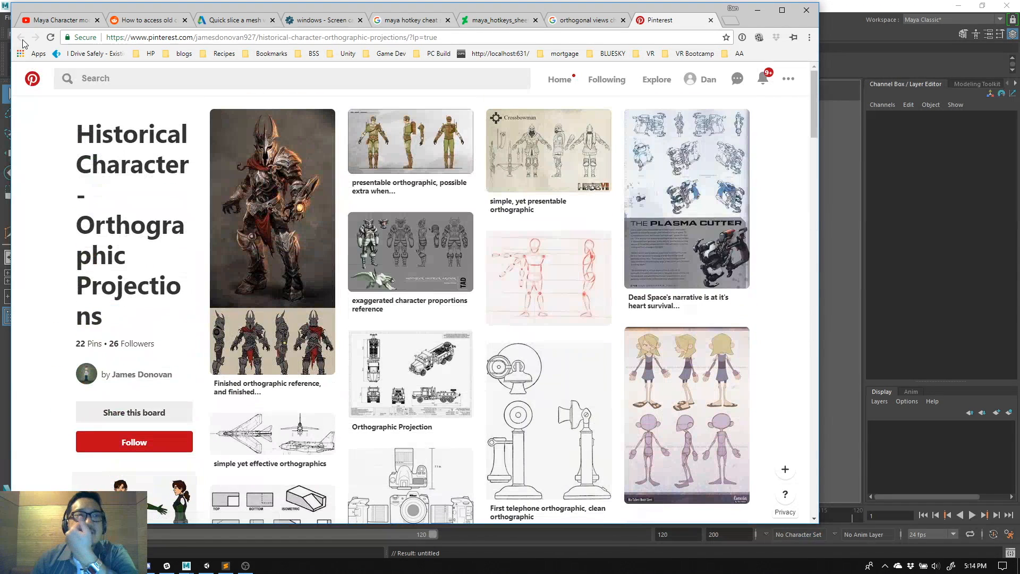
- Return to the image results and view the armored T-pose character image alone in a new tab
{"action": "left_click", "coordinate": [578, 24]}
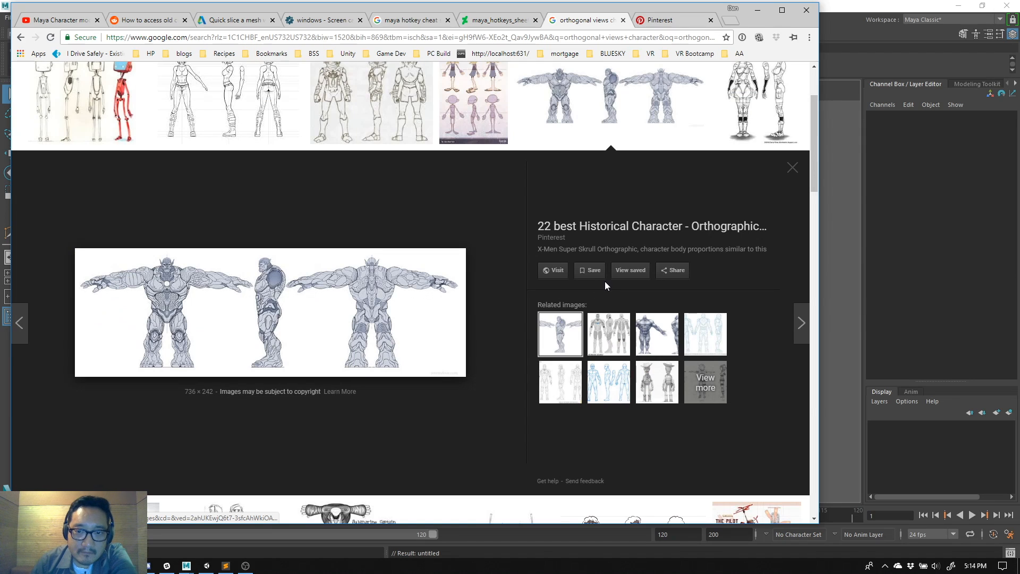
{"action": "right_click", "coordinate": [418, 315]}
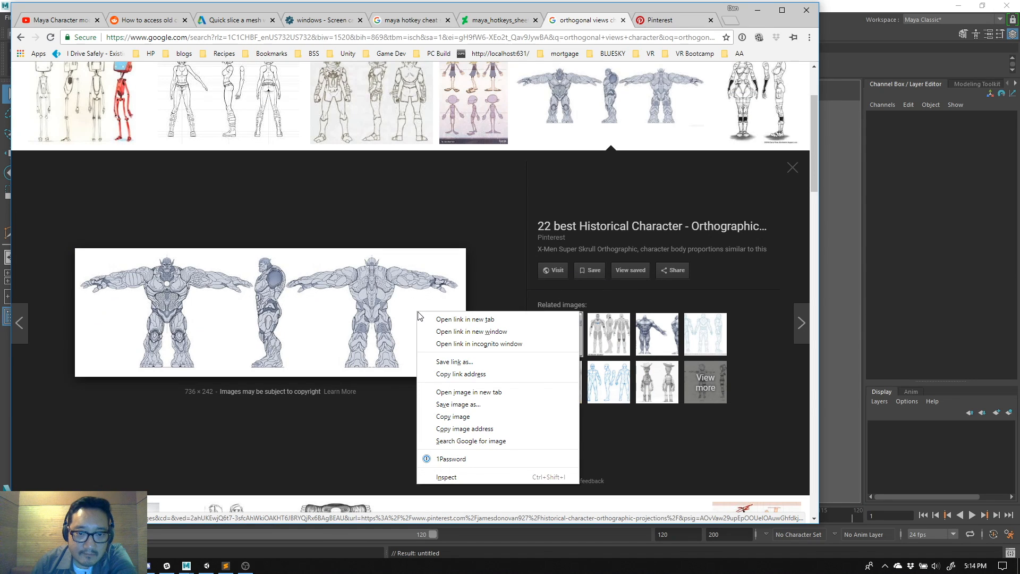
{"action": "left_click", "coordinate": [449, 397]}
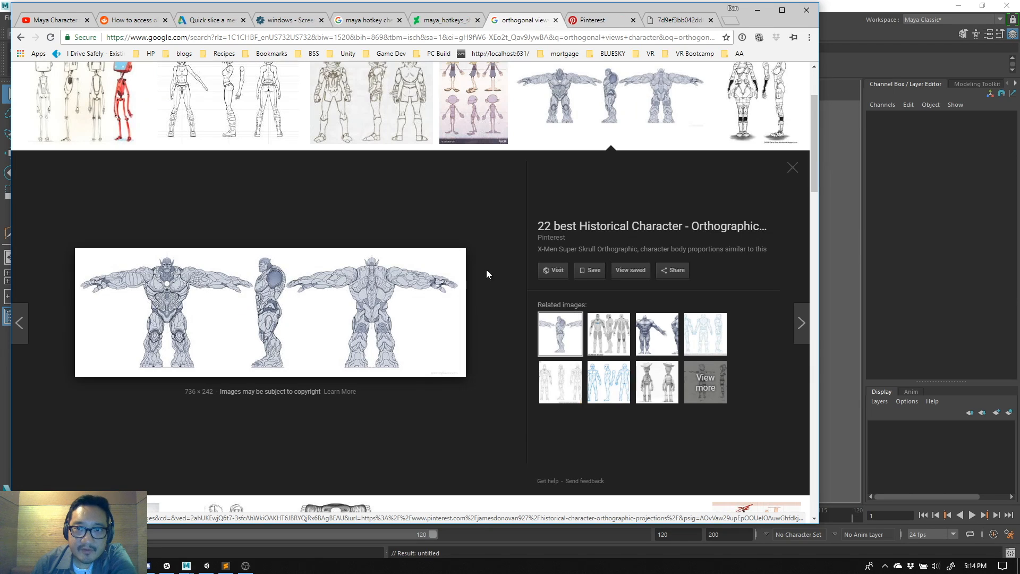
{"action": "left_click", "coordinate": [671, 25]}
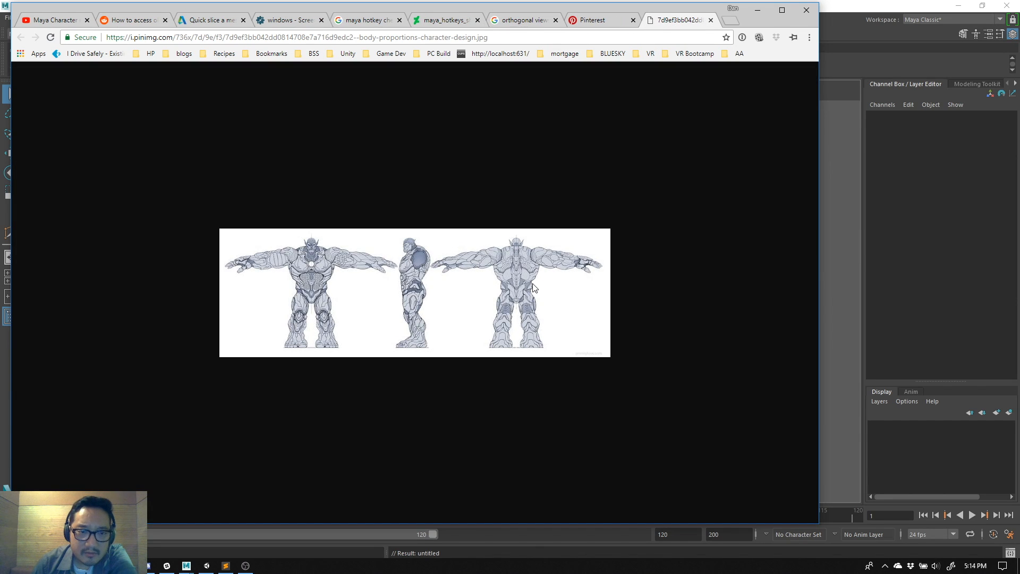
- Compare the related images in the search results and preview the muscular character's front and side orthographic drawing
{"action": "left_click", "coordinate": [613, 19]}
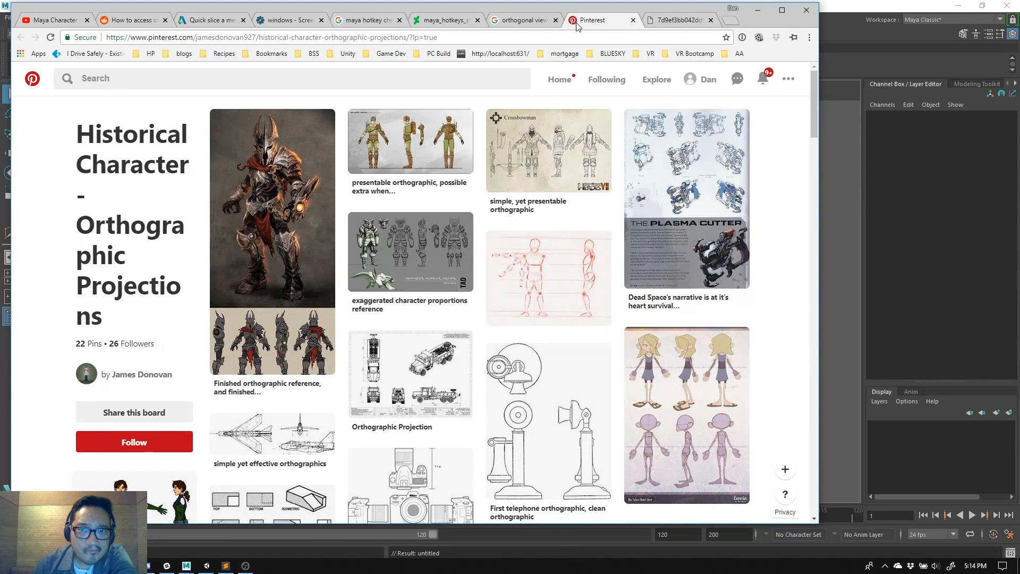
{"action": "left_click", "coordinate": [523, 21]}
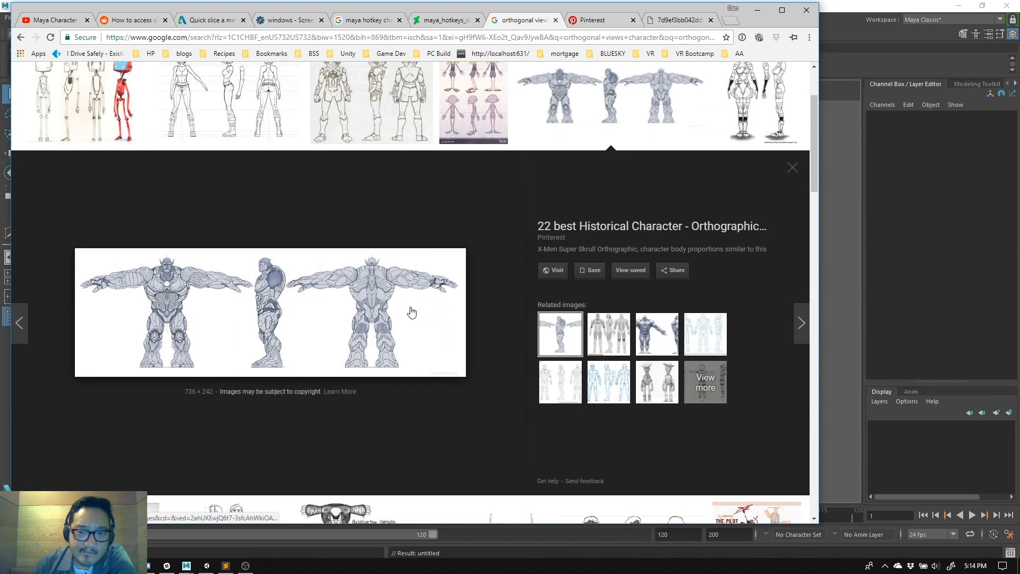
{"action": "left_click", "coordinate": [662, 337]}
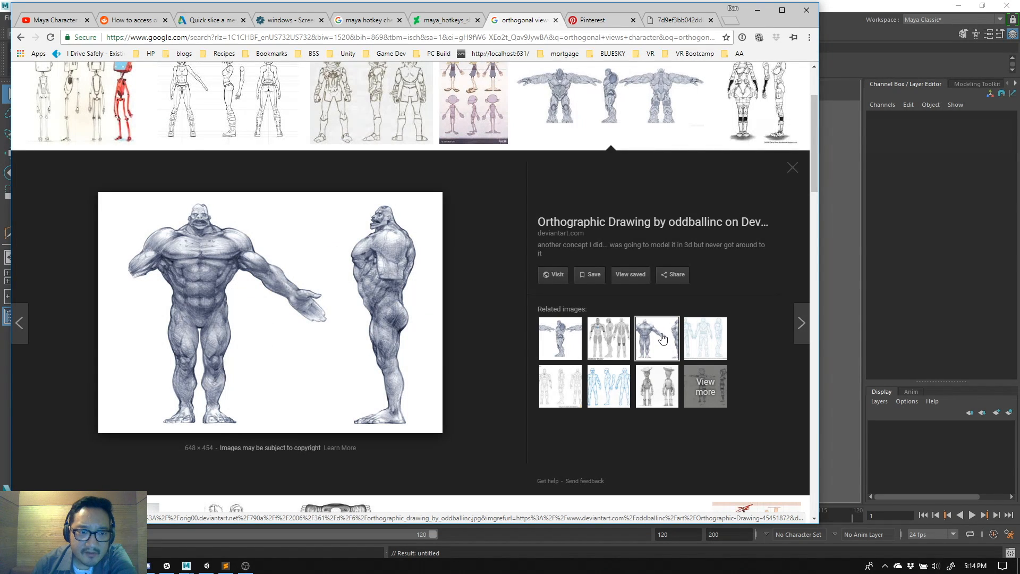
{"action": "left_click", "coordinate": [566, 339]}
{"action": "left_click", "coordinate": [654, 335]}
{"action": "left_click", "coordinate": [698, 335]}
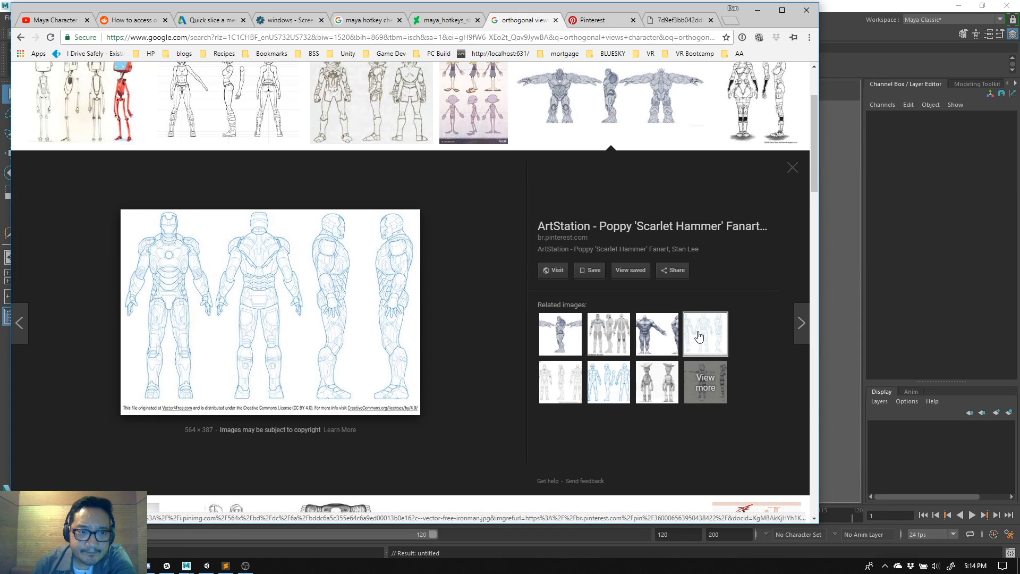
{"action": "left_click", "coordinate": [667, 339]}
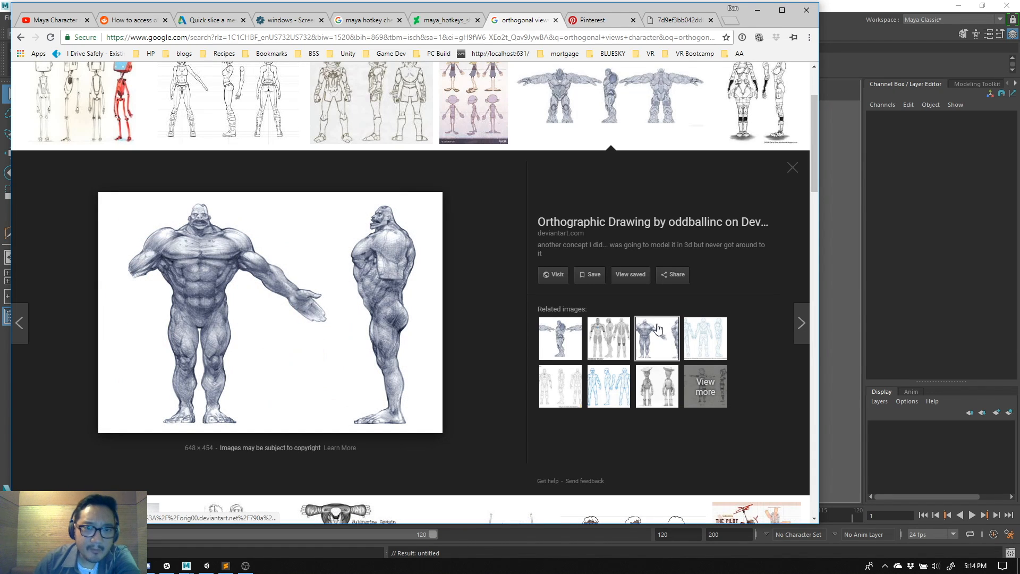
- Save the muscular character drawing to the Desktop as orthographic_drawing_by_oddballinc.jpg
{"action": "right_click", "coordinate": [414, 322]}
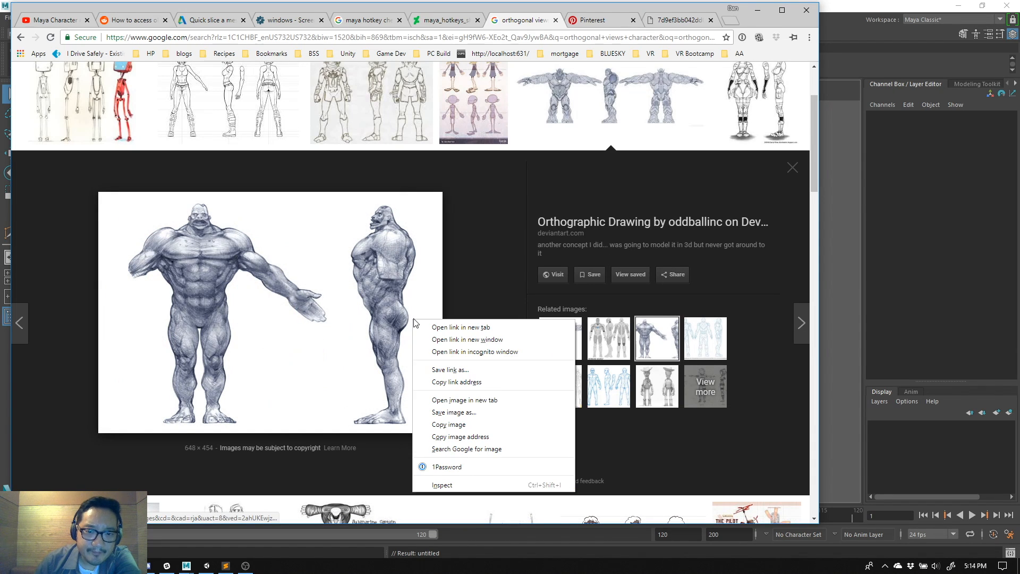
{"action": "left_click", "coordinate": [462, 413]}
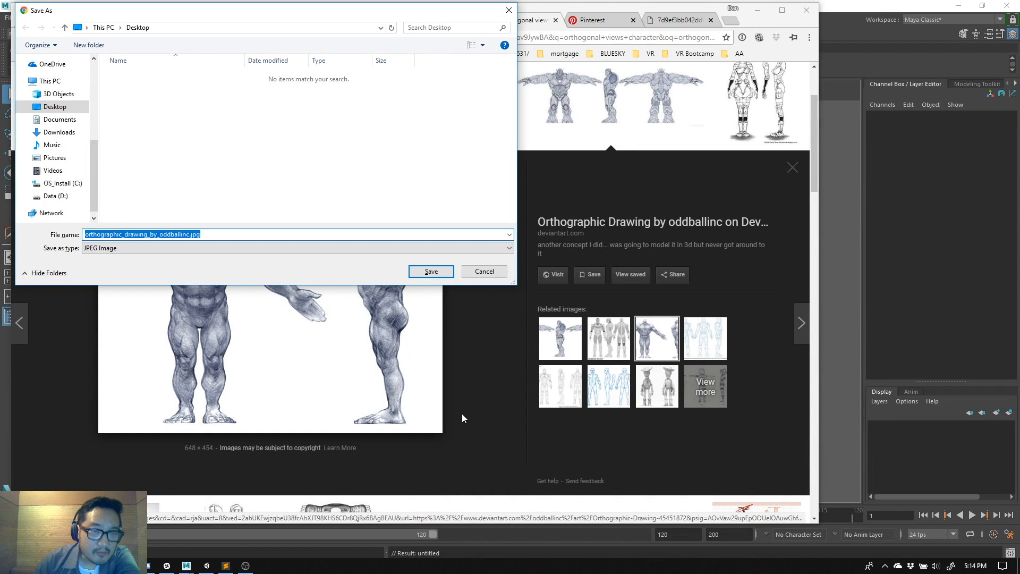
{"action": "left_click", "coordinate": [431, 272]}
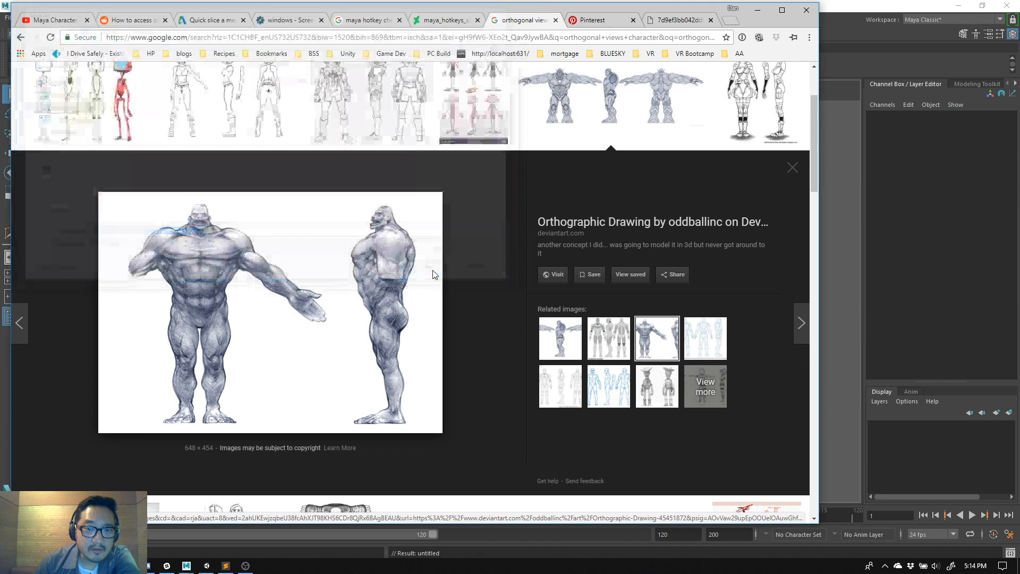
- Move the Chrome window aside and minimize it to return to Maya
{"action": "left_click", "coordinate": [829, 15]}
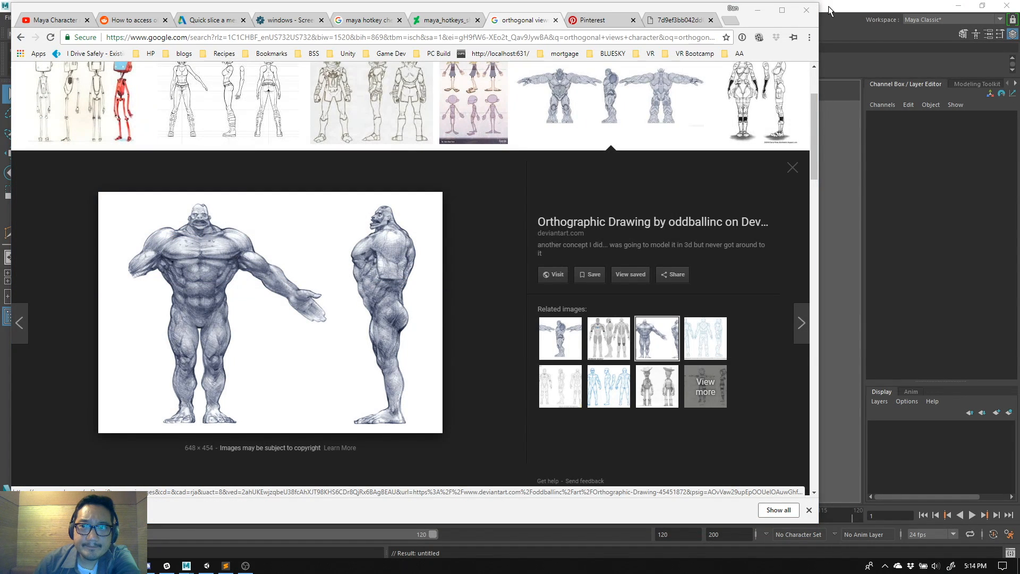
{"action": "left_click_drag", "start_coordinate": [636, 11], "coordinate": [807, 58]}
{"action": "left_click", "coordinate": [764, 24]}
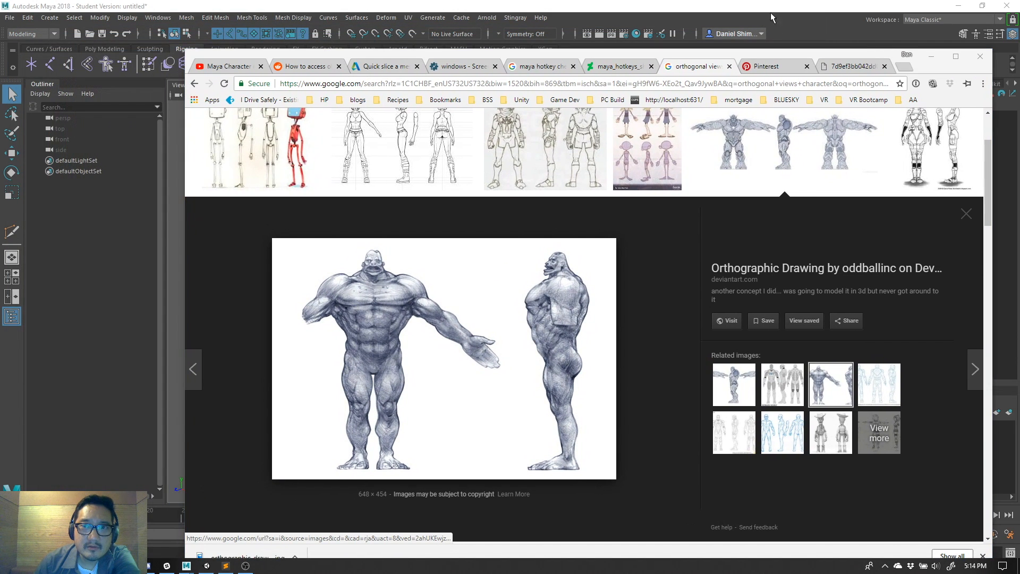
{"action": "left_click", "coordinate": [930, 56]}
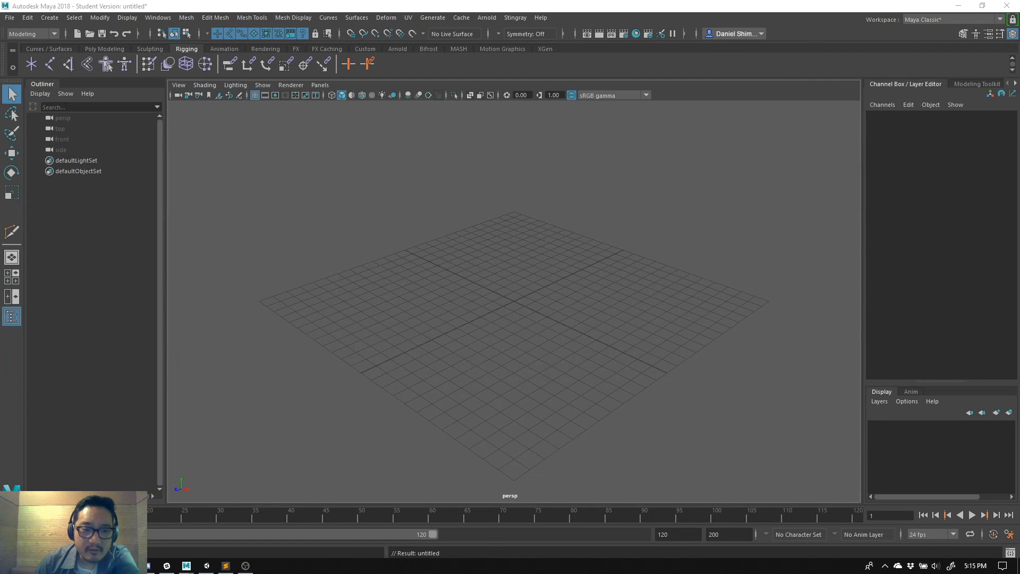
- Force Maya to quit by ending its task in Task Manager, and close Task Manager
{"action": "mouse_move", "coordinate": [185, 567]}
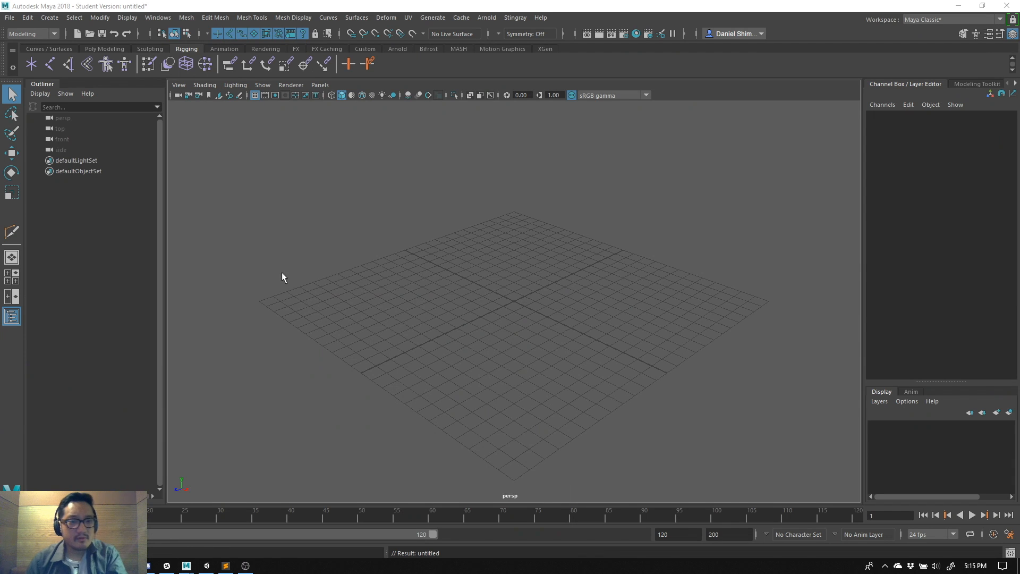
{"action": "key", "text": "alt+Tab"}
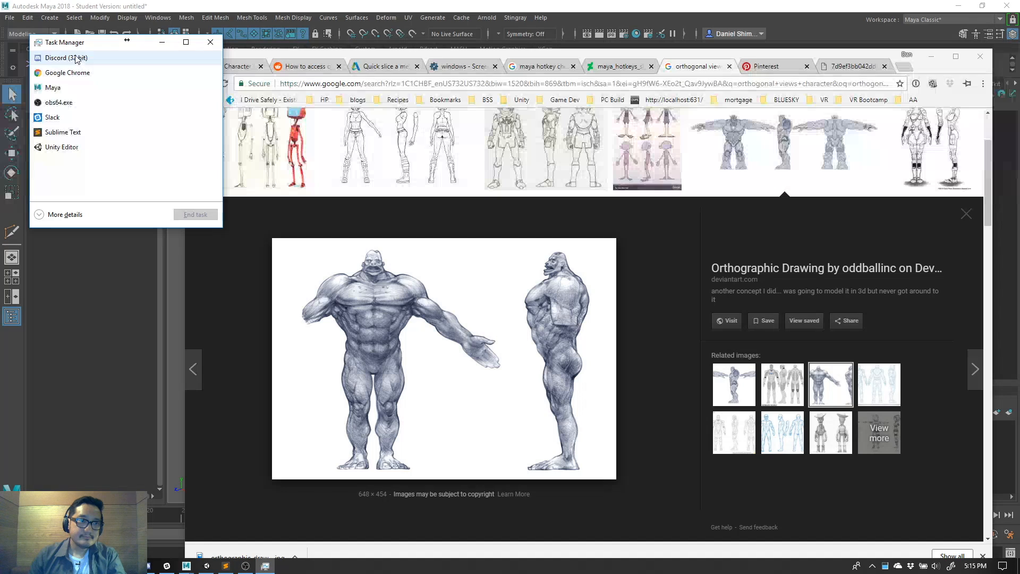
{"action": "left_click", "coordinate": [65, 88]}
{"action": "left_click", "coordinate": [187, 214]}
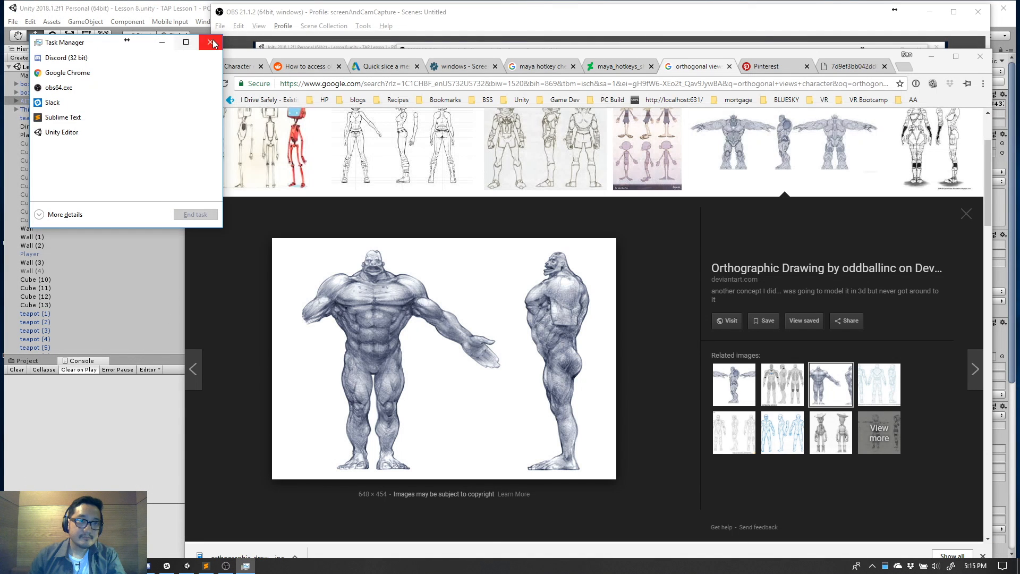
{"action": "left_click", "coordinate": [211, 42]}
- Launch Autodesk Maya 2018 and switch the workspace to the four-view layout
{"action": "key", "text": "super"}
{"action": "scroll", "coordinate": [104, 430], "scroll_direction": "down", "scroll_amount": 10}
{"action": "scroll", "coordinate": [104, 442], "scroll_direction": "up", "scroll_amount": 2}
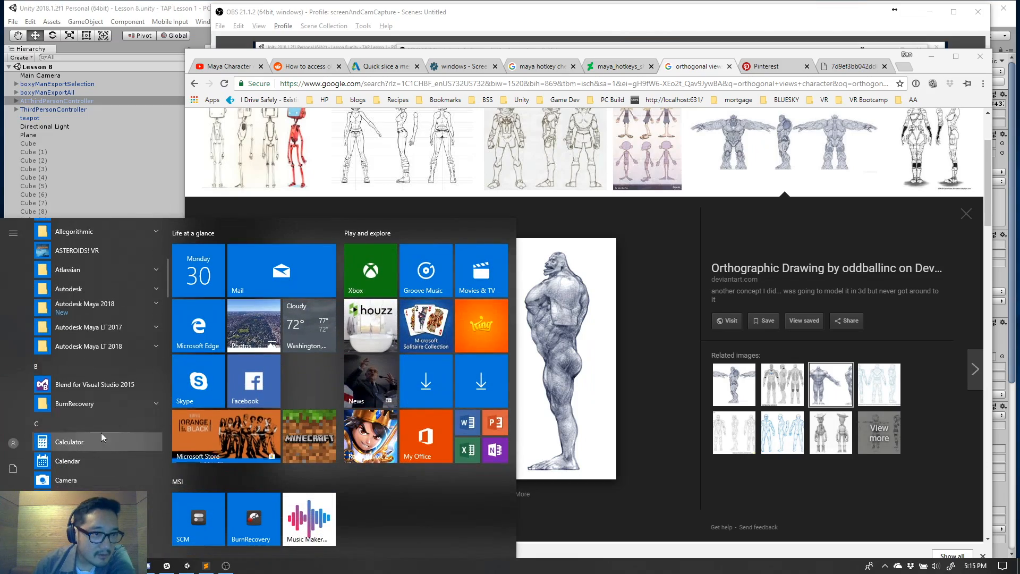
{"action": "left_click", "coordinate": [104, 318]}
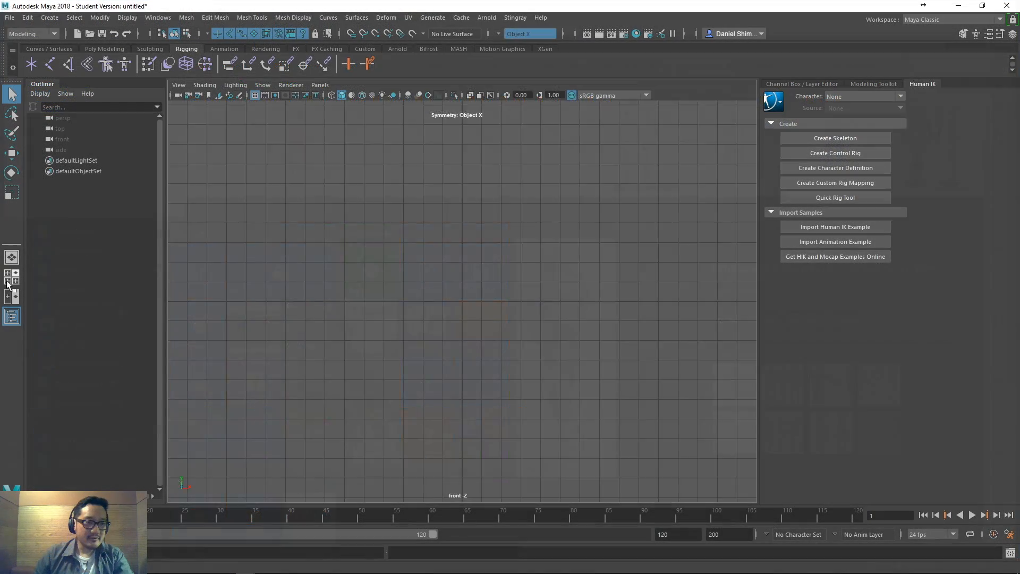
{"action": "left_click", "coordinate": [7, 280]}
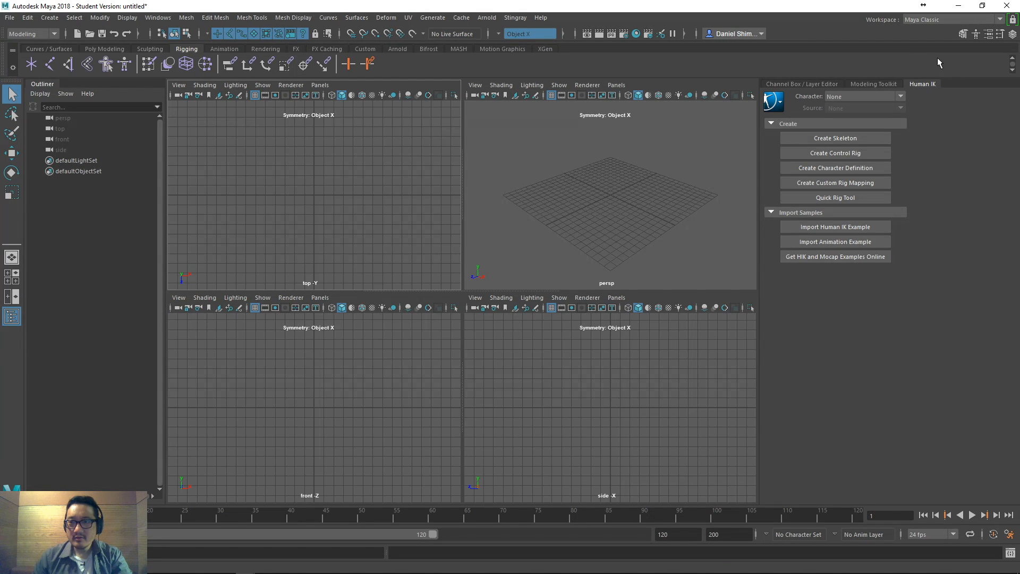
- Show the Channel Box / Layer Editor and close the floating Tool Settings window
{"action": "left_click", "coordinate": [1000, 35]}
{"action": "left_click", "coordinate": [1013, 35]}
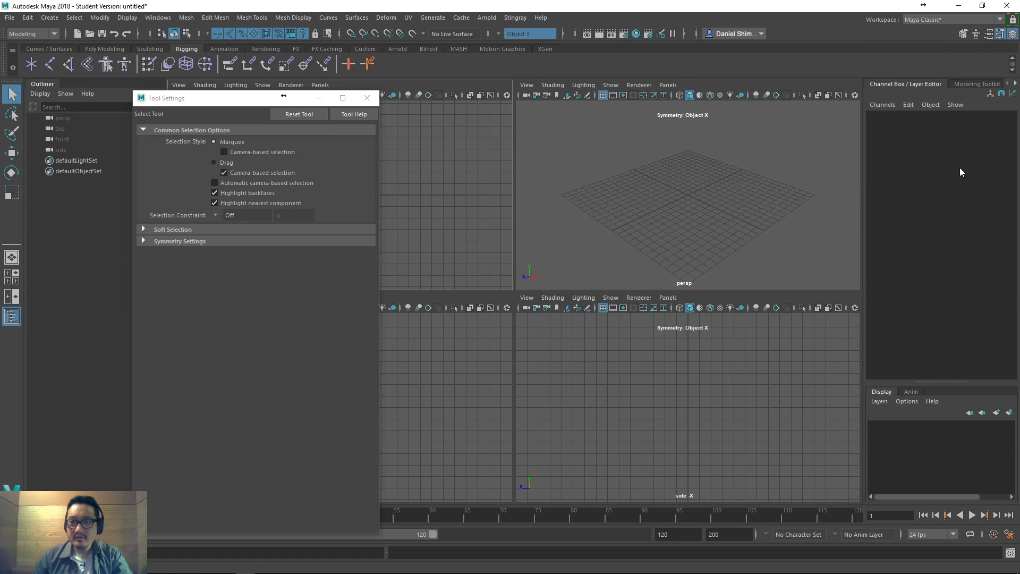
{"action": "left_click", "coordinate": [368, 100]}
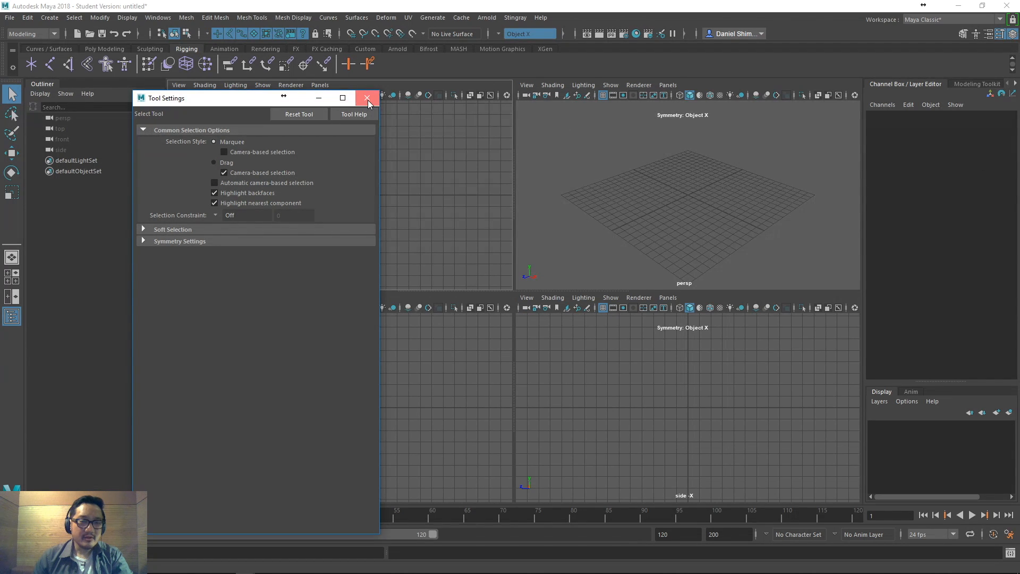
{"action": "left_click", "coordinate": [368, 100]}
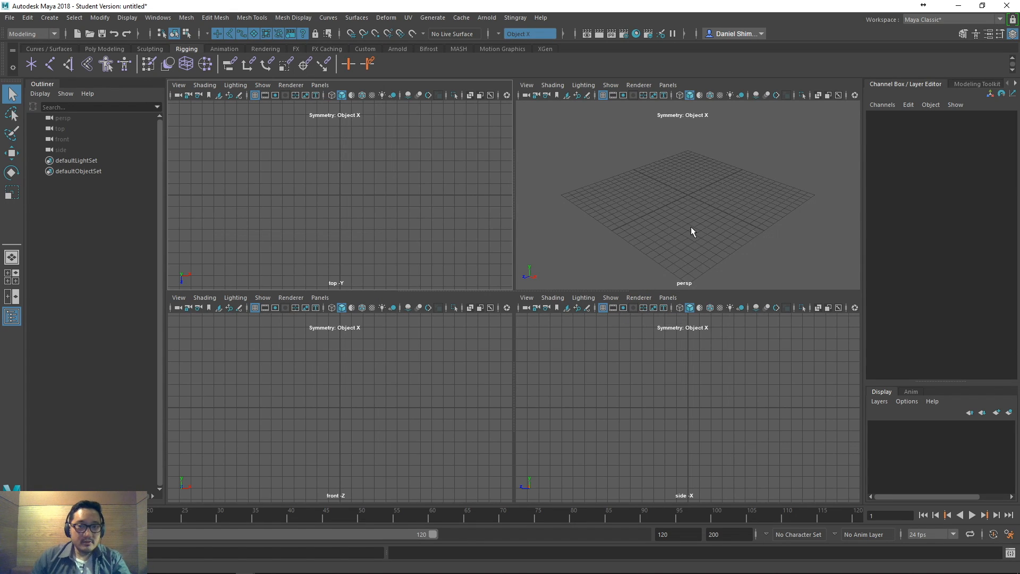
- Import orthographic_drawing_by_oddballinc.jpg from the Desktop as an image plane in the maximized front view
{"action": "key", "text": "space"}
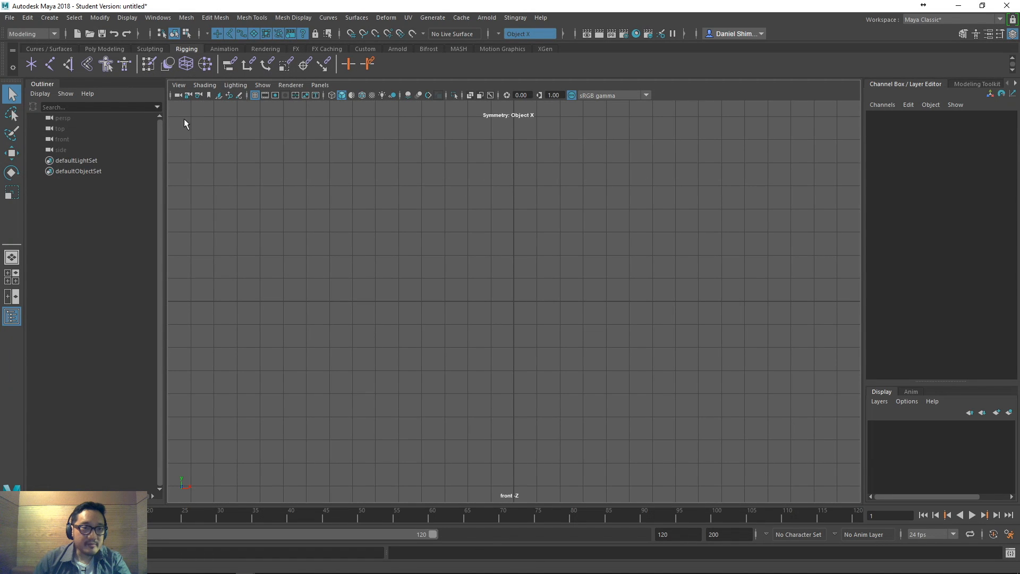
{"action": "left_click", "coordinate": [177, 85]}
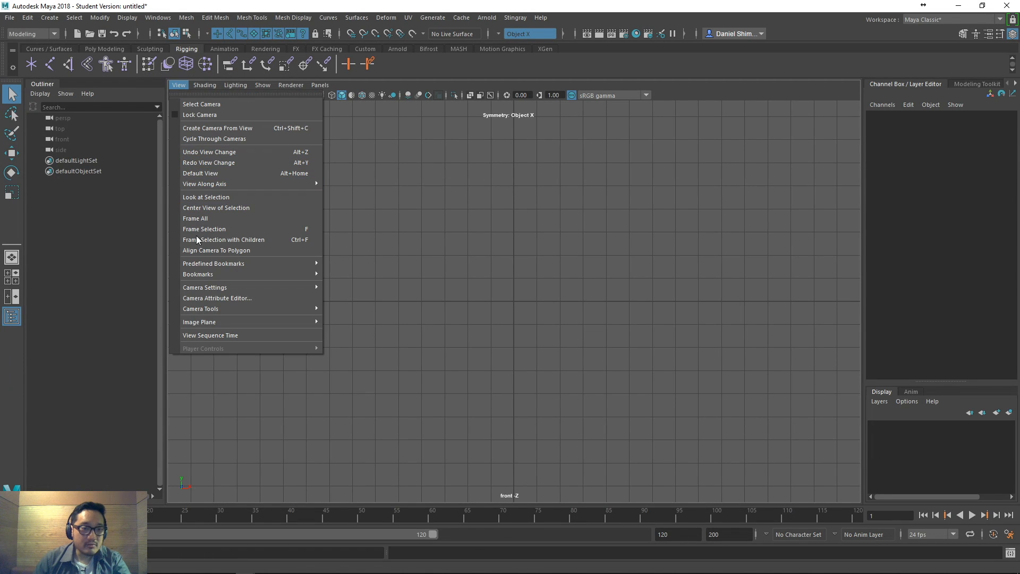
{"action": "mouse_move", "coordinate": [216, 324]}
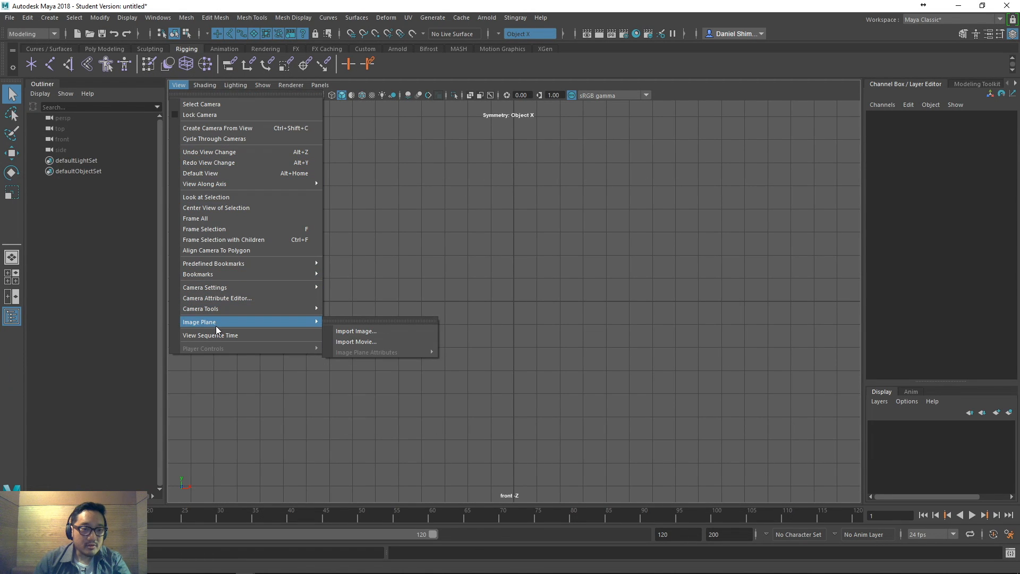
{"action": "left_click", "coordinate": [369, 332]}
{"action": "left_click", "coordinate": [139, 166]}
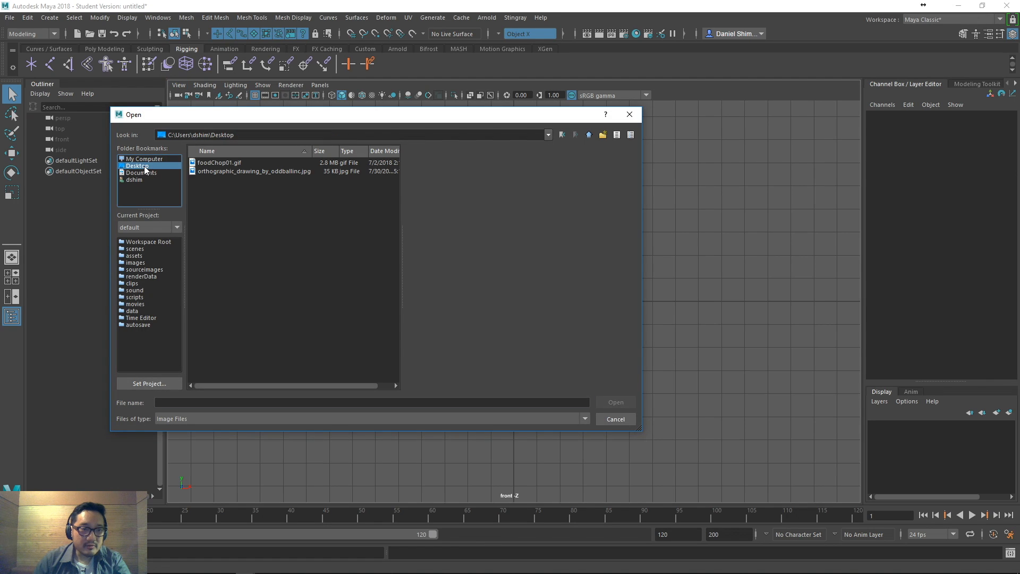
{"action": "double_click", "coordinate": [208, 170]}
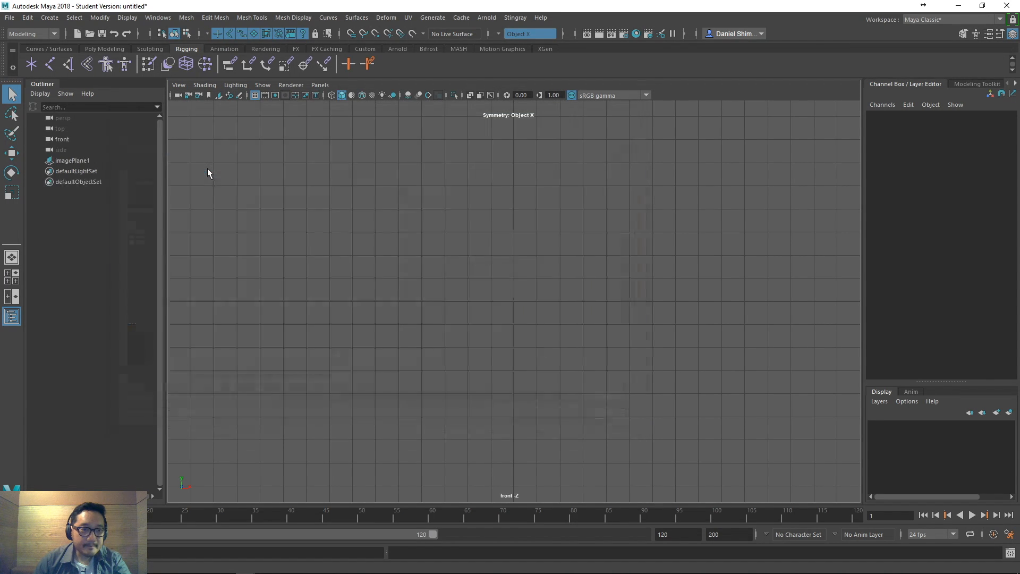
{"action": "scroll", "coordinate": [545, 296], "scroll_direction": "up", "scroll_amount": 5}
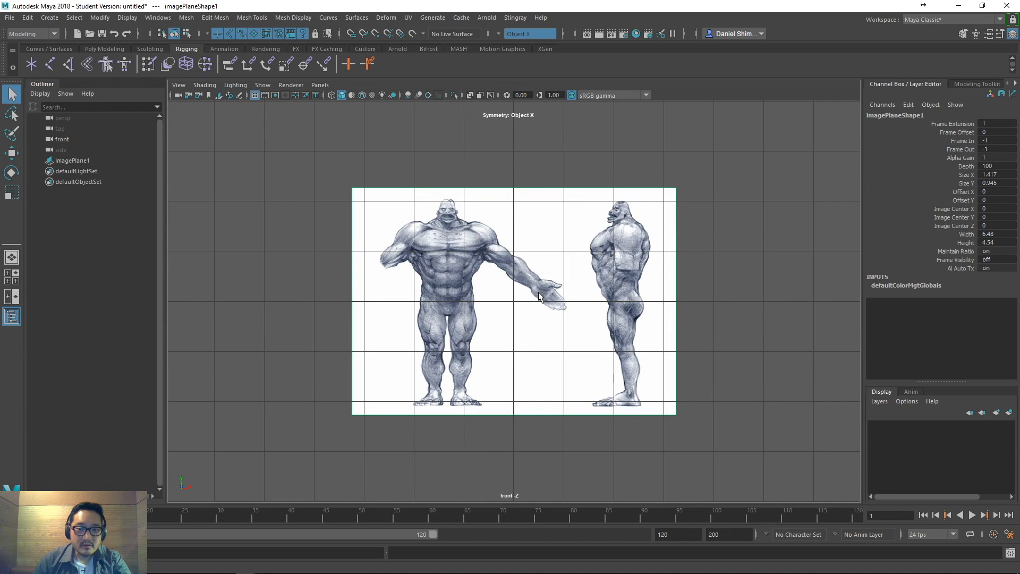
- Move the front image plane to about X 1.329, Y 2.083, centering the front figure on the vertical axis with its feet on the ground line
{"action": "left_click", "coordinate": [539, 296]}
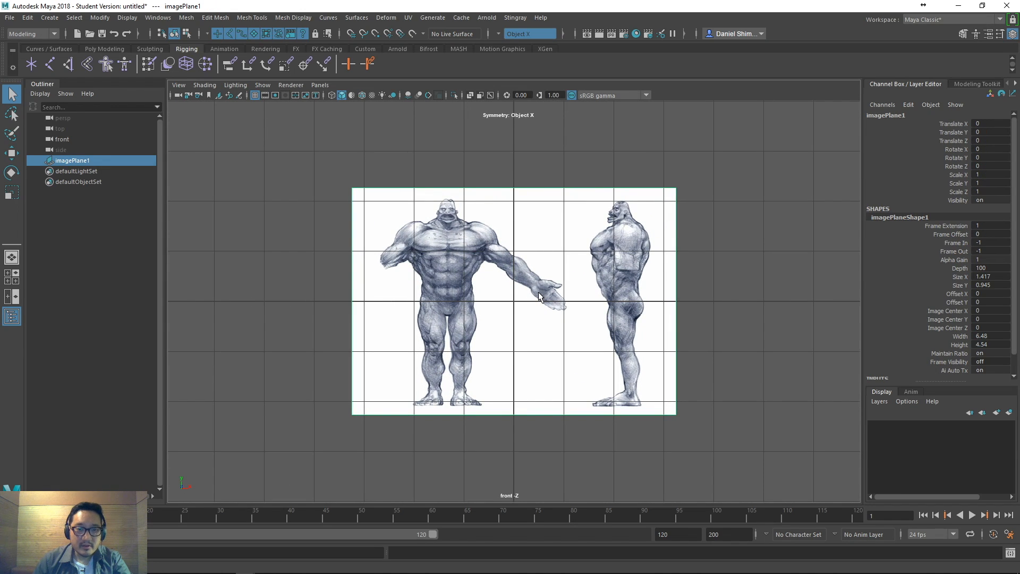
{"action": "key", "text": "w"}
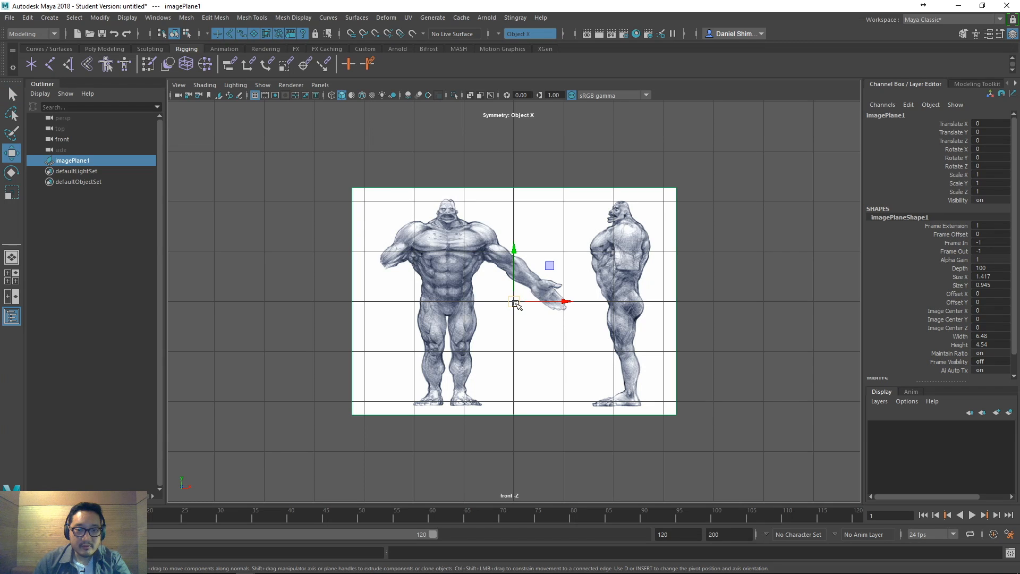
{"action": "left_click_drag", "start_coordinate": [515, 304], "coordinate": [576, 232]}
{"action": "middle_click_drag", "start_coordinate": [575, 283], "coordinate": [580, 249]}
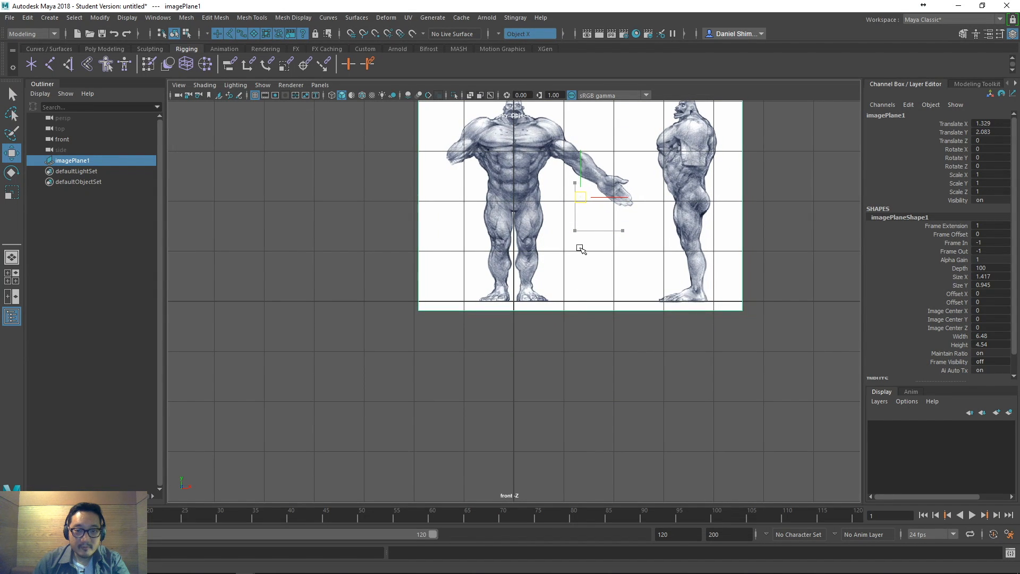
{"action": "middle_click_drag", "start_coordinate": [576, 372], "coordinate": [533, 457], "text": "alt"}
{"action": "middle_click_drag", "start_coordinate": [751, 234], "coordinate": [697, 223], "text": "alt"}
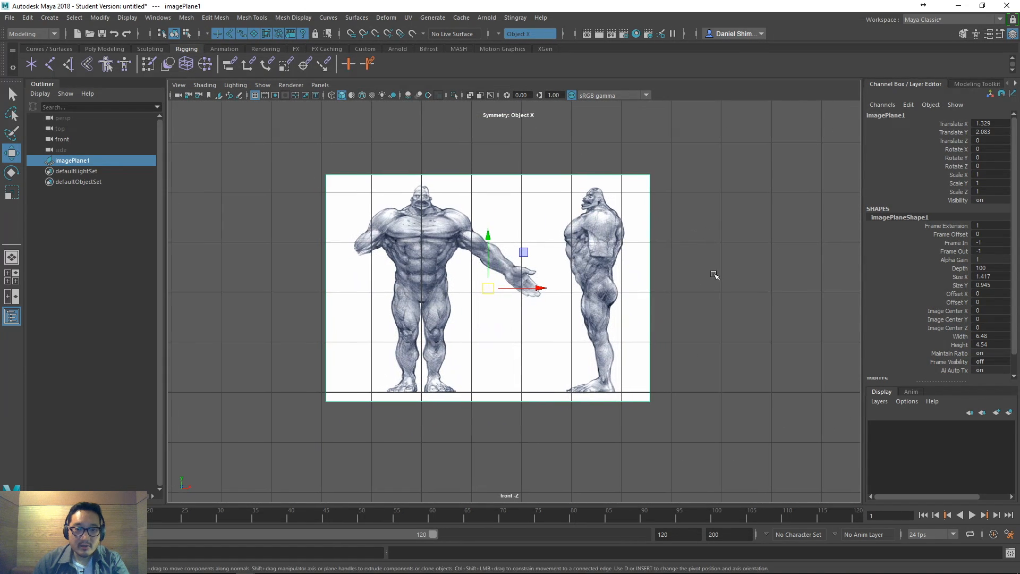
{"action": "scroll", "coordinate": [710, 292], "scroll_direction": "up", "scroll_amount": 3}
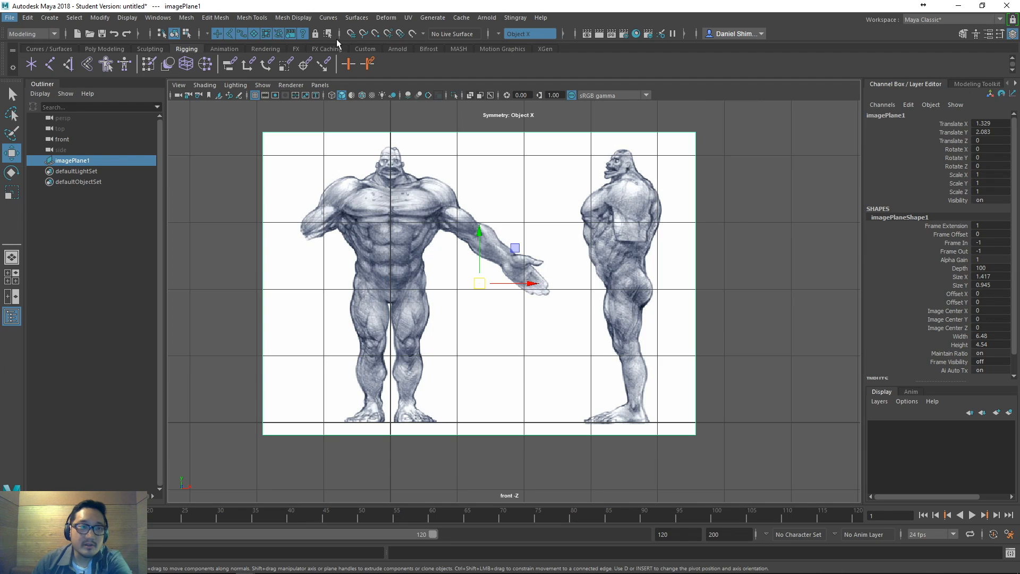
- Set the linear working unit to meter in the general application preferences and save them
{"action": "left_click", "coordinate": [9, 19]}
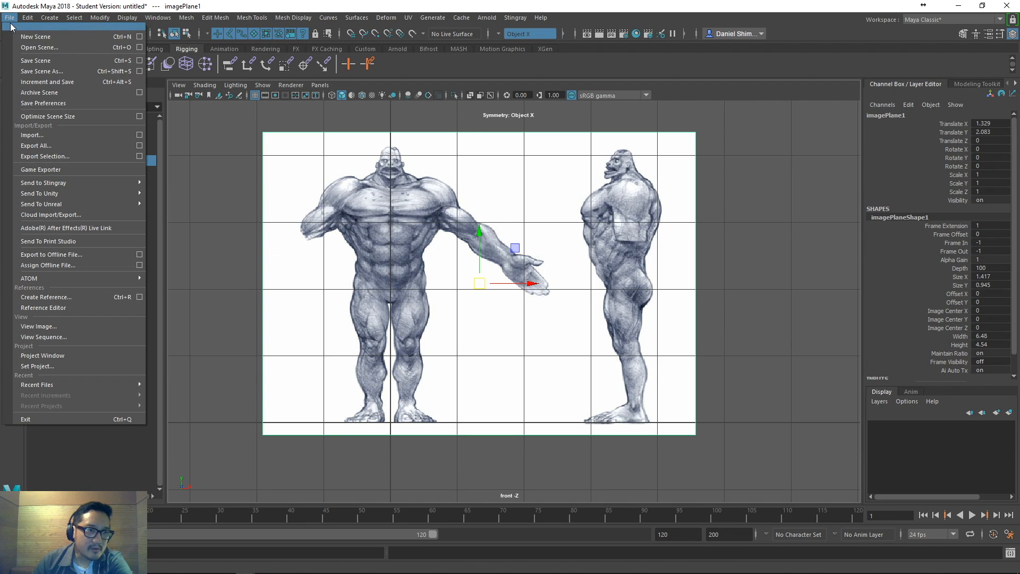
{"action": "left_click", "coordinate": [158, 18]}
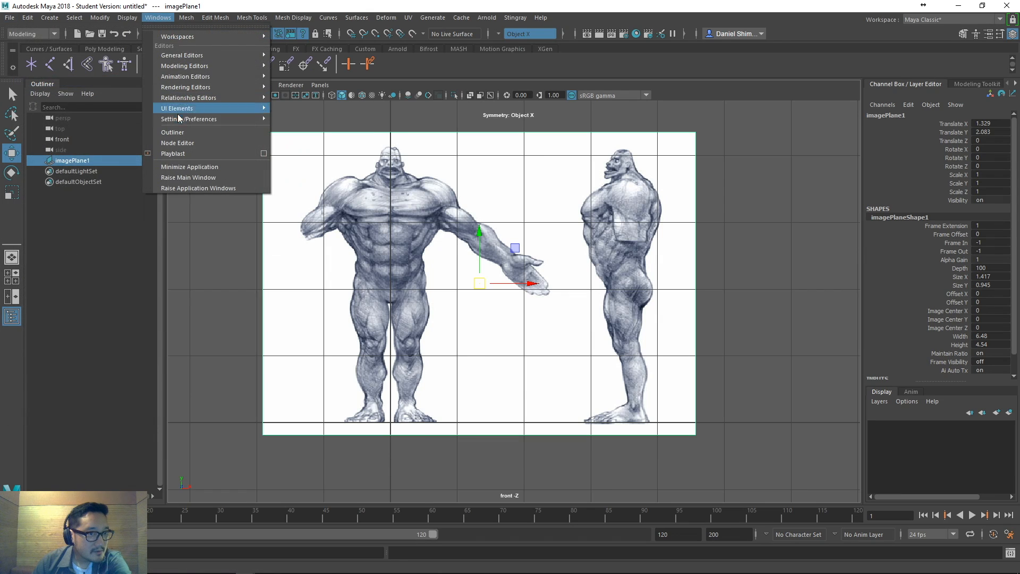
{"action": "mouse_move", "coordinate": [177, 116]}
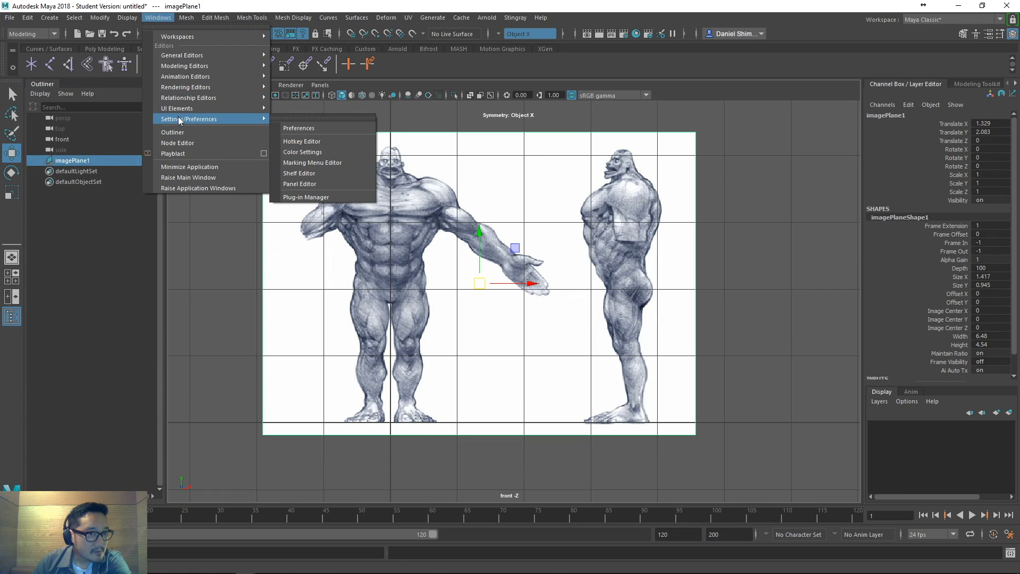
{"action": "left_click", "coordinate": [319, 128]}
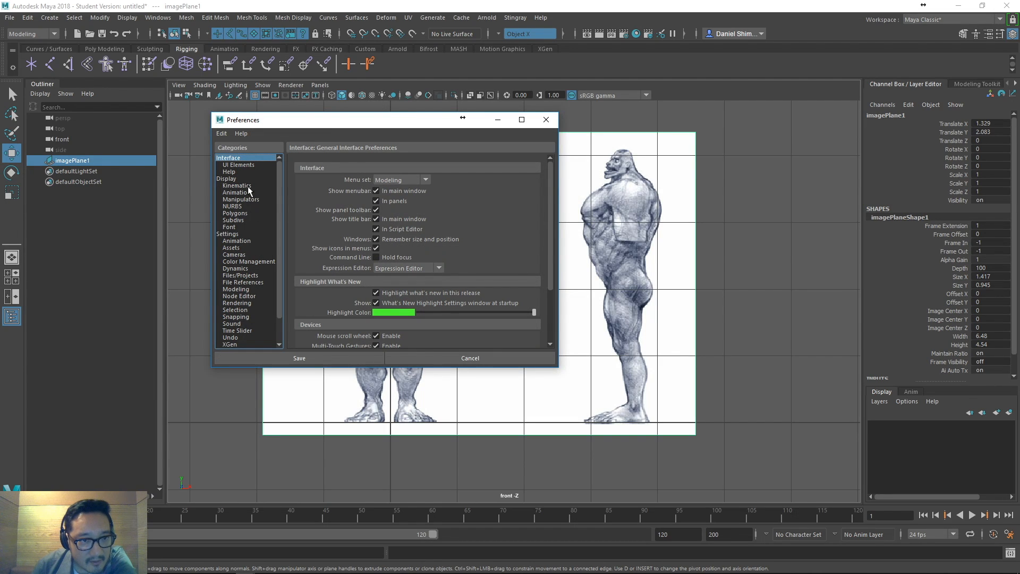
{"action": "left_click", "coordinate": [249, 232]}
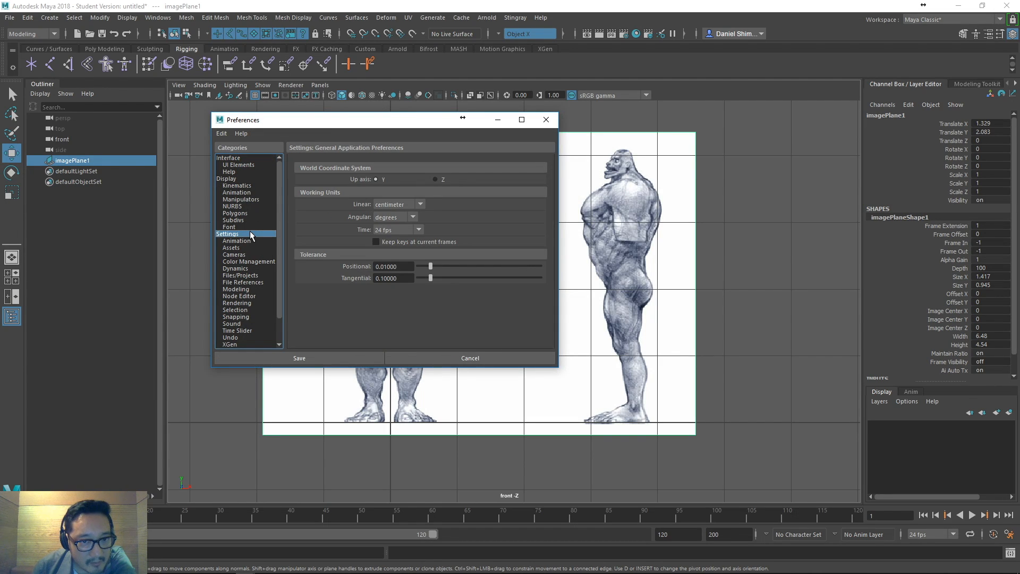
{"action": "left_click", "coordinate": [384, 205]}
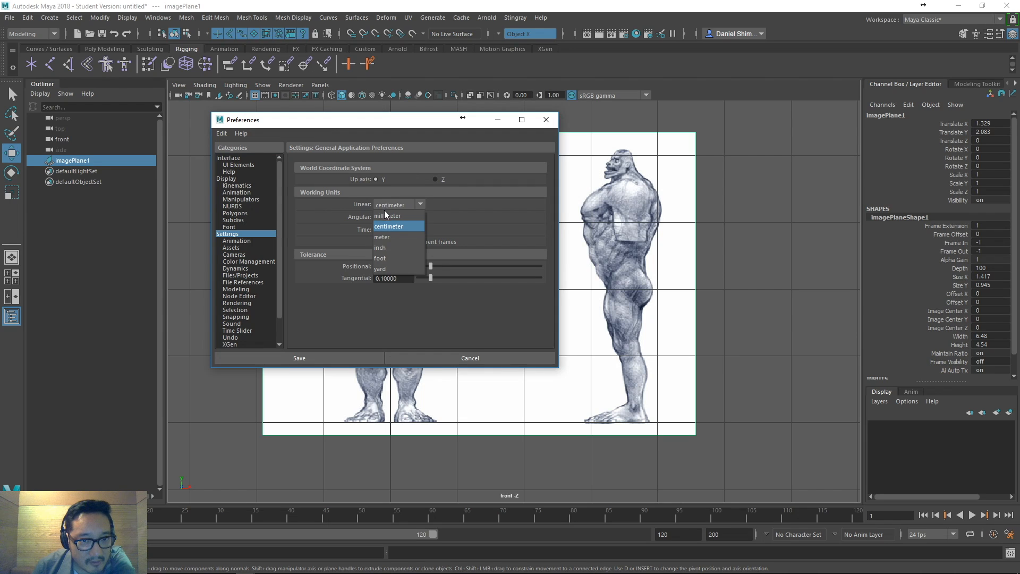
{"action": "left_click", "coordinate": [384, 234]}
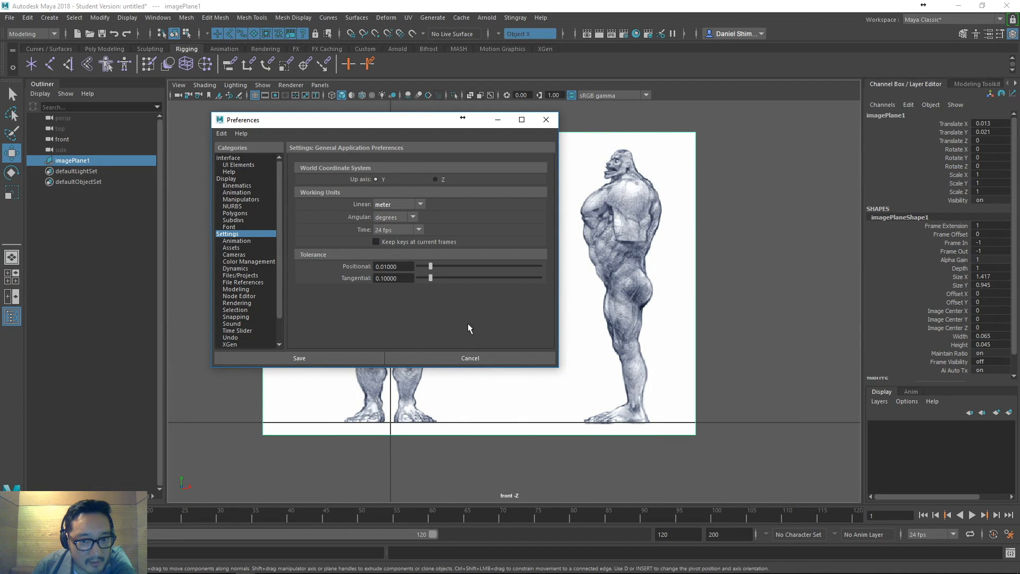
{"action": "left_click", "coordinate": [317, 357]}
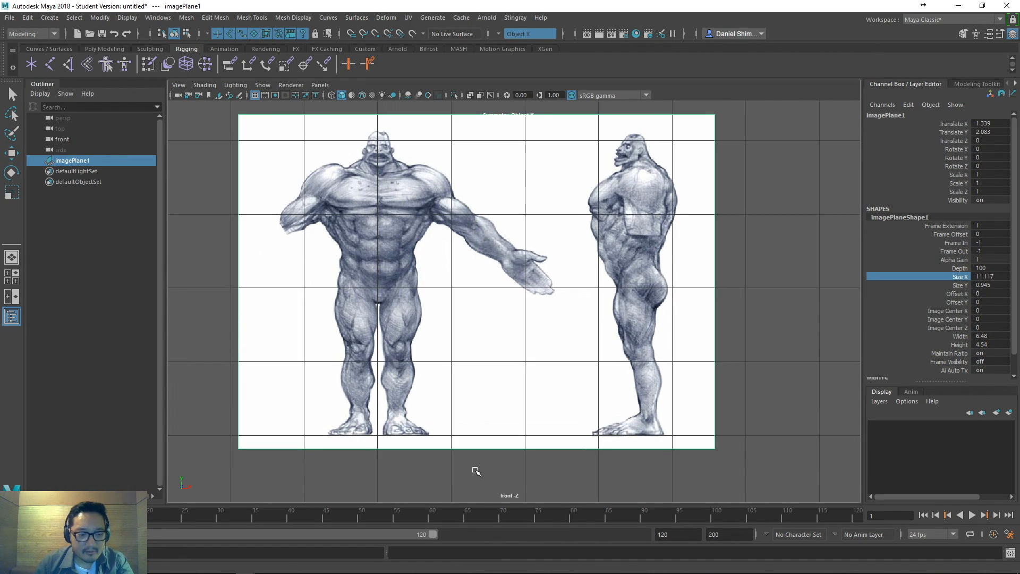
- Import orthographic_drawing_by_oddballinc.jpg from the Desktop as a second image plane in the maximized side view
{"action": "middle_click_drag", "start_coordinate": [475, 471], "coordinate": [562, 390], "text": "alt"}
{"action": "scroll", "coordinate": [609, 333], "scroll_direction": "down", "scroll_amount": 4}
{"action": "scroll", "coordinate": [562, 390], "scroll_direction": "up", "scroll_amount": 4}
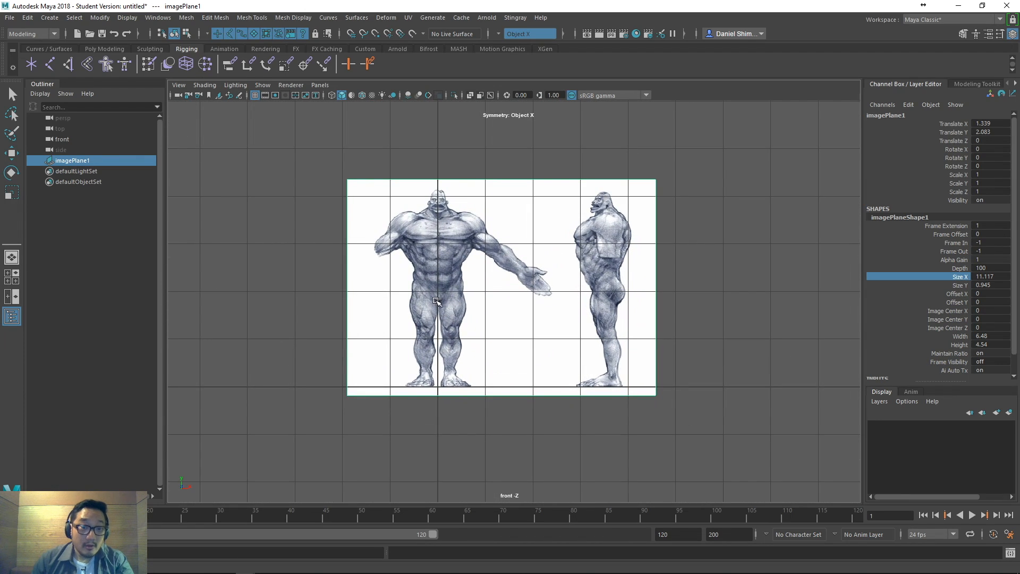
{"action": "key", "text": "space"}
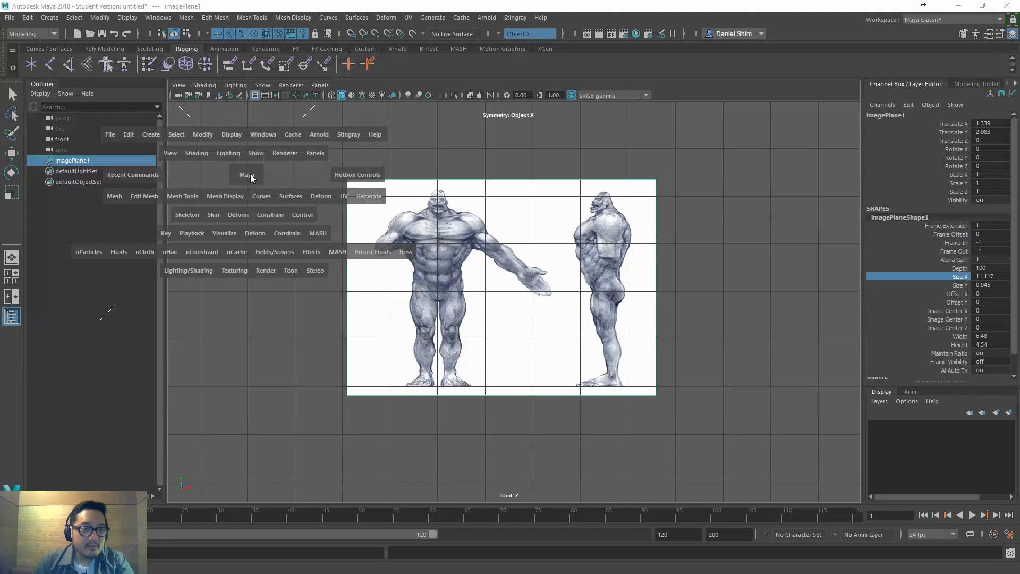
{"action": "key", "text": "space"}
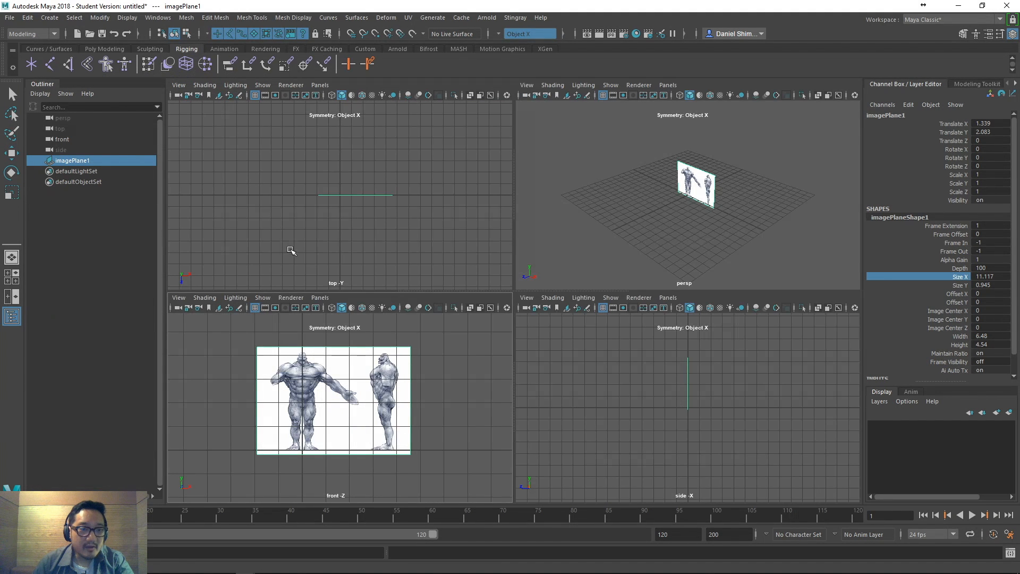
{"action": "key", "text": "space"}
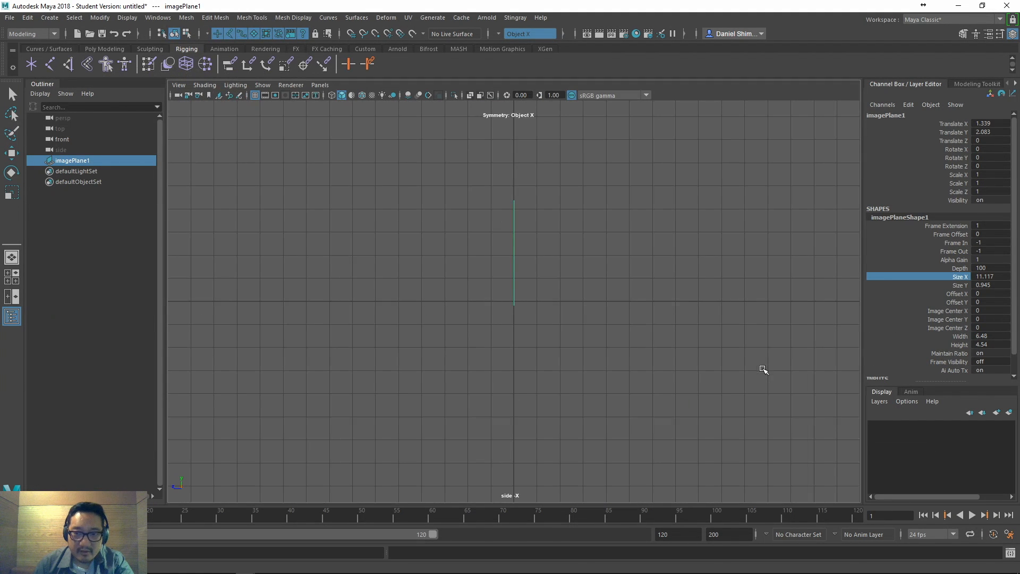
{"action": "left_click", "coordinate": [179, 85]}
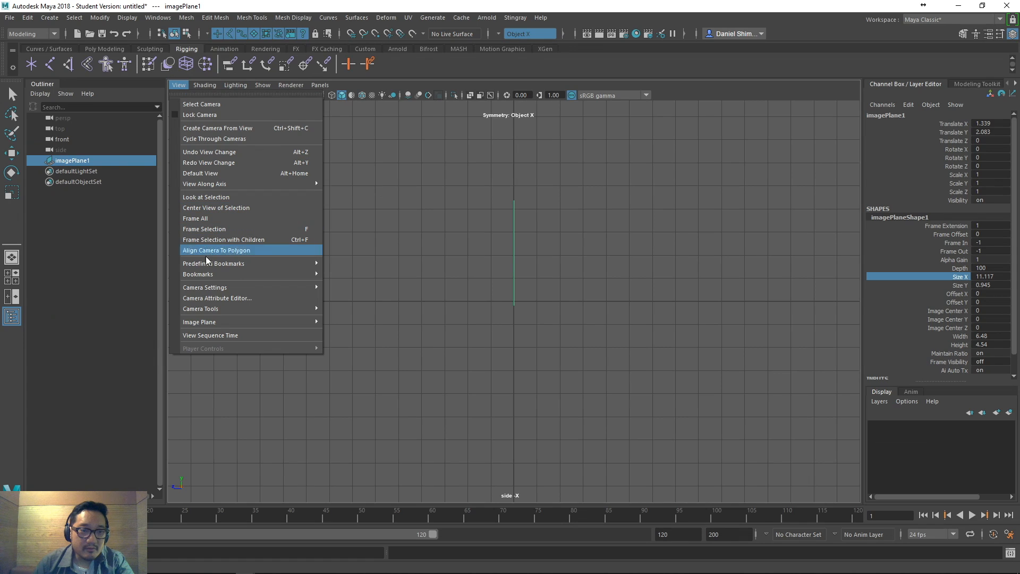
{"action": "mouse_move", "coordinate": [209, 323]}
{"action": "left_click", "coordinate": [339, 330]}
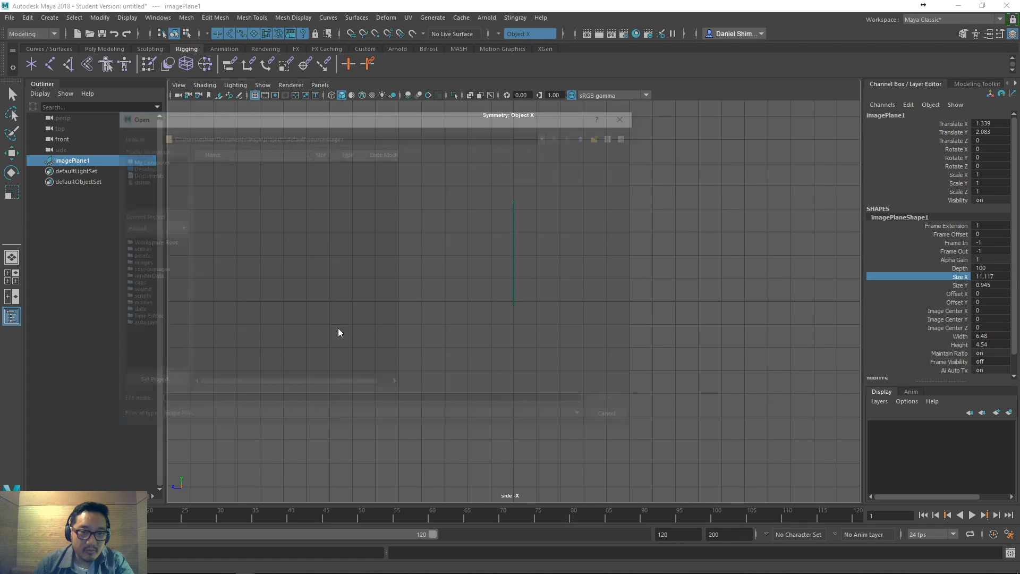
{"action": "left_click", "coordinate": [137, 165]}
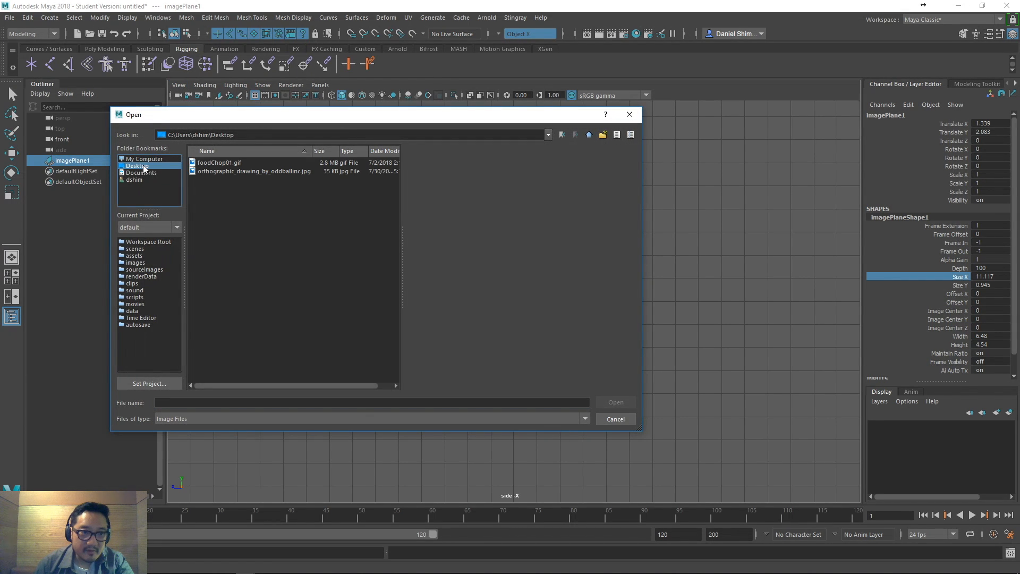
{"action": "double_click", "coordinate": [214, 170]}
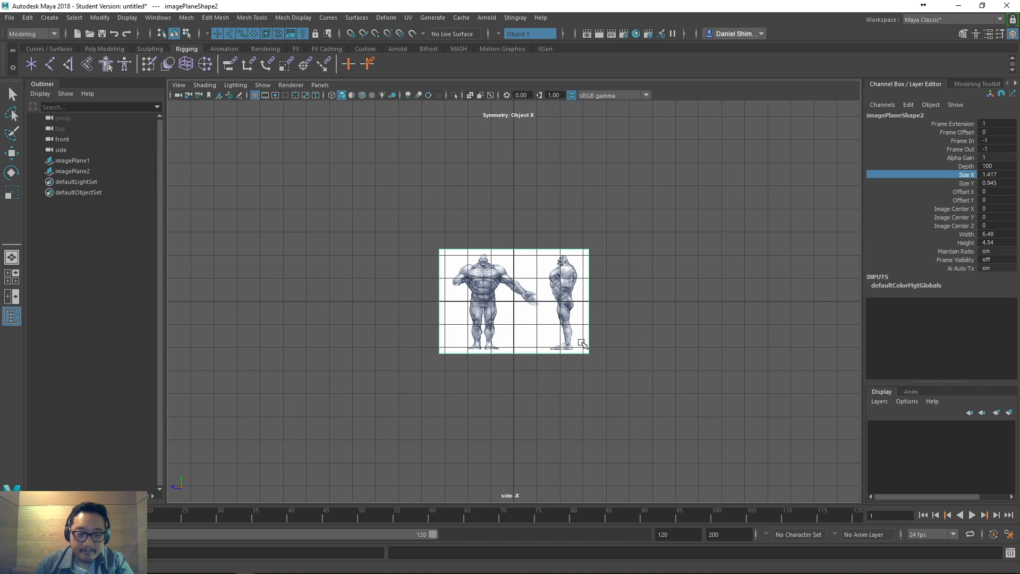
- Move the side image plane to about Y 2.095, Z 2.325, placing the profile figure near the vertical axis with its feet on the ground line
{"action": "left_click_drag", "start_coordinate": [565, 216], "coordinate": [577, 259]}
{"action": "key", "text": "w"}
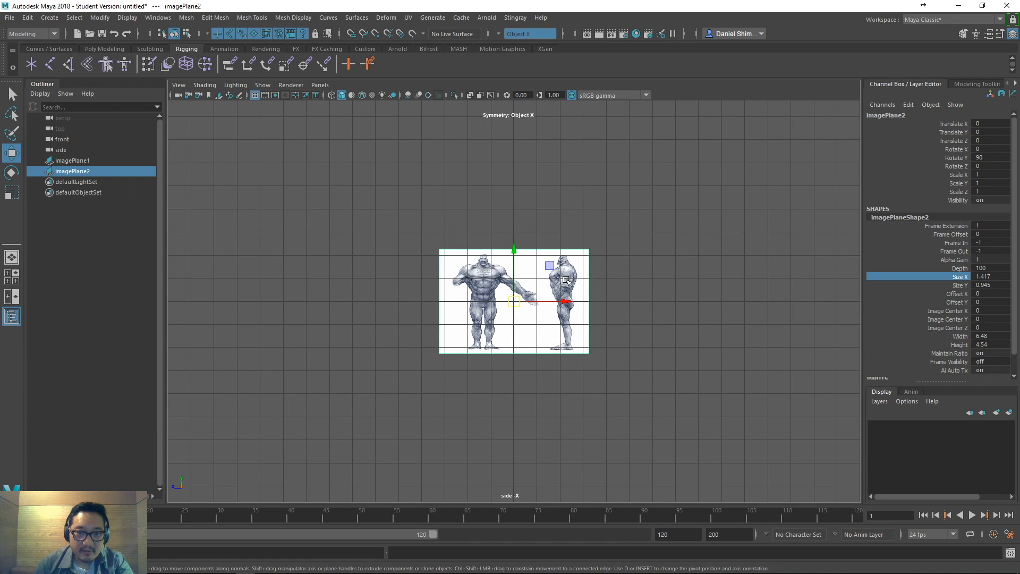
{"action": "left_click_drag", "start_coordinate": [551, 304], "coordinate": [574, 326]}
{"action": "scroll", "coordinate": [576, 328], "scroll_direction": "up", "scroll_amount": 7}
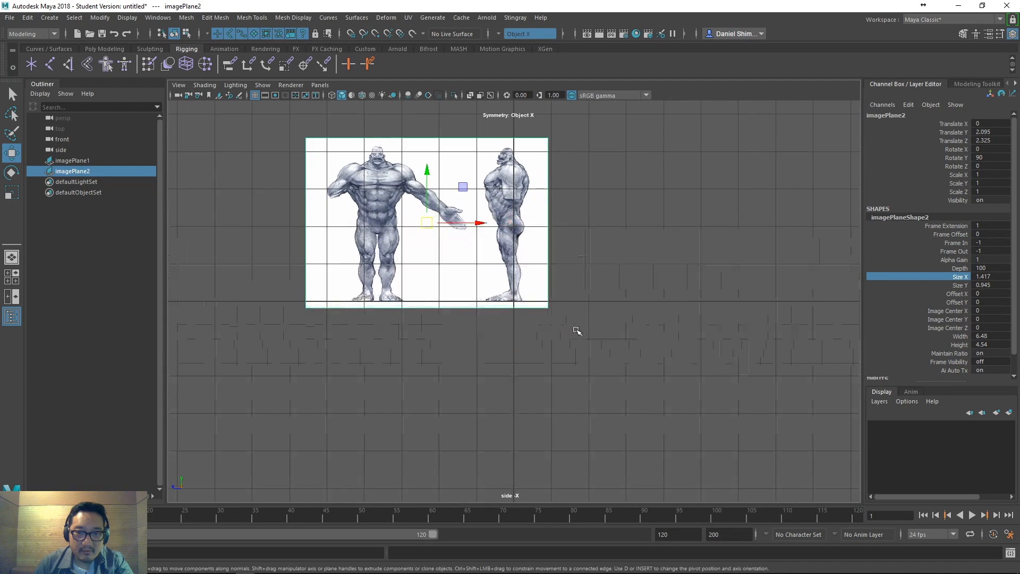
- Move the side image plane to about Z 2.146 so the profile figure is centered on the vertical axis
{"action": "scroll", "coordinate": [576, 330], "scroll_direction": "up", "scroll_amount": 2}
{"action": "middle_click_drag", "start_coordinate": [649, 278], "coordinate": [617, 441], "text": "alt"}
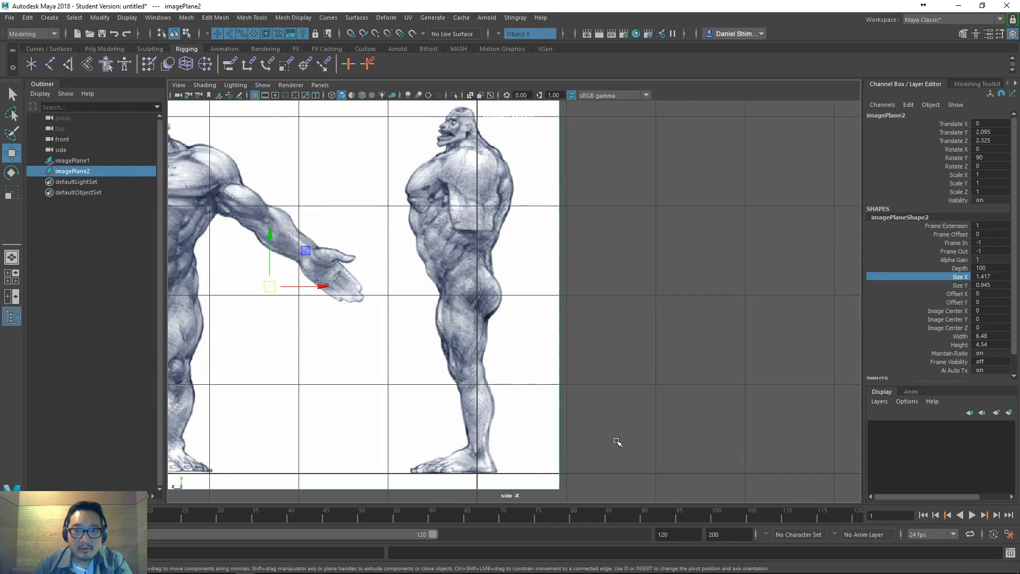
{"action": "scroll", "coordinate": [617, 440], "scroll_direction": "down", "scroll_amount": 4}
{"action": "left_click_drag", "start_coordinate": [428, 293], "coordinate": [437, 296]}
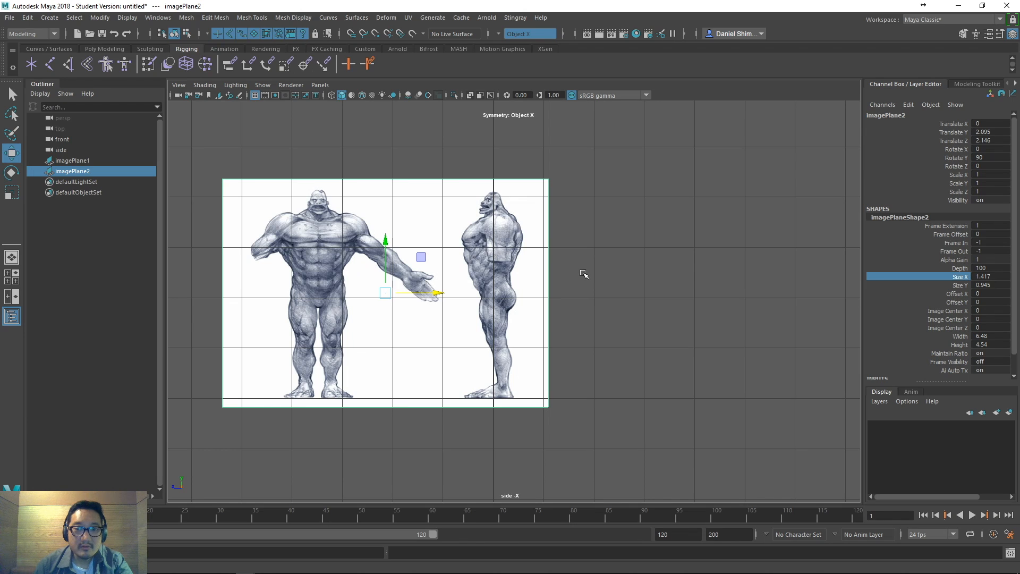
- Set the Alpha Gain of both image planes to 0.5 in the perspective view, making them semi-transparent
{"action": "key", "text": "space"}
{"action": "left_click_drag", "start_coordinate": [597, 164], "coordinate": [593, 135]}
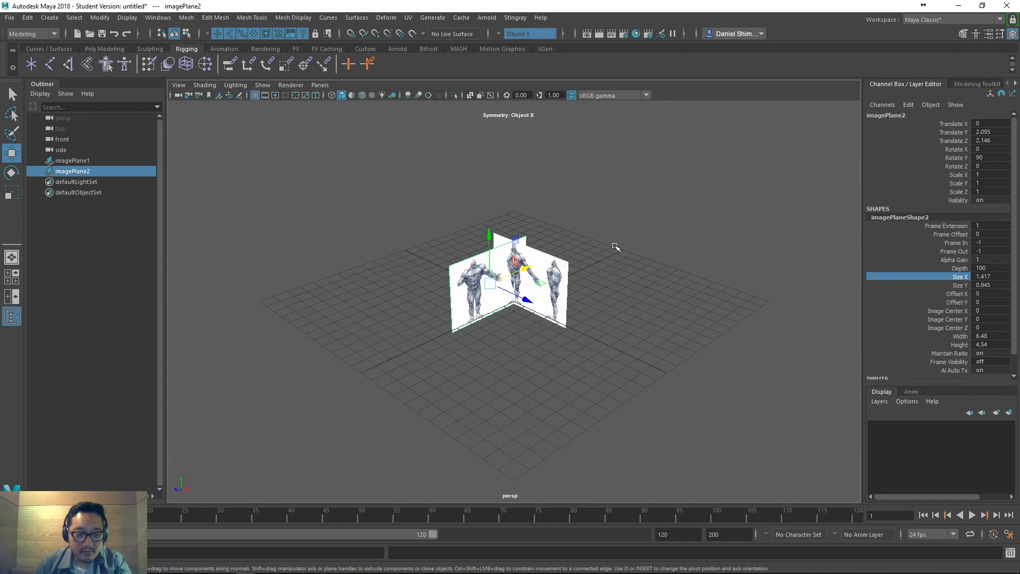
{"action": "scroll", "coordinate": [577, 240], "scroll_direction": "up", "scroll_amount": 7}
{"action": "left_click_drag", "start_coordinate": [576, 240], "coordinate": [568, 194], "text": "alt"}
{"action": "right_click_drag", "start_coordinate": [568, 194], "coordinate": [527, 194], "text": "alt"}
{"action": "middle_click_drag", "start_coordinate": [526, 194], "coordinate": [508, 239], "text": "alt"}
{"action": "left_click", "coordinate": [514, 254], "text": "shift"}
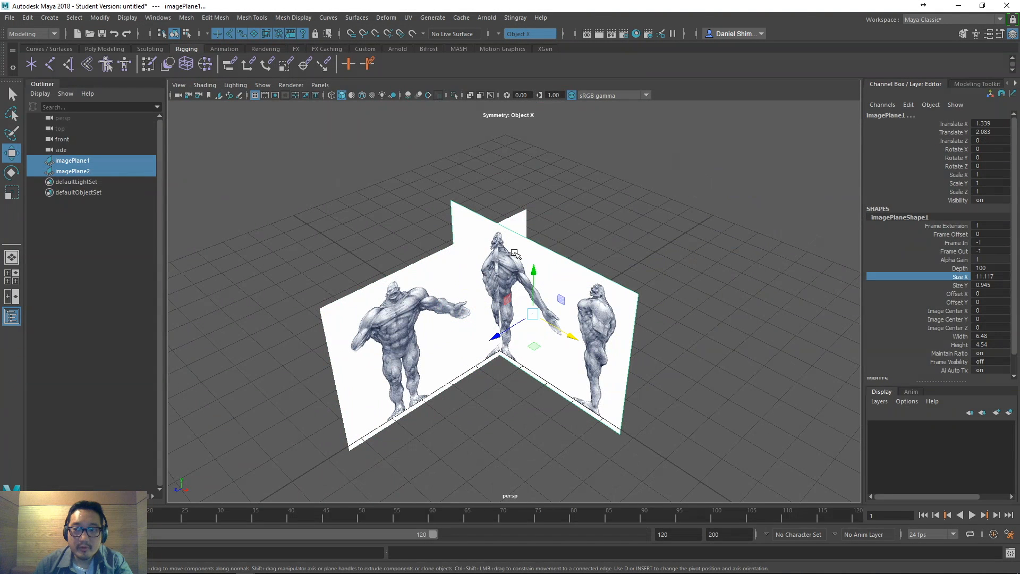
{"action": "left_click_drag", "start_coordinate": [418, 212], "coordinate": [536, 269]}
{"action": "left_click", "coordinate": [585, 239]}
{"action": "left_click", "coordinate": [567, 304]}
{"action": "left_click_drag", "start_coordinate": [587, 209], "coordinate": [384, 344]}
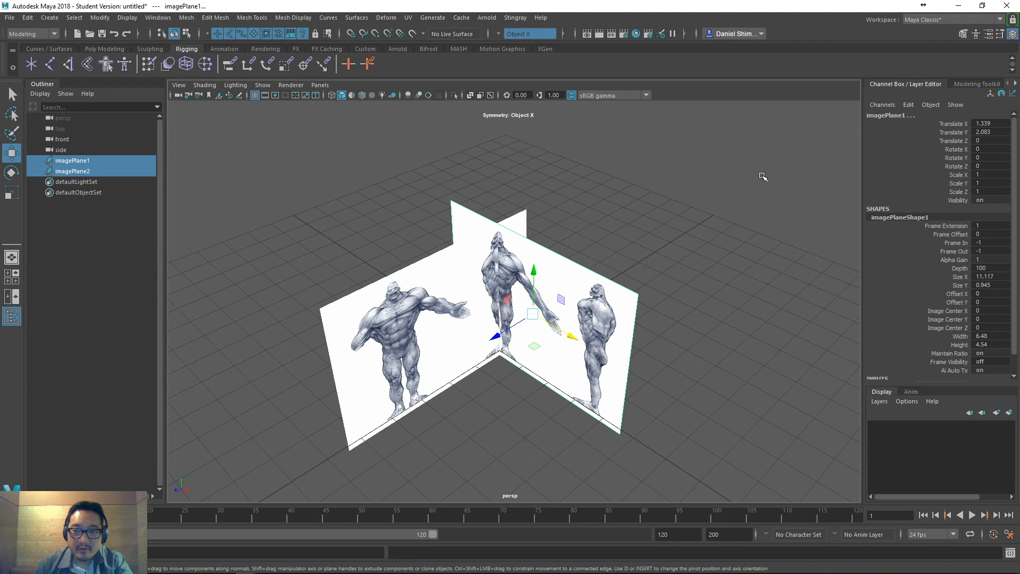
{"action": "double_click", "coordinate": [982, 260]}
{"action": "type", "text": "0.5"}
{"action": "key", "text": "Return"}
{"action": "left_click", "coordinate": [721, 292]}
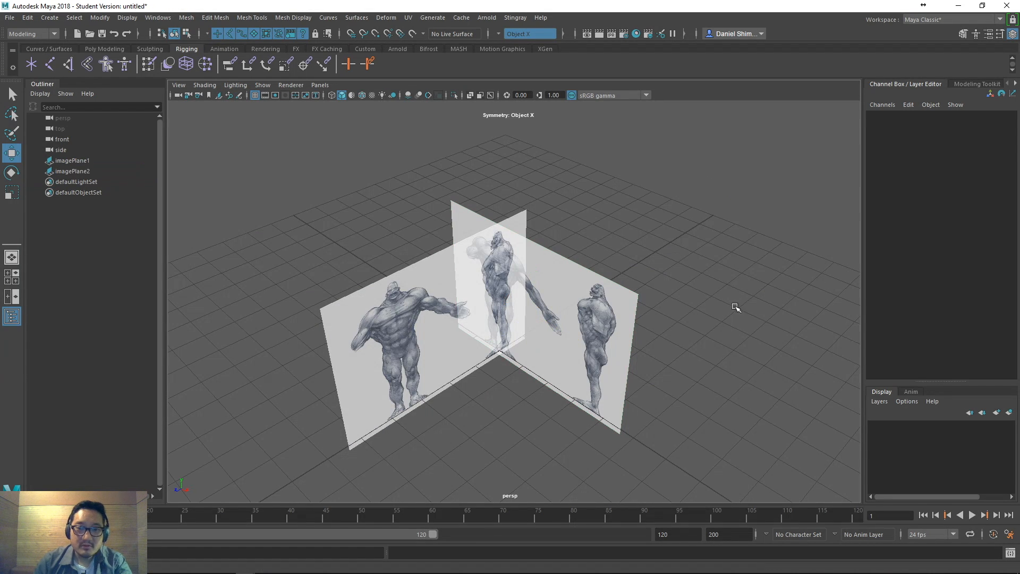
- Create a new display layer and add both image planes to it
{"action": "left_click_drag", "start_coordinate": [669, 318], "coordinate": [635, 293], "text": "alt"}
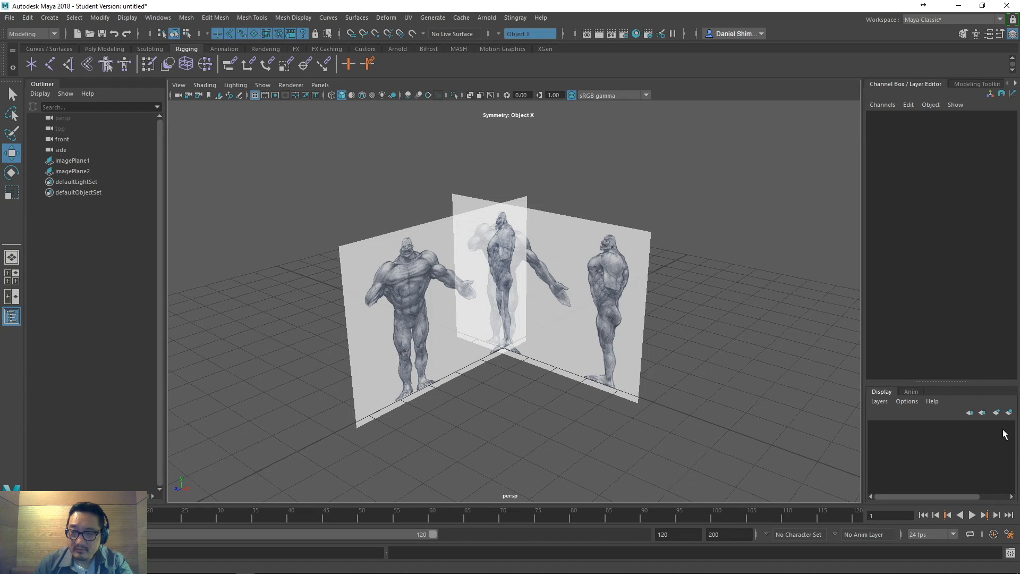
{"action": "left_click", "coordinate": [997, 413]}
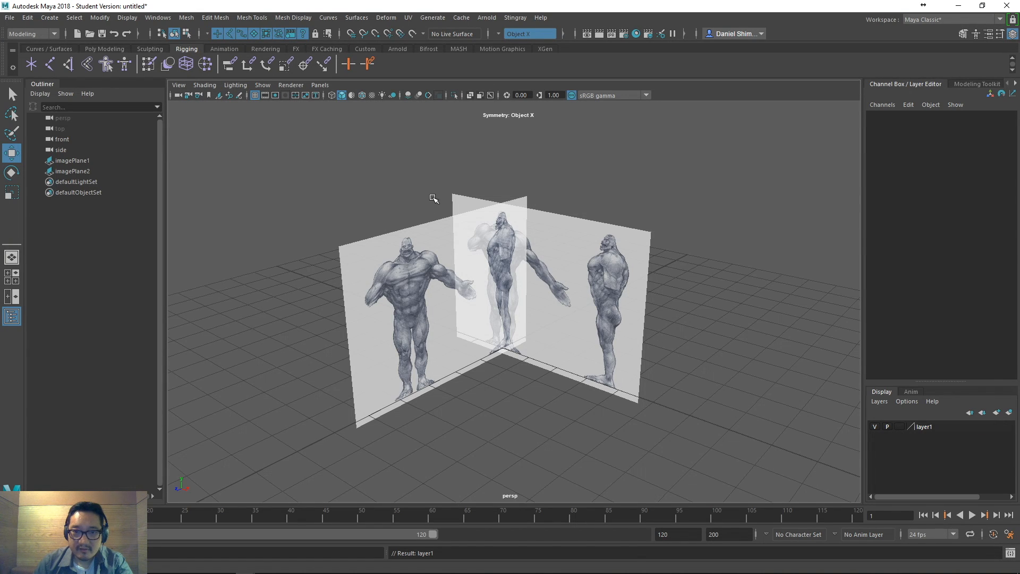
{"action": "left_click_drag", "start_coordinate": [425, 191], "coordinate": [506, 282]}
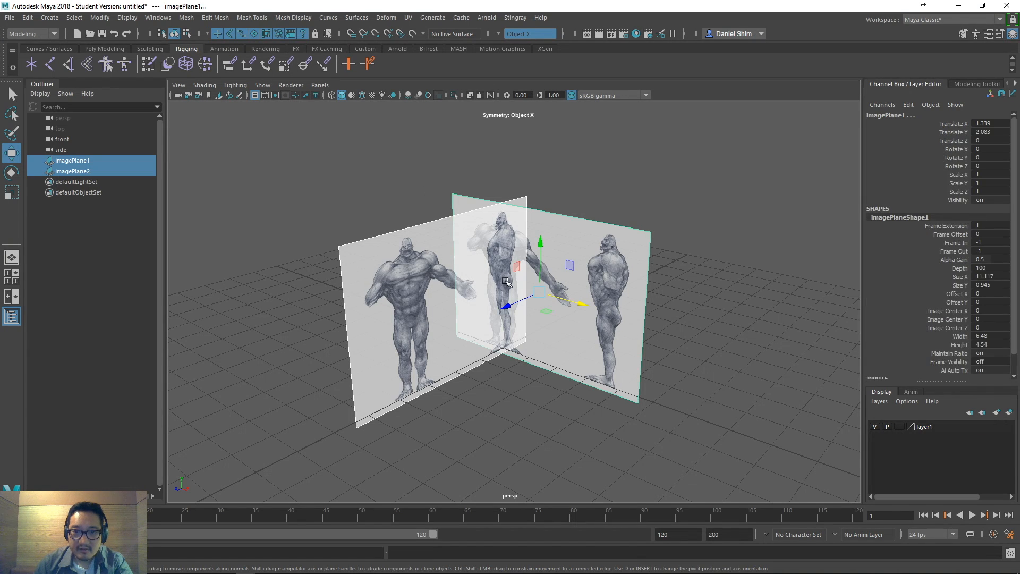
{"action": "right_click", "coordinate": [926, 429]}
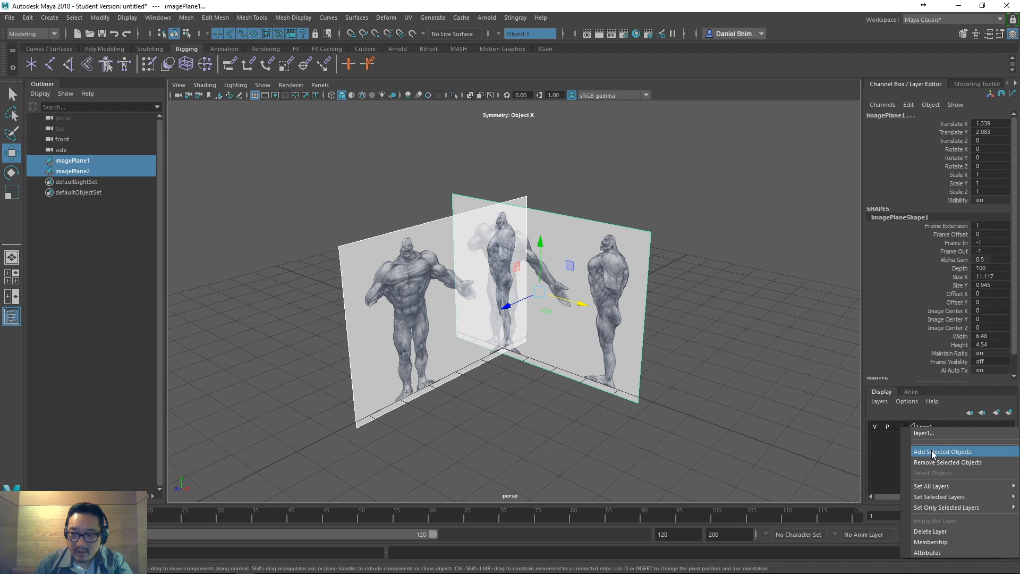
{"action": "left_click", "coordinate": [931, 451]}
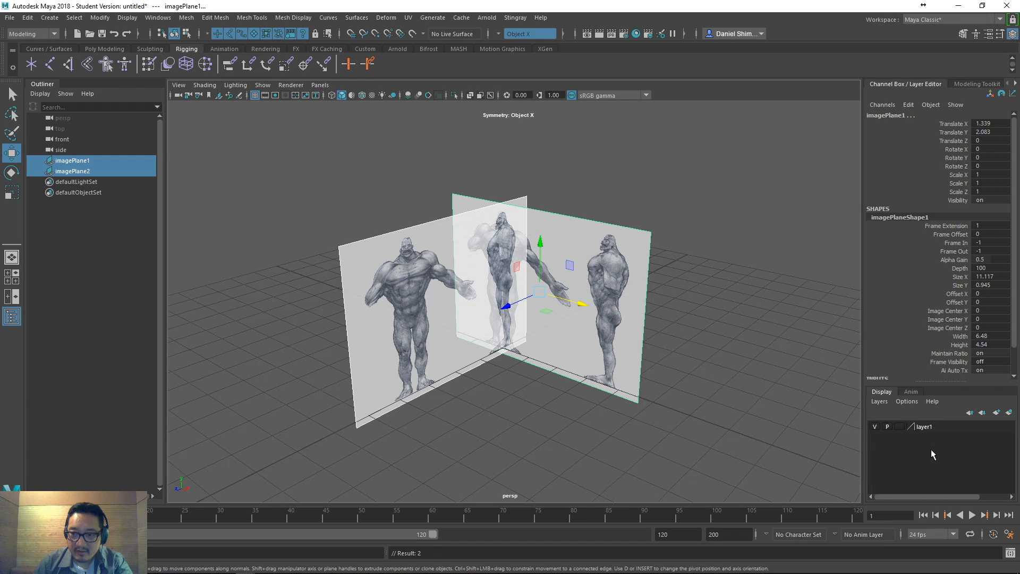
- Check the display layer's control over both image planes by toggling its visibility off and on
{"action": "left_click", "coordinate": [874, 426]}
{"action": "left_click", "coordinate": [875, 425]}
{"action": "left_click", "coordinate": [875, 426]}
{"action": "left_click", "coordinate": [874, 426]}
{"action": "left_click", "coordinate": [875, 426]}
{"action": "left_click", "coordinate": [875, 426]}
- Set the display type of layer1 to Reference so the image planes cannot be selected in the viewport
{"action": "left_click", "coordinate": [899, 426]}
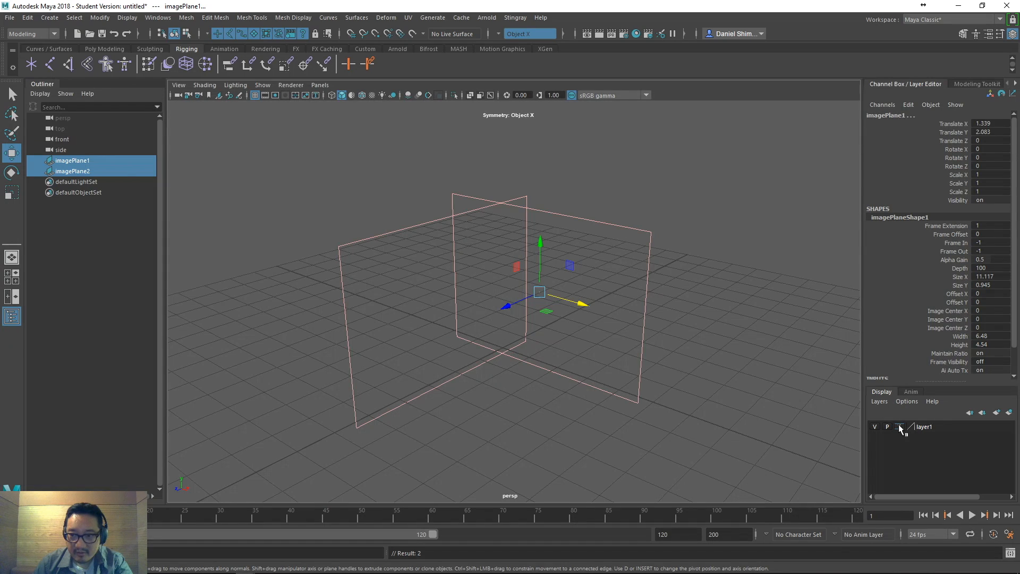
{"action": "left_click", "coordinate": [899, 427]}
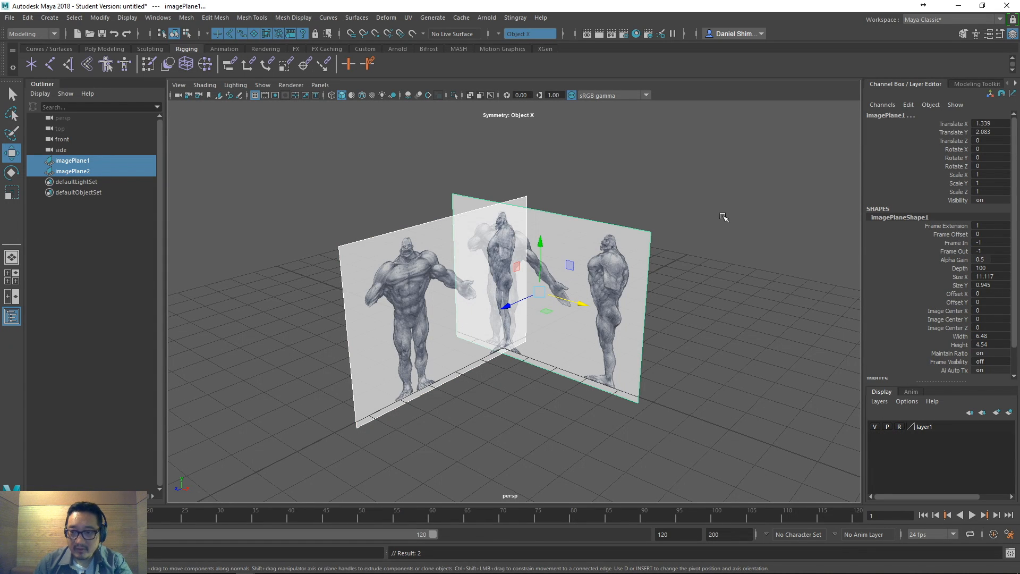
{"action": "left_click", "coordinate": [743, 275]}
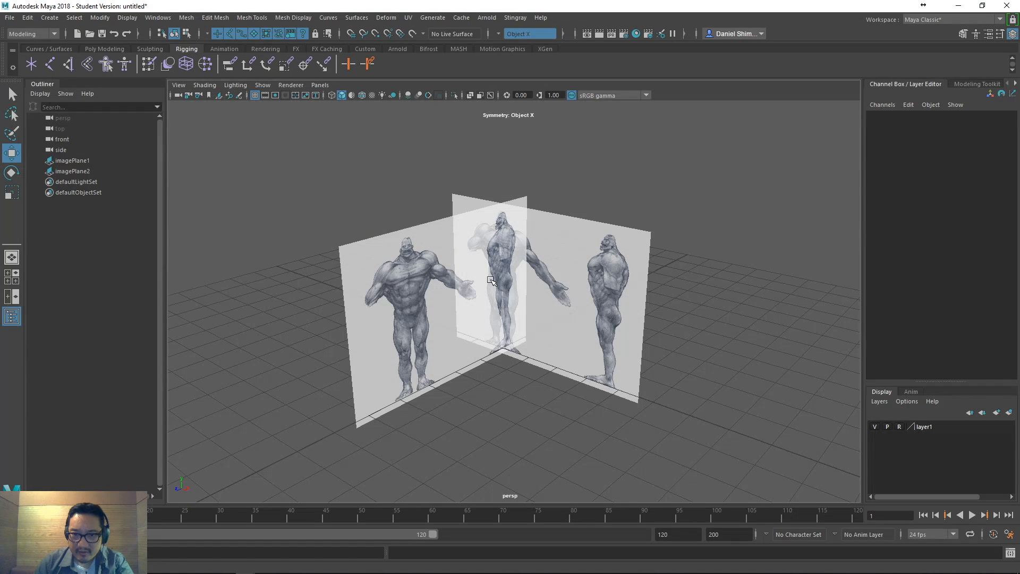
{"action": "left_click_drag", "start_coordinate": [337, 189], "coordinate": [646, 344]}
- Create a polygon cylinder at the origin between the two image planes
{"action": "left_click_drag", "start_coordinate": [384, 240], "coordinate": [535, 252], "text": "alt"}
{"action": "scroll", "coordinate": [536, 252], "scroll_direction": "up", "scroll_amount": 5}
{"action": "right_click_drag", "start_coordinate": [556, 250], "coordinate": [473, 246], "text": "alt"}
{"action": "left_click_drag", "start_coordinate": [473, 246], "coordinate": [451, 243], "text": "alt"}
{"action": "left_click", "coordinate": [51, 17]}
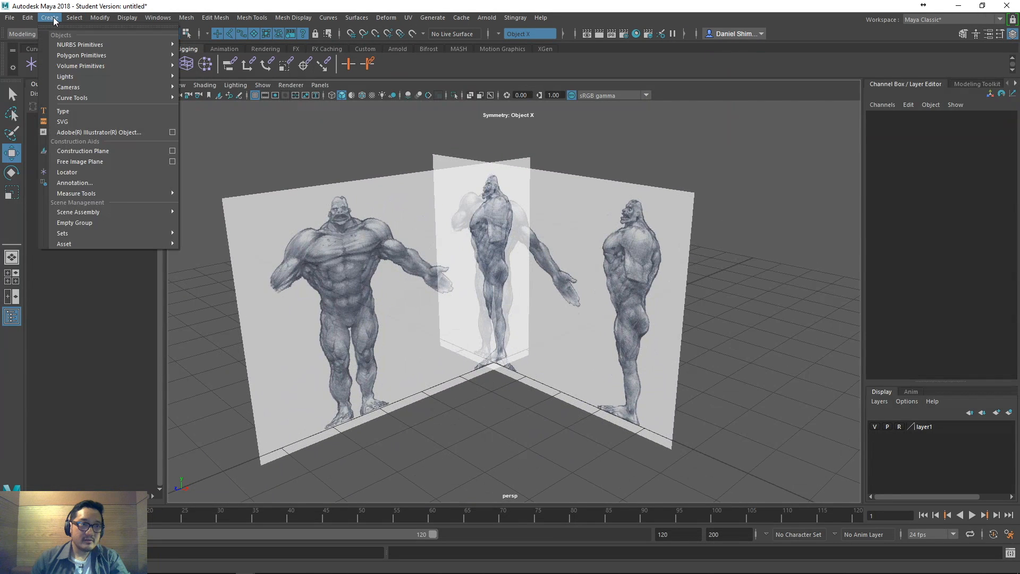
{"action": "mouse_move", "coordinate": [85, 55]}
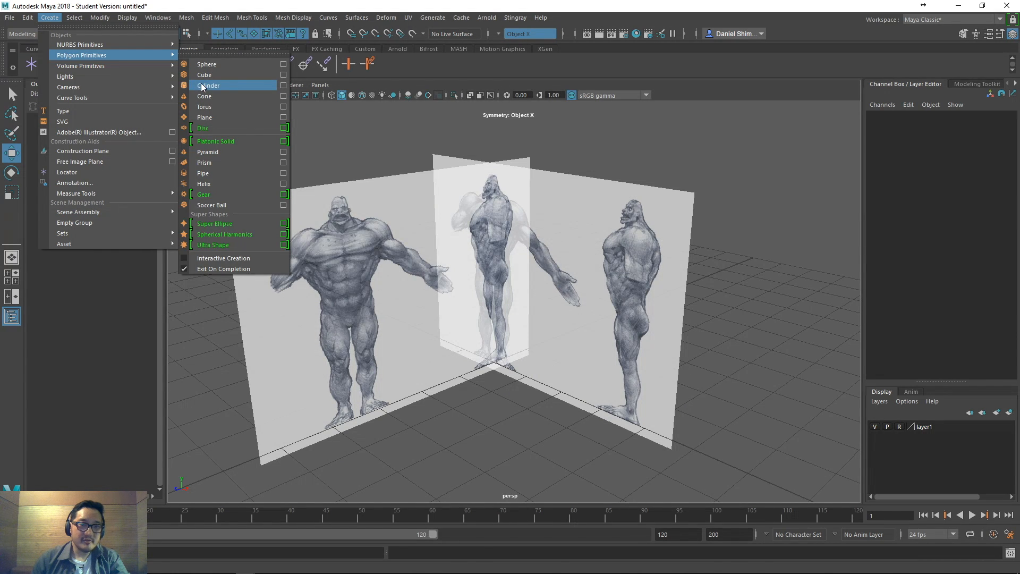
{"action": "left_click", "coordinate": [200, 84]}
- Set the cylinder's Subdivisions Axis to 8
{"action": "left_click", "coordinate": [928, 236]}
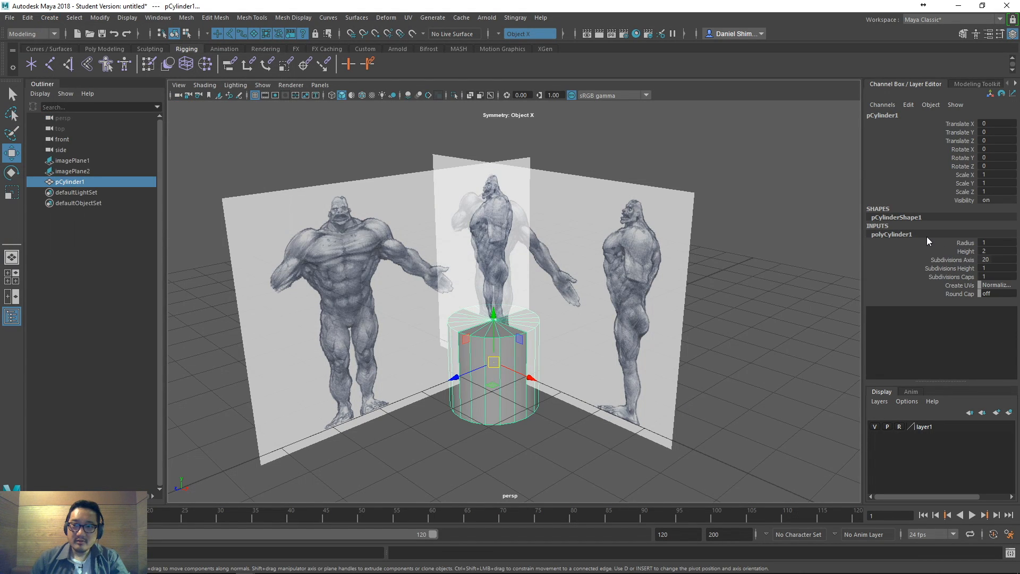
{"action": "double_click", "coordinate": [1005, 261]}
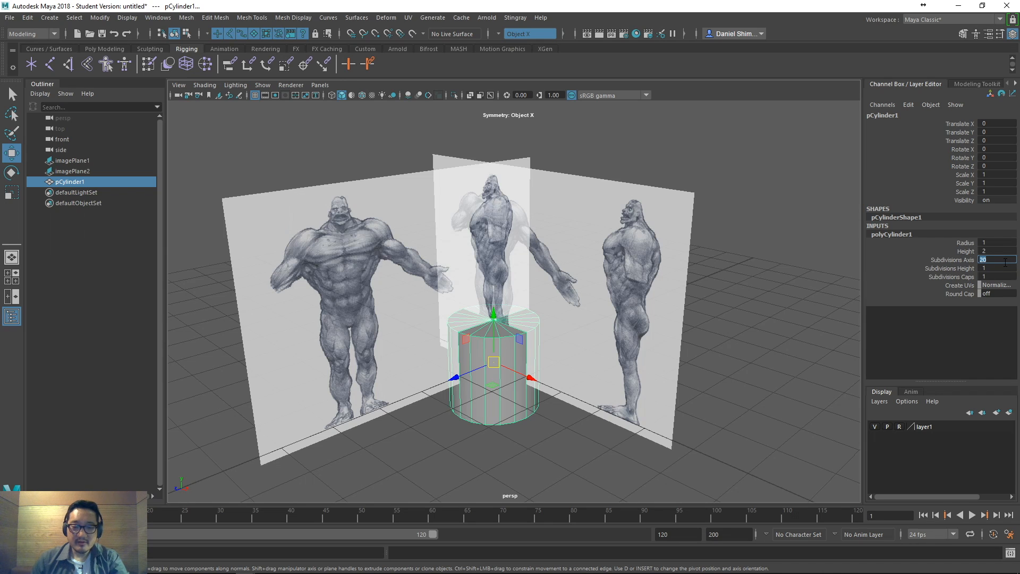
{"action": "type", "text": "8"}
{"action": "key", "text": "Escape"}
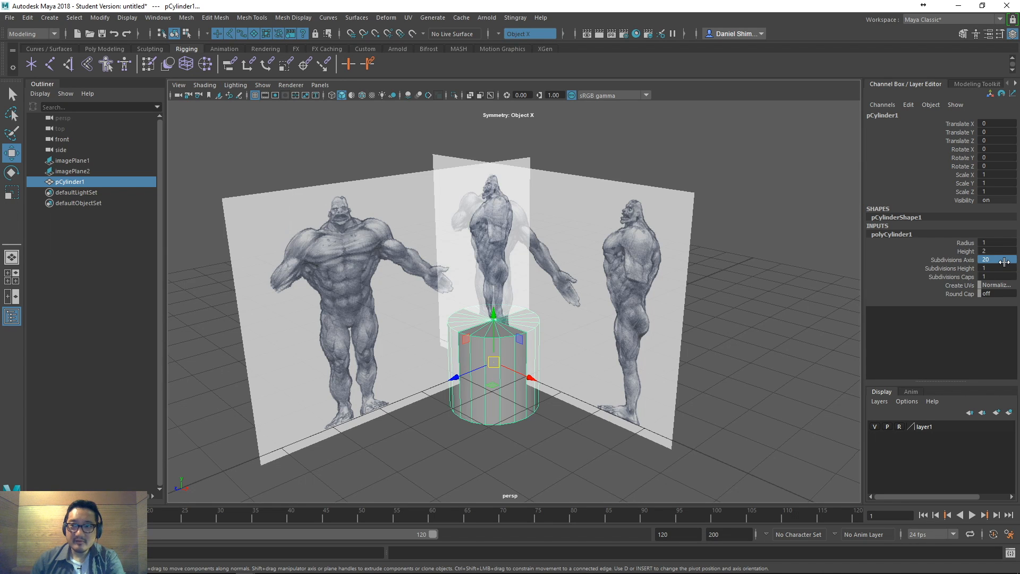
{"action": "left_click", "coordinate": [1005, 261]}
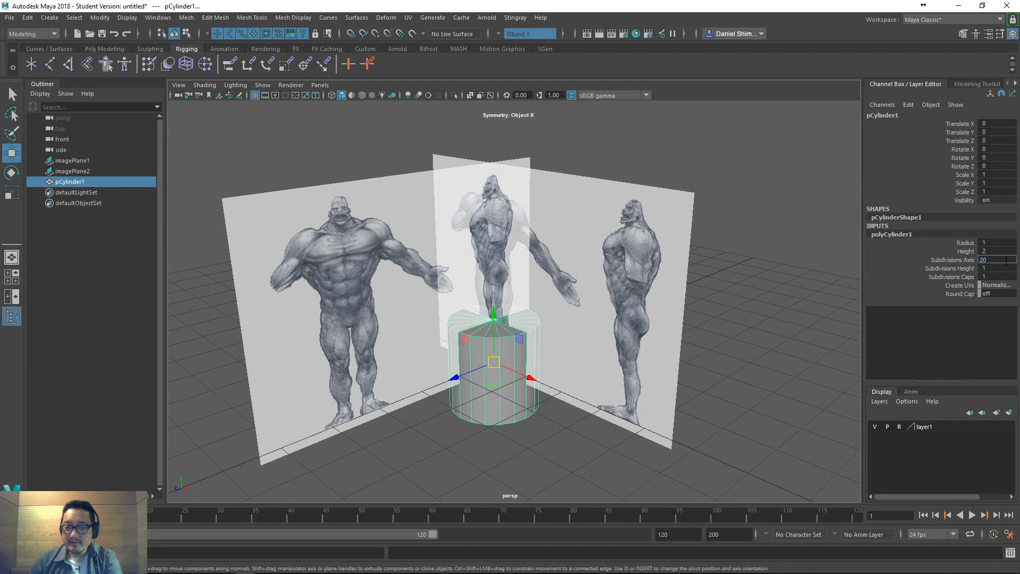
{"action": "key", "text": "Return"}
{"action": "double_click", "coordinate": [992, 260]}
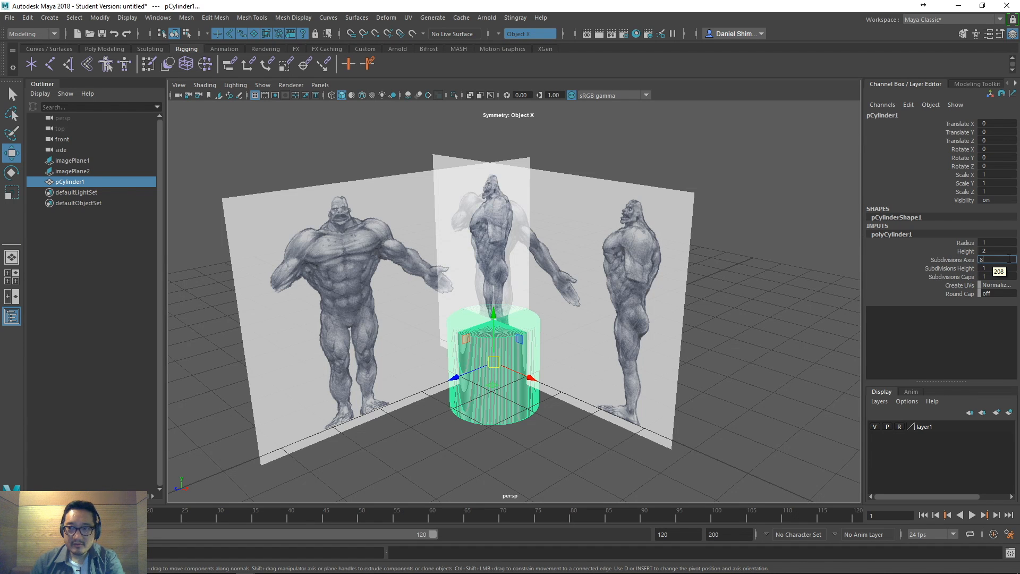
{"action": "key", "text": "Return"}
- Scale the cylinder uniformly to about 0.523 and move it to about Y 2.491 over the front figure's torso
{"action": "left_click_drag", "start_coordinate": [565, 331], "coordinate": [598, 353], "text": "alt"}
{"action": "key", "text": "space"}
{"action": "key", "text": "w"}
{"action": "left_click_drag", "start_coordinate": [432, 360], "coordinate": [399, 248]}
{"action": "key", "text": "r"}
{"action": "key", "text": "w"}
{"action": "left_click_drag", "start_coordinate": [438, 208], "coordinate": [438, 188]}
{"action": "scroll", "coordinate": [455, 238], "scroll_direction": "up", "scroll_amount": 4}
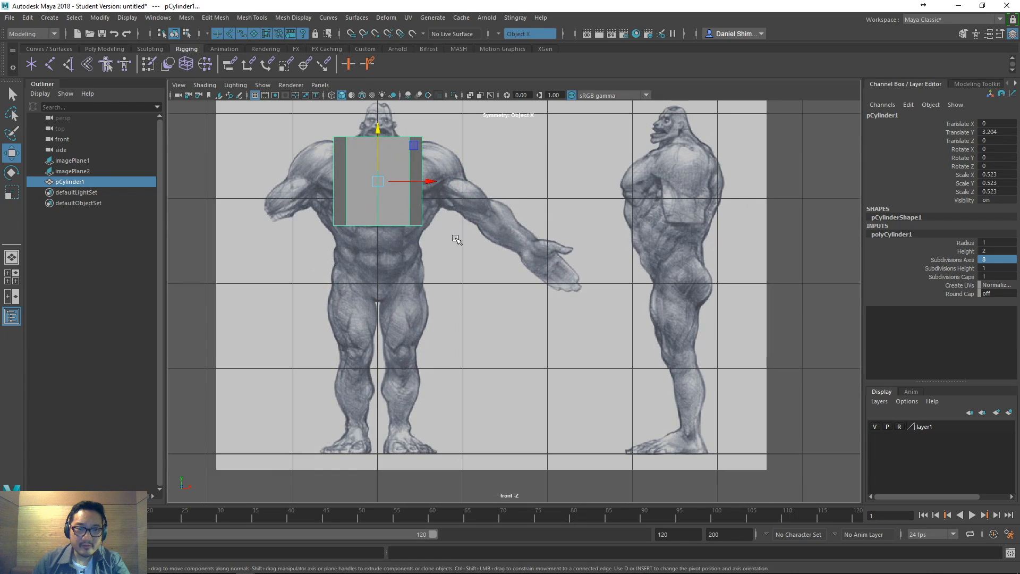
{"action": "middle_click_drag", "start_coordinate": [391, 181], "coordinate": [481, 251], "text": "alt"}
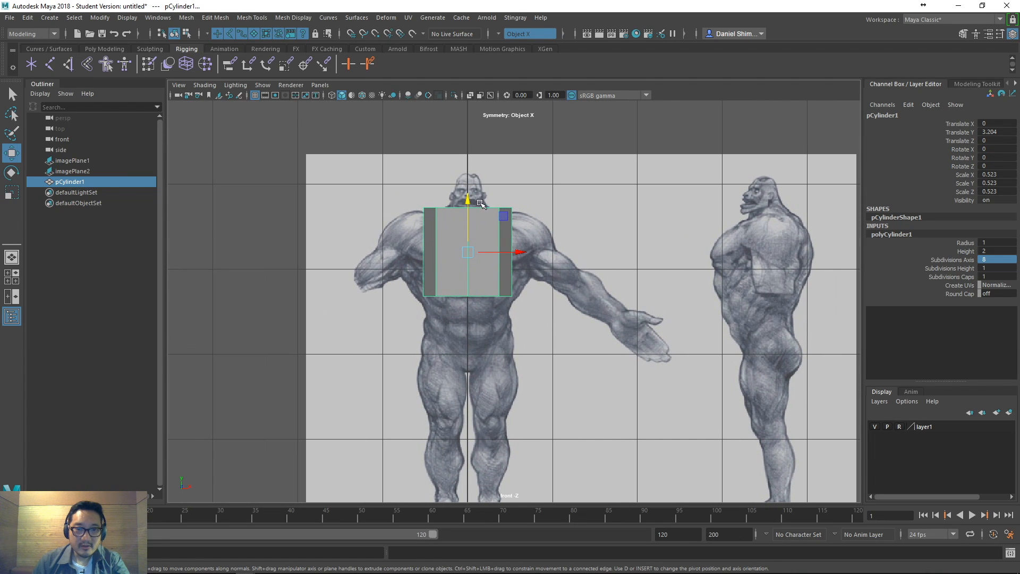
{"action": "left_click_drag", "start_coordinate": [469, 198], "coordinate": [490, 257]}
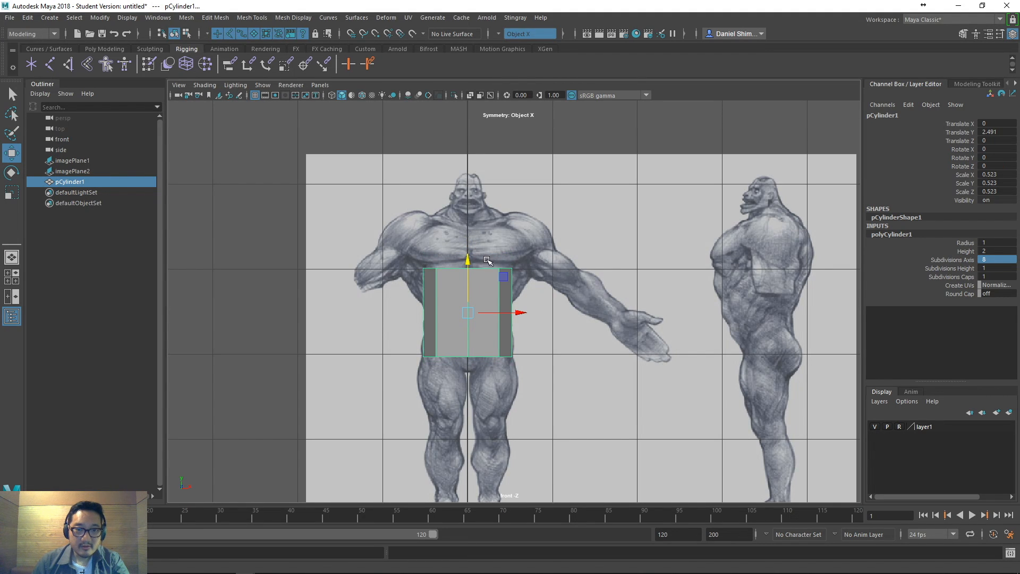
- Change the modeling symmetry to World X with the cylinder in object mode
{"action": "right_click_drag", "start_coordinate": [486, 257], "coordinate": [487, 278]}
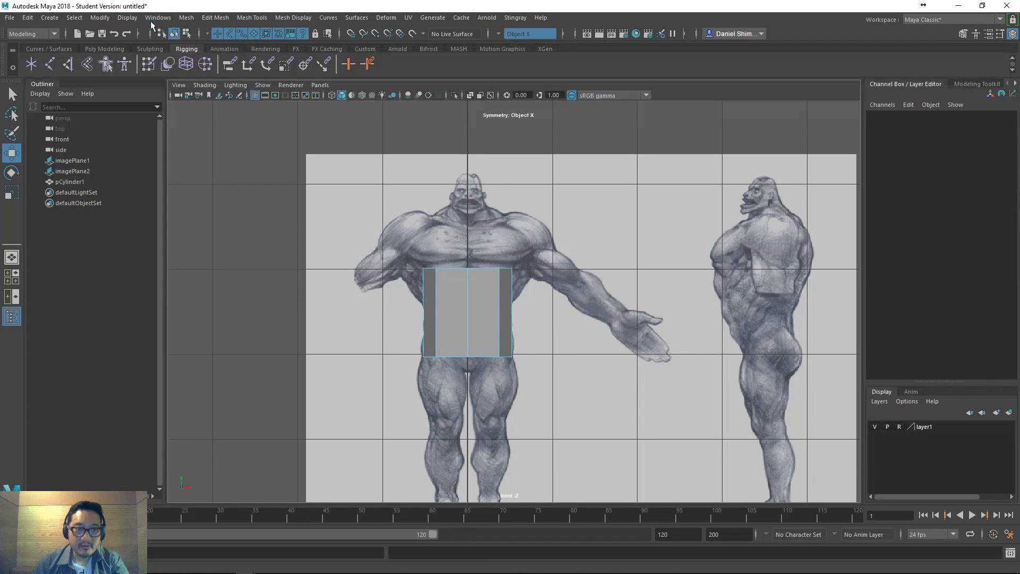
{"action": "left_click", "coordinate": [175, 34]}
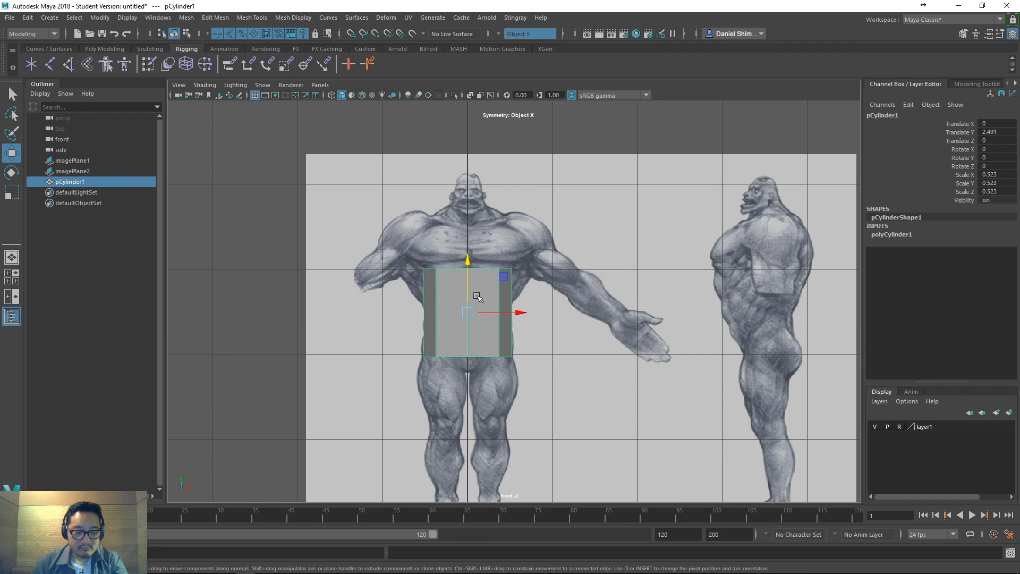
{"action": "right_click_drag", "start_coordinate": [479, 296], "coordinate": [428, 264]}
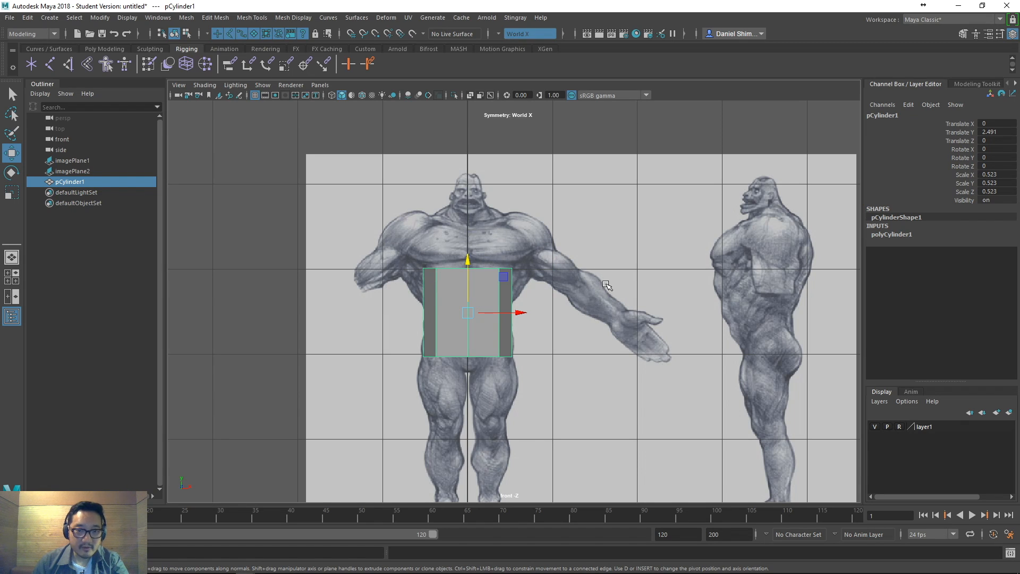
- Raise the cylinder's top ring of vertices to the figure's shoulder line, just below the chin, in the front view
{"action": "right_click_drag", "start_coordinate": [514, 256], "coordinate": [475, 263]}
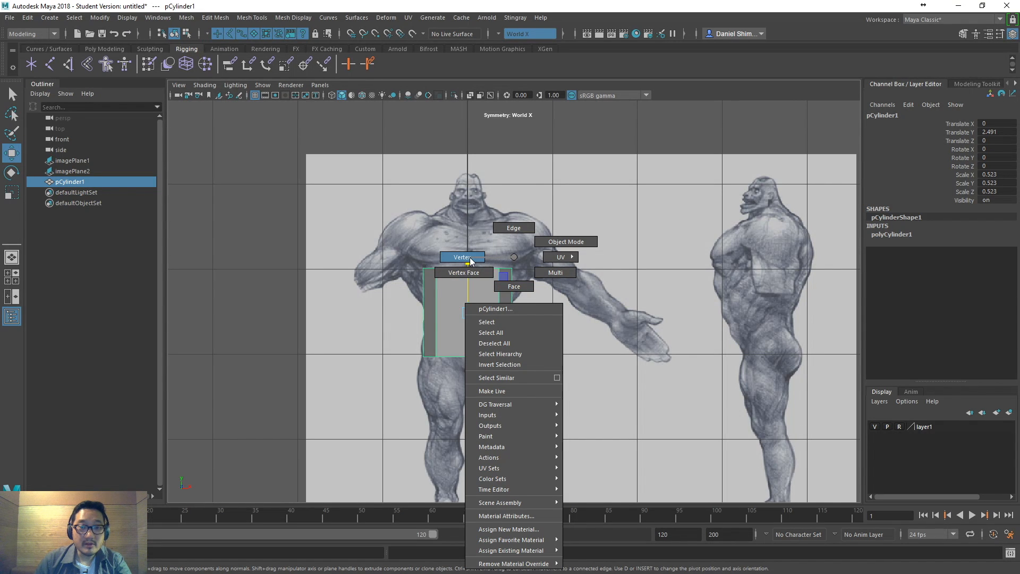
{"action": "right_click_drag", "start_coordinate": [470, 260], "coordinate": [469, 257]}
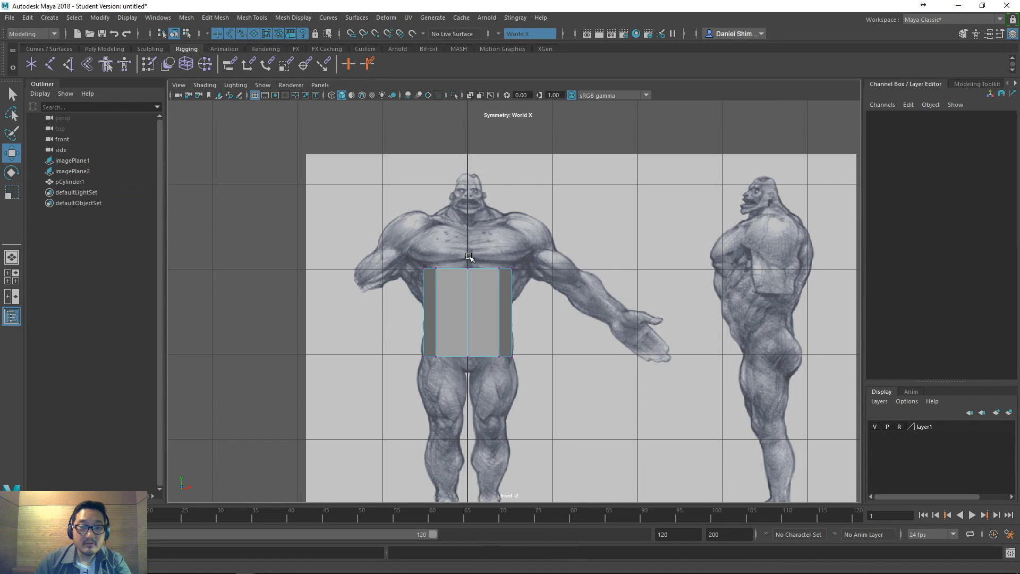
{"action": "left_click_drag", "start_coordinate": [405, 243], "coordinate": [562, 301]}
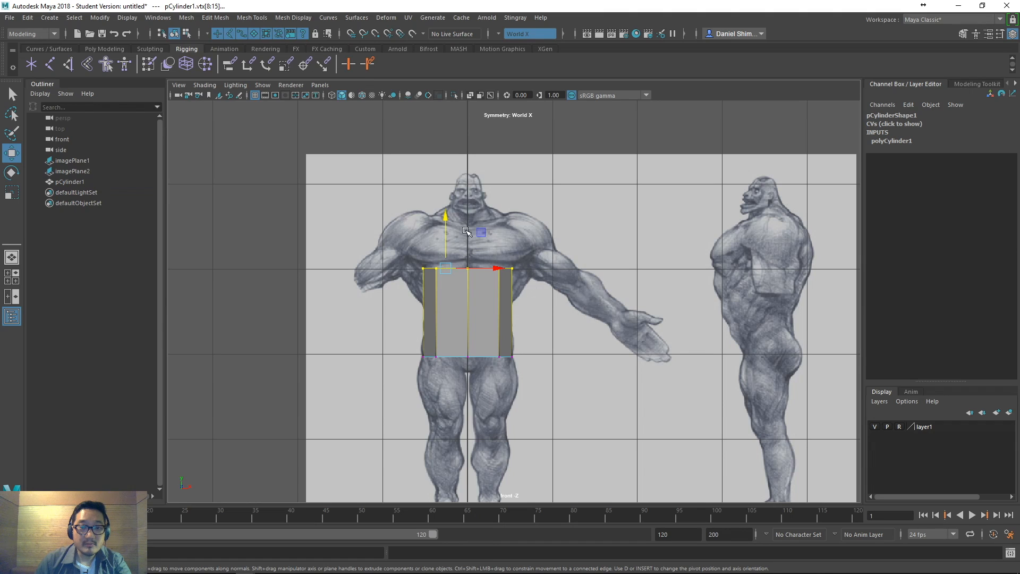
{"action": "left_click_drag", "start_coordinate": [449, 219], "coordinate": [442, 165]}
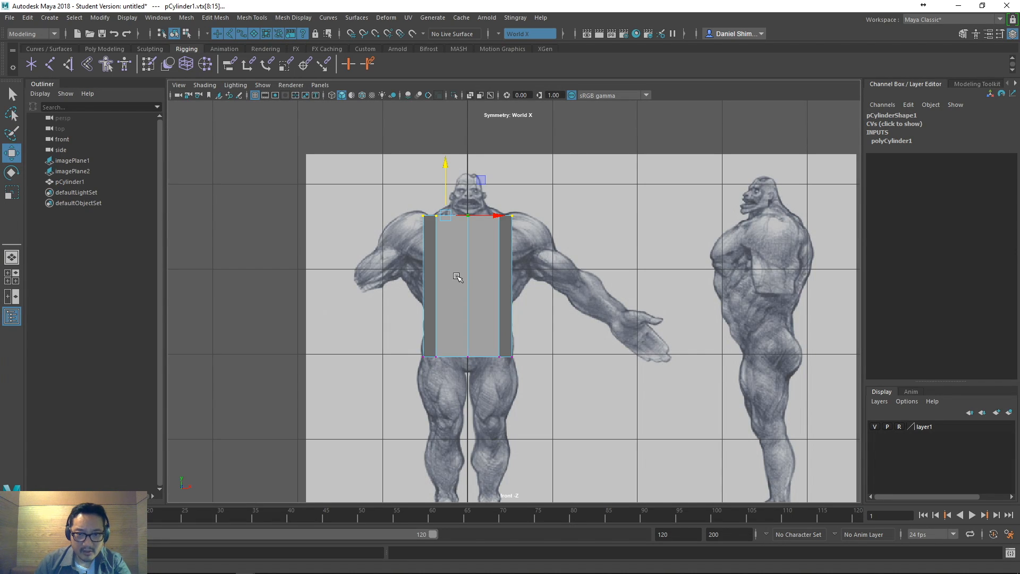
- Turn on soft selection and return the cylinder from vertex editing to object selection mode
{"action": "key", "text": "b"}
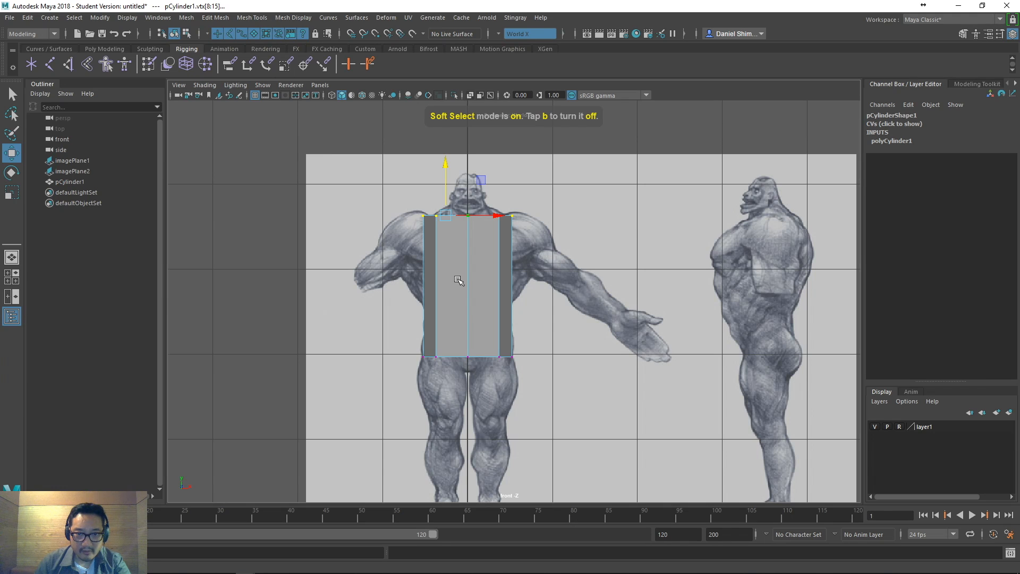
{"action": "left_click", "coordinate": [589, 220]}
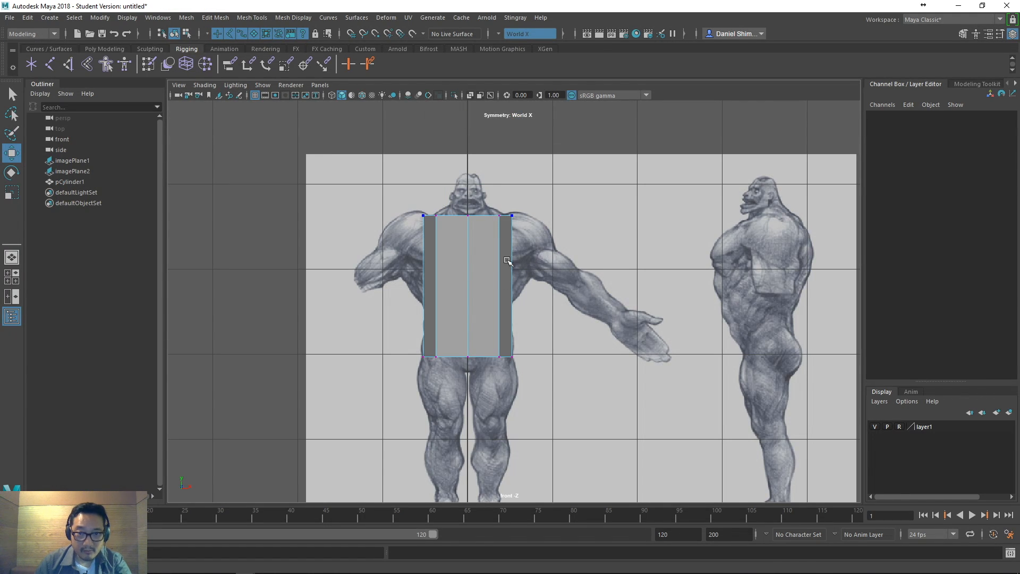
{"action": "left_click", "coordinate": [186, 34]}
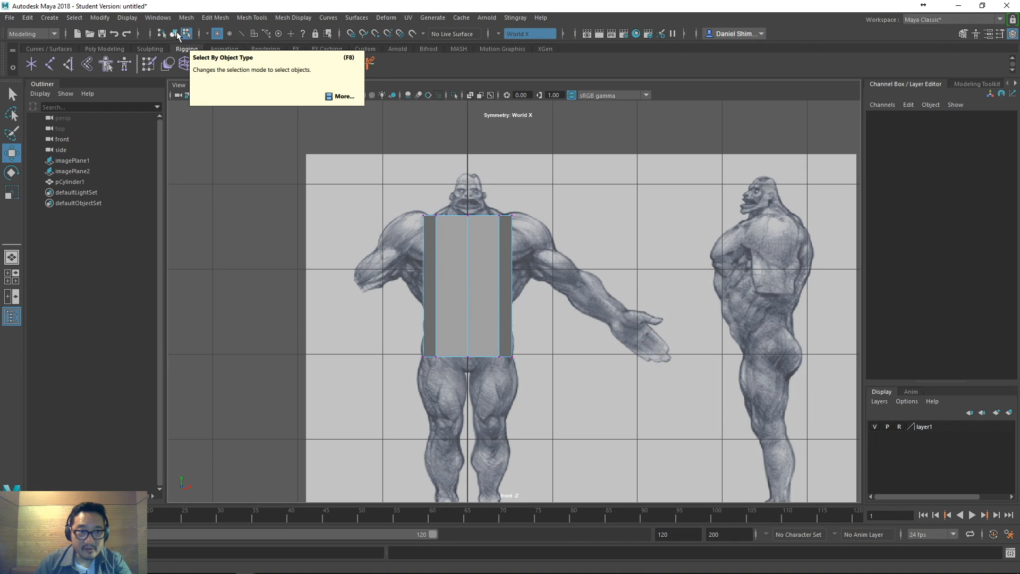
{"action": "left_click", "coordinate": [174, 33]}
{"action": "left_click", "coordinate": [186, 33]}
{"action": "left_click", "coordinate": [174, 33]}
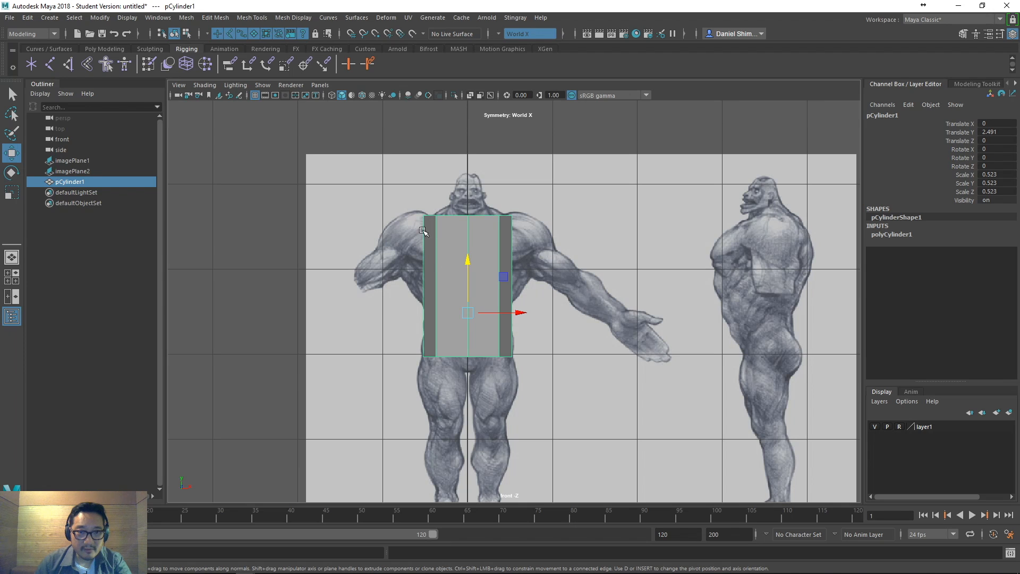
- Slice the cylinder horizontally across the figure's chest at armpit level with the Multi-Cut tool in the front view
{"action": "left_click", "coordinate": [186, 33]}
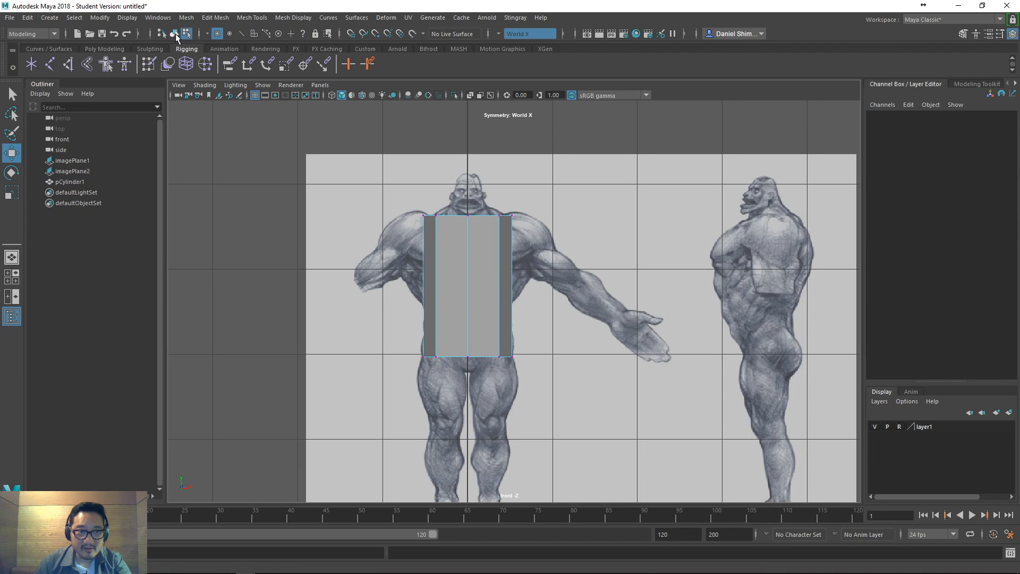
{"action": "left_click", "coordinate": [174, 33]}
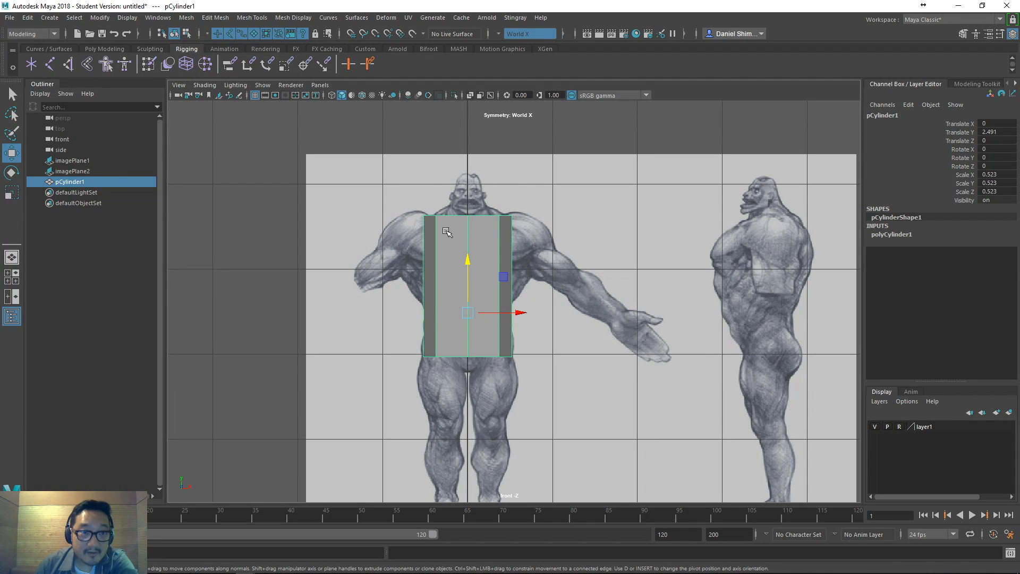
{"action": "left_click", "coordinate": [211, 18]}
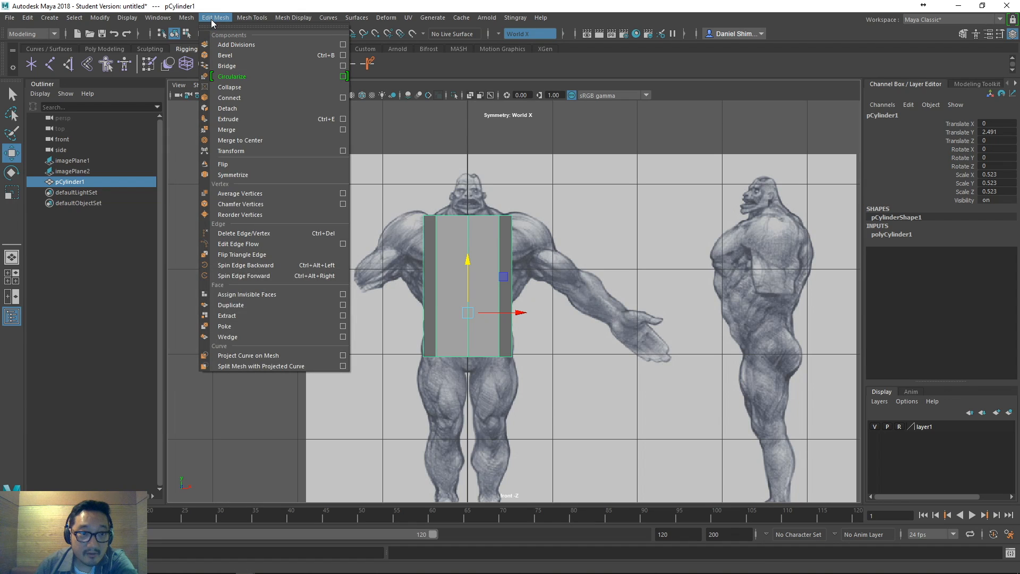
{"action": "mouse_move", "coordinate": [189, 19]}
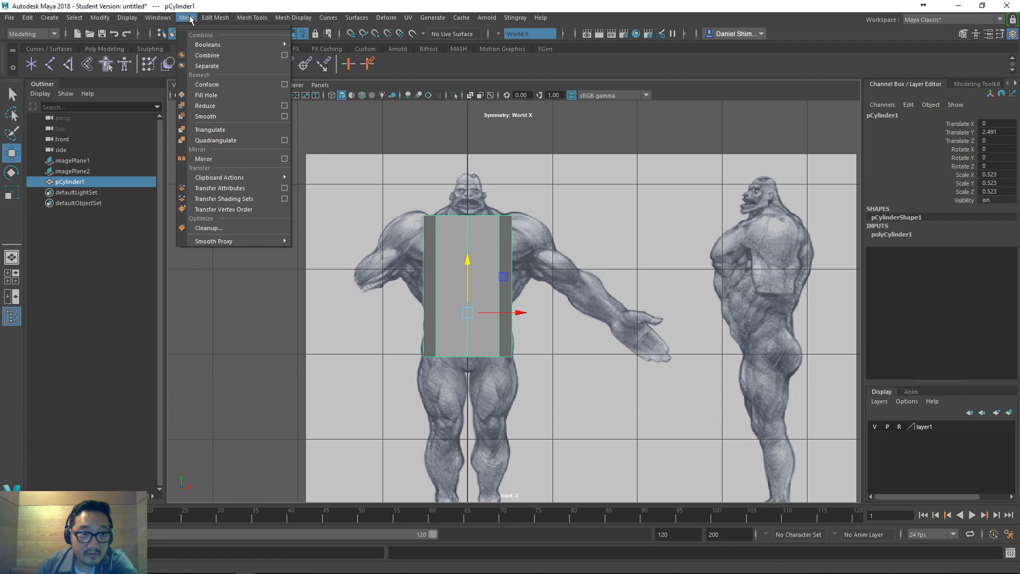
{"action": "mouse_move", "coordinate": [238, 19]}
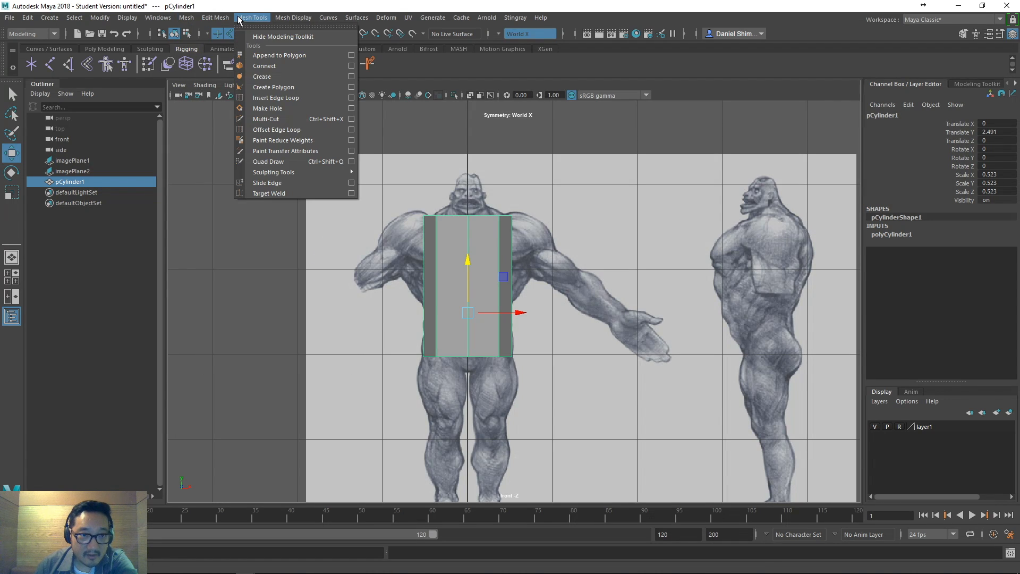
{"action": "left_click", "coordinate": [268, 118]}
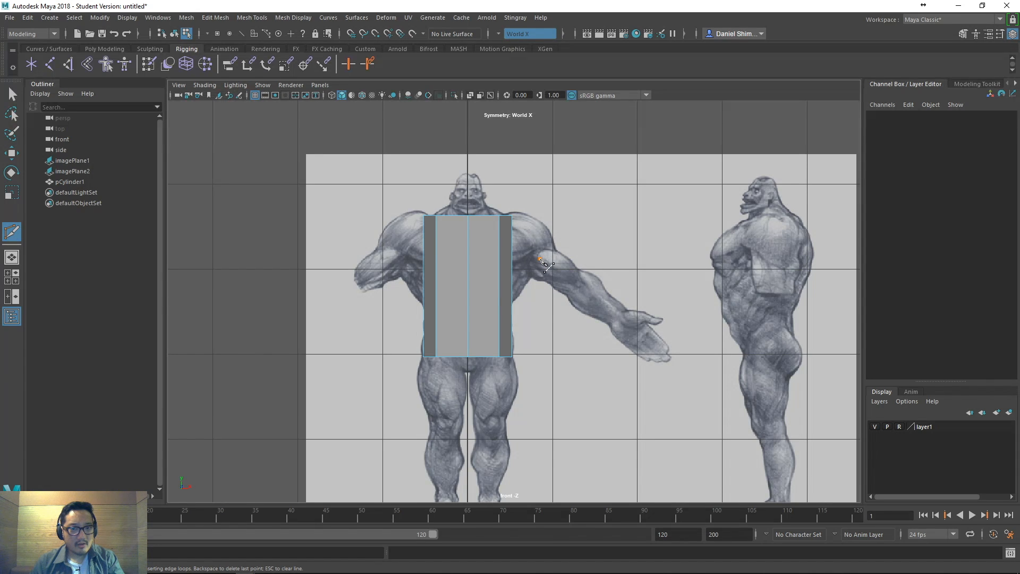
{"action": "left_click", "coordinate": [540, 259]}
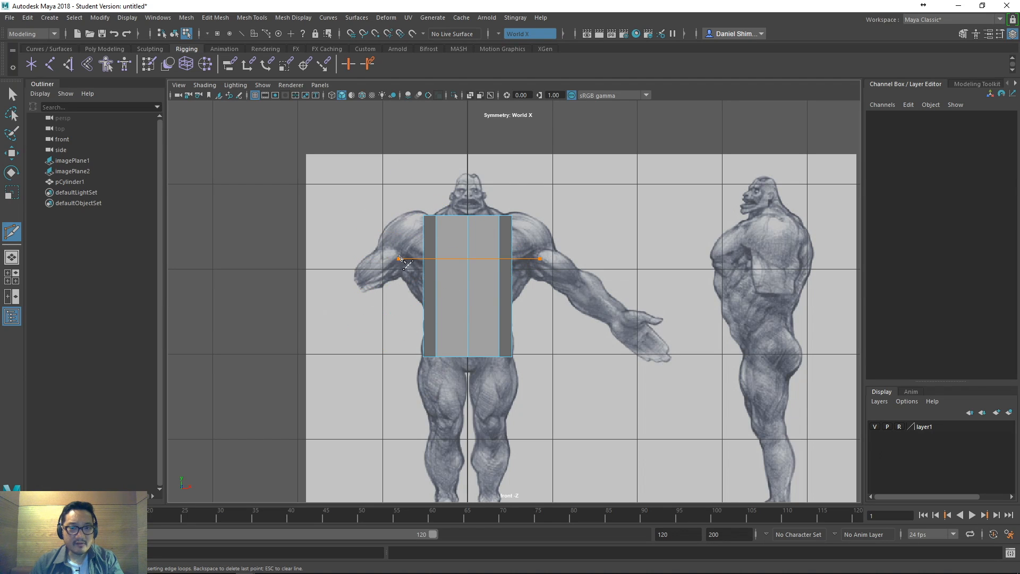
{"action": "key", "text": "Return"}
- Slice the cylinder horizontally three more times: at the waist, just above the hips, and across the upper chest
{"action": "left_click", "coordinate": [542, 303]}
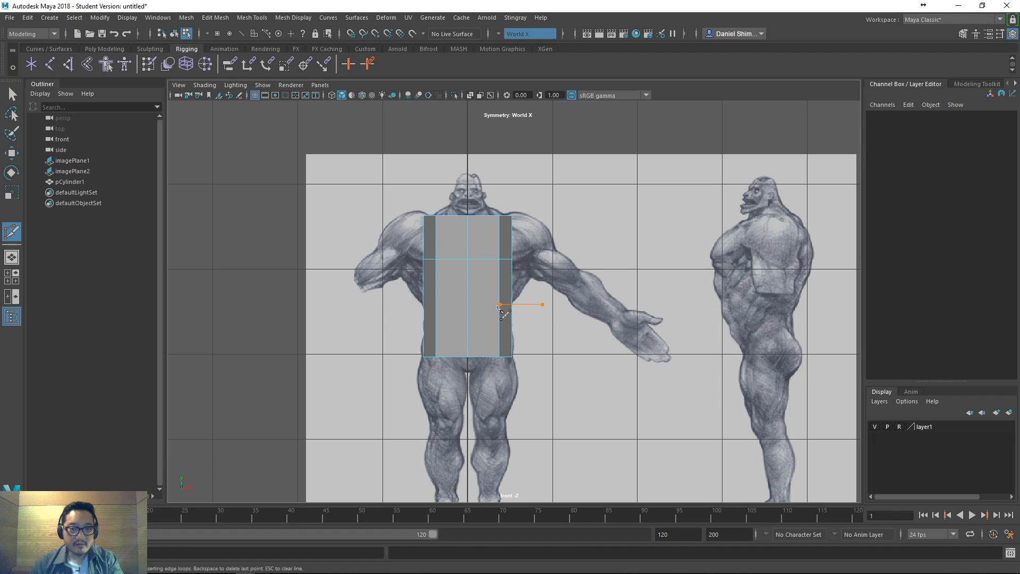
{"action": "key", "text": "Return"}
{"action": "left_click", "coordinate": [556, 327]}
{"action": "left_click", "coordinate": [372, 328]}
{"action": "key", "text": "Return"}
{"action": "left_click", "coordinate": [559, 237]}
{"action": "left_click", "coordinate": [352, 237]}
{"action": "key", "text": "Return"}
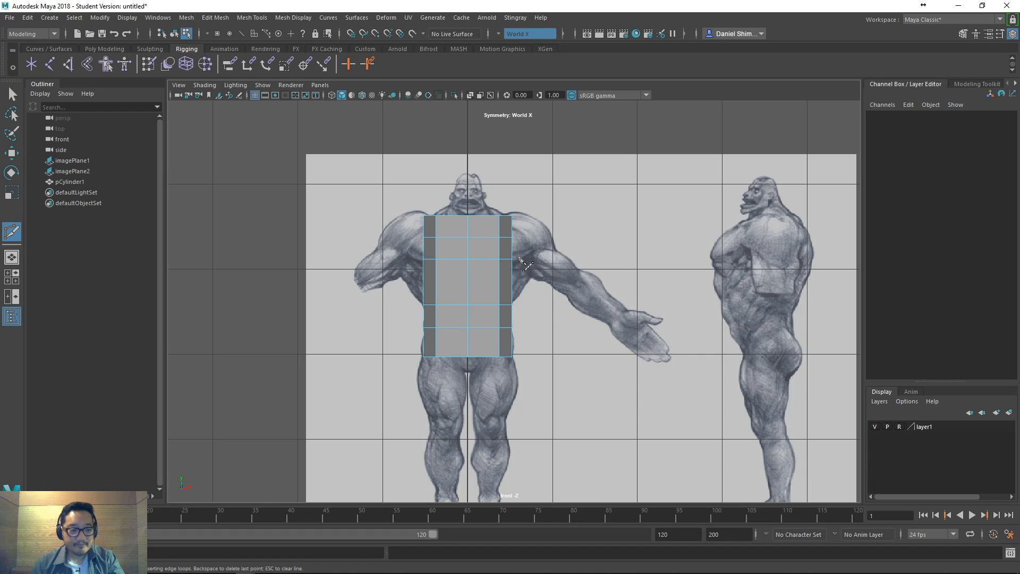
{"action": "key", "text": "q"}
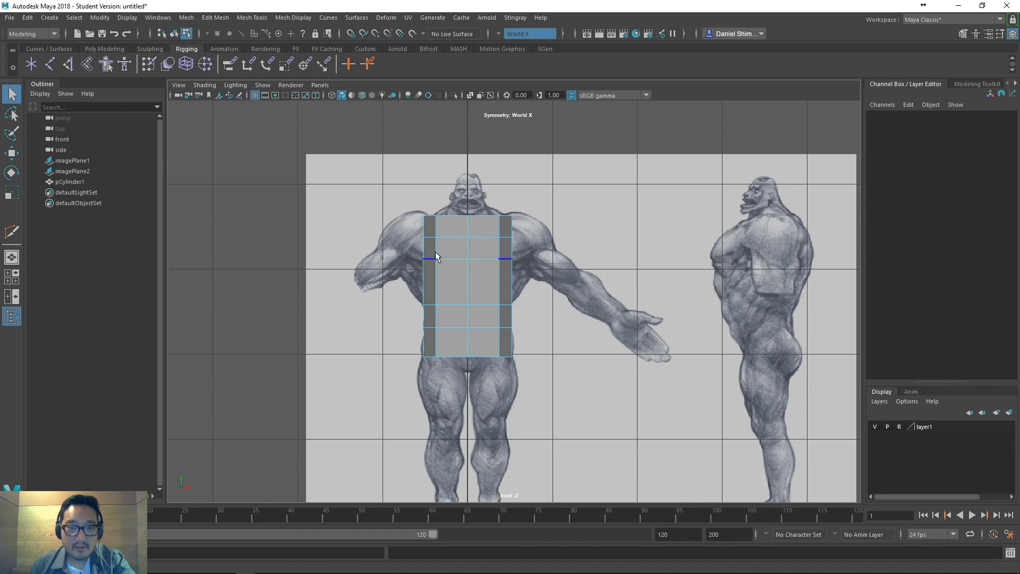
- Scale the cylinder's top row of vertices inward to neck width and raise it slightly to the figure's chin
{"action": "right_click", "coordinate": [495, 222]}
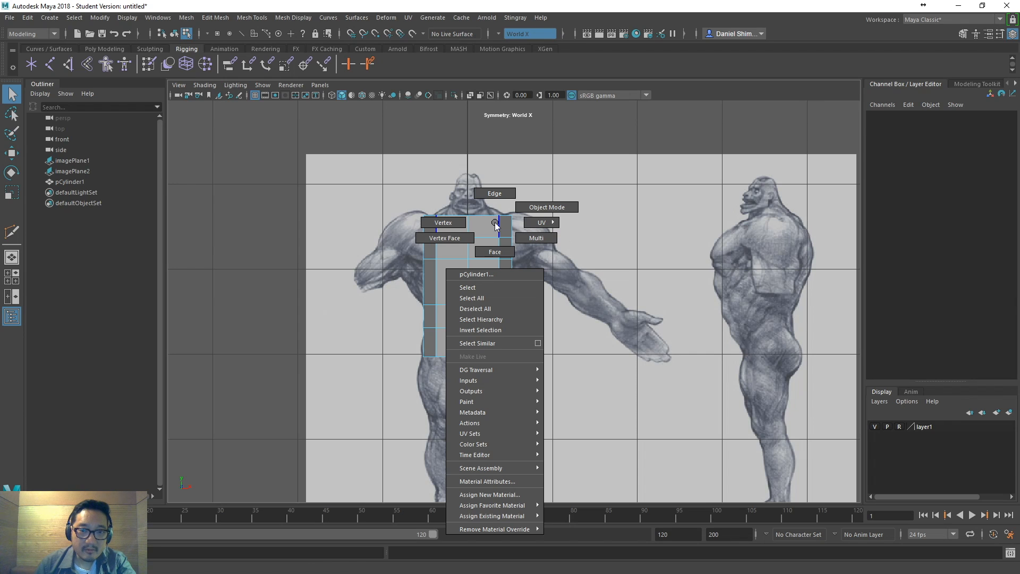
{"action": "left_click", "coordinate": [443, 222]}
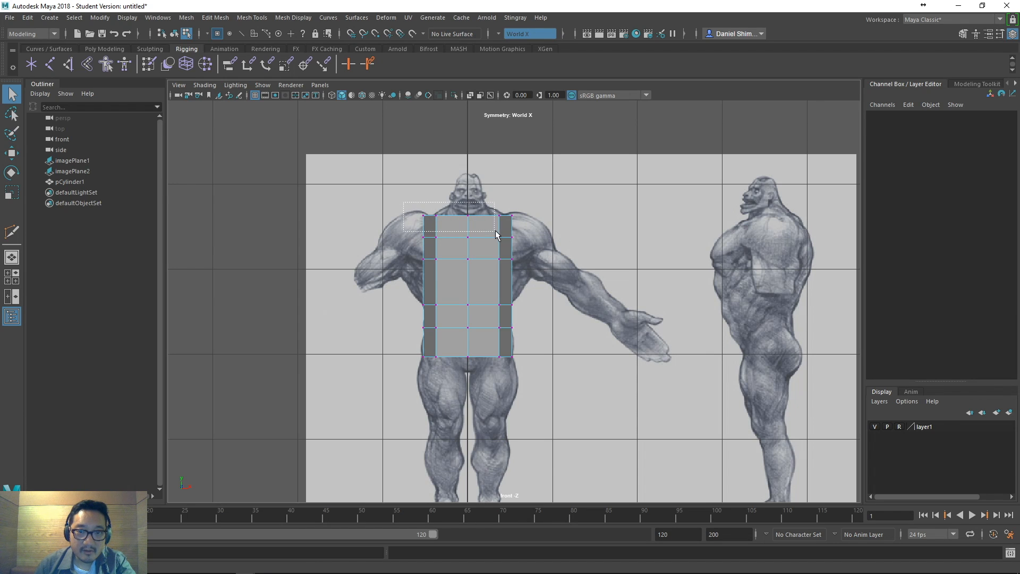
{"action": "left_click_drag", "start_coordinate": [535, 232], "coordinate": [412, 204]}
{"action": "key", "text": "r"}
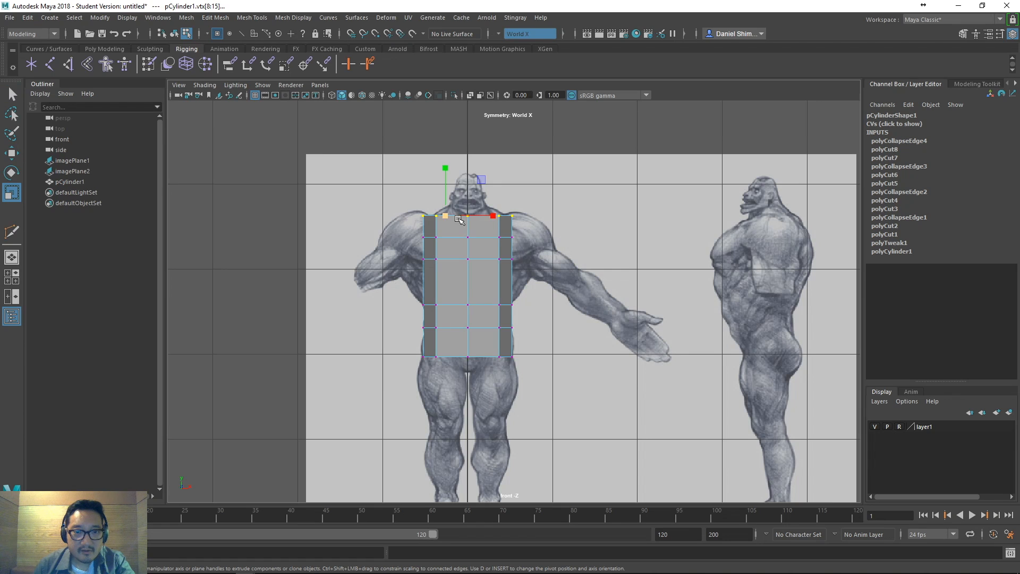
{"action": "left_click_drag", "start_coordinate": [445, 214], "coordinate": [398, 250]}
{"action": "key", "text": "w"}
{"action": "left_click_drag", "start_coordinate": [457, 165], "coordinate": [457, 154]}
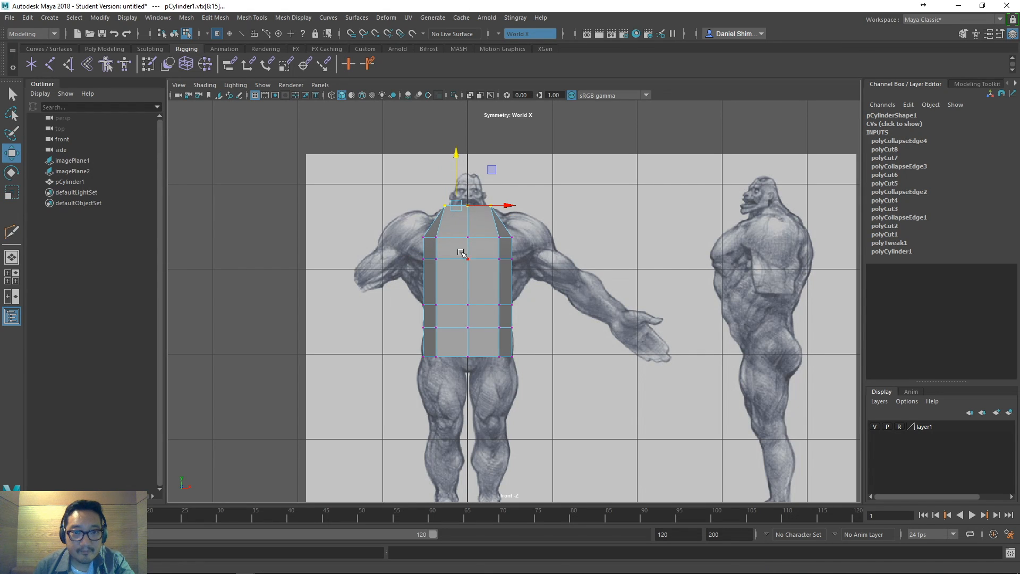
- Widen the second row of vertices slightly across the upper chest, and lower the second and third rows a little together
{"action": "left_click_drag", "start_coordinate": [400, 230], "coordinate": [534, 258]}
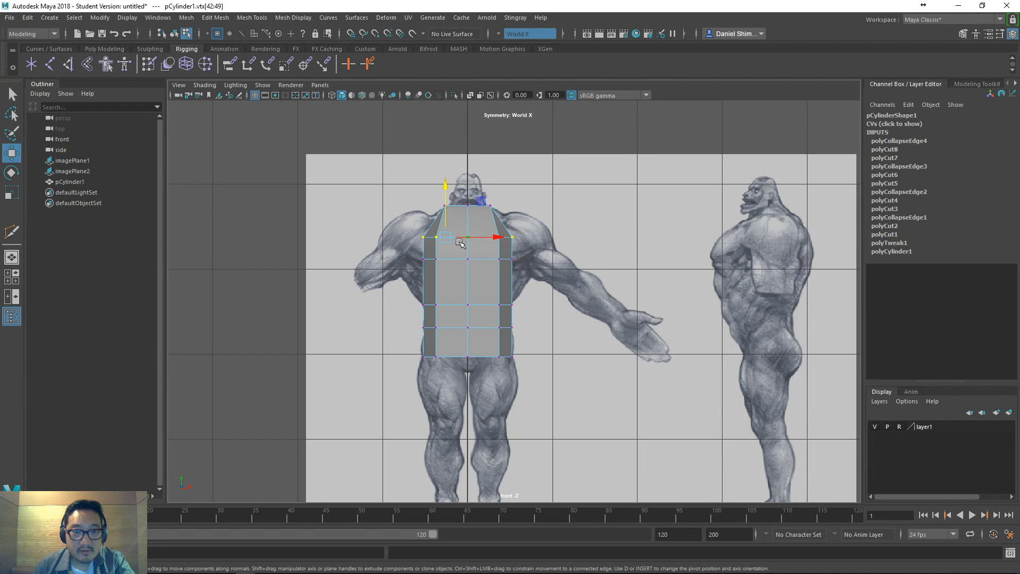
{"action": "key", "text": "r"}
{"action": "mouse_move", "coordinate": [495, 237]}
{"action": "left_mouse_down"}
{"action": "mouse_move", "coordinate": [522, 247]}
{"action": "mouse_move", "coordinate": [506, 245]}
{"action": "left_mouse_up"}
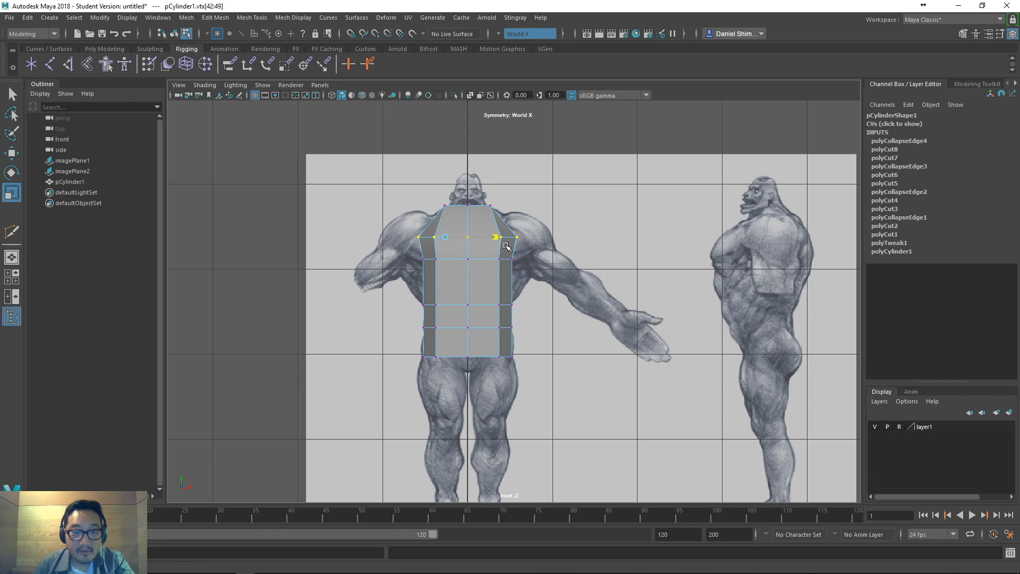
{"action": "key", "text": "w"}
{"action": "left_click_drag", "start_coordinate": [390, 222], "coordinate": [551, 288]}
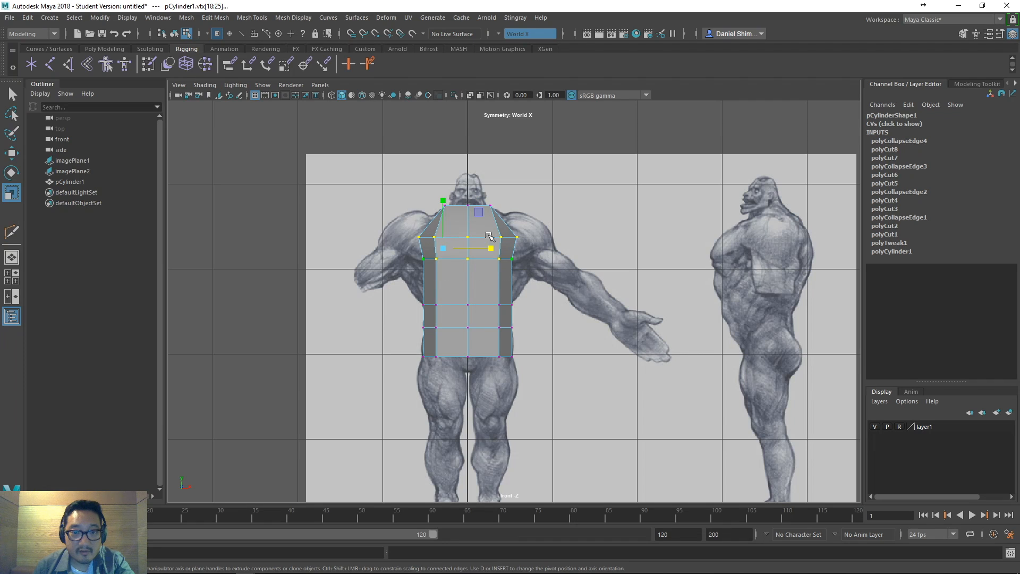
{"action": "key", "text": "w"}
{"action": "mouse_move", "coordinate": [444, 199]}
{"action": "left_mouse_down"}
{"action": "mouse_move", "coordinate": [454, 234]}
{"action": "mouse_move", "coordinate": [459, 202]}
{"action": "left_mouse_up"}
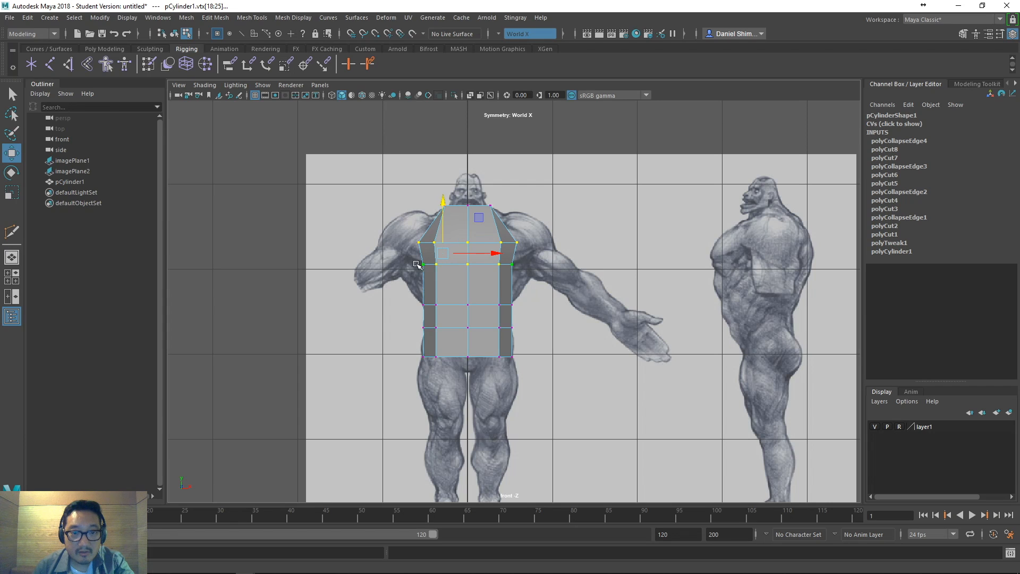
- Lower the third row of vertices below the armpits and widen it horizontally to the outer edges of the upper torso
{"action": "left_click_drag", "start_coordinate": [412, 255], "coordinate": [535, 276]}
{"action": "left_click_drag", "start_coordinate": [446, 218], "coordinate": [448, 239]}
{"action": "key", "text": "r"}
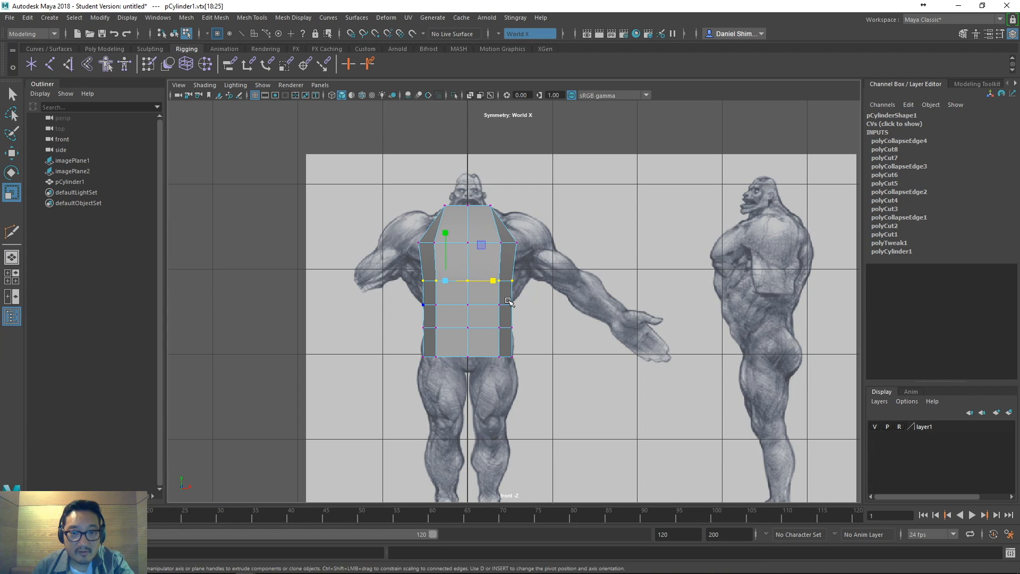
{"action": "left_click_drag", "start_coordinate": [499, 280], "coordinate": [536, 286]}
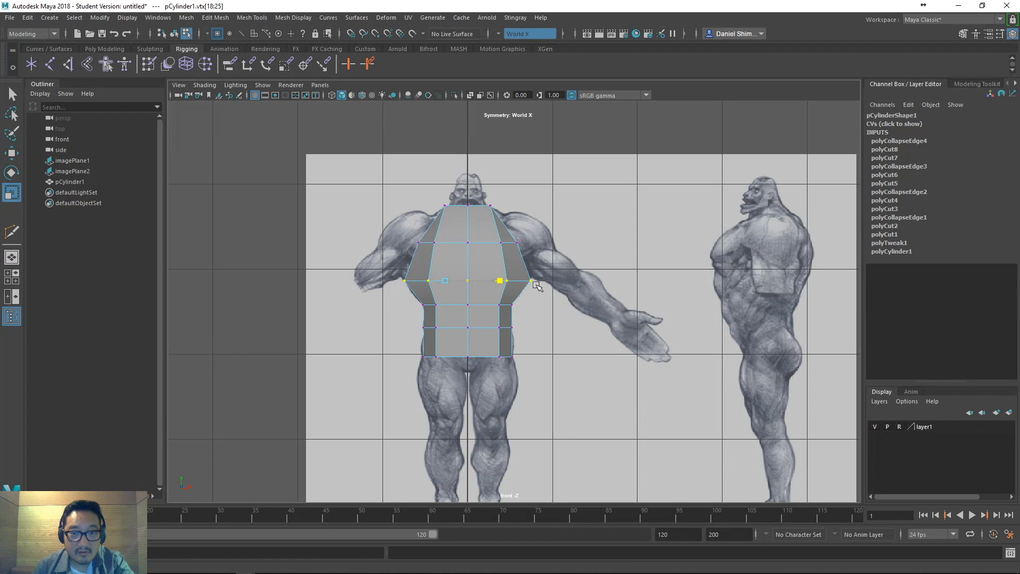
- Raise the second row of vertices to the shoulder line just below the neck and narrow it to fit the trapezius slope
{"action": "left_click_drag", "start_coordinate": [402, 230], "coordinate": [550, 256]}
{"action": "key", "text": "w"}
{"action": "left_click_drag", "start_coordinate": [443, 197], "coordinate": [443, 170]}
{"action": "key", "text": "r"}
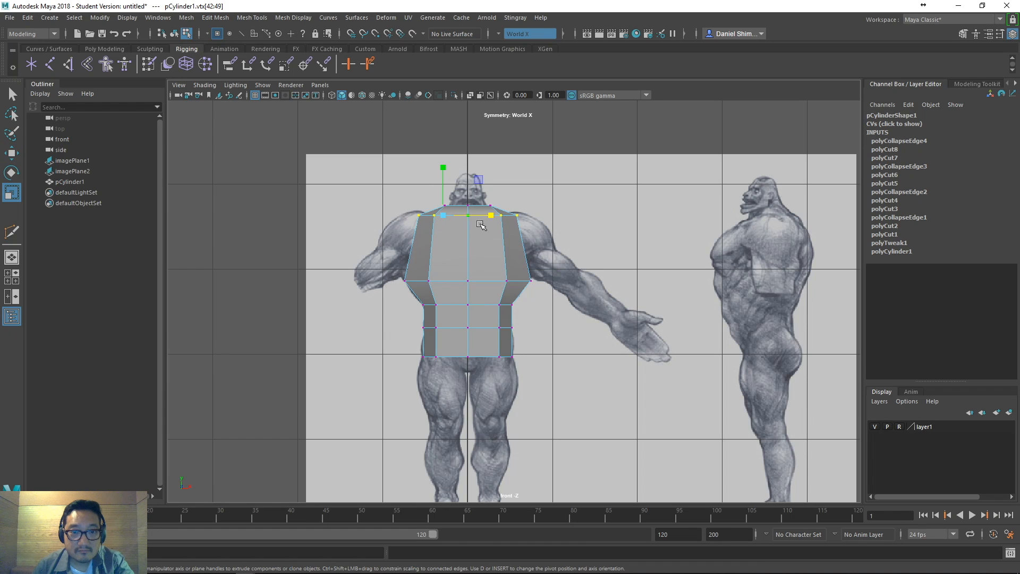
{"action": "left_click_drag", "start_coordinate": [496, 217], "coordinate": [469, 214]}
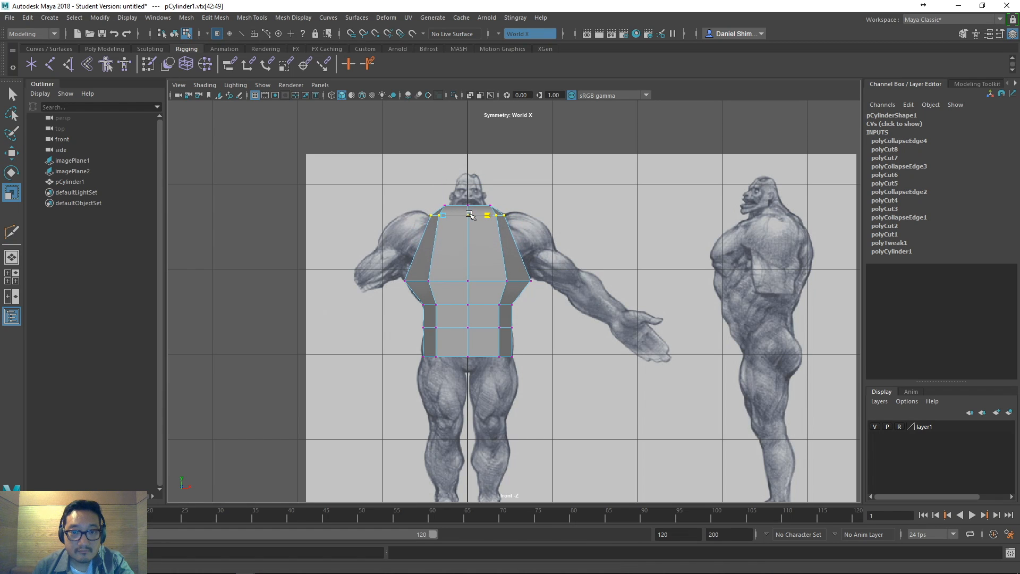
- Raise the third row of vertices to mid-chest and narrow it slightly so the sides taper from the shoulders
{"action": "left_click_drag", "start_coordinate": [381, 260], "coordinate": [546, 298]}
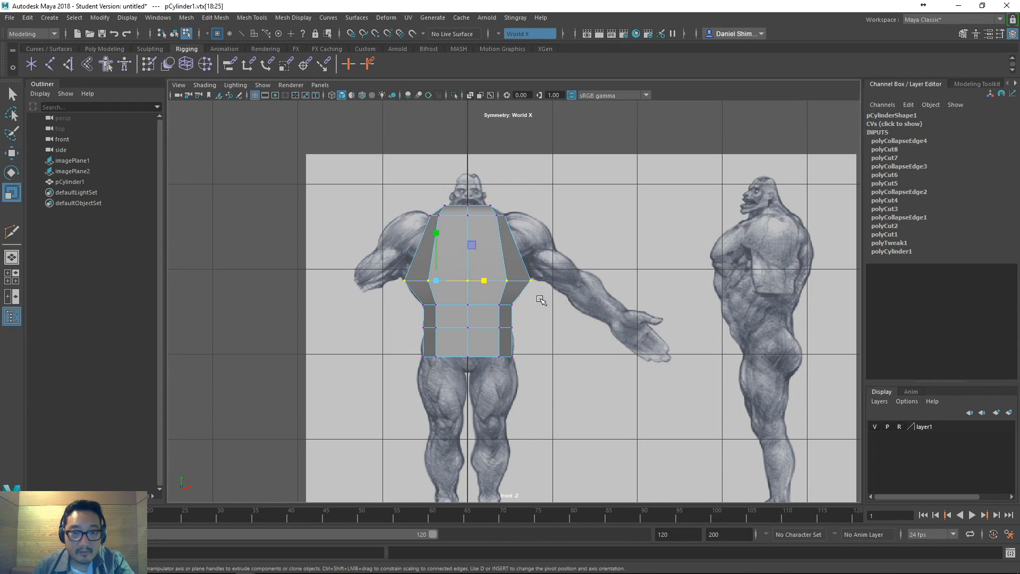
{"action": "key", "text": "w"}
{"action": "left_click_drag", "start_coordinate": [435, 234], "coordinate": [433, 200]}
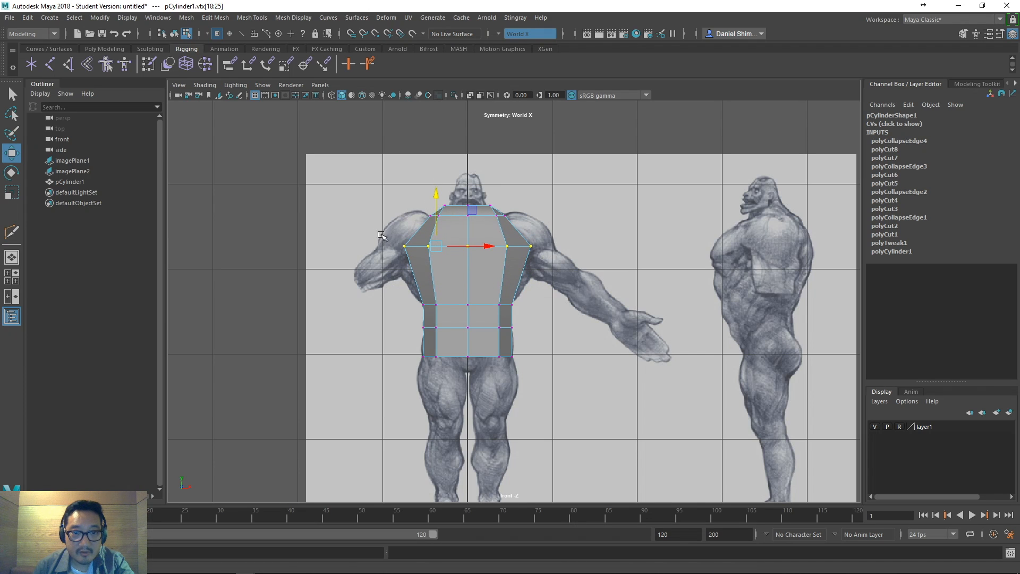
{"action": "key", "text": "r"}
{"action": "left_click_drag", "start_coordinate": [485, 247], "coordinate": [476, 247]}
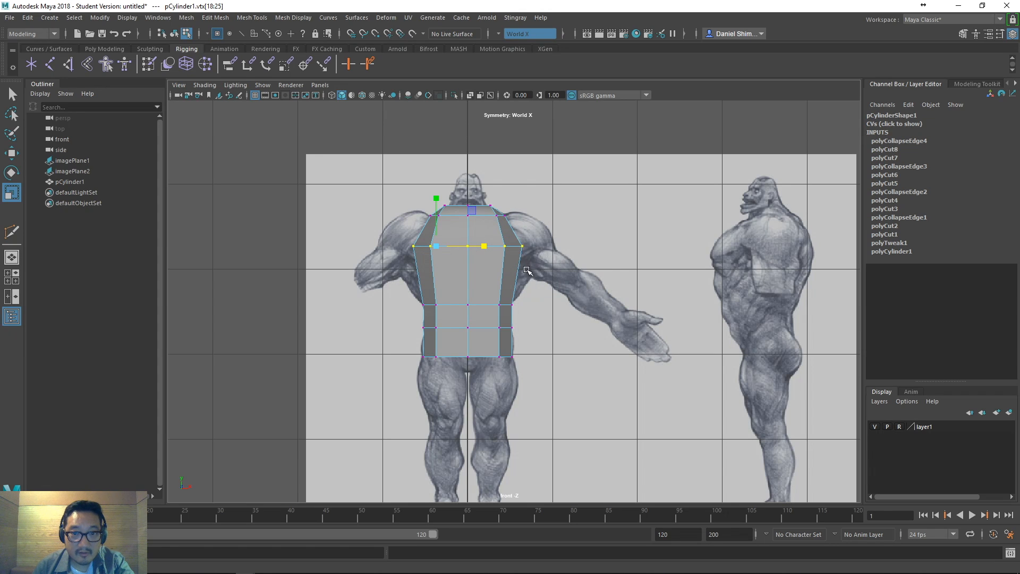
- Raise the fourth row of vertices to just below the armpits and widen it to the outer edges of the back muscles
{"action": "left_click_drag", "start_coordinate": [406, 278], "coordinate": [533, 314]}
{"action": "key", "text": "w"}
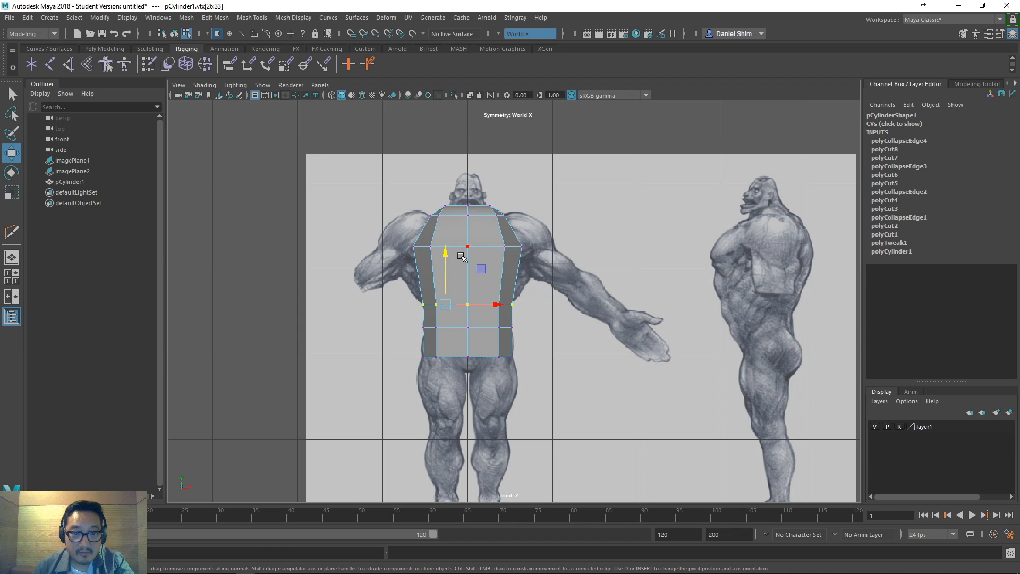
{"action": "left_click_drag", "start_coordinate": [448, 256], "coordinate": [446, 228]}
{"action": "key", "text": "r"}
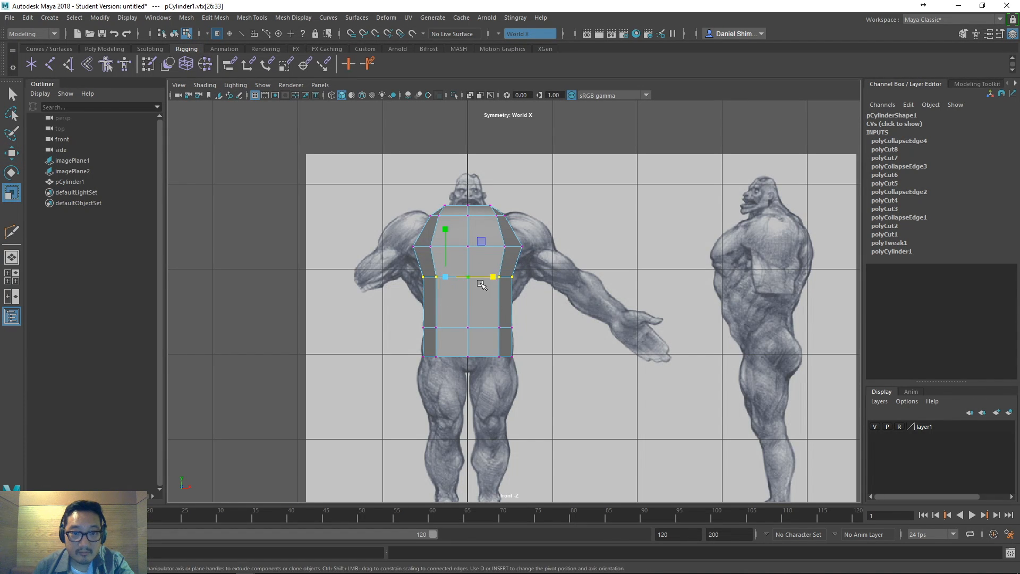
{"action": "left_click_drag", "start_coordinate": [493, 275], "coordinate": [549, 286]}
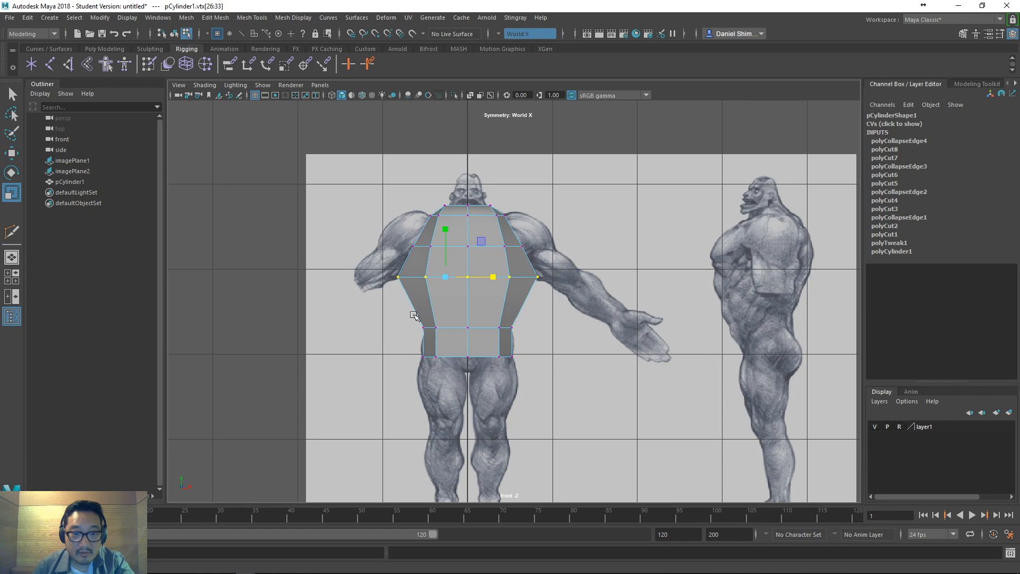
- In wireframe display, raise the fifth row of vertices to the figure's waist and narrow it slightly to the waistline
{"action": "key", "text": "4"}
{"action": "left_click_drag", "start_coordinate": [410, 317], "coordinate": [555, 345]}
{"action": "key", "text": "w"}
{"action": "left_click", "coordinate": [446, 279]}
{"action": "left_click_drag", "start_coordinate": [446, 279], "coordinate": [450, 264]}
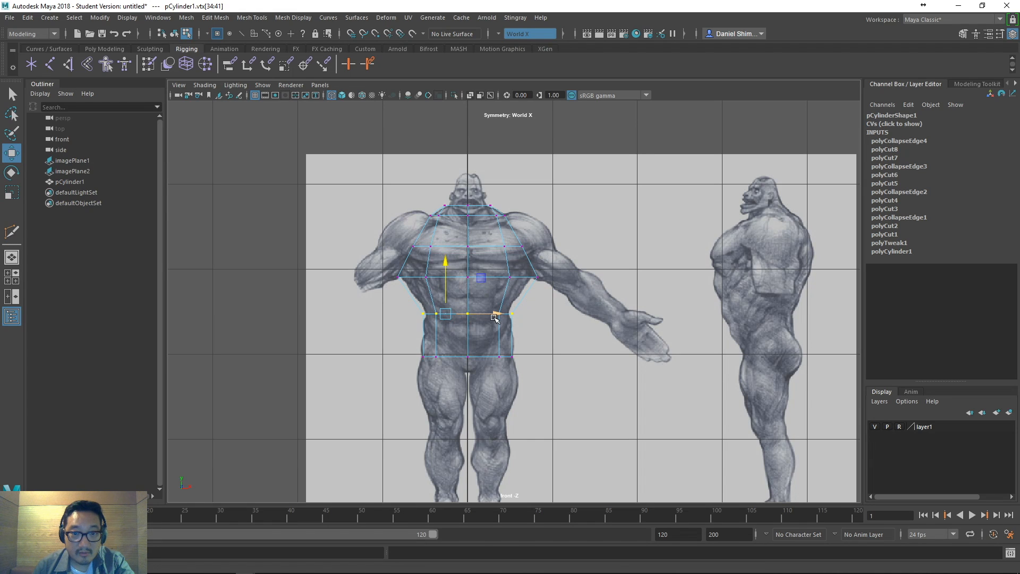
{"action": "key", "text": "r"}
{"action": "left_click_drag", "start_coordinate": [494, 317], "coordinate": [492, 315]}
- Restore shaded display and slice the torso horizontally twice with Multi-Cut: just above the waist row and between waist and hips
{"action": "key", "text": "w"}
{"action": "left_click_drag", "start_coordinate": [414, 334], "coordinate": [539, 370]}
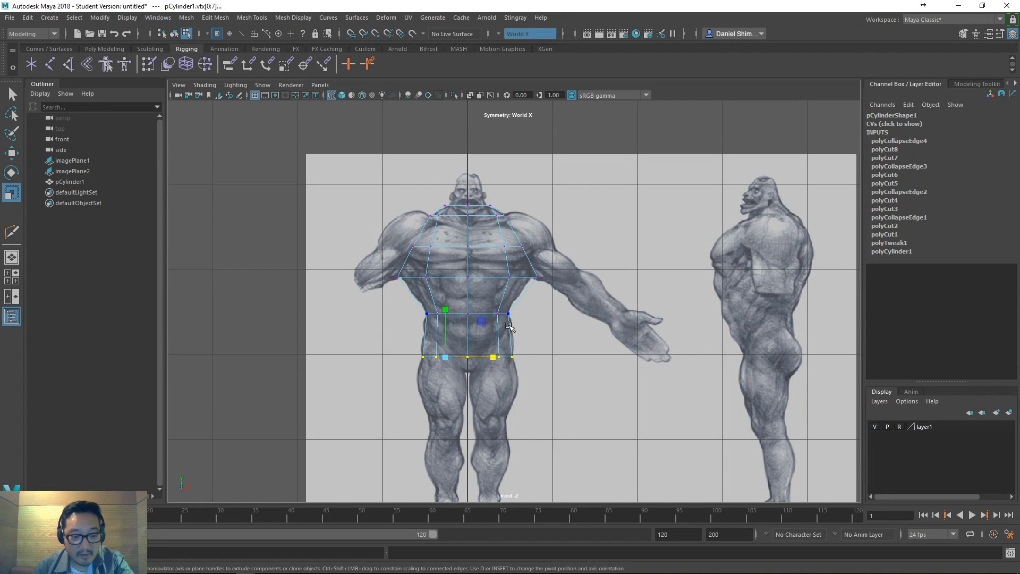
{"action": "key", "text": "5"}
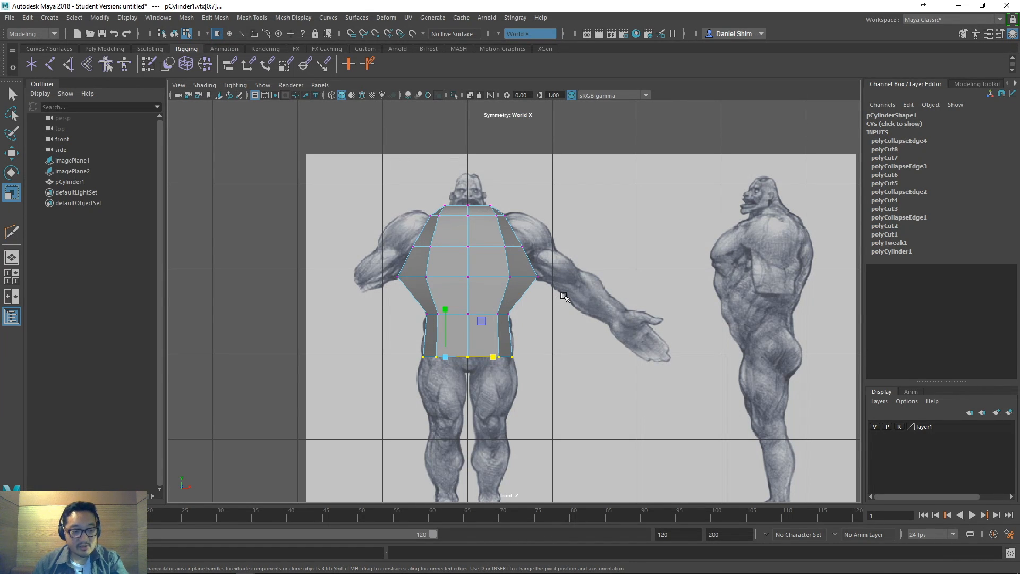
{"action": "key", "text": "ctrl+shift+x"}
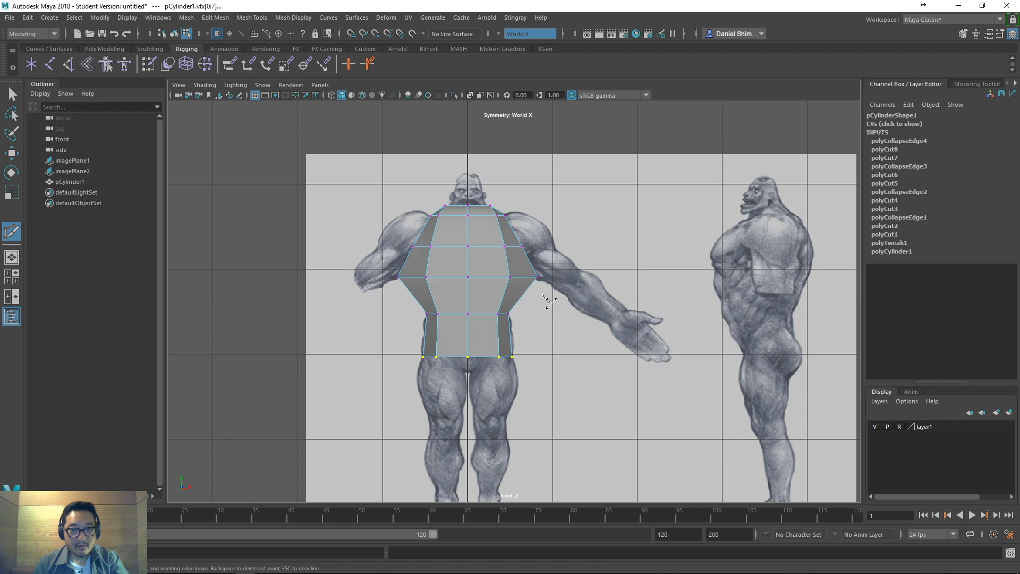
{"action": "left_click", "coordinate": [324, 308], "text": "ctrl"}
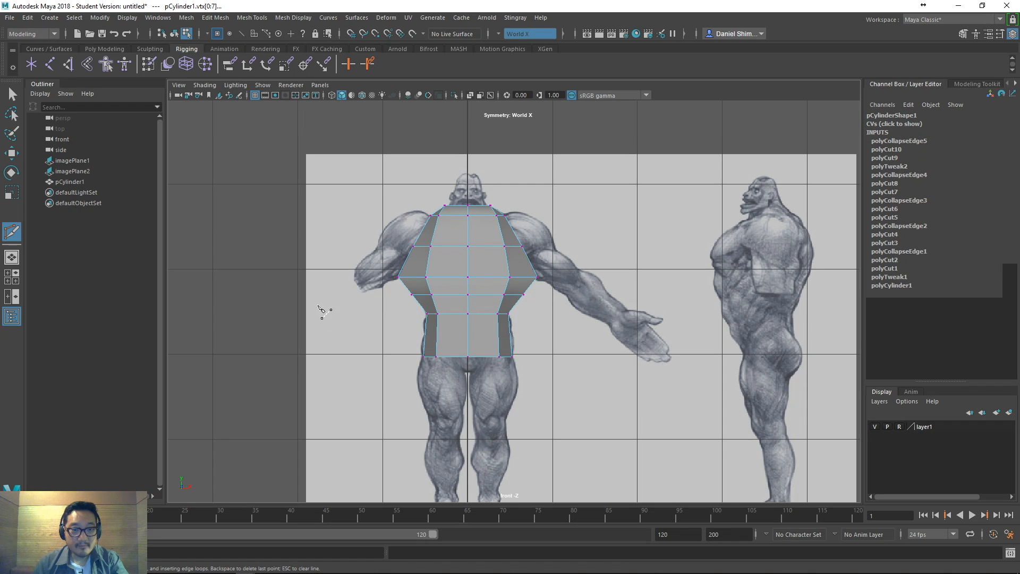
{"action": "left_click", "coordinate": [375, 338], "text": "ctrl"}
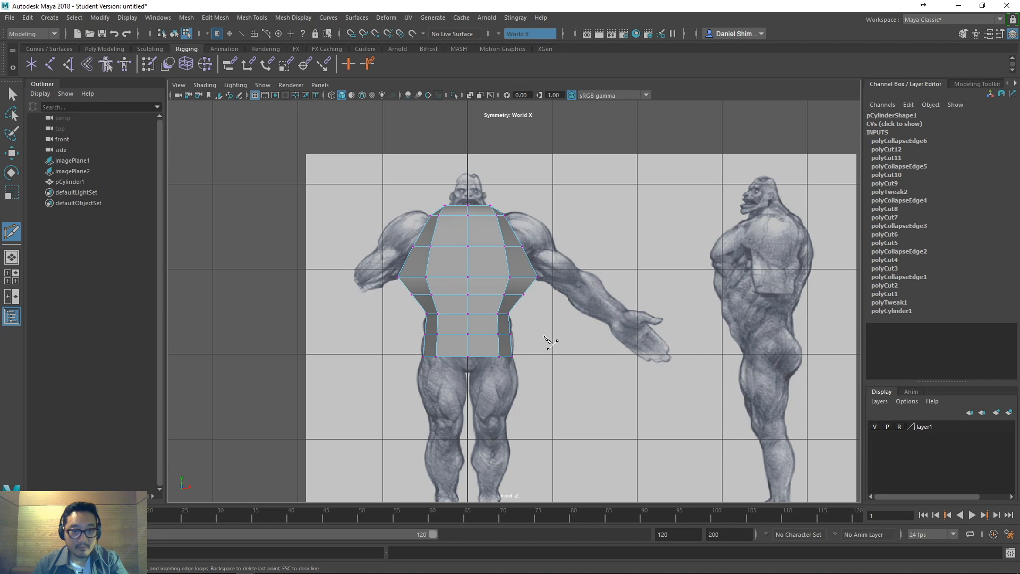
{"action": "key", "text": "q"}
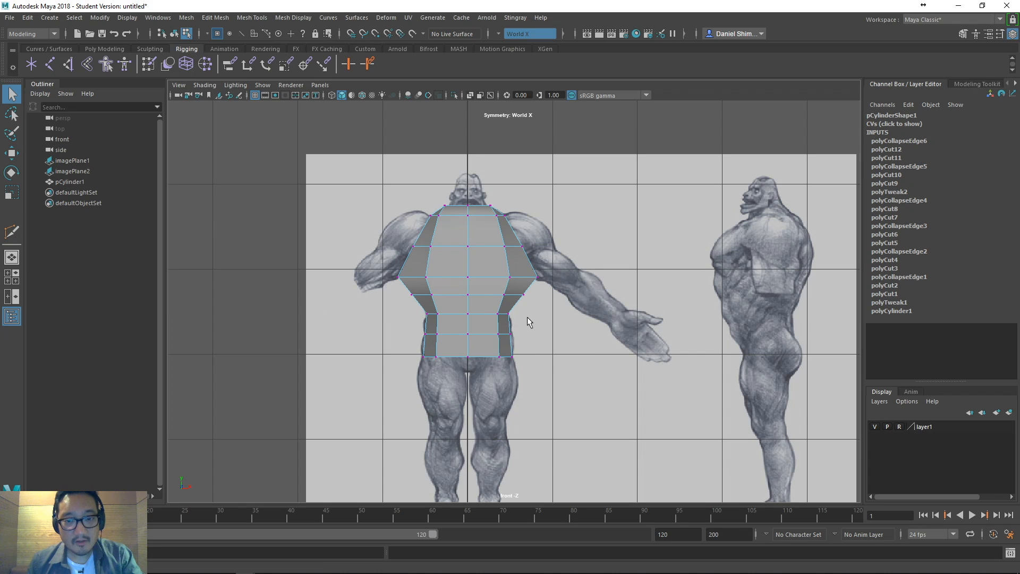
- Switch to the side view and display the torso in wireframe over the side reference figure
{"action": "key", "text": "space"}
{"action": "left_click_drag", "start_coordinate": [526, 317], "coordinate": [588, 319]}
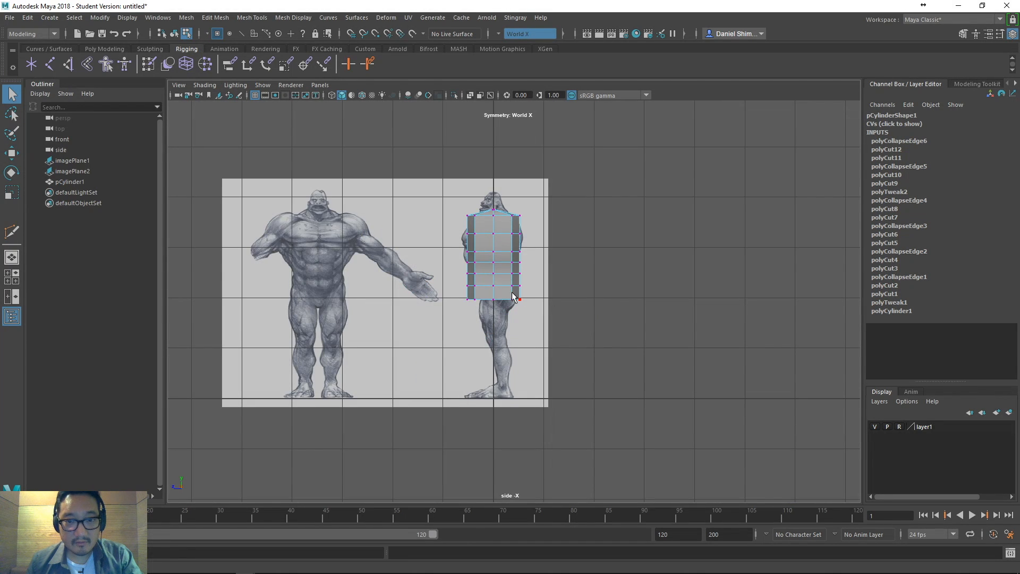
{"action": "key", "text": "space"}
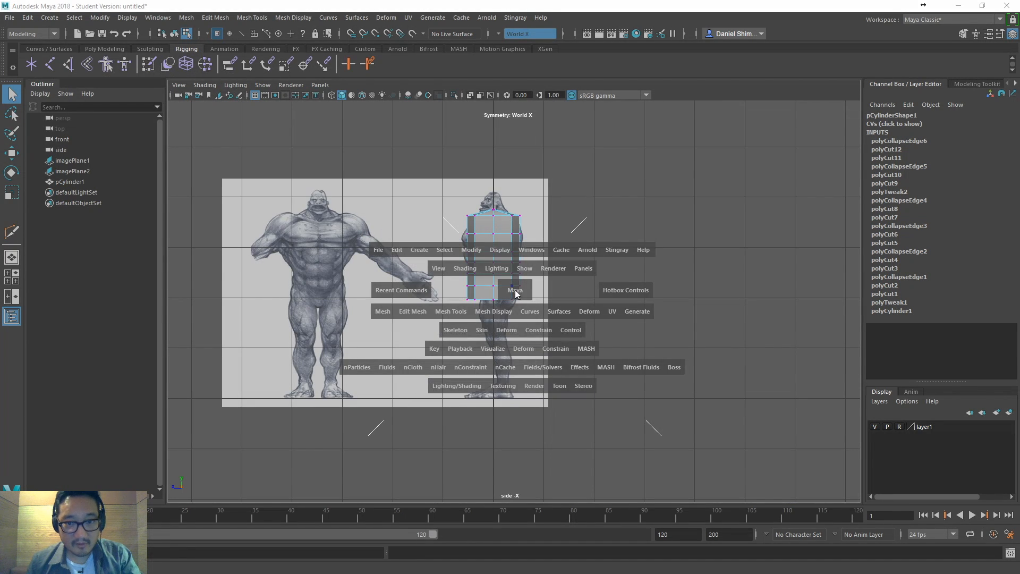
{"action": "left_click_drag", "start_coordinate": [524, 288], "coordinate": [533, 232]}
{"action": "key", "text": "space"}
{"action": "scroll", "coordinate": [526, 236], "scroll_direction": "up", "scroll_amount": 6}
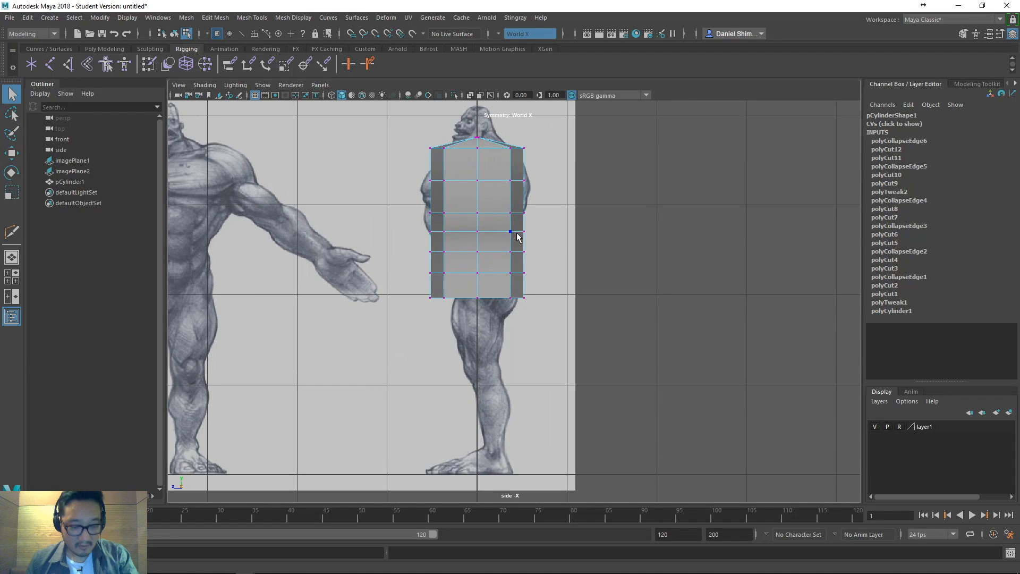
{"action": "middle_click_drag", "start_coordinate": [562, 216], "coordinate": [587, 286], "text": "alt"}
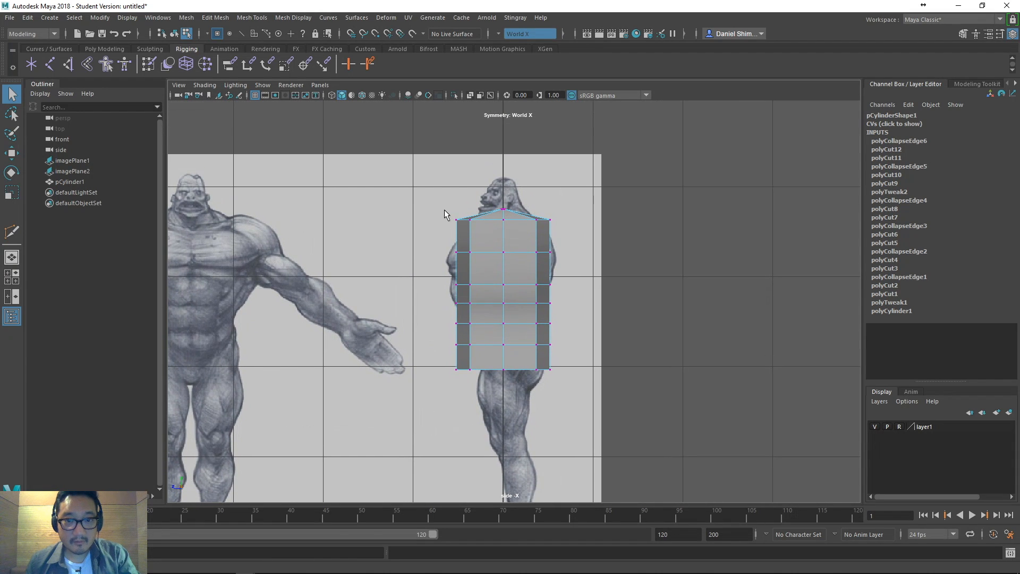
{"action": "left_click_drag", "start_coordinate": [504, 228], "coordinate": [588, 238]}
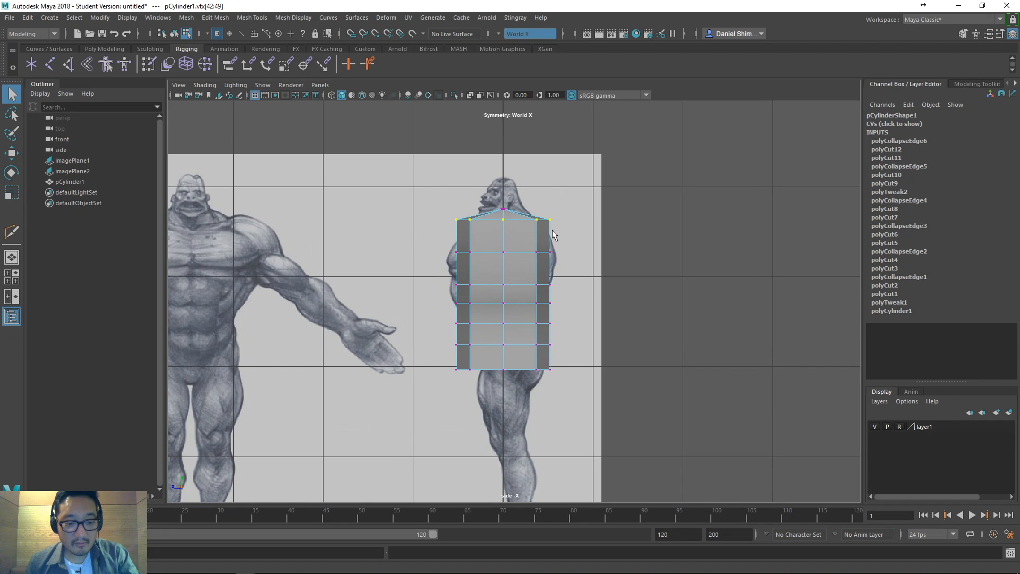
{"action": "key", "text": "4"}
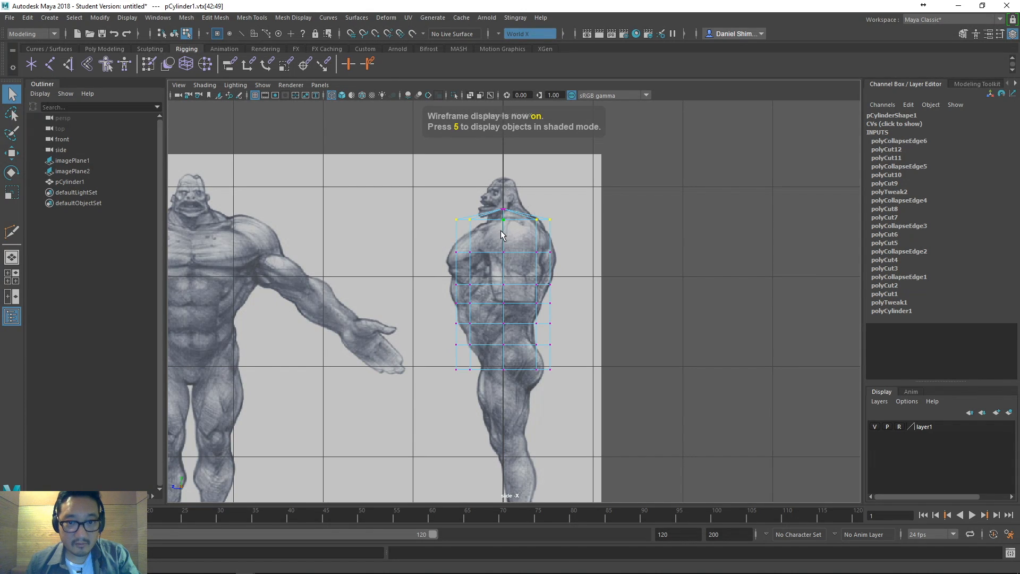
- Try to move the front vertices of the shoulder row with the Move tool, and undo the change
{"action": "key", "text": "w"}
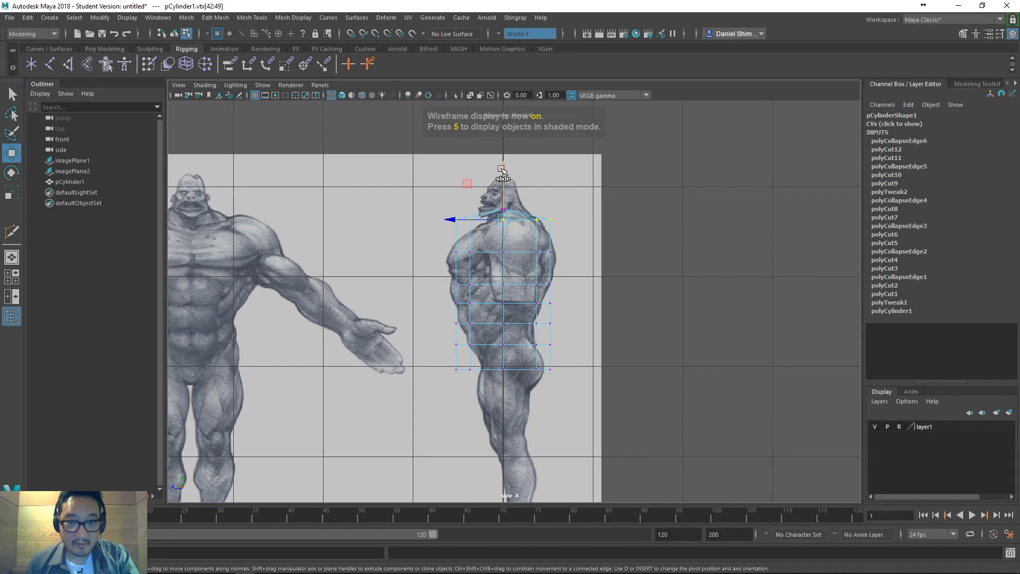
{"action": "left_click", "coordinate": [502, 169]}
{"action": "left_click", "coordinate": [572, 205]}
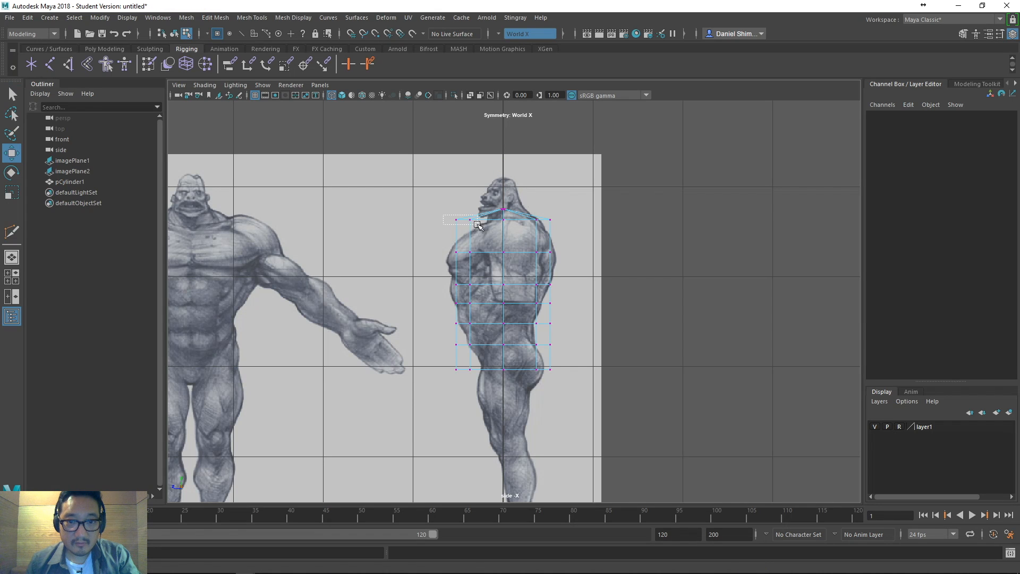
{"action": "left_click", "coordinate": [456, 219]}
{"action": "mouse_move", "coordinate": [452, 221]}
{"action": "left_mouse_down", "text": "ctrl+shift"}
{"action": "mouse_move", "coordinate": [412, 219]}
{"action": "mouse_move", "coordinate": [451, 227]}
{"action": "left_mouse_up", "text": "ctrl+shift"}
{"action": "key", "text": "ctrl+z"}
{"action": "key", "text": "ctrl+z"}
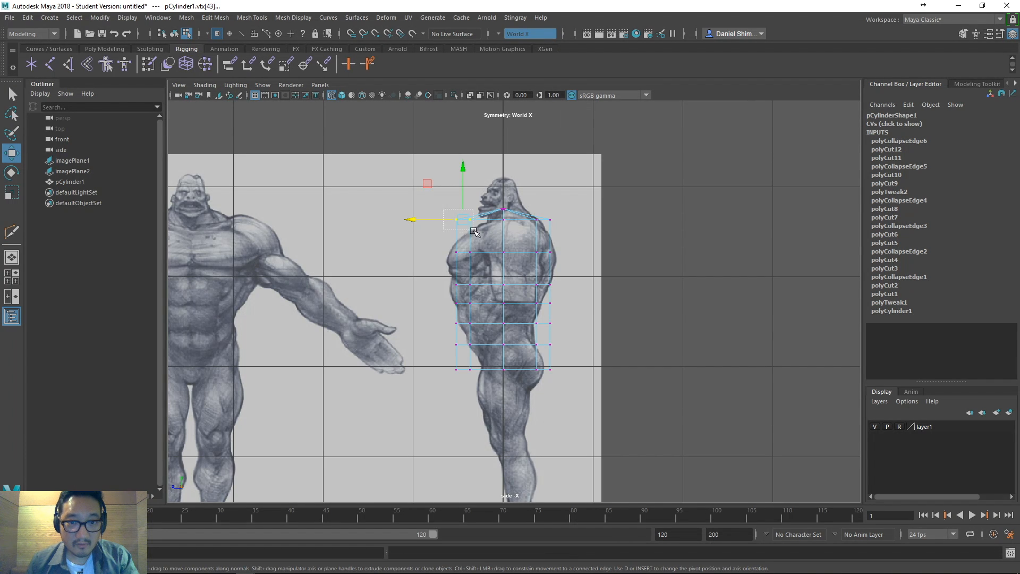
- Toggle the selection mode, reselect the front shoulder-row vertices, try to lower them slightly, and undo the move
{"action": "left_click", "coordinate": [413, 219]}
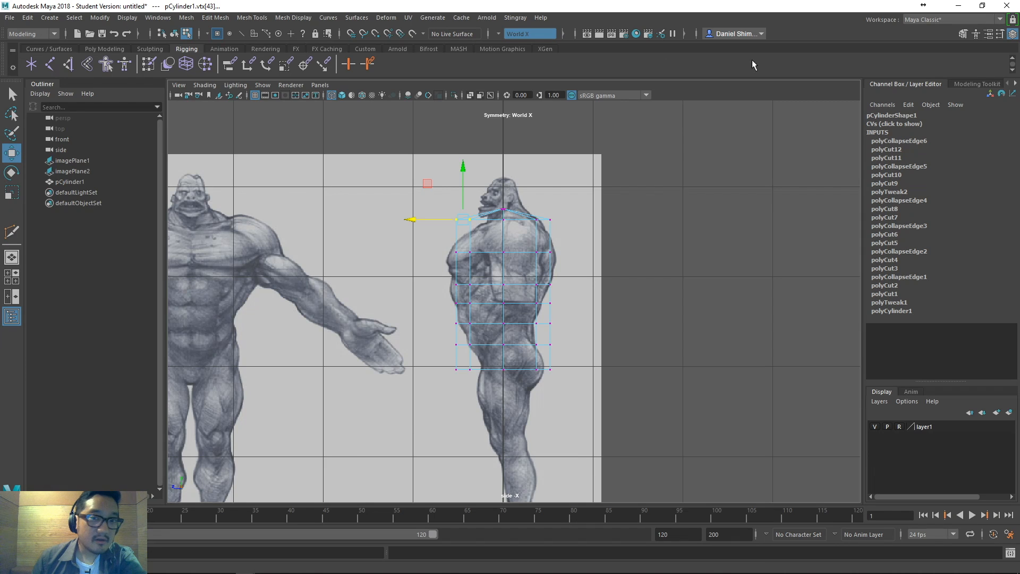
{"action": "left_click", "coordinate": [747, 168]}
{"action": "left_click_drag", "start_coordinate": [628, 182], "coordinate": [543, 233]}
{"action": "left_click", "coordinate": [177, 34]}
{"action": "left_click", "coordinate": [185, 34]}
{"action": "left_click_drag", "start_coordinate": [444, 209], "coordinate": [484, 235]}
{"action": "left_click_drag", "start_coordinate": [417, 217], "coordinate": [408, 239], "text": "ctrl+shift"}
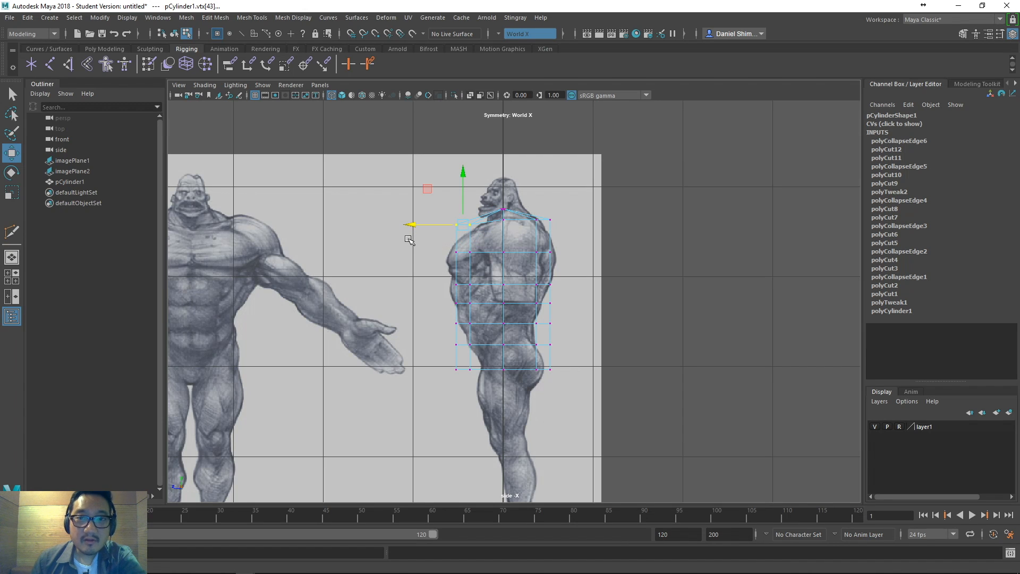
{"action": "key", "text": "ctrl+z"}
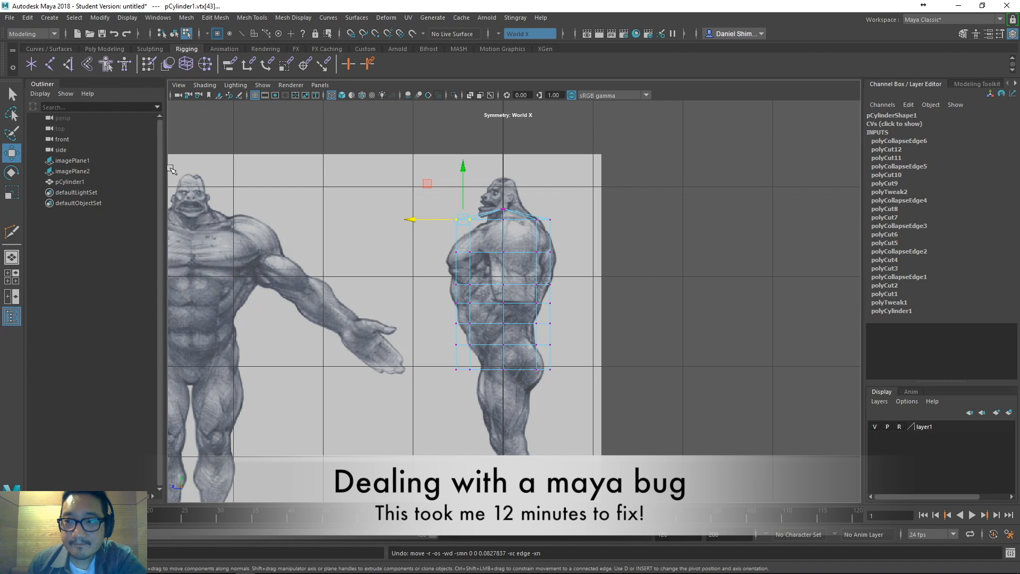
- Try to move the rearmost vertex of the shoulder row, and undo the move
{"action": "left_click", "coordinate": [550, 219]}
{"action": "left_click_drag", "start_coordinate": [550, 219], "coordinate": [651, 225]}
{"action": "key", "text": "ctrl+z"}
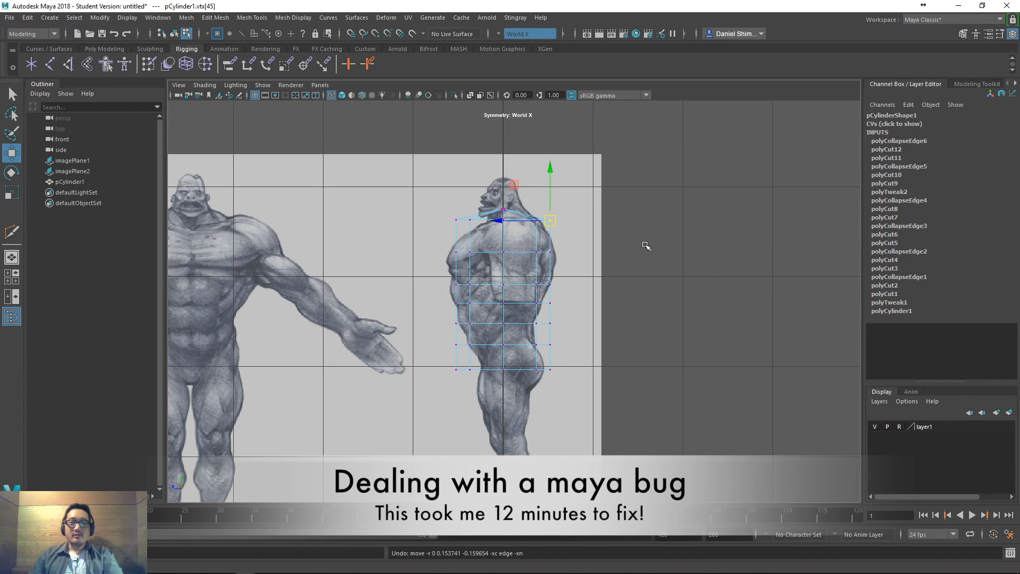
- Switch to the web browser and search Google for "maya move slide"
{"action": "left_click", "coordinate": [663, 262]}
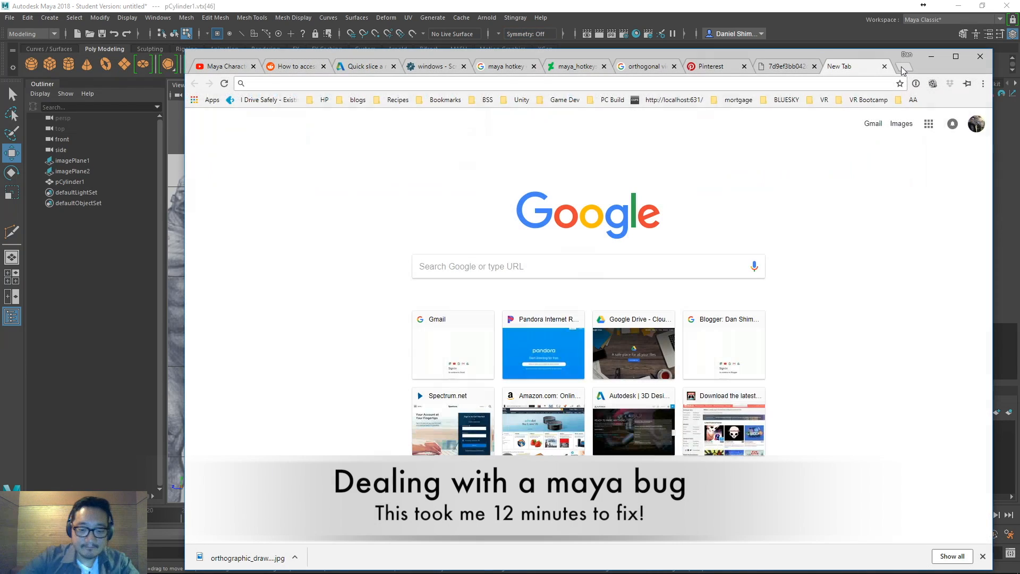
{"action": "type", "text": "maya"}
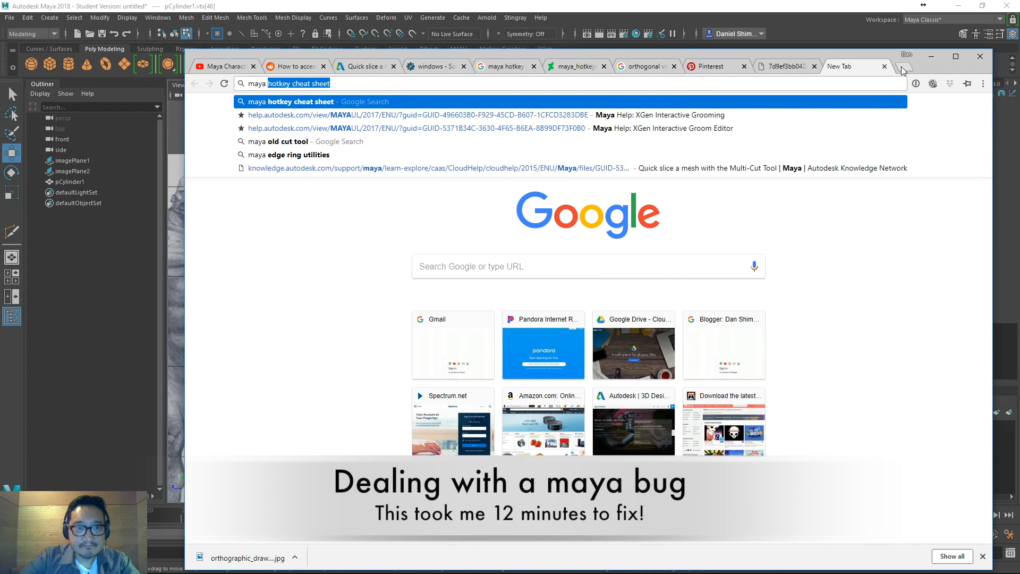
{"action": "type", "text": " move slide"}
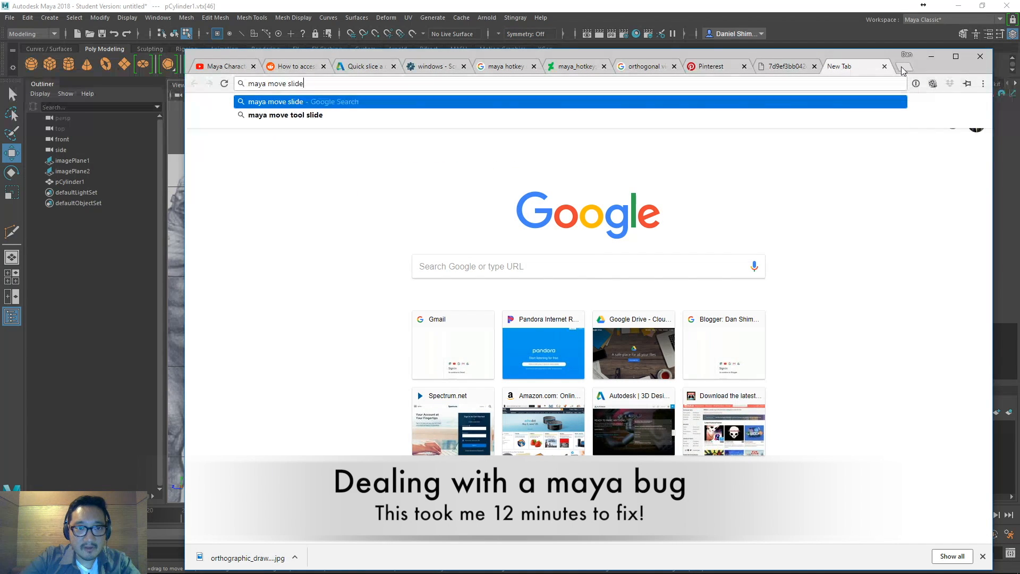
{"action": "key", "text": "Return"}
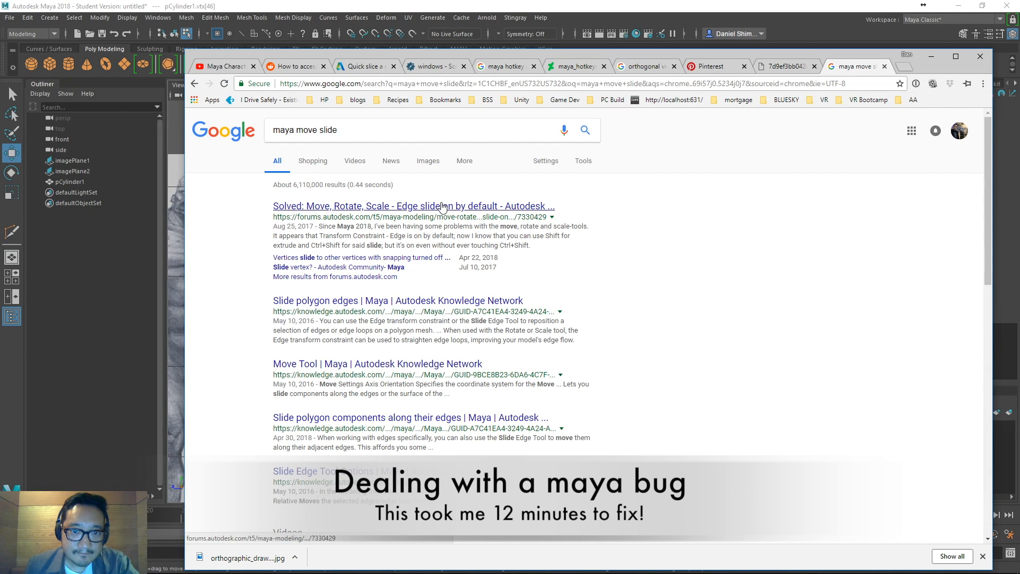
- Open the Autodesk forum thread about edge slide being on by default and go to its accepted solution
{"action": "left_click", "coordinate": [445, 206]}
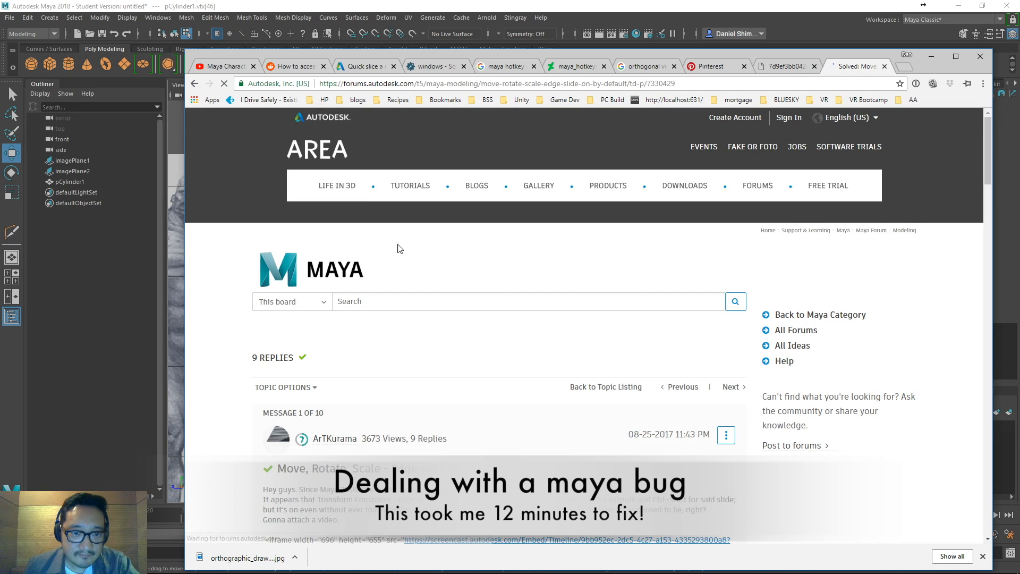
{"action": "scroll", "coordinate": [307, 428], "scroll_direction": "down", "scroll_amount": 2}
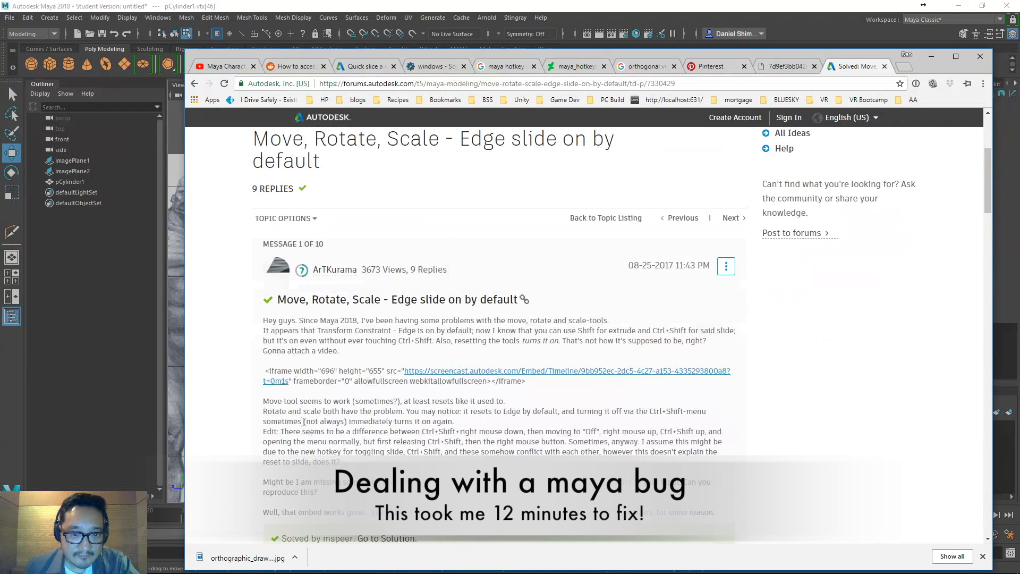
{"action": "scroll", "coordinate": [283, 392], "scroll_direction": "down", "scroll_amount": 3}
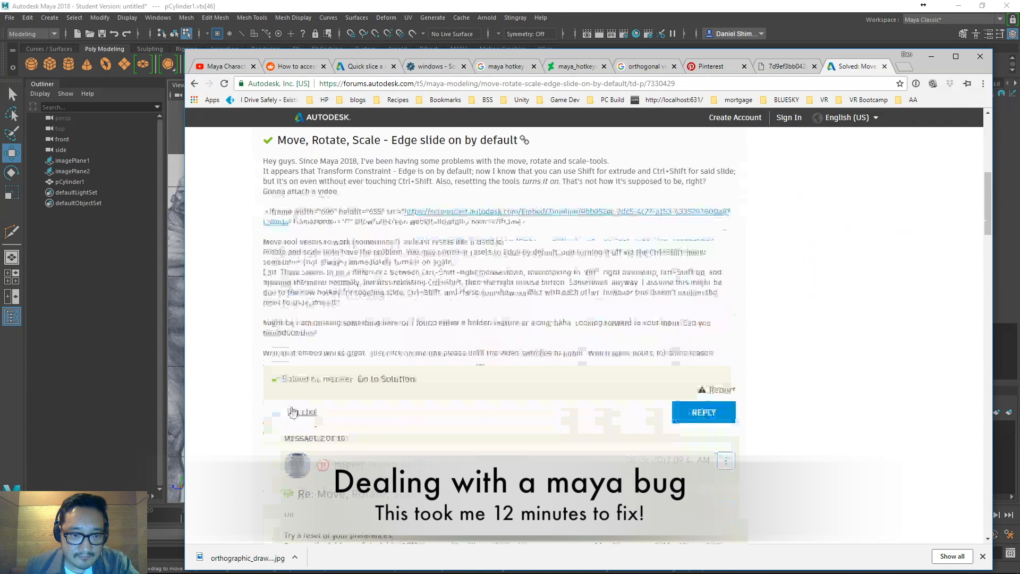
{"action": "left_click", "coordinate": [387, 378]}
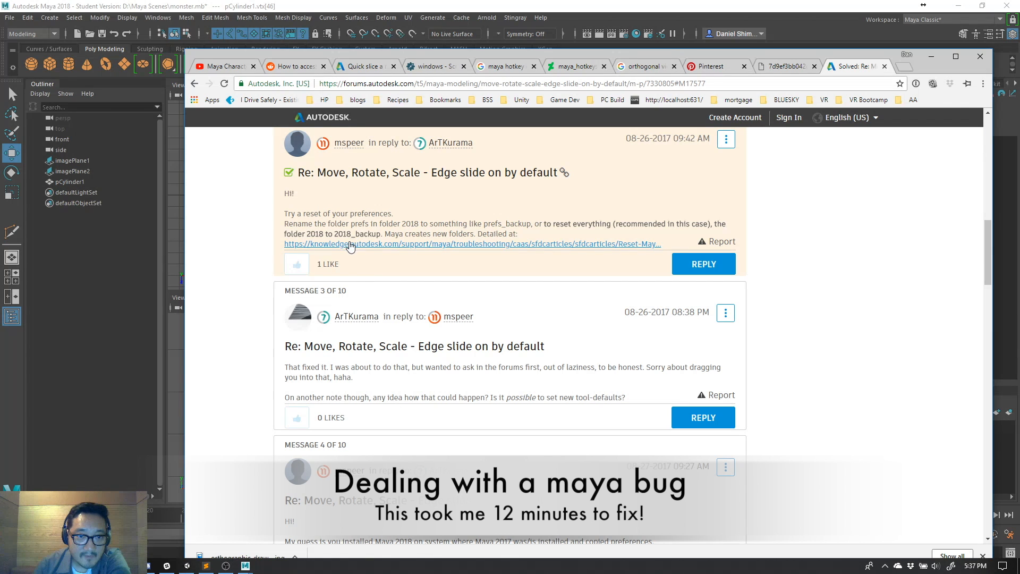
- Open the linked "Reset Maya to Default" article and read the steps for resetting the preferences on Windows
{"action": "left_click", "coordinate": [350, 245]}
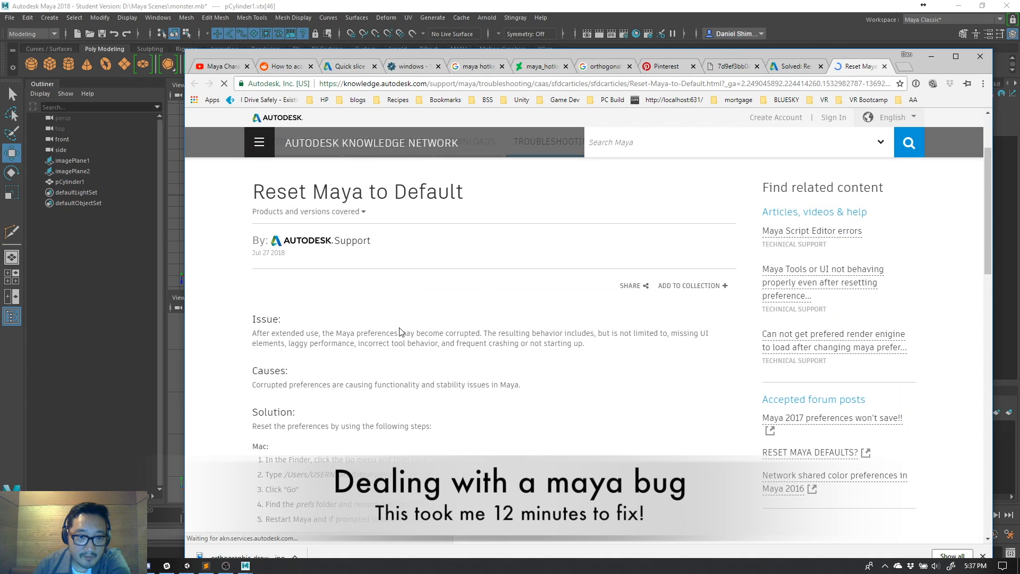
{"action": "scroll", "coordinate": [393, 333], "scroll_direction": "down", "scroll_amount": 3}
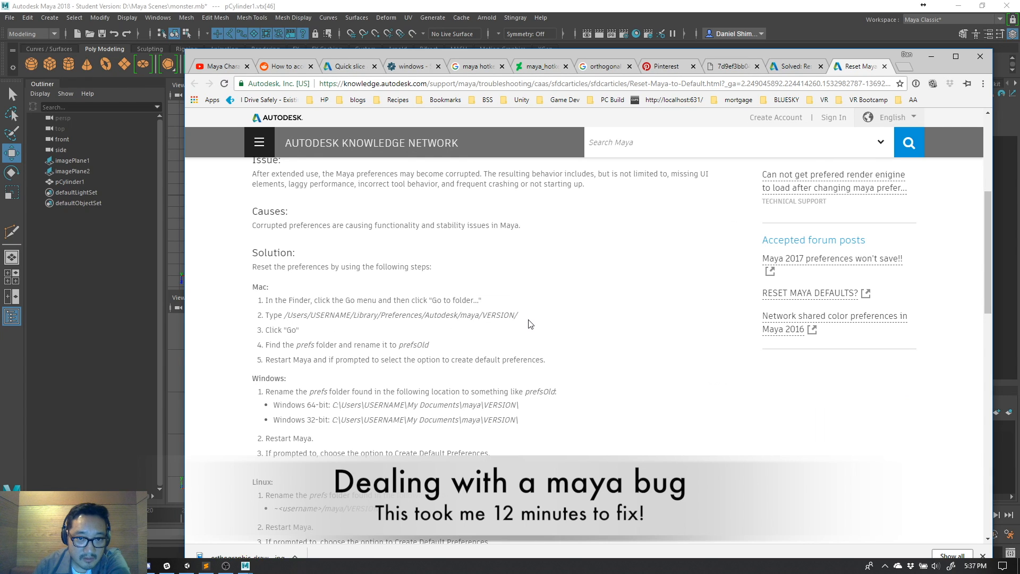
{"action": "left_click_drag", "start_coordinate": [533, 319], "coordinate": [291, 315]}
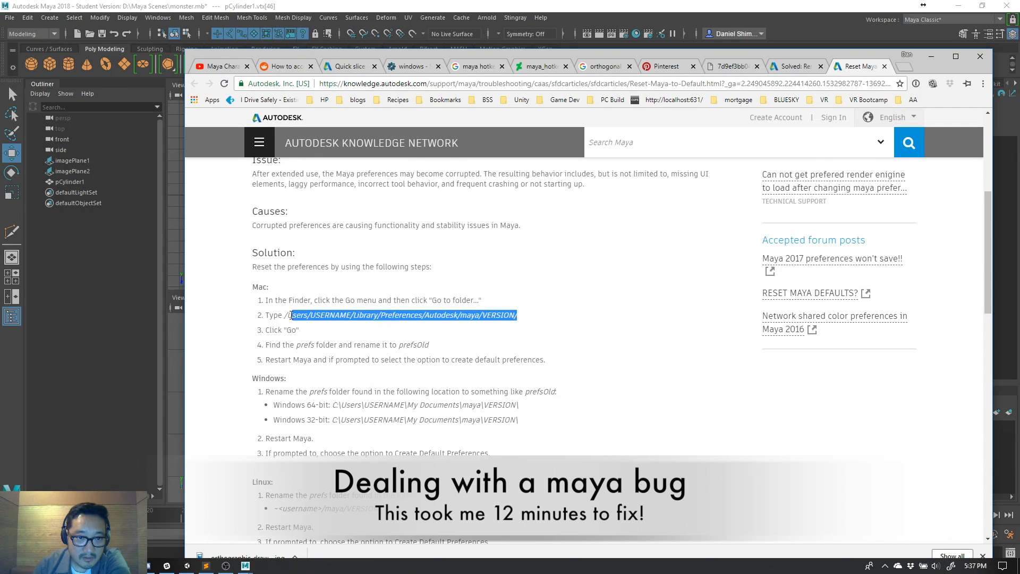
{"action": "left_click", "coordinate": [296, 317]}
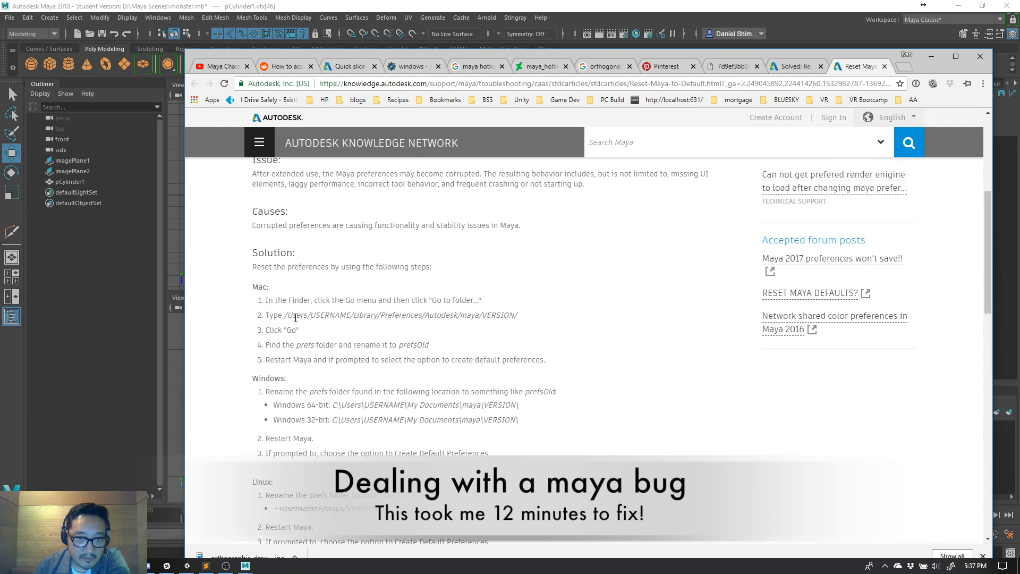
{"action": "scroll", "coordinate": [296, 319], "scroll_direction": "up", "scroll_amount": 2}
{"action": "scroll", "coordinate": [297, 321], "scroll_direction": "down", "scroll_amount": 2}
{"action": "scroll", "coordinate": [277, 308], "scroll_direction": "down", "scroll_amount": 2}
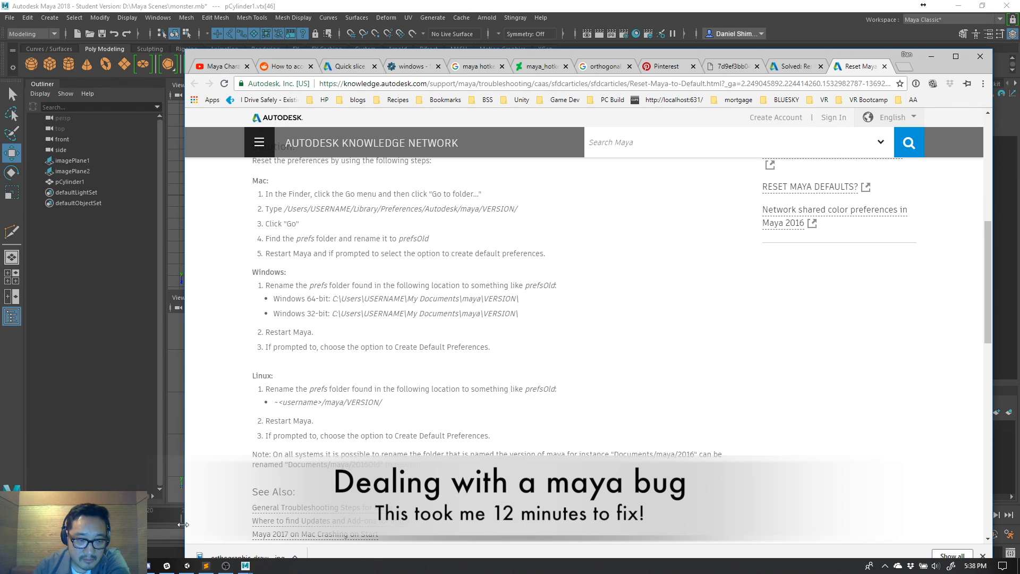
- Switch to File Explorer, open the C: drive, and place the window beside the reset instructions
{"action": "mouse_move", "coordinate": [69, 565]}
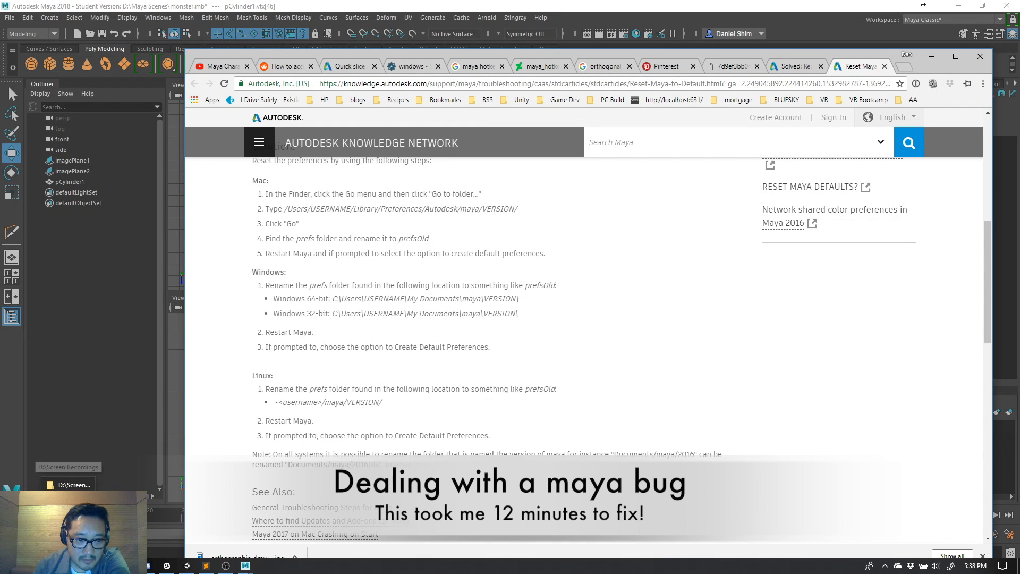
{"action": "left_click", "coordinate": [69, 523]}
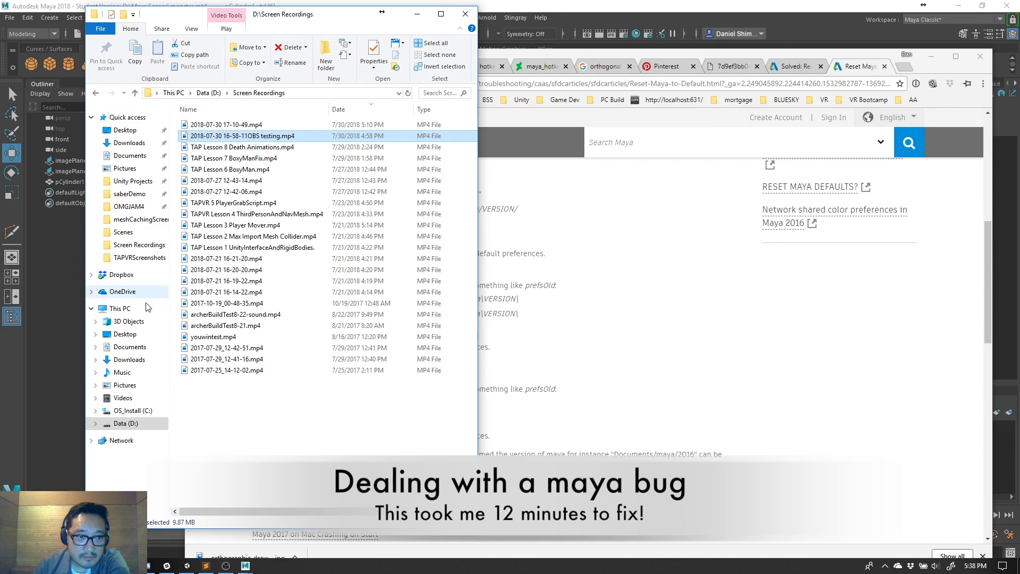
{"action": "left_click", "coordinate": [120, 308]}
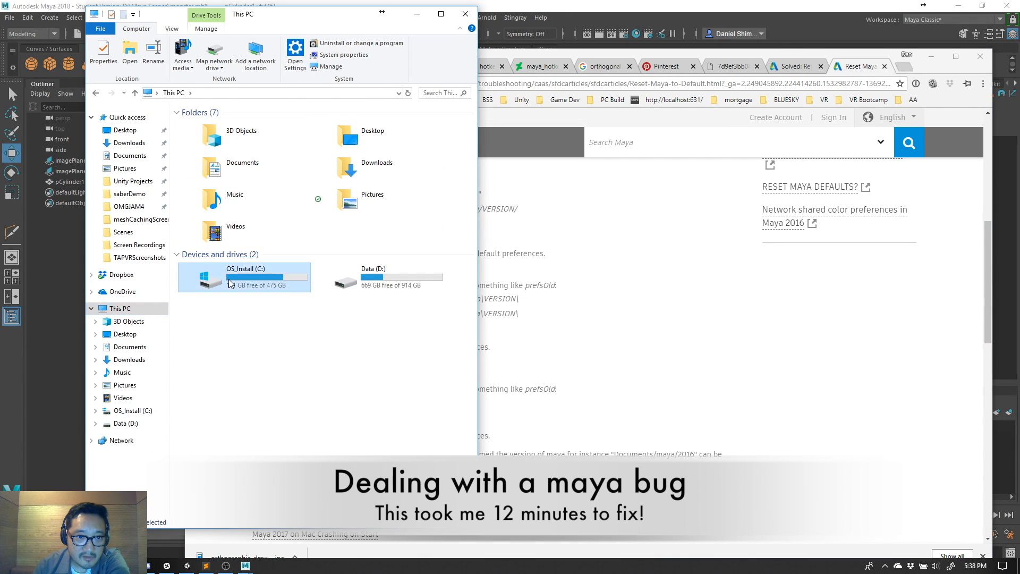
{"action": "double_click", "coordinate": [245, 275]}
{"action": "left_click_drag", "start_coordinate": [289, 24], "coordinate": [799, 48]}
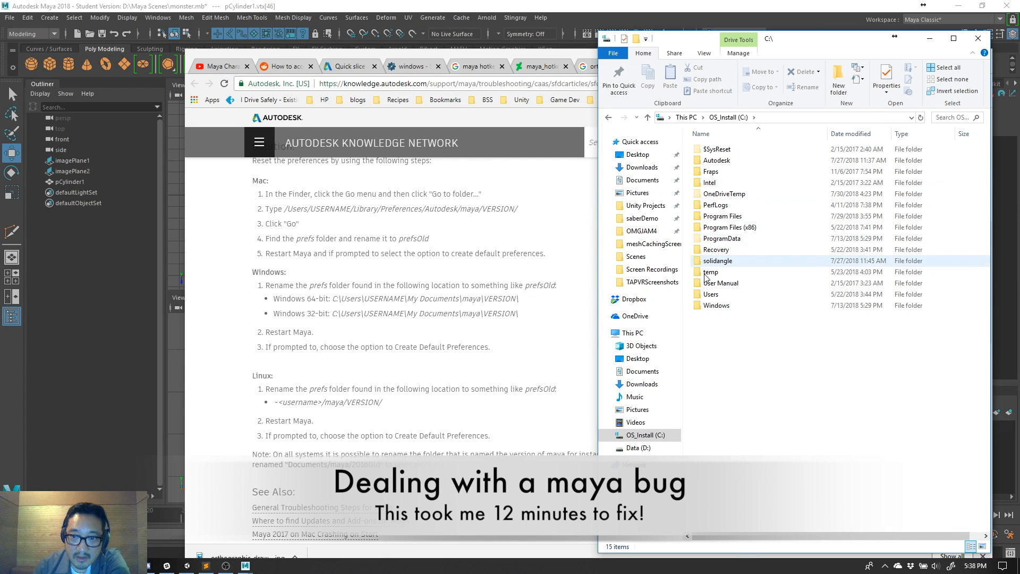
- Open the maya folder inside the Documents folder of the current user's profile under Users
{"action": "double_click", "coordinate": [710, 294]}
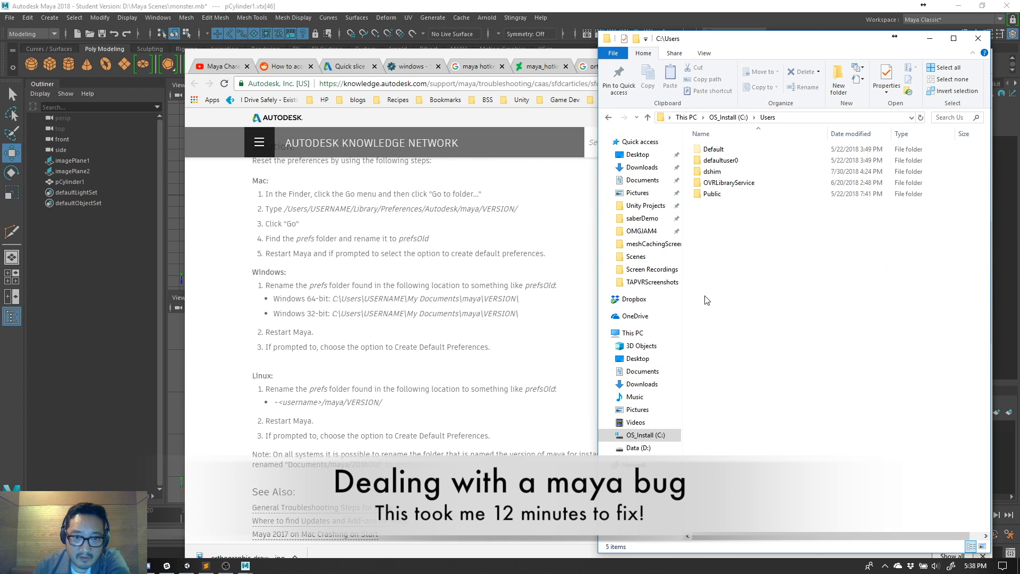
{"action": "double_click", "coordinate": [714, 172]}
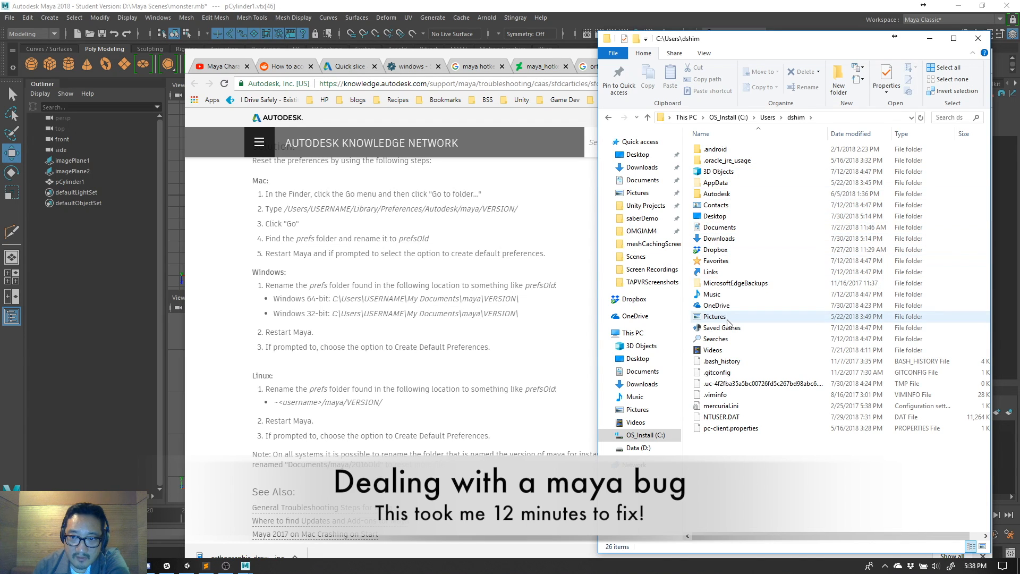
{"action": "left_click", "coordinate": [722, 296]}
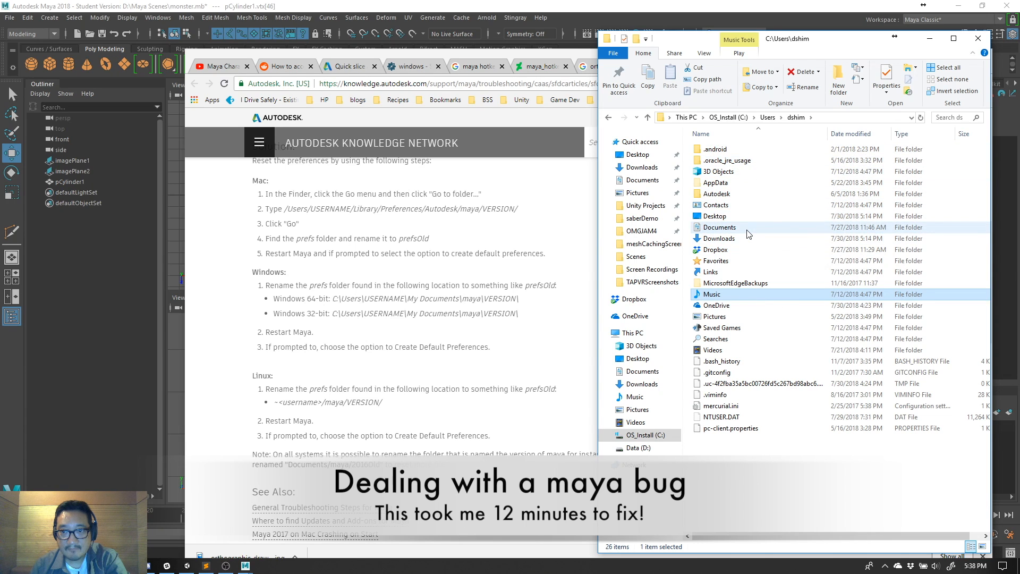
{"action": "double_click", "coordinate": [748, 231]}
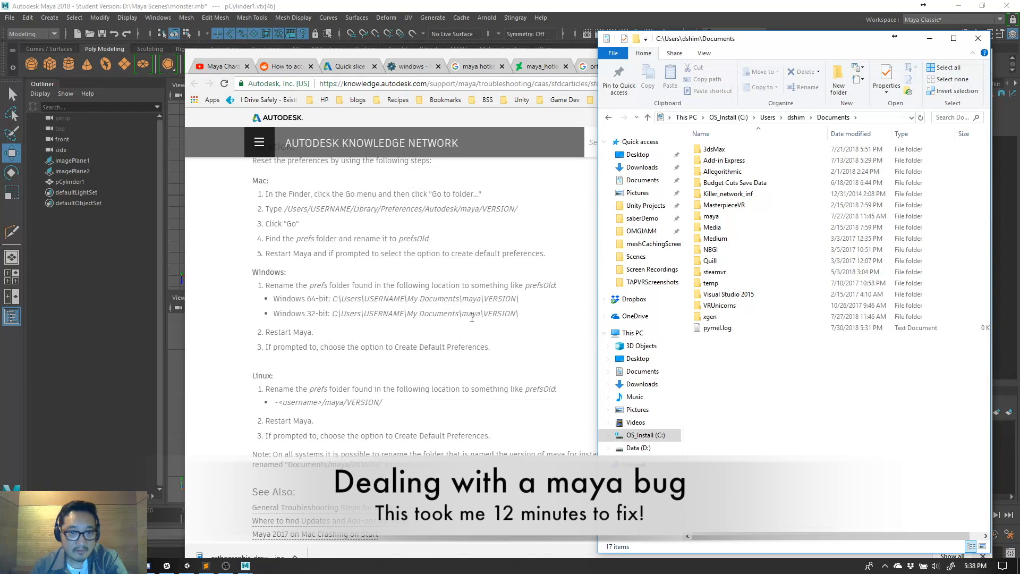
{"action": "double_click", "coordinate": [746, 225]}
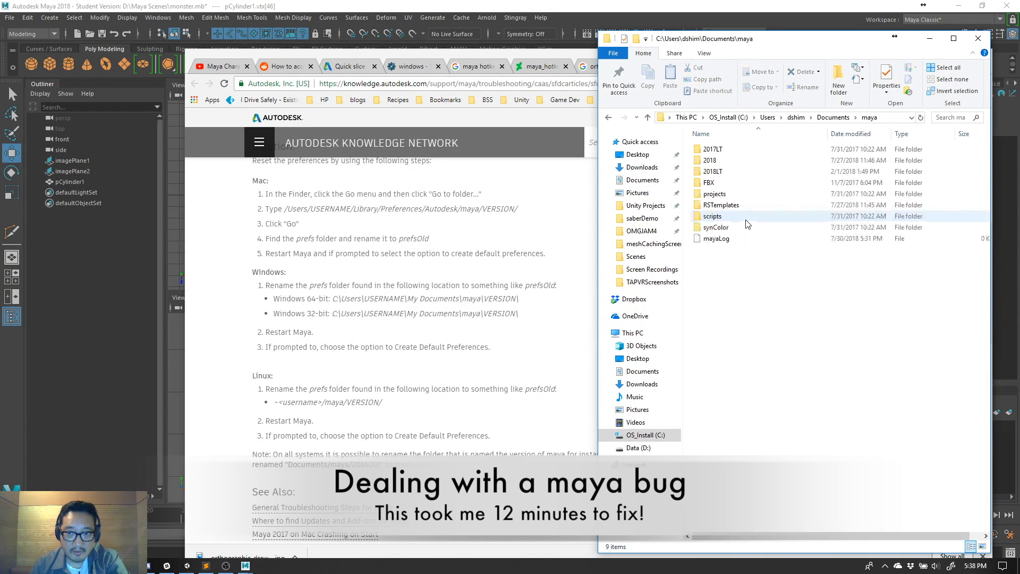
- Open the 2018 folder and rename its prefs folder to prefsOld
{"action": "double_click", "coordinate": [726, 161]}
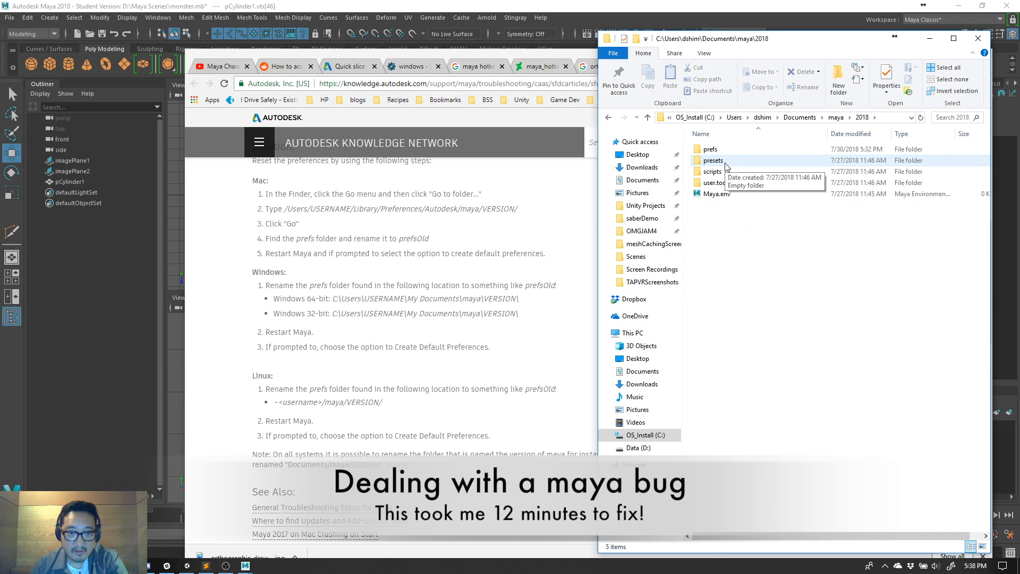
{"action": "left_click", "coordinate": [716, 150]}
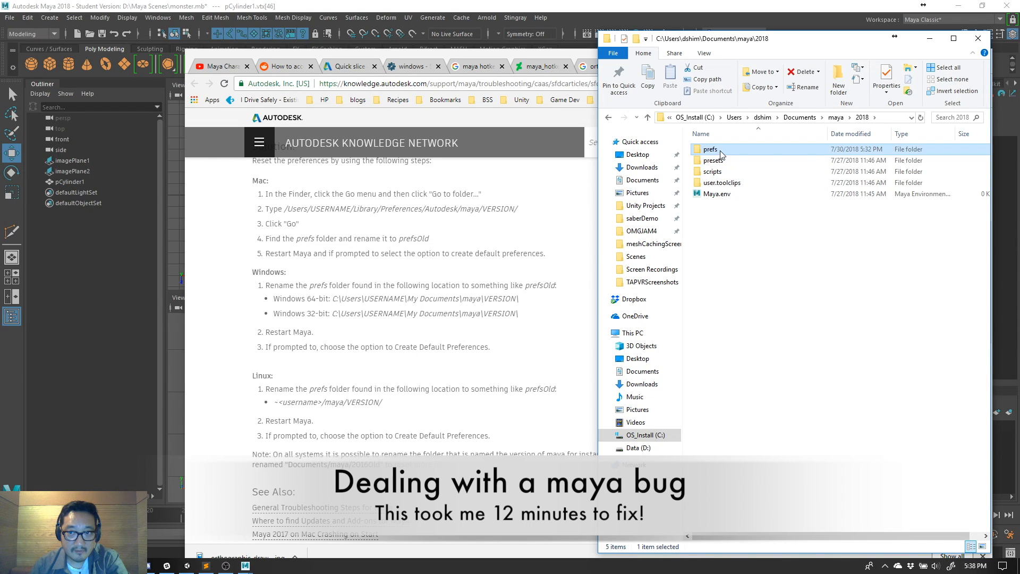
{"action": "left_click", "coordinate": [716, 150]}
{"action": "key", "text": "End"}
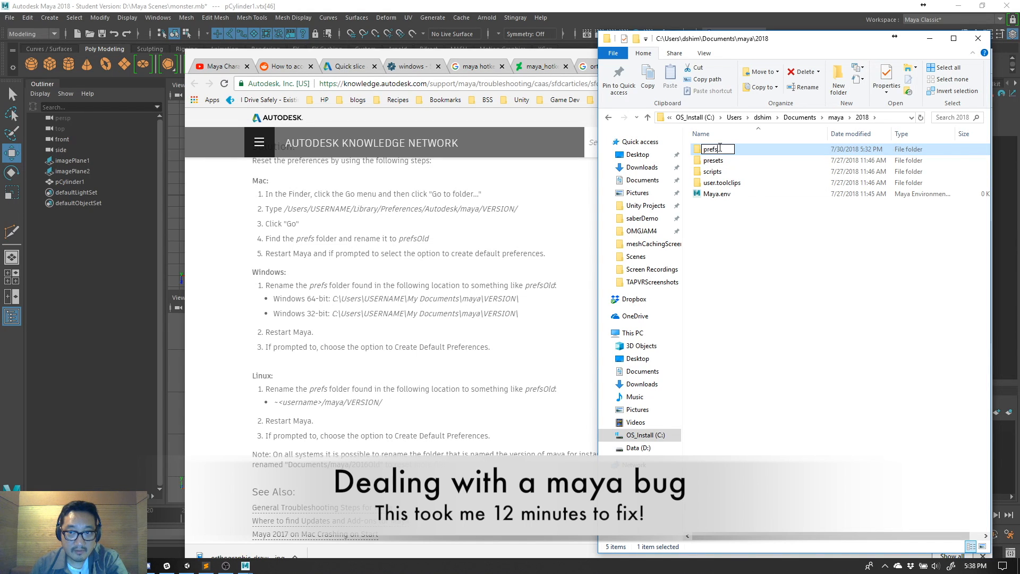
{"action": "type", "text": "Old"}
{"action": "key", "text": "Return"}
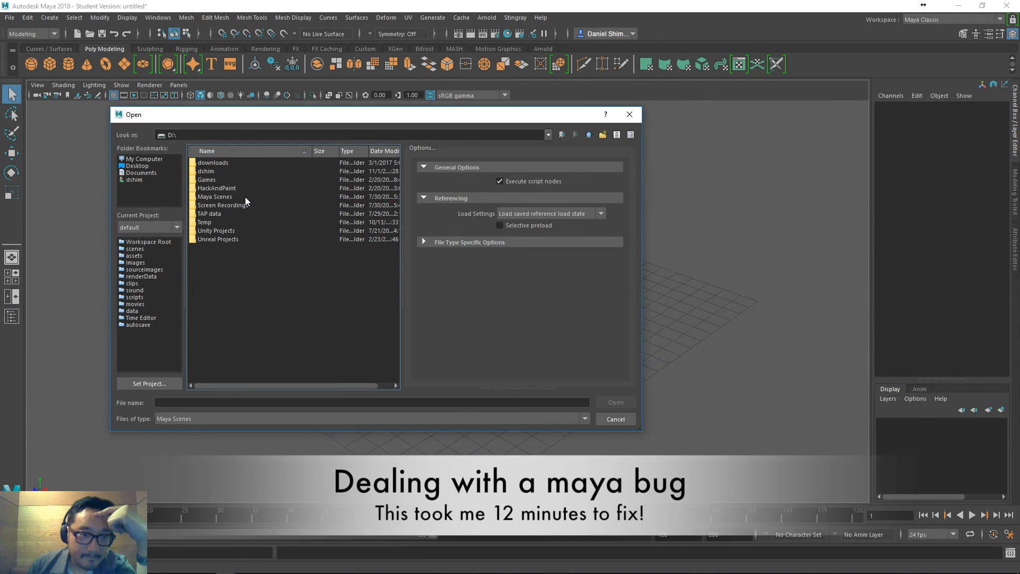
- Open the monster.mb scene from the Maya Scenes folder on the D: drive and continue past the student version notice
{"action": "left_click", "coordinate": [241, 205]}
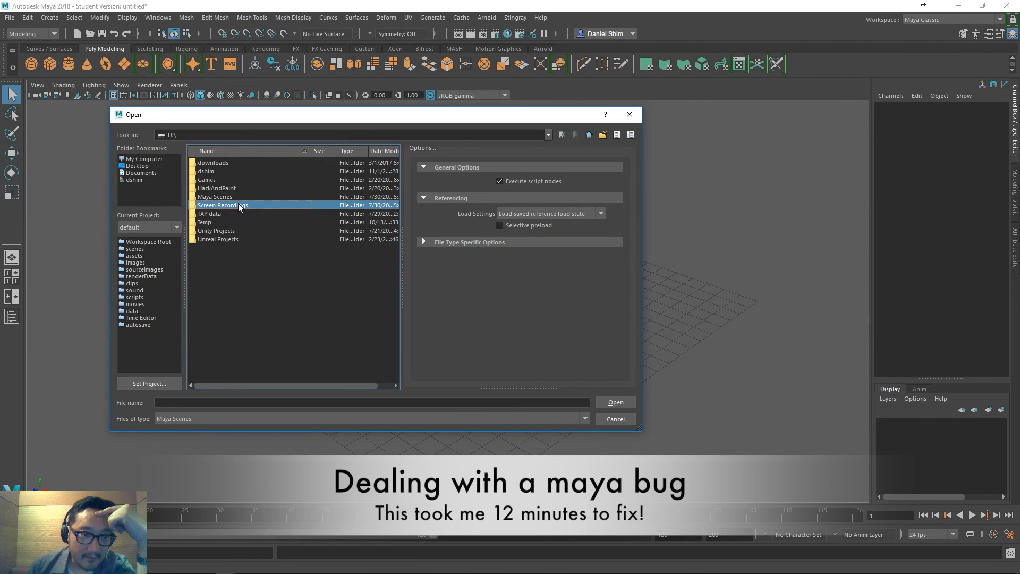
{"action": "double_click", "coordinate": [237, 193]}
{"action": "double_click", "coordinate": [231, 178]}
{"action": "left_click", "coordinate": [510, 293]}
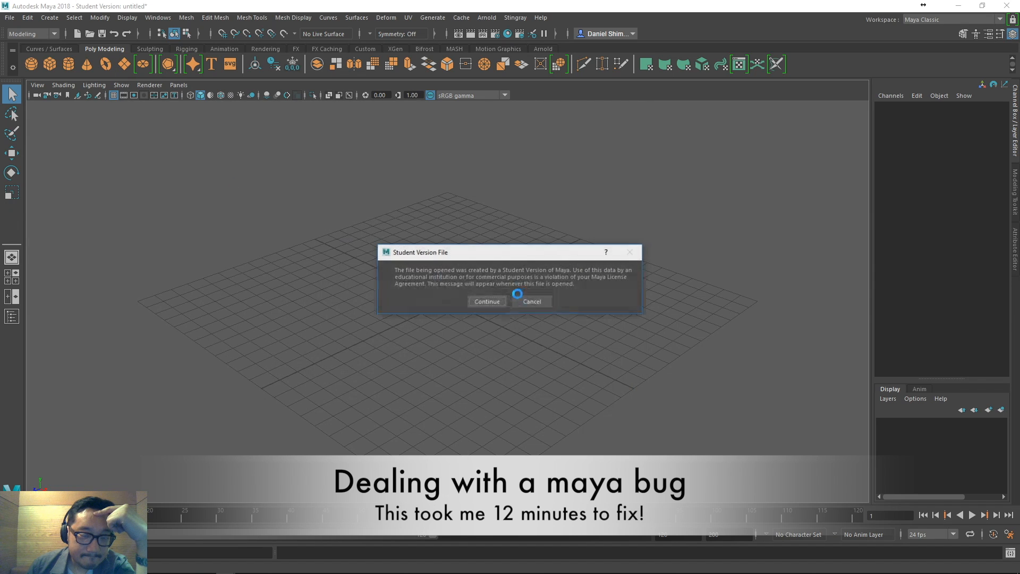
{"action": "left_click", "coordinate": [487, 301]}
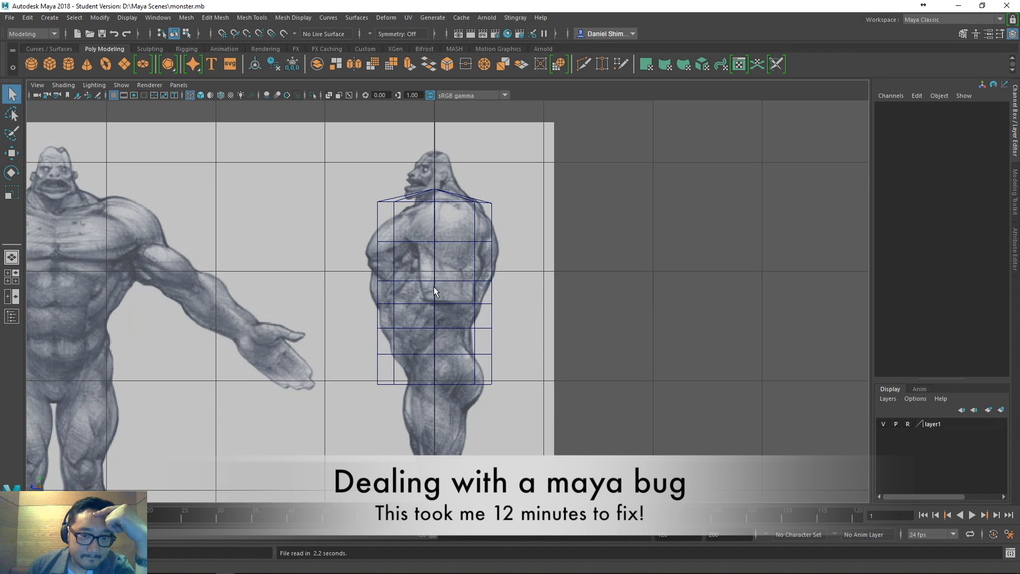
- In the side view, move the front and back vertices of the cylinder's shoulder row inward to match the reference's neck and shoulder outline
{"action": "right_click_drag", "start_coordinate": [434, 271], "coordinate": [374, 265]}
{"action": "left_click_drag", "start_coordinate": [370, 192], "coordinate": [402, 214]}
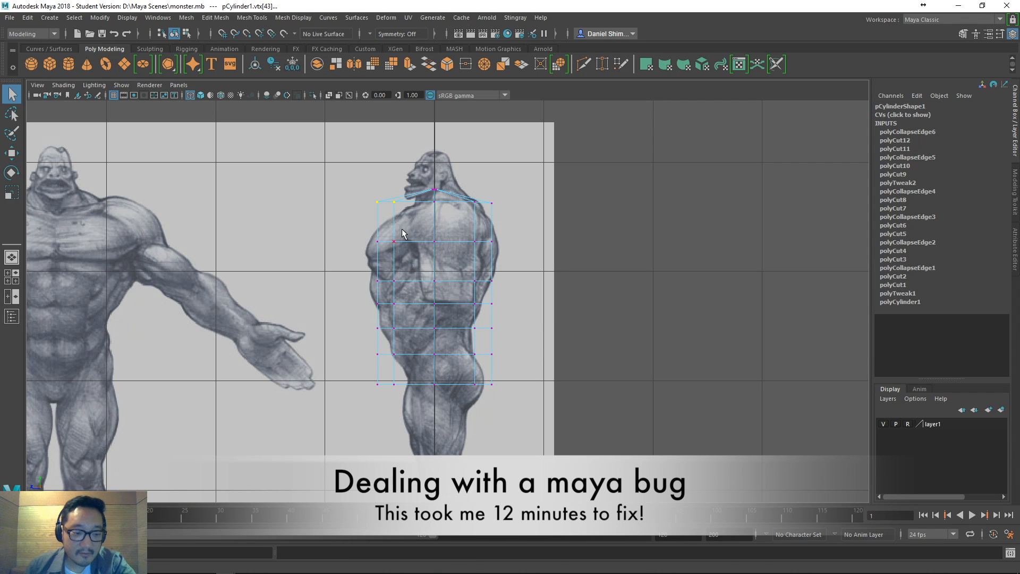
{"action": "key", "text": "w"}
{"action": "left_click_drag", "start_coordinate": [381, 203], "coordinate": [395, 206]}
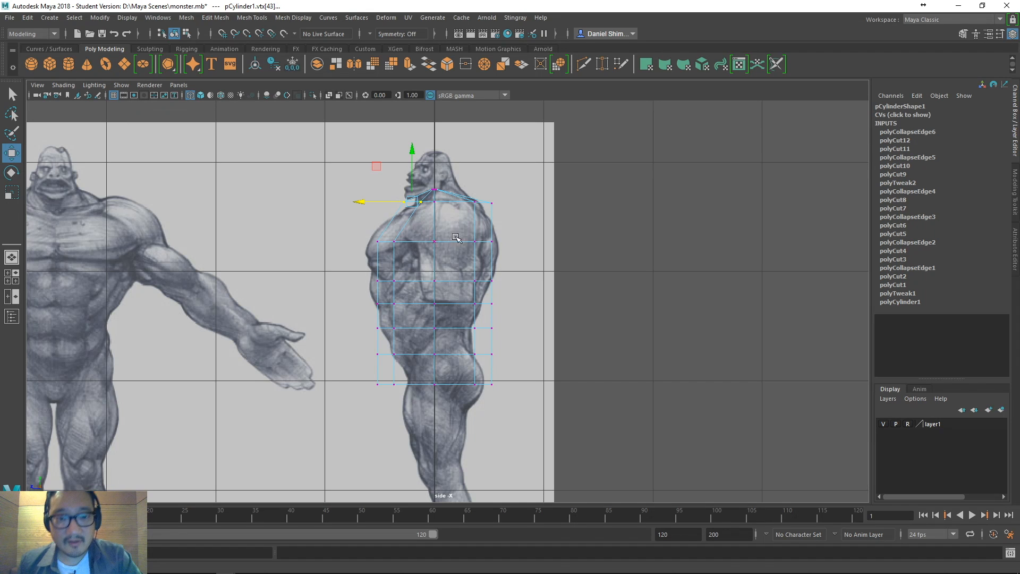
{"action": "left_click", "coordinate": [490, 204]}
{"action": "left_click_drag", "start_coordinate": [471, 204], "coordinate": [457, 212]}
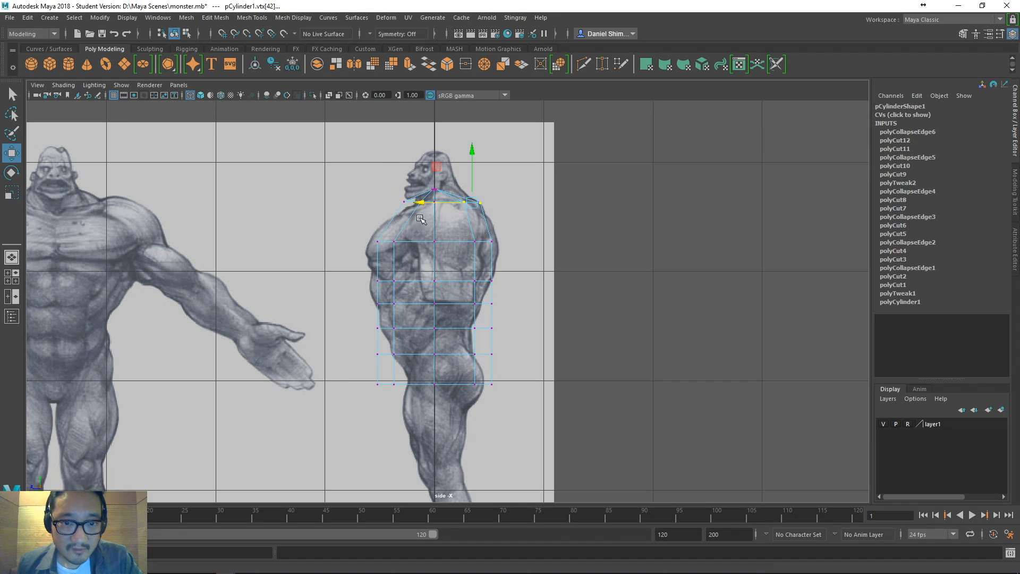
{"action": "left_click", "coordinate": [398, 199]}
{"action": "left_click_drag", "start_coordinate": [391, 201], "coordinate": [400, 201]}
- Move the front and back vertices of the chest and ribcage rows onto the side-view silhouette
{"action": "left_click_drag", "start_coordinate": [524, 229], "coordinate": [469, 243]}
{"action": "mouse_move", "coordinate": [362, 239]}
{"action": "left_mouse_down"}
{"action": "mouse_move", "coordinate": [403, 250]}
{"action": "mouse_move", "coordinate": [352, 240]}
{"action": "left_mouse_up"}
{"action": "mouse_move", "coordinate": [366, 274]}
{"action": "left_mouse_down"}
{"action": "mouse_move", "coordinate": [399, 285]}
{"action": "mouse_move", "coordinate": [356, 282]}
{"action": "left_mouse_up"}
{"action": "left_click_drag", "start_coordinate": [519, 273], "coordinate": [448, 304]}
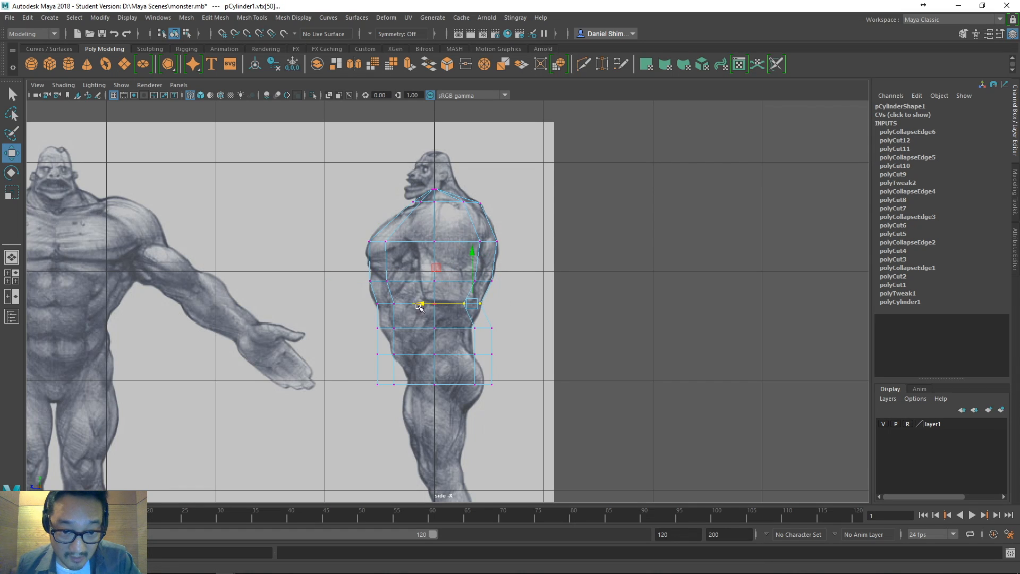
- Pull the front and back vertices of the waist row and the row below it in to the side-view silhouette
{"action": "mouse_move", "coordinate": [360, 316]}
{"action": "left_mouse_down"}
{"action": "mouse_move", "coordinate": [415, 336]}
{"action": "mouse_move", "coordinate": [368, 328]}
{"action": "left_mouse_up"}
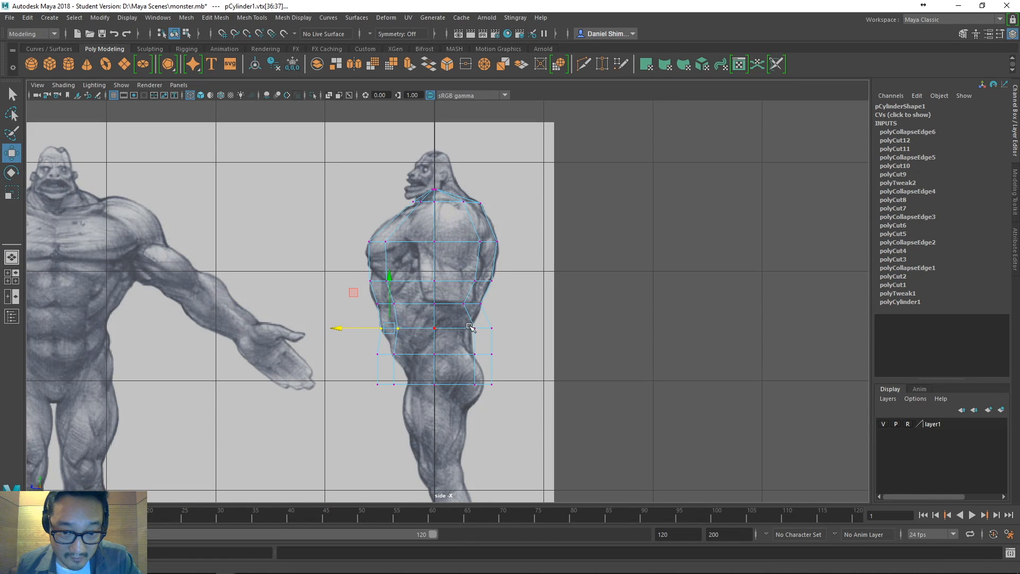
{"action": "left_click_drag", "start_coordinate": [526, 322], "coordinate": [443, 328]}
{"action": "left_click_drag", "start_coordinate": [505, 345], "coordinate": [434, 354]}
- Narrow the cylinder's bottom vertex row in depth to fit the hips in the side view
{"action": "left_click_drag", "start_coordinate": [351, 349], "coordinate": [510, 395]}
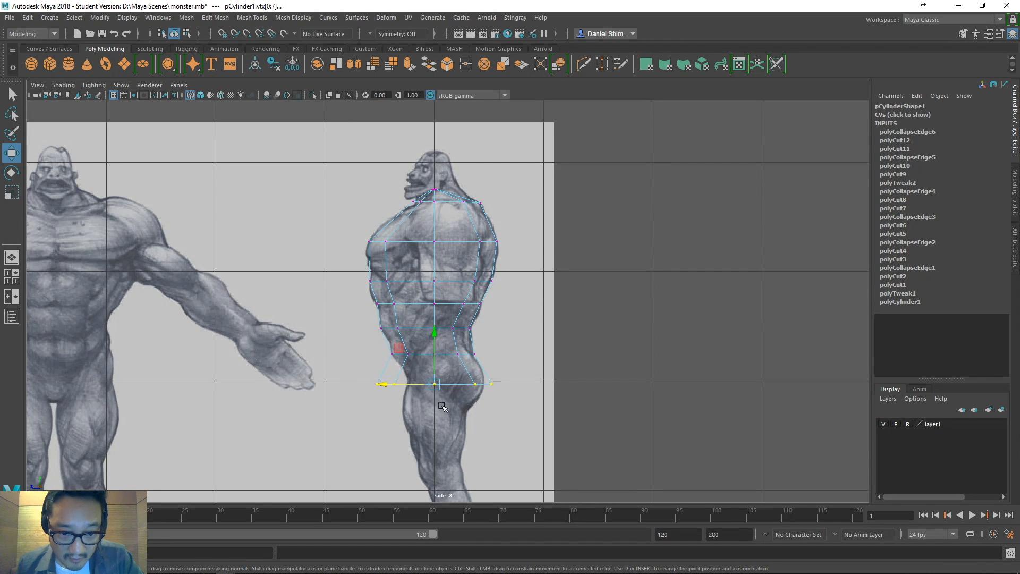
{"action": "key", "text": "r"}
{"action": "left_click_drag", "start_coordinate": [386, 383], "coordinate": [472, 335]}
- Tilt the row above the bottom one to follow the pelvis and narrow it to the body outline
{"action": "key", "text": "w"}
{"action": "key", "text": "e"}
{"action": "key", "text": "w"}
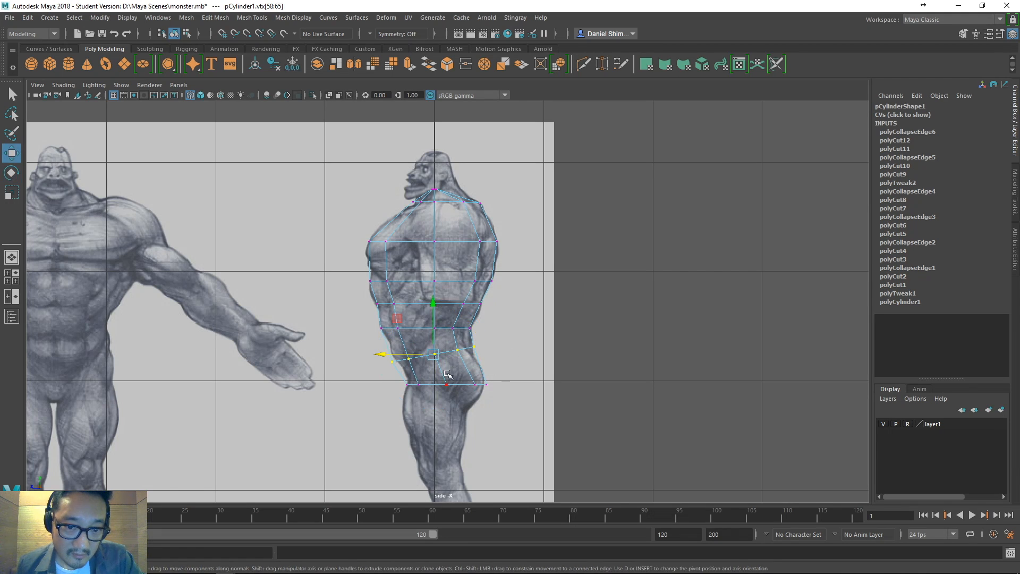
{"action": "key", "text": "r"}
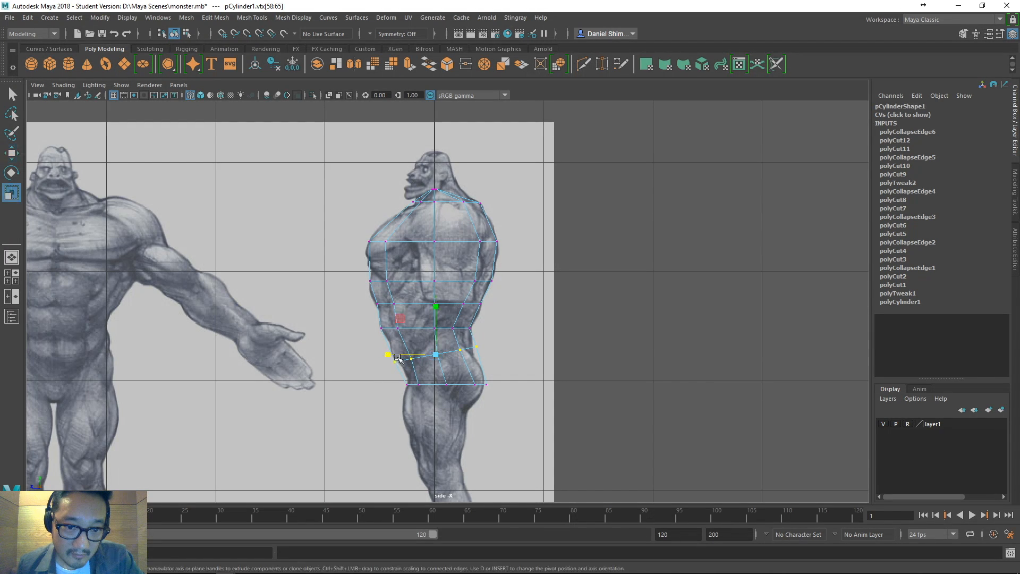
{"action": "left_click_drag", "start_coordinate": [390, 354], "coordinate": [396, 356]}
{"action": "key", "text": "w"}
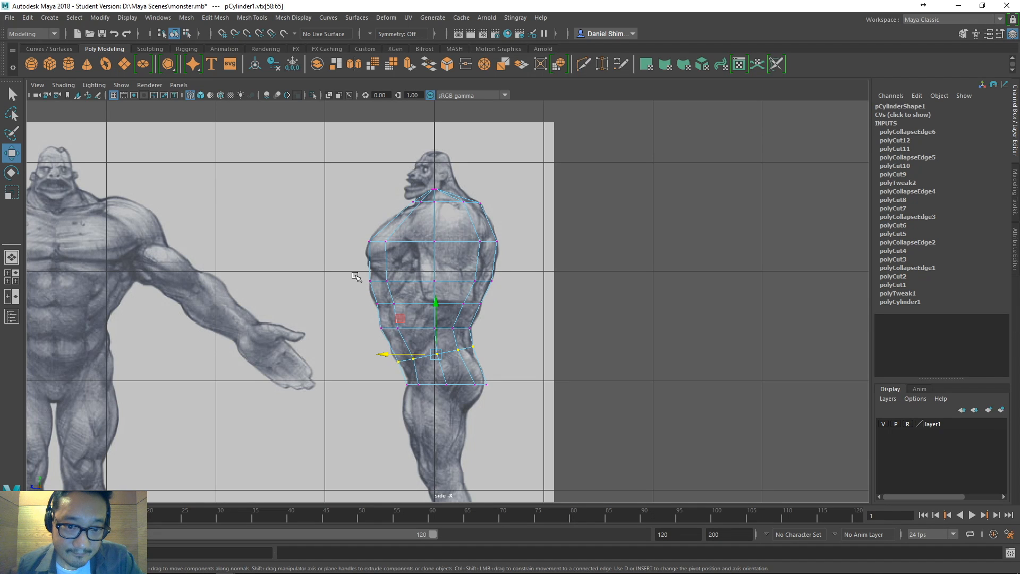
- Tilt the bottom vertex row with its front end lower and fit its depth to the hips
{"action": "left_click_drag", "start_coordinate": [388, 374], "coordinate": [511, 407]}
{"action": "key", "text": "e"}
{"action": "key", "text": "w"}
{"action": "key", "text": "r"}
{"action": "left_click_drag", "start_coordinate": [409, 387], "coordinate": [400, 383]}
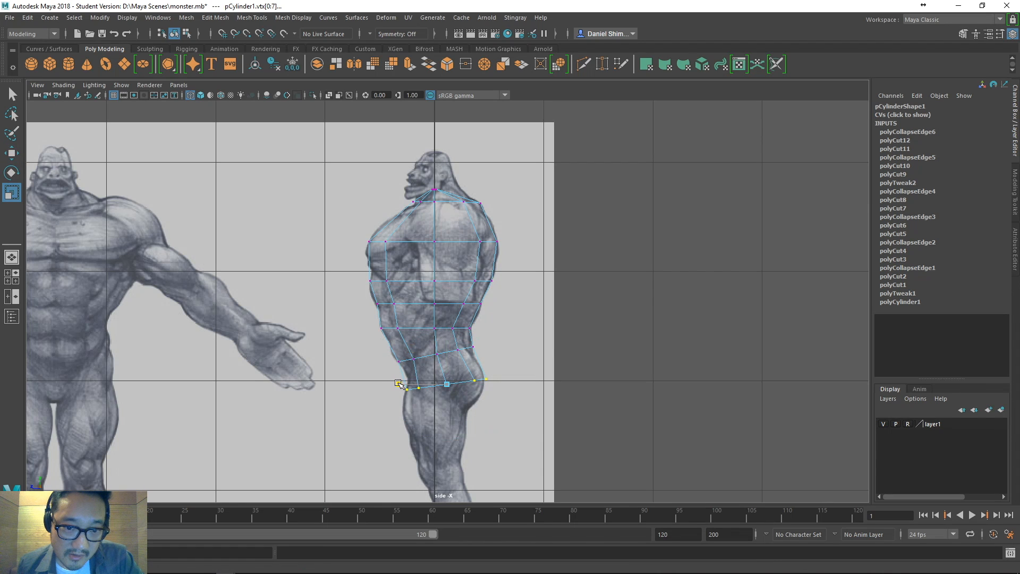
{"action": "key", "text": "w"}
{"action": "middle_click_drag", "start_coordinate": [512, 408], "coordinate": [508, 406]}
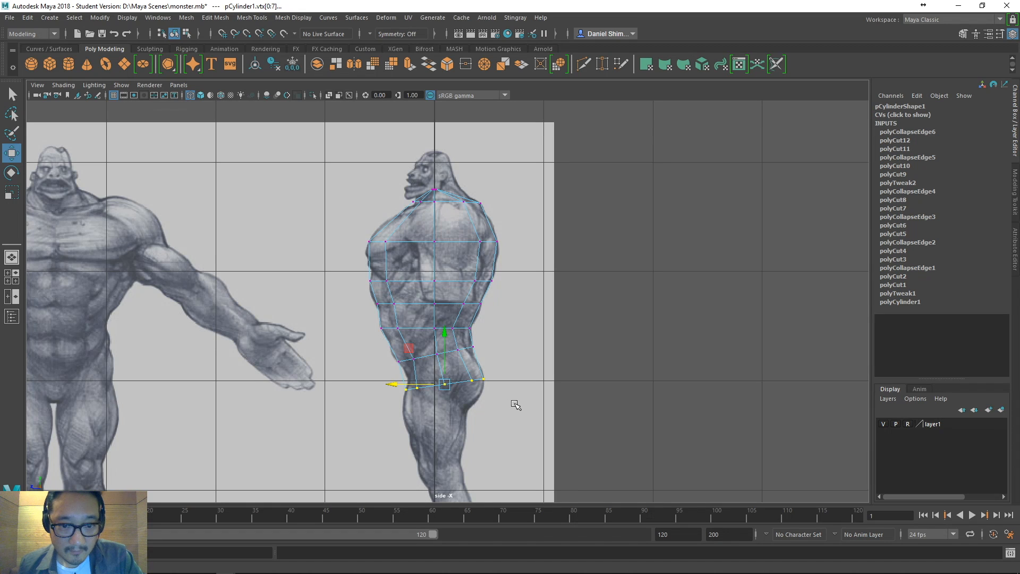
- Lower the bottom vertex row and rotate it so that it slopes down from the groin towards the buttocks
{"action": "left_click_drag", "start_coordinate": [446, 332], "coordinate": [446, 323]}
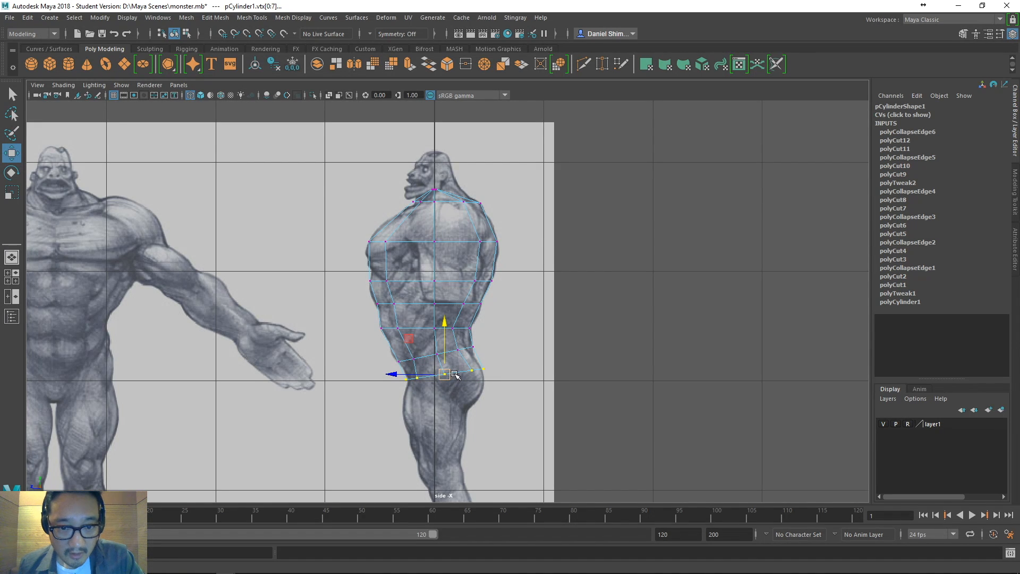
{"action": "key", "text": "ctrl+z"}
{"action": "left_click_drag", "start_coordinate": [446, 336], "coordinate": [447, 349]}
{"action": "key", "text": "e"}
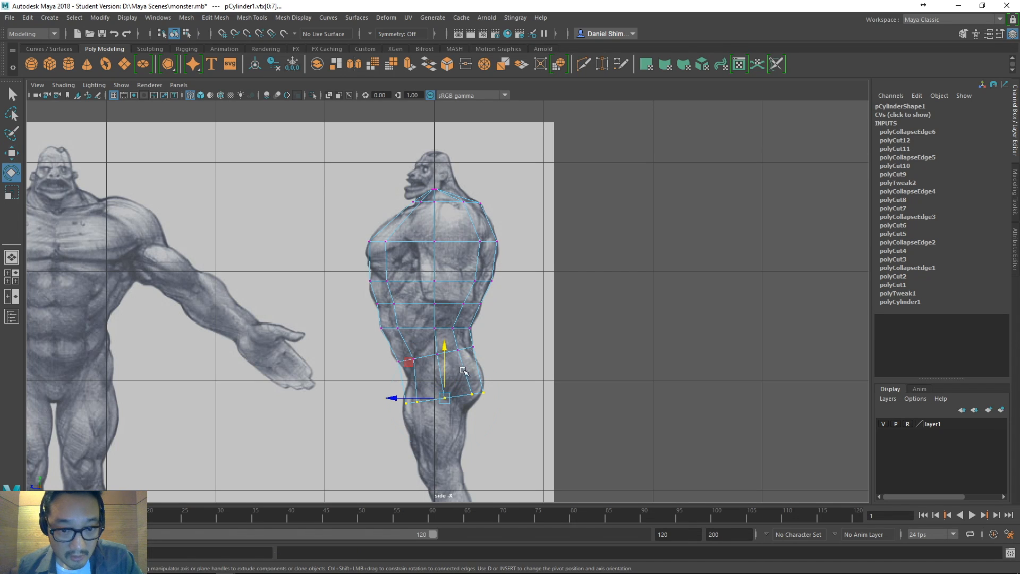
{"action": "middle_click_drag", "start_coordinate": [530, 425], "coordinate": [483, 438]}
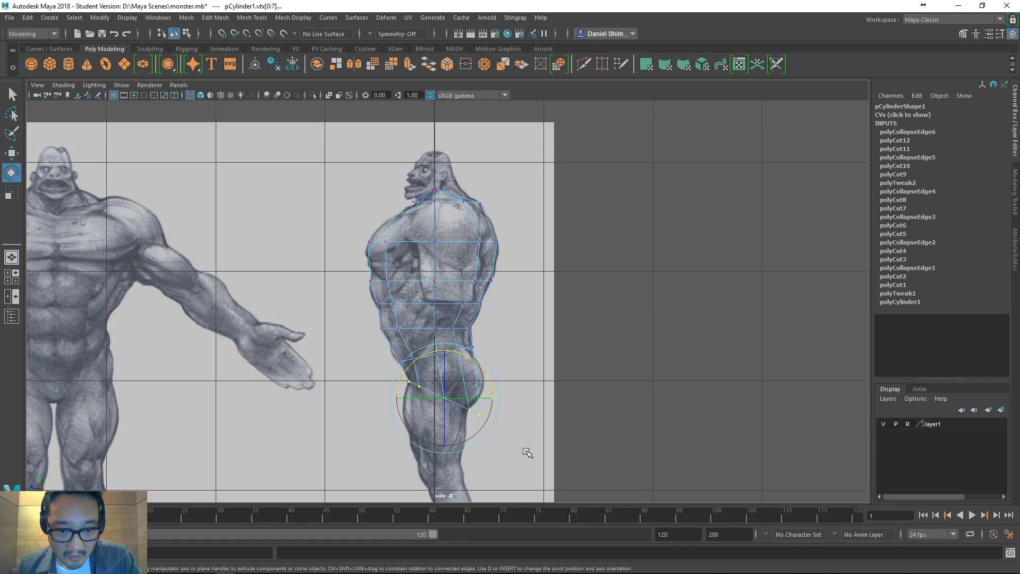
{"action": "middle_click_drag", "start_coordinate": [612, 416], "coordinate": [574, 464]}
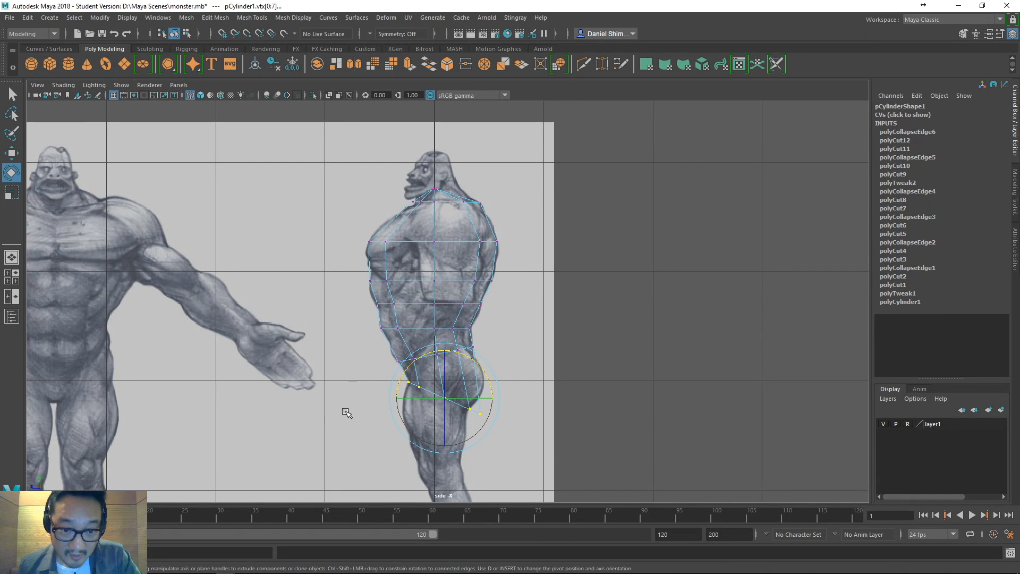
{"action": "mouse_move", "coordinate": [646, 423]}
{"action": "middle_mouse_down"}
{"action": "mouse_move", "coordinate": [678, 425]}
{"action": "mouse_move", "coordinate": [658, 427]}
{"action": "middle_mouse_up"}
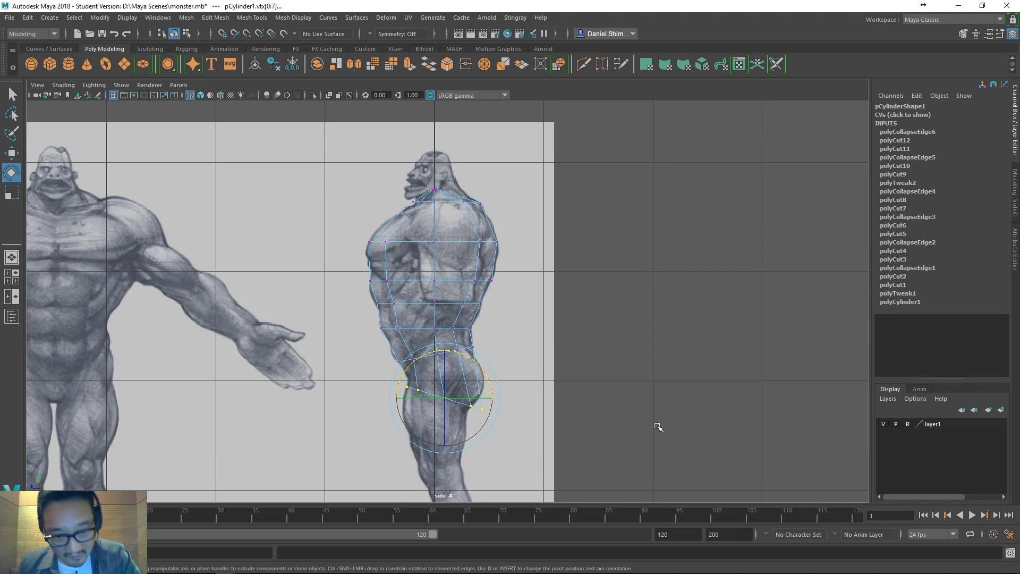
- Shift the bottom vertex row slightly down and forward and narrow it to fit beneath the buttocks
{"action": "key", "text": "w"}
{"action": "middle_click_drag", "start_coordinate": [584, 428], "coordinate": [575, 425]}
{"action": "key", "text": "e"}
{"action": "key", "text": "w"}
{"action": "middle_click_drag", "start_coordinate": [501, 432], "coordinate": [498, 431]}
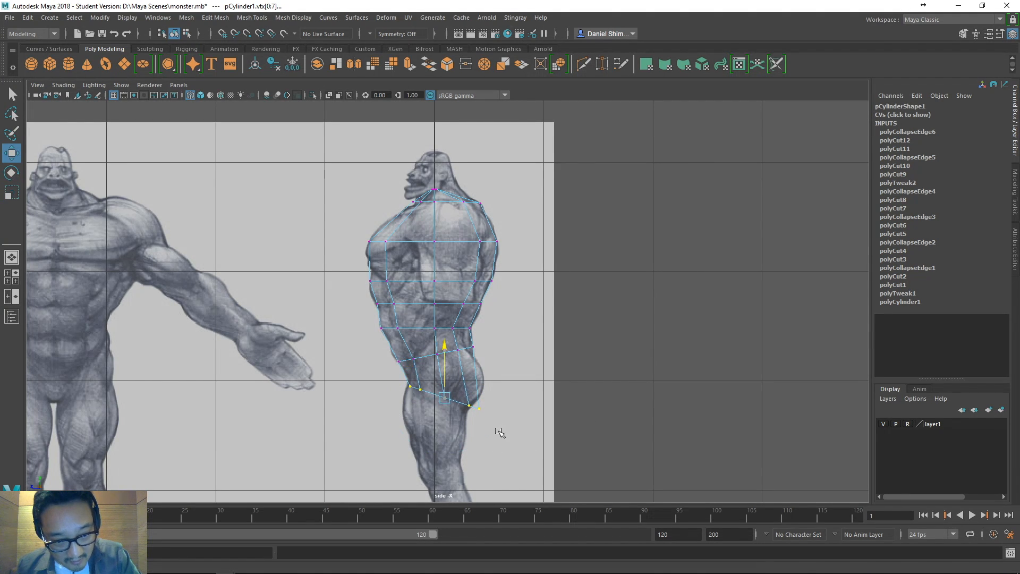
{"action": "left_click_drag", "start_coordinate": [444, 399], "coordinate": [439, 405]}
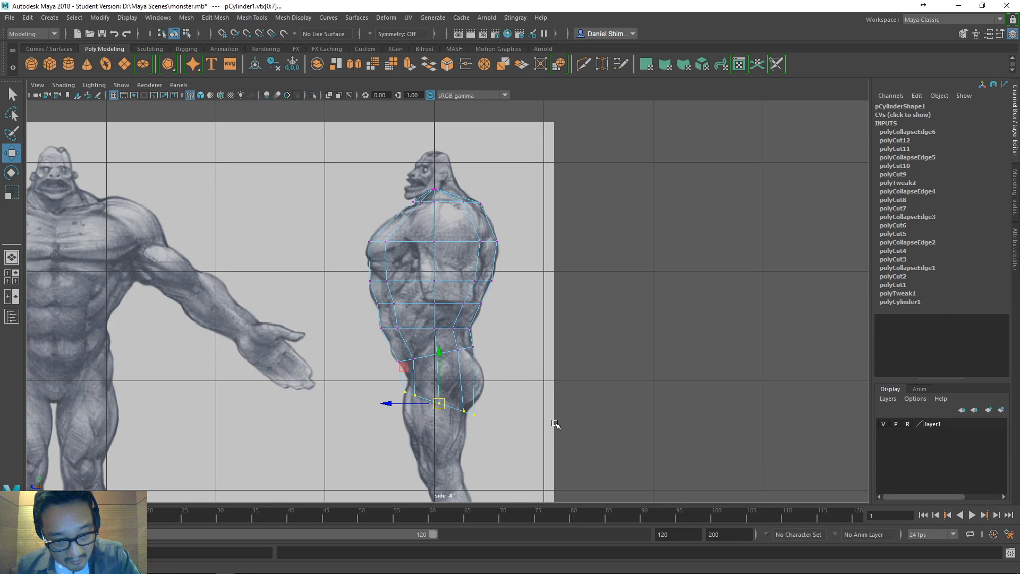
{"action": "key", "text": "r"}
{"action": "middle_click_drag", "start_coordinate": [549, 421], "coordinate": [559, 425]}
{"action": "key", "text": "w"}
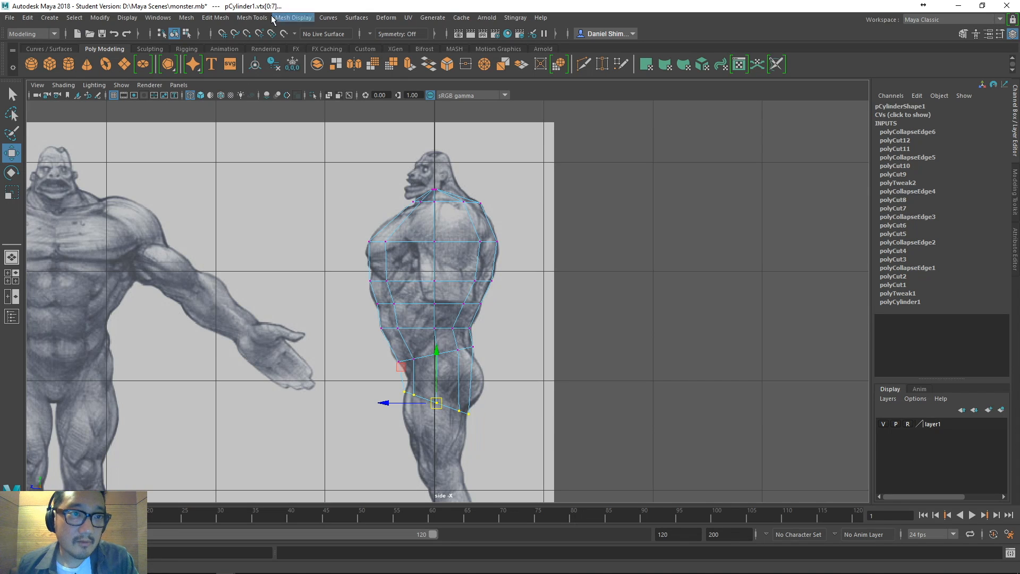
- Cut a horizontal edge row across the hips between the two lowest rows with the Multi-Cut tool
{"action": "left_click", "coordinate": [254, 18]}
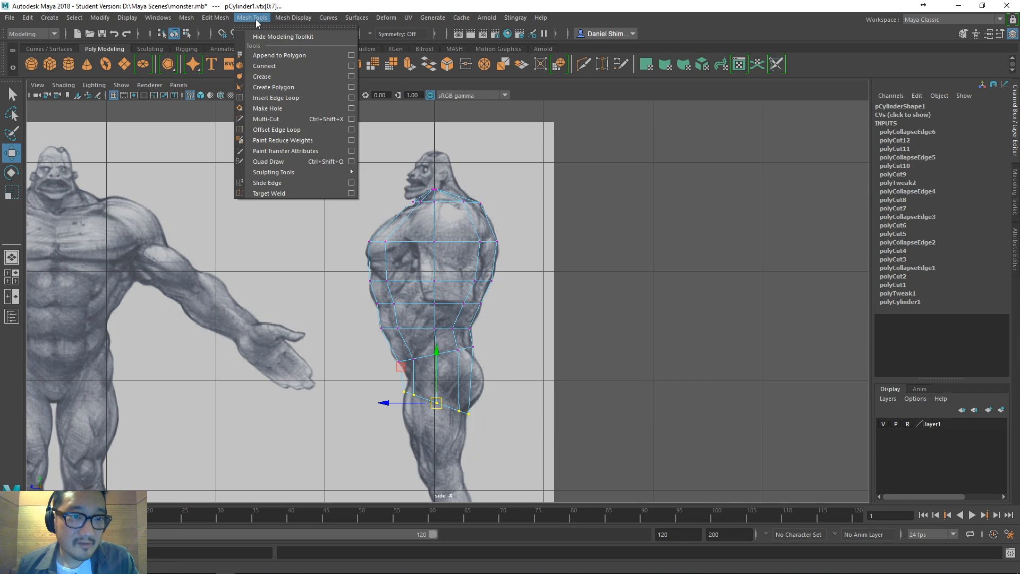
{"action": "left_click", "coordinate": [290, 120]}
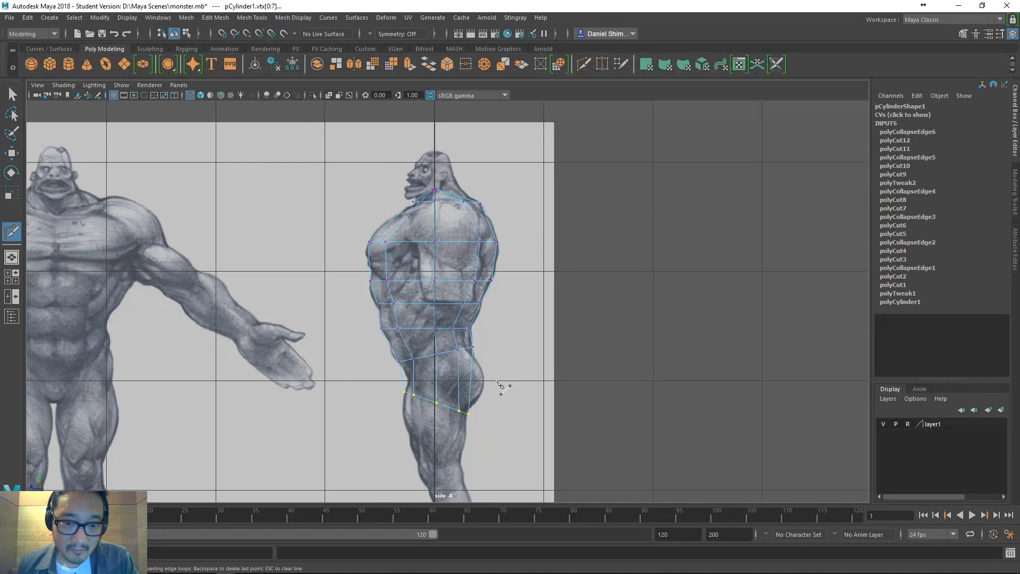
{"action": "left_click_drag", "start_coordinate": [404, 380], "coordinate": [489, 383]}
- Fit the newly cut hip row's depth to the buttocks outline, undoing the last scale adjustment
{"action": "key", "text": "q"}
{"action": "left_click_drag", "start_coordinate": [428, 381], "coordinate": [395, 381]}
{"action": "key", "text": "r"}
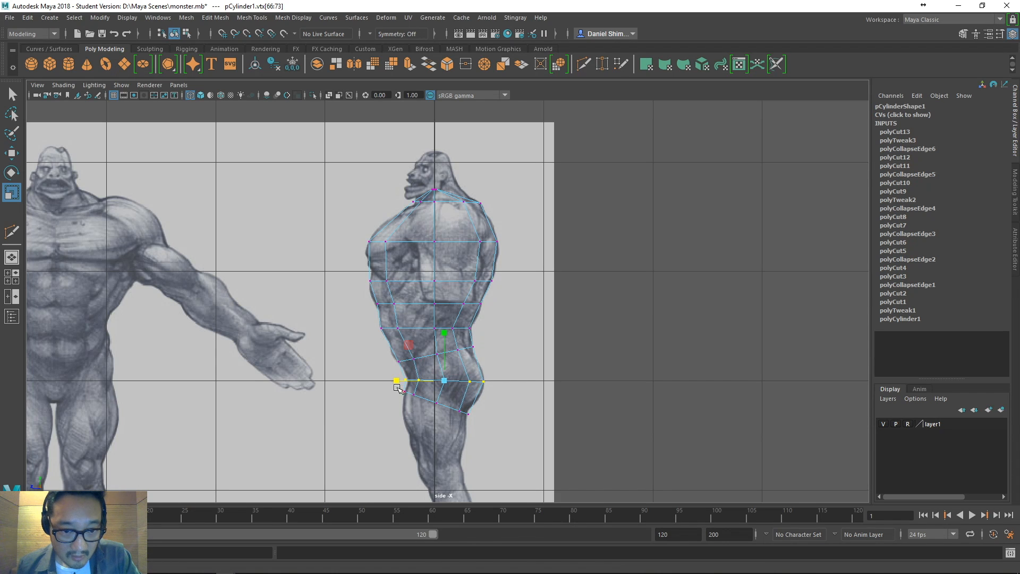
{"action": "left_click_drag", "start_coordinate": [402, 384], "coordinate": [398, 382]}
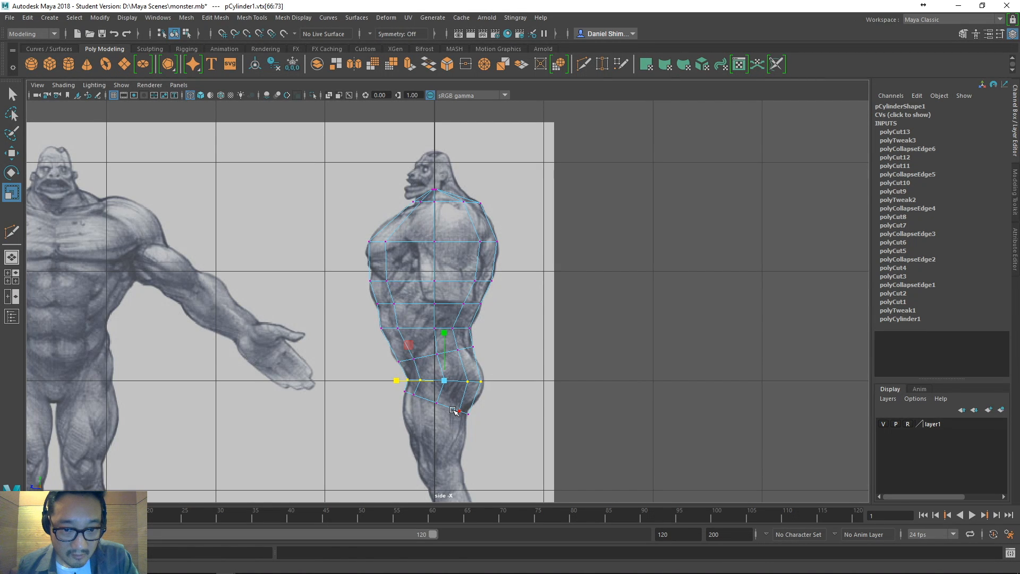
{"action": "key", "text": "ctrl+z"}
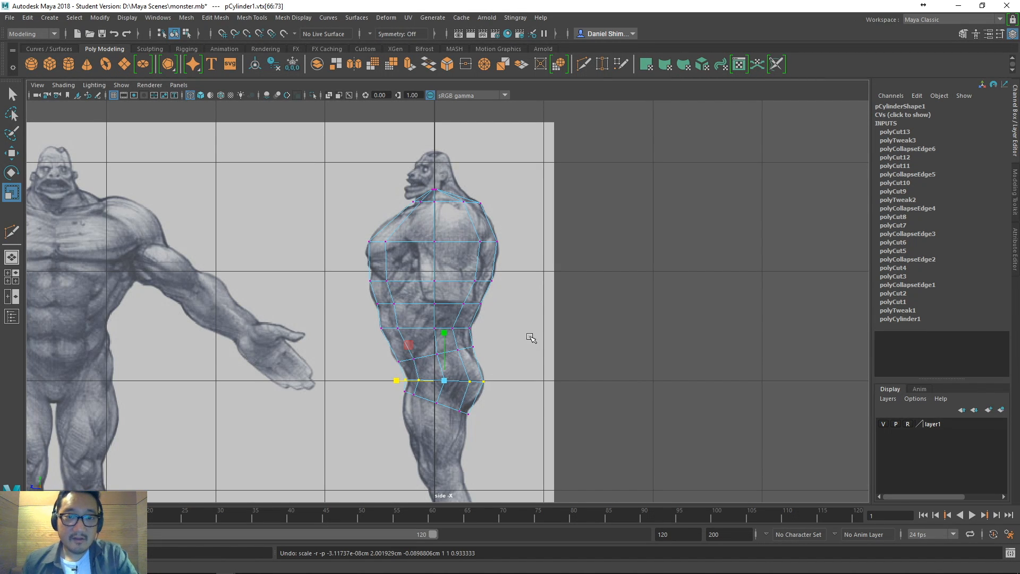
- Move the topmost vertex row back to sit at the base of the neck in the side view
{"action": "left_click_drag", "start_coordinate": [449, 179], "coordinate": [425, 195]}
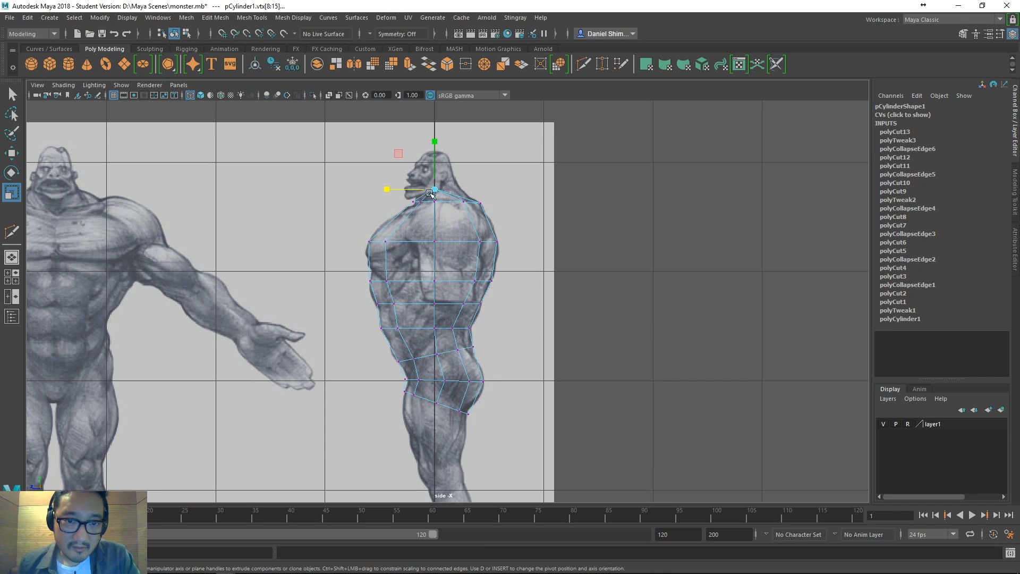
{"action": "key", "text": "w"}
{"action": "middle_click_drag", "start_coordinate": [540, 221], "coordinate": [555, 223]}
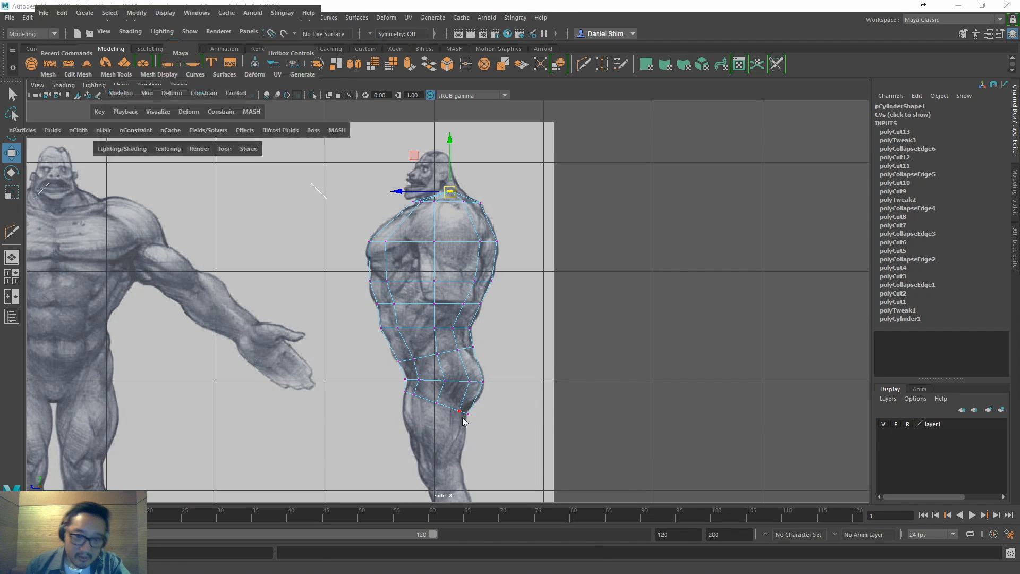
- Widen the hip row, the row above it and the bottom vertex row to the body outline in the front view
{"action": "key", "text": "space"}
{"action": "left_click_drag", "start_coordinate": [461, 419], "coordinate": [460, 446]}
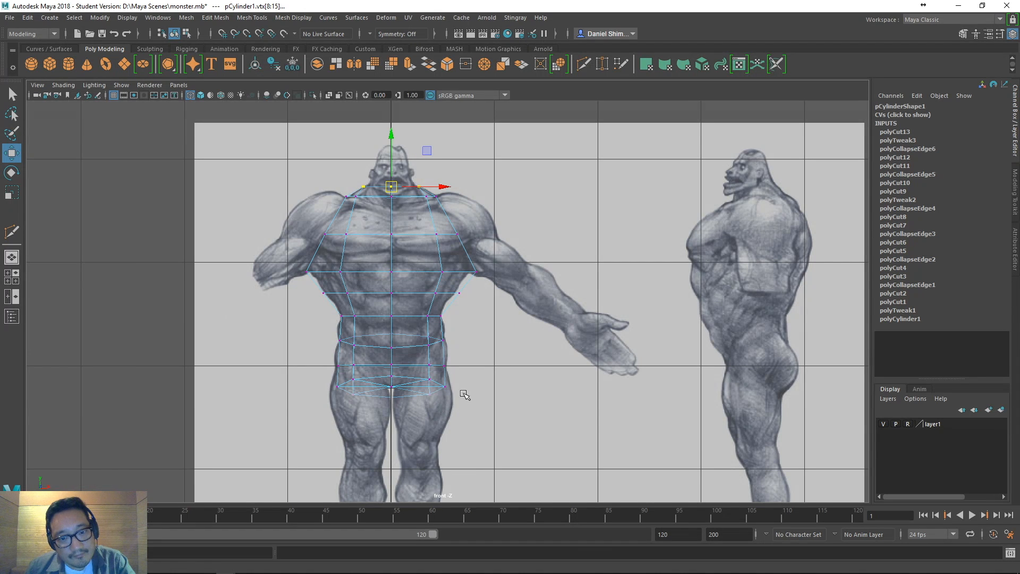
{"action": "left_click_drag", "start_coordinate": [465, 360], "coordinate": [323, 374]}
{"action": "key", "text": "r"}
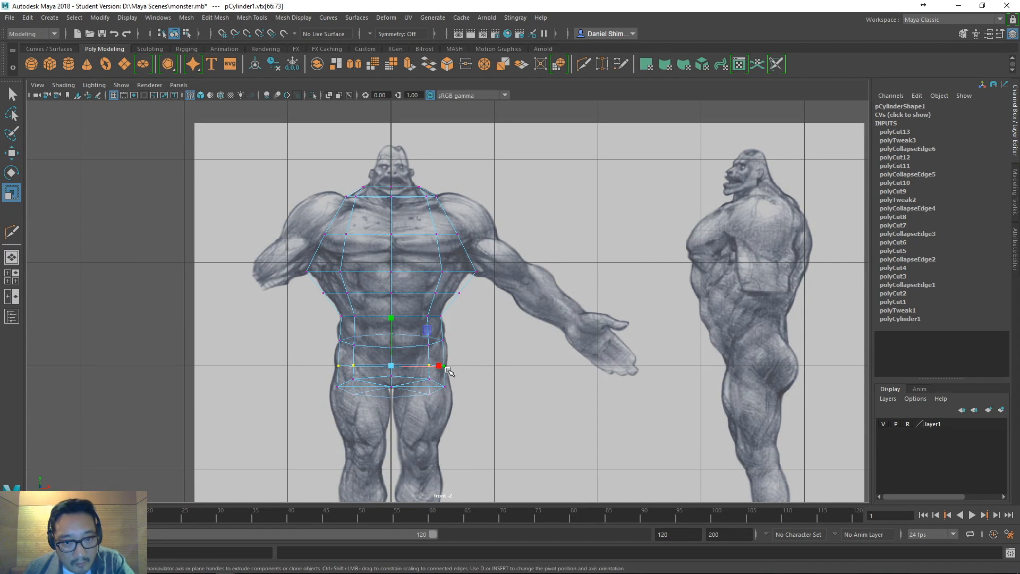
{"action": "left_click_drag", "start_coordinate": [440, 366], "coordinate": [445, 369]}
{"action": "left_click_drag", "start_coordinate": [334, 329], "coordinate": [442, 342]}
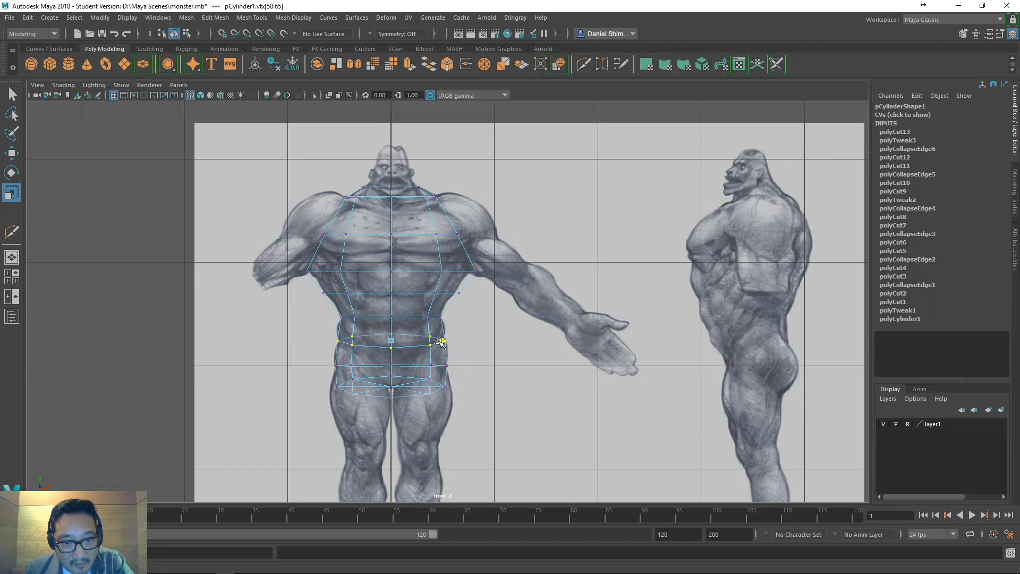
{"action": "left_click_drag", "start_coordinate": [321, 372], "coordinate": [444, 389]}
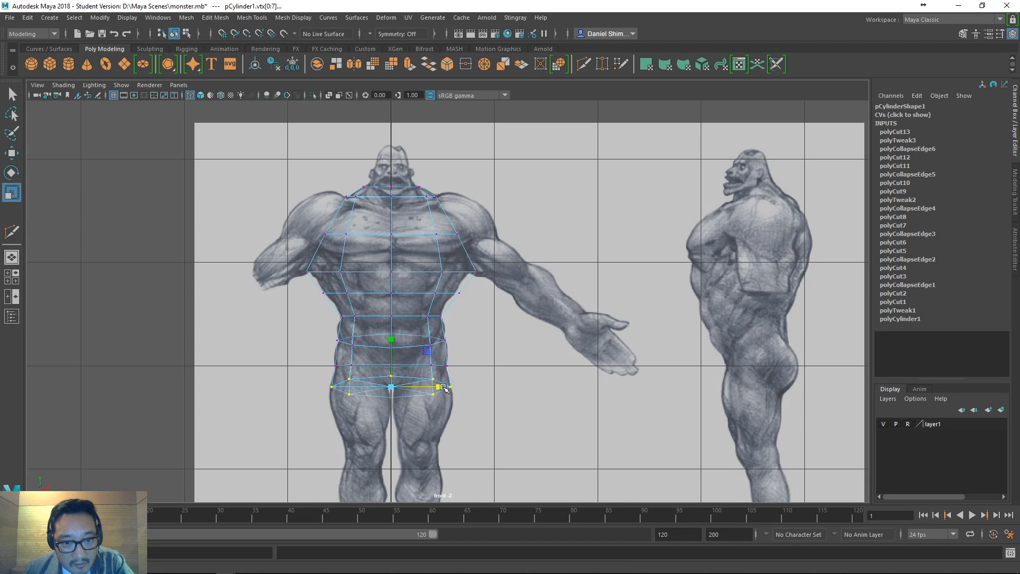
{"action": "left_click", "coordinate": [487, 379]}
- Add a new polygon cylinder in the shaded perspective view and set its Subdivisions Axis to 8
{"action": "key", "text": "q"}
{"action": "key", "text": "space"}
{"action": "mouse_move", "coordinate": [486, 367]}
{"action": "left_mouse_down"}
{"action": "mouse_move", "coordinate": [498, 328]}
{"action": "mouse_move", "coordinate": [492, 291]}
{"action": "mouse_move", "coordinate": [610, 246]}
{"action": "mouse_move", "coordinate": [464, 291]}
{"action": "mouse_move", "coordinate": [474, 259]}
{"action": "mouse_move", "coordinate": [590, 196]}
{"action": "mouse_move", "coordinate": [528, 289]}
{"action": "mouse_move", "coordinate": [483, 292]}
{"action": "mouse_move", "coordinate": [551, 257]}
{"action": "mouse_move", "coordinate": [455, 296]}
{"action": "left_mouse_up"}
{"action": "key", "text": "5"}
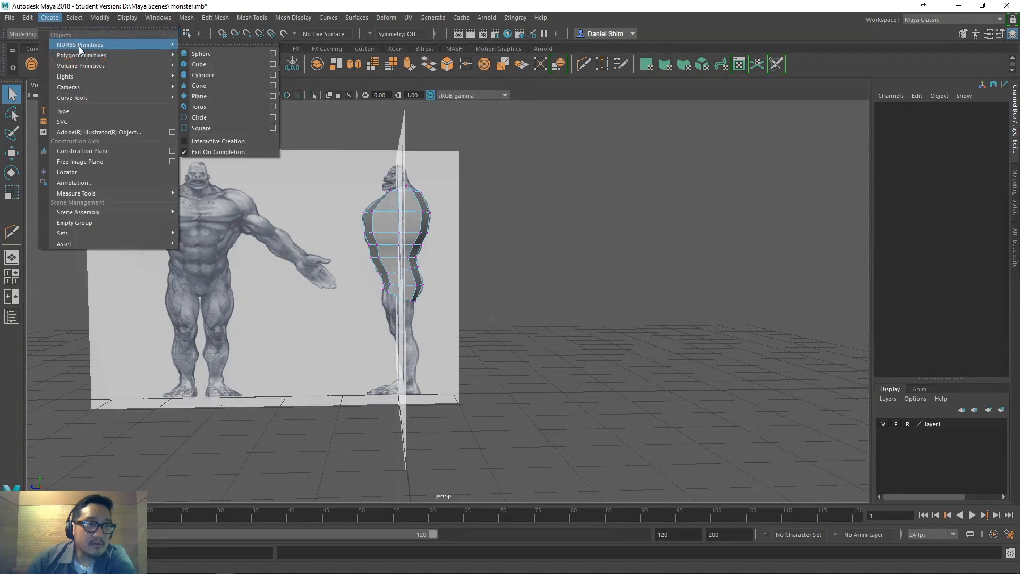
{"action": "mouse_move", "coordinate": [81, 53]}
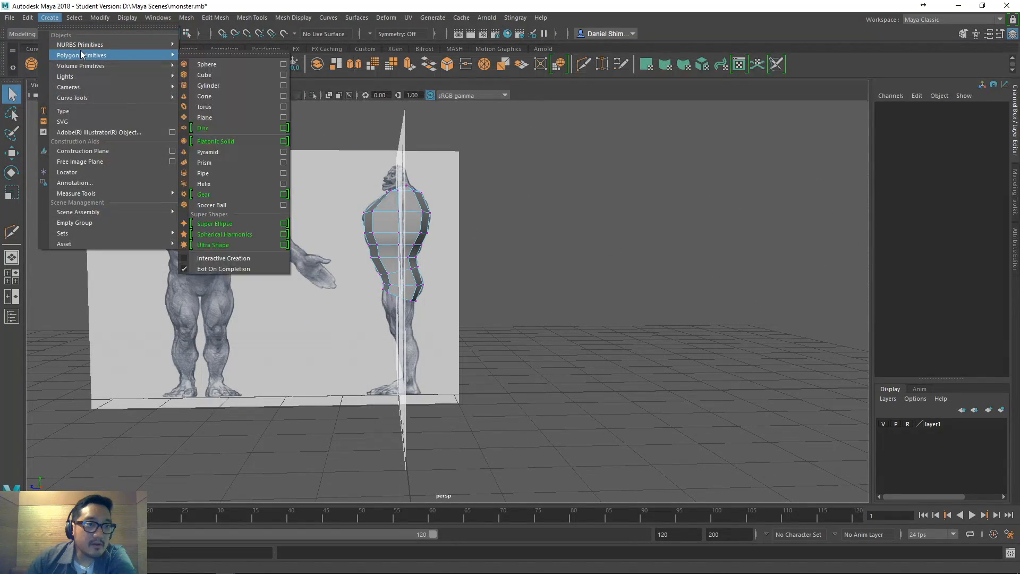
{"action": "left_click", "coordinate": [211, 83]}
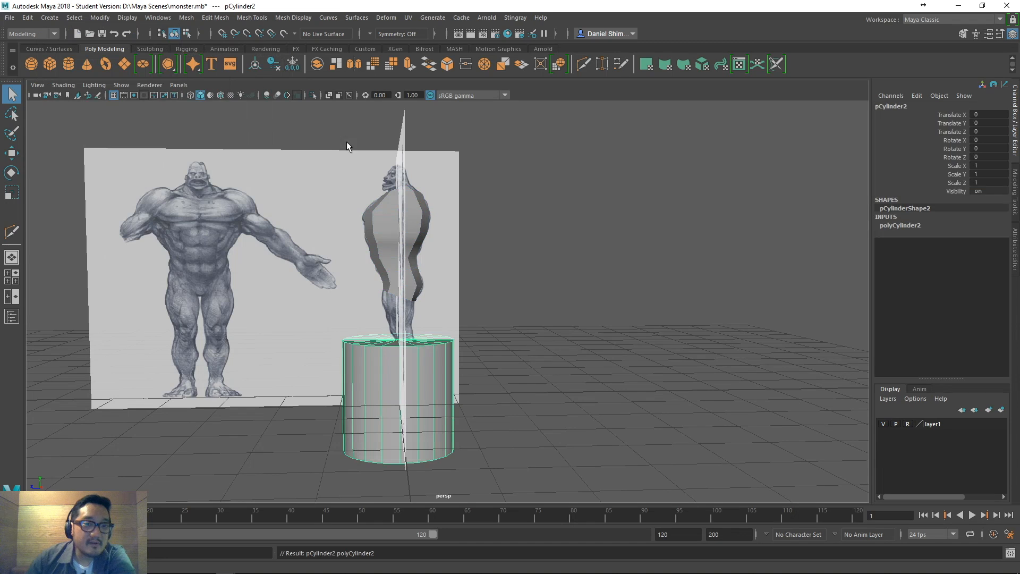
{"action": "left_click", "coordinate": [893, 223]}
{"action": "double_click", "coordinate": [984, 251]}
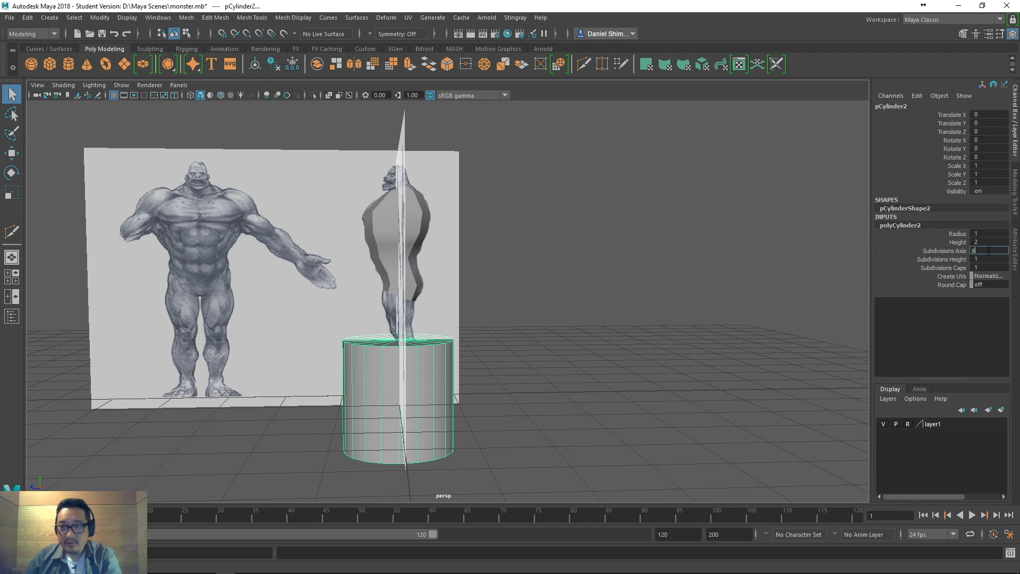
{"action": "key", "text": "Return"}
- Narrow the cylinder to about 0.275 in X and Z, and move it beside the torso to about X 1.274, Y 2.008
{"action": "left_click_drag", "start_coordinate": [489, 337], "coordinate": [514, 329], "text": "alt"}
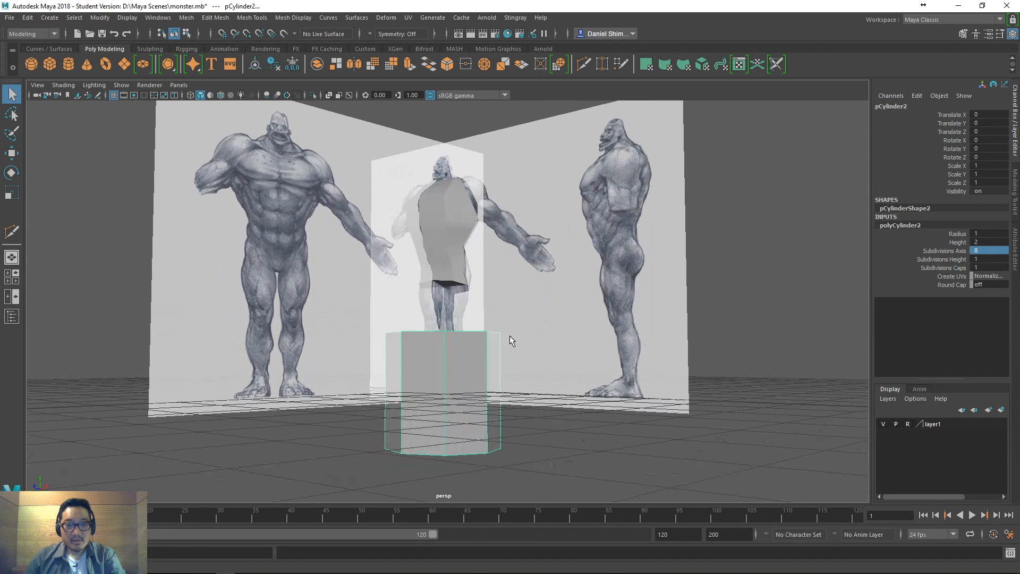
{"action": "key", "text": "r"}
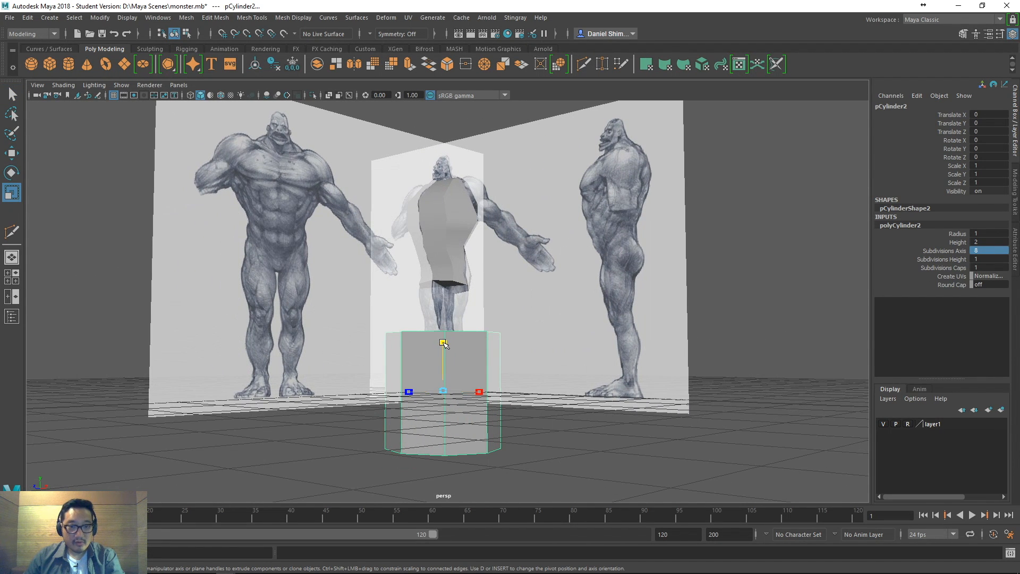
{"action": "left_click_drag", "start_coordinate": [444, 344], "coordinate": [447, 377], "text": "ctrl"}
{"action": "left_click_drag", "start_coordinate": [496, 330], "coordinate": [485, 383], "text": "alt"}
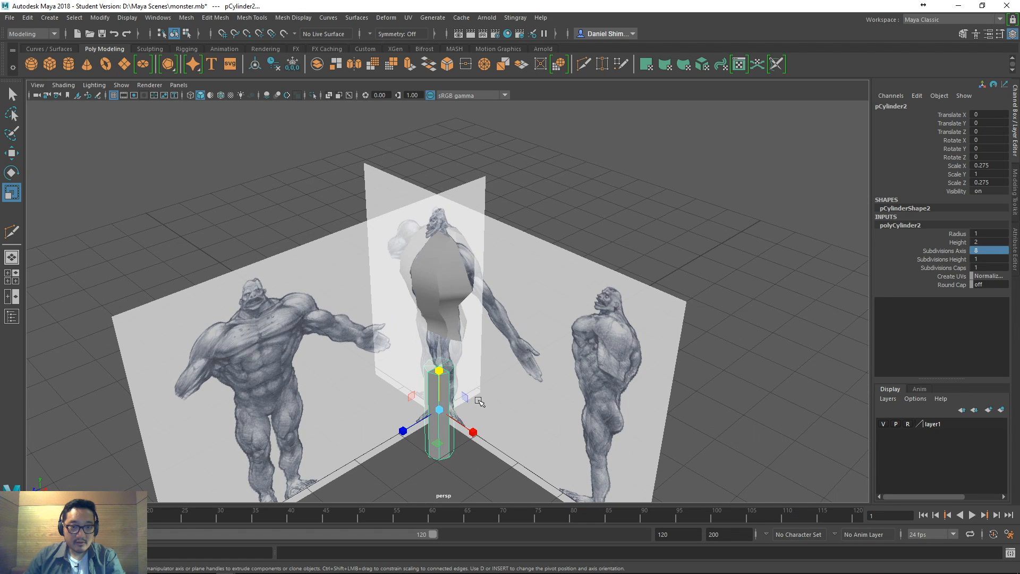
{"action": "key", "text": "w"}
{"action": "left_click_drag", "start_coordinate": [446, 373], "coordinate": [518, 335]}
- Undo the trial height scaling, thin the cylinder to about 0.239 in X and Z, and show it in the front view
{"action": "key", "text": "e"}
{"action": "key", "text": "r"}
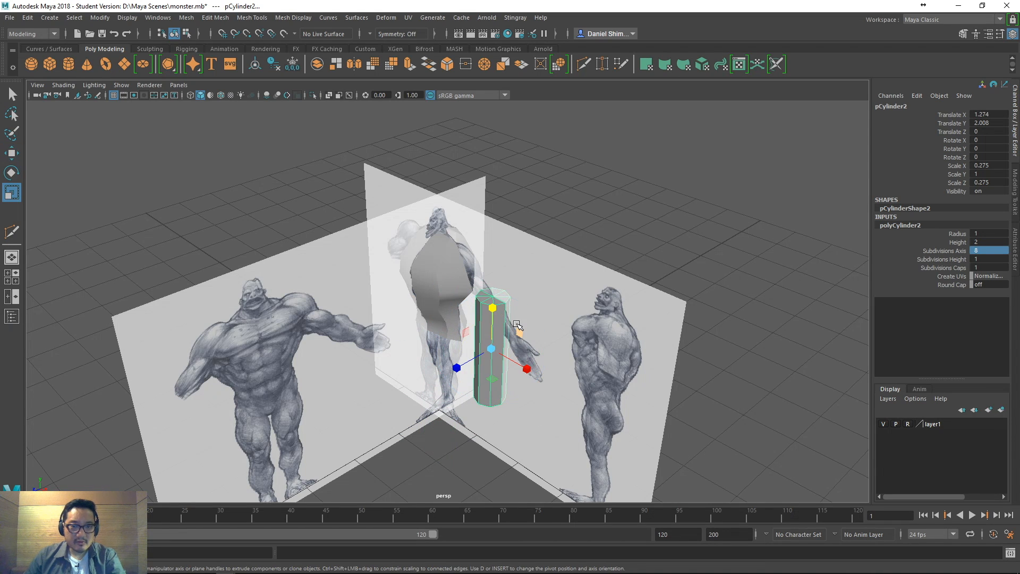
{"action": "left_click_drag", "start_coordinate": [492, 306], "coordinate": [495, 349]}
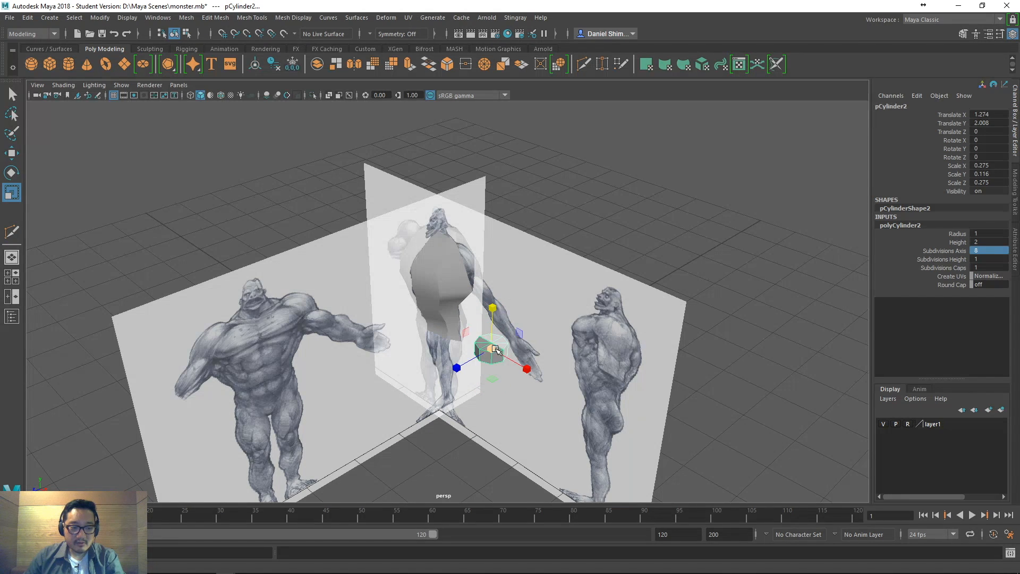
{"action": "key", "text": "ctrl+z"}
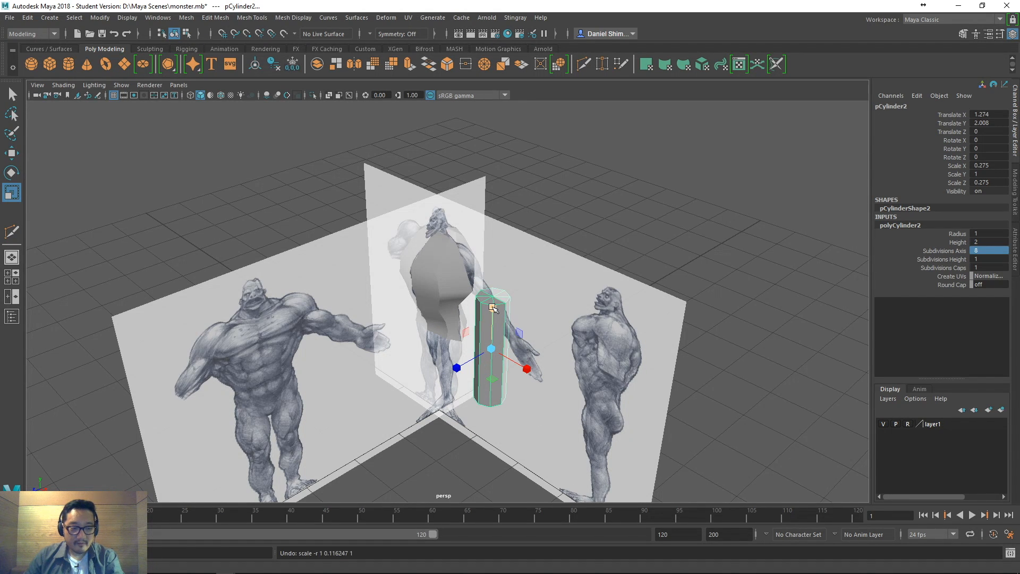
{"action": "left_click_drag", "start_coordinate": [492, 307], "coordinate": [516, 346], "text": "ctrl"}
{"action": "key", "text": "space"}
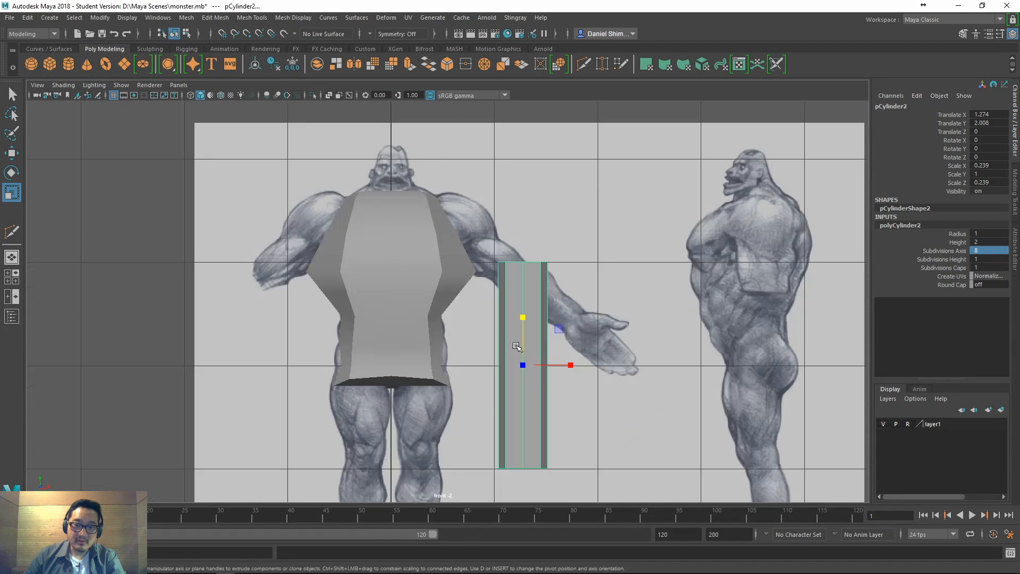
{"action": "key", "text": "w"}
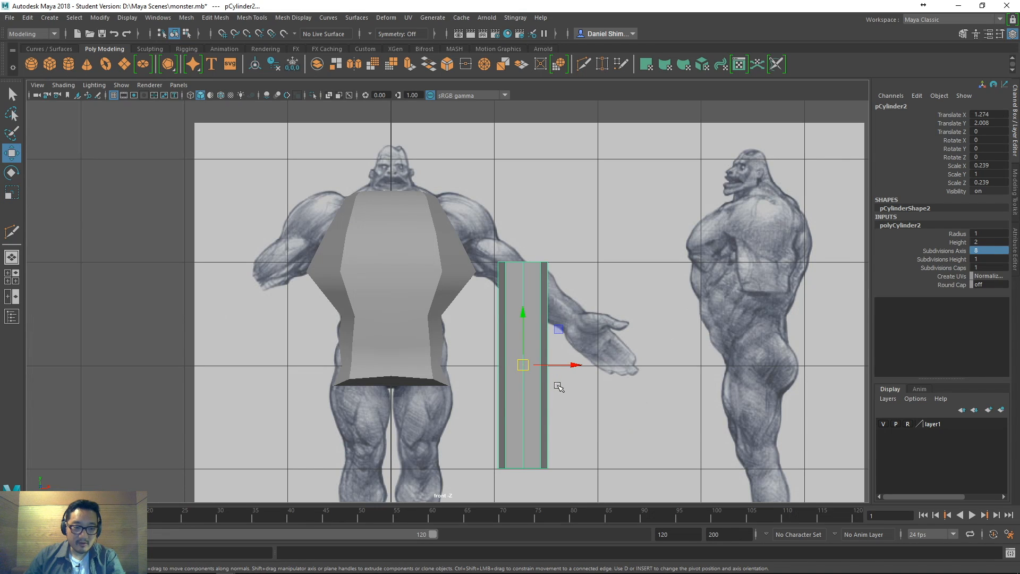
{"action": "key", "text": "e"}
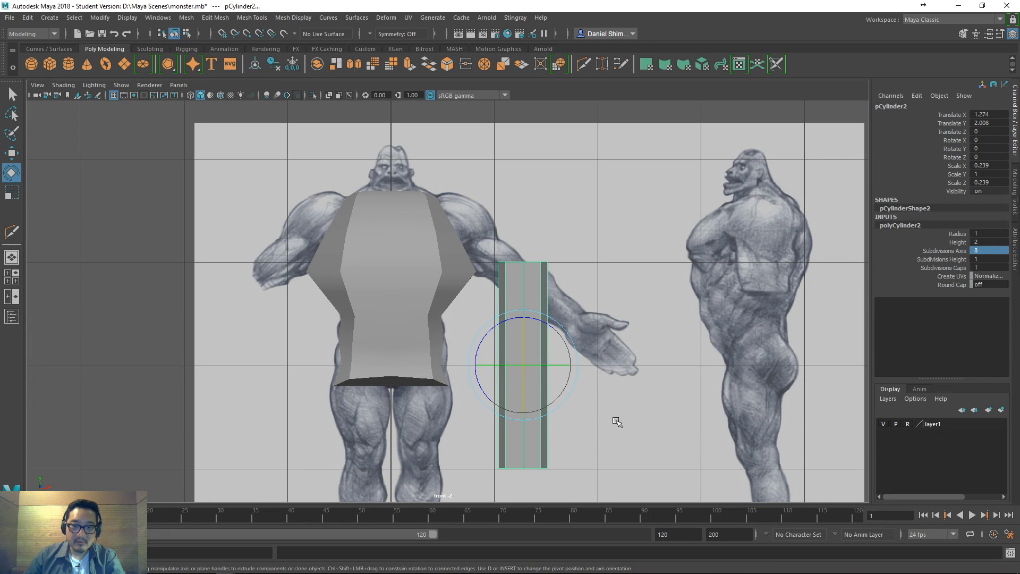
{"action": "middle_click_drag", "start_coordinate": [603, 441], "coordinate": [615, 442]}
{"action": "key", "text": "ctrl+z"}
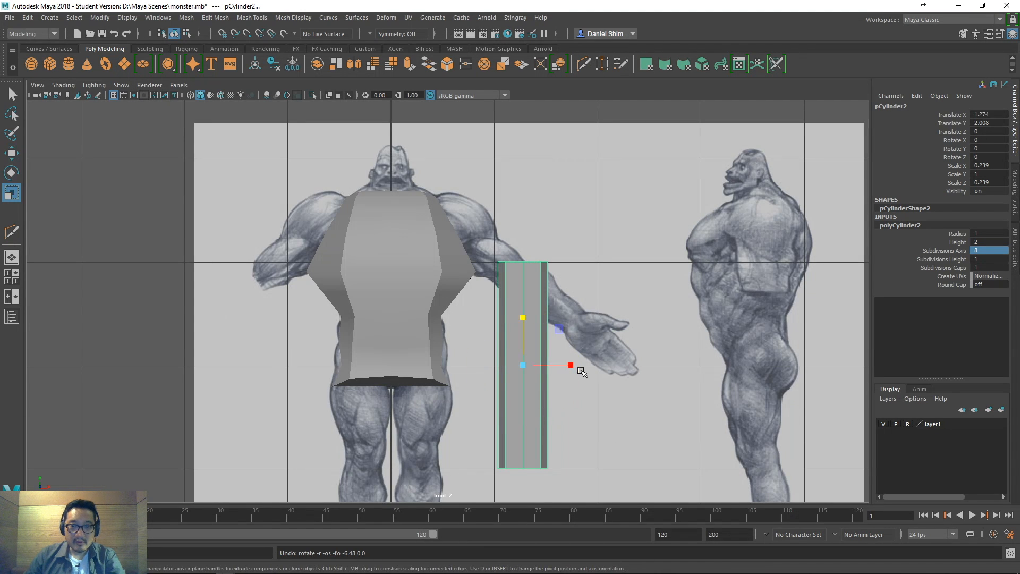
- Rotate the cylinder about 48.6 degrees around Z and move it over the arm to about X 1.608, Y 2.841
{"action": "key", "text": "w"}
{"action": "key", "text": "e"}
{"action": "key", "text": "w"}
{"action": "key", "text": "r"}
{"action": "key", "text": "e"}
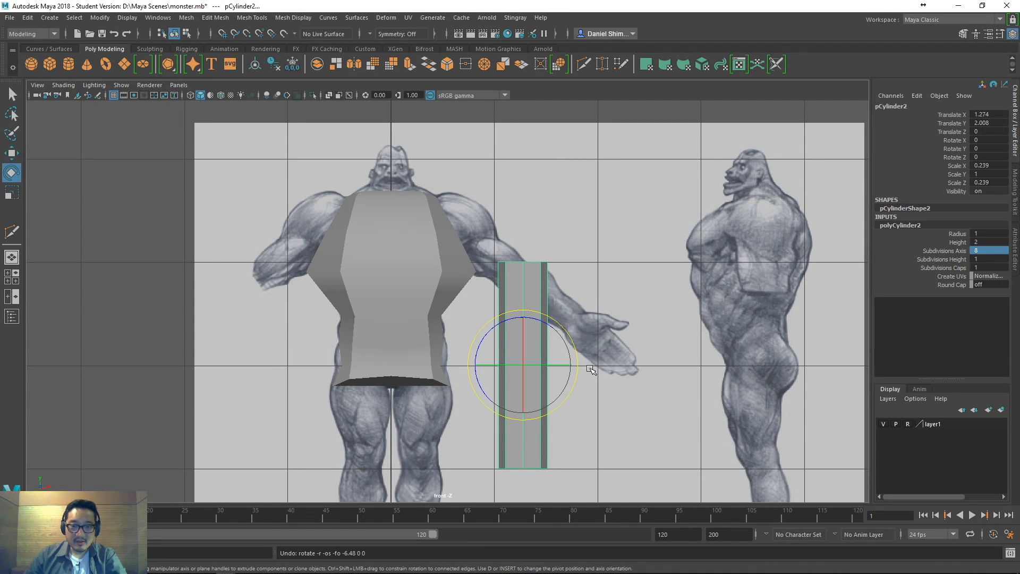
{"action": "middle_click_drag", "start_coordinate": [637, 410], "coordinate": [706, 340]}
{"action": "key", "text": "w"}
- Shorten the cylinder to a Y scale of about 0.85 and place it between shoulder and wrist, about X 1.269, Y 2.877
{"action": "key", "text": "r"}
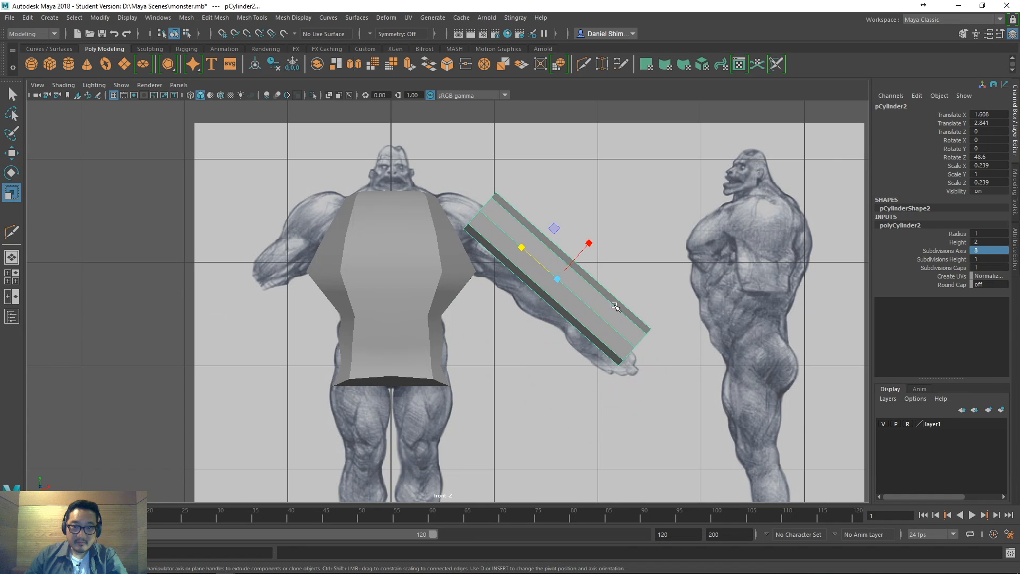
{"action": "left_click_drag", "start_coordinate": [520, 250], "coordinate": [526, 253]}
{"action": "key", "text": "w"}
{"action": "middle_click_drag", "start_coordinate": [654, 273], "coordinate": [619, 264]}
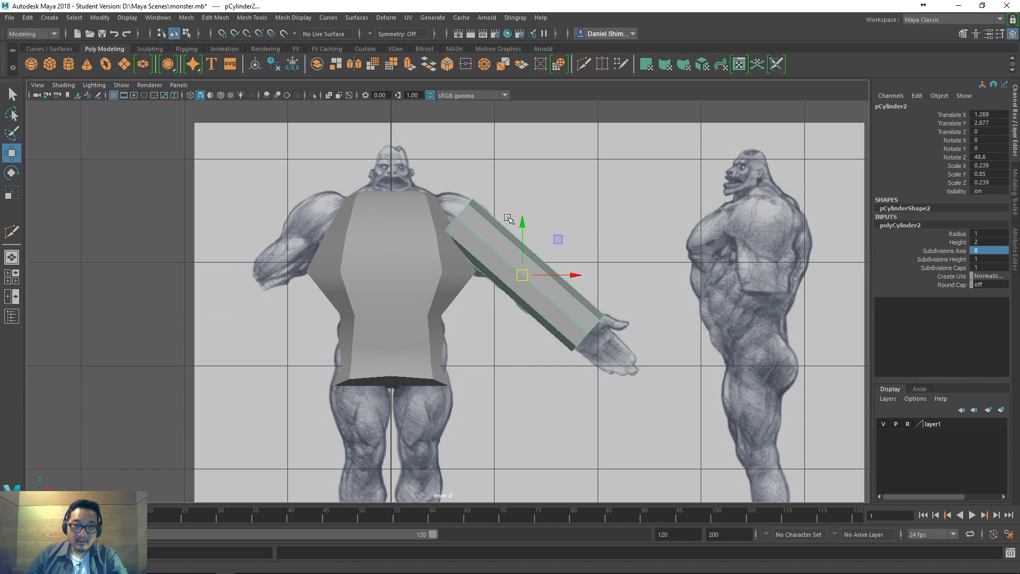
- Cut four crosswise edge rows along the arm cylinder with the Multi-Cut tool, from the upper arm to the wrist
{"action": "left_click", "coordinate": [247, 19]}
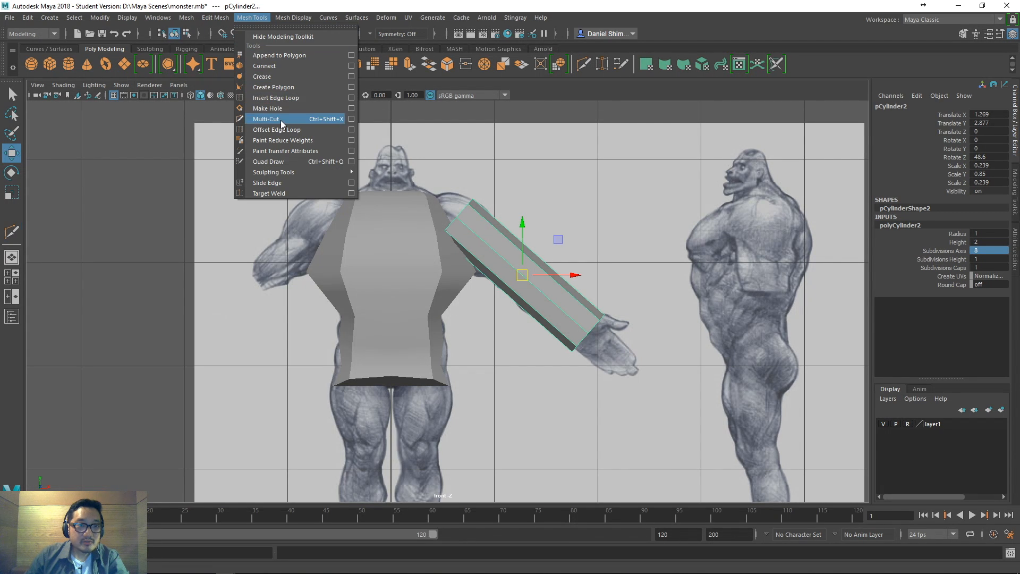
{"action": "left_click", "coordinate": [276, 97]}
{"action": "left_click", "coordinate": [519, 198]}
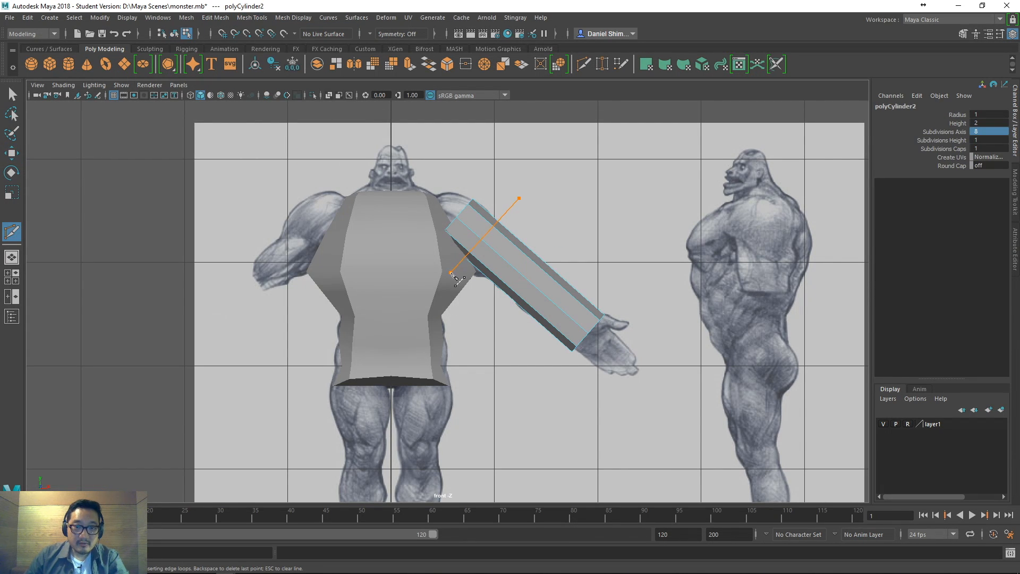
{"action": "left_click_drag", "start_coordinate": [453, 274], "coordinate": [449, 273]}
{"action": "left_click_drag", "start_coordinate": [552, 211], "coordinate": [492, 295]}
{"action": "left_click_drag", "start_coordinate": [581, 254], "coordinate": [523, 325]}
{"action": "left_click_drag", "start_coordinate": [601, 268], "coordinate": [542, 347]}
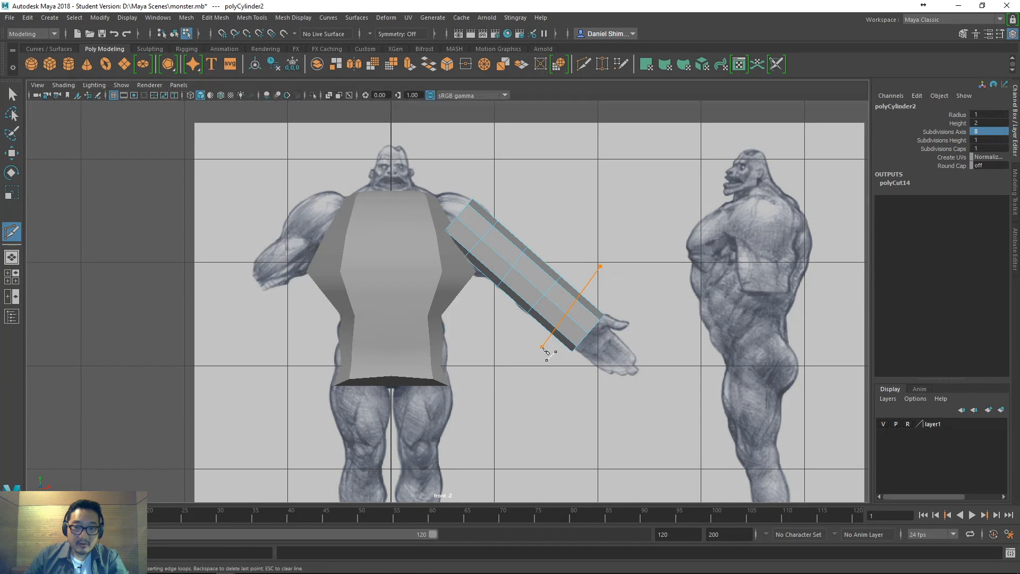
{"action": "key", "text": "q"}
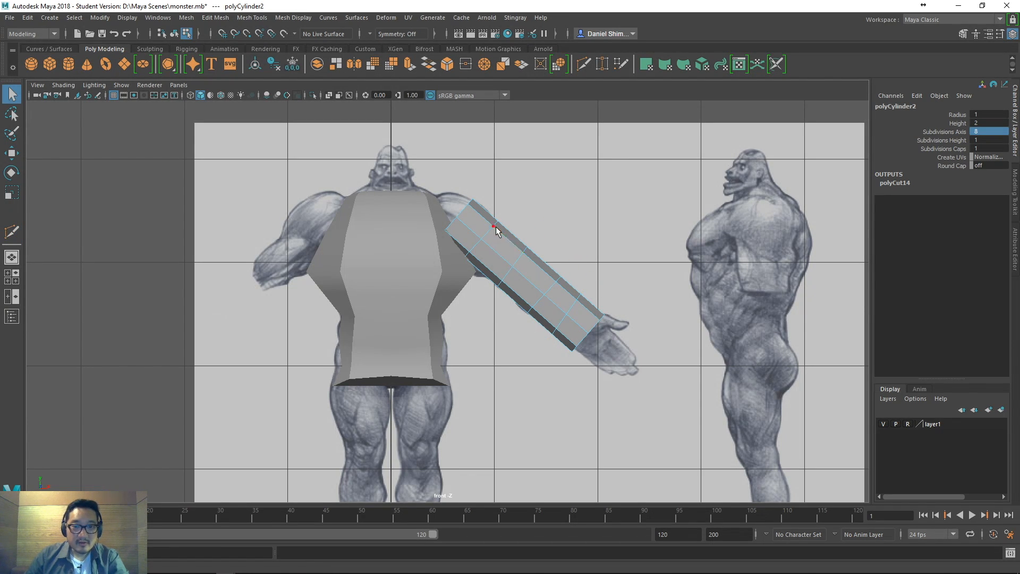
- Rotate the arm cylinder's shoulder-end vertex row and move it to line up with the torso's shoulder slope in wireframe
{"action": "right_click_drag", "start_coordinate": [496, 230], "coordinate": [449, 218]}
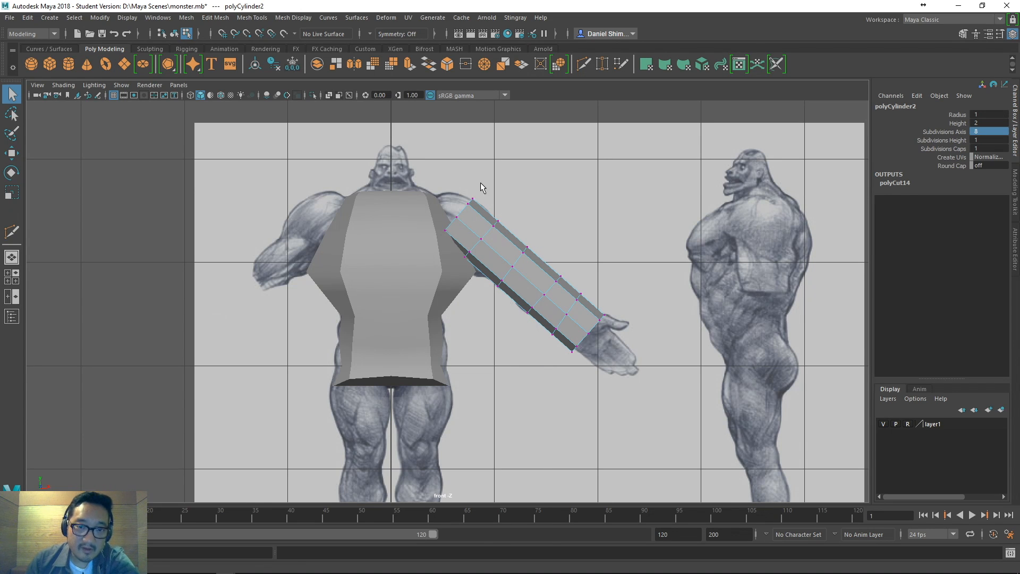
{"action": "key", "text": "4"}
{"action": "left_click_drag", "start_coordinate": [416, 182], "coordinate": [475, 243]}
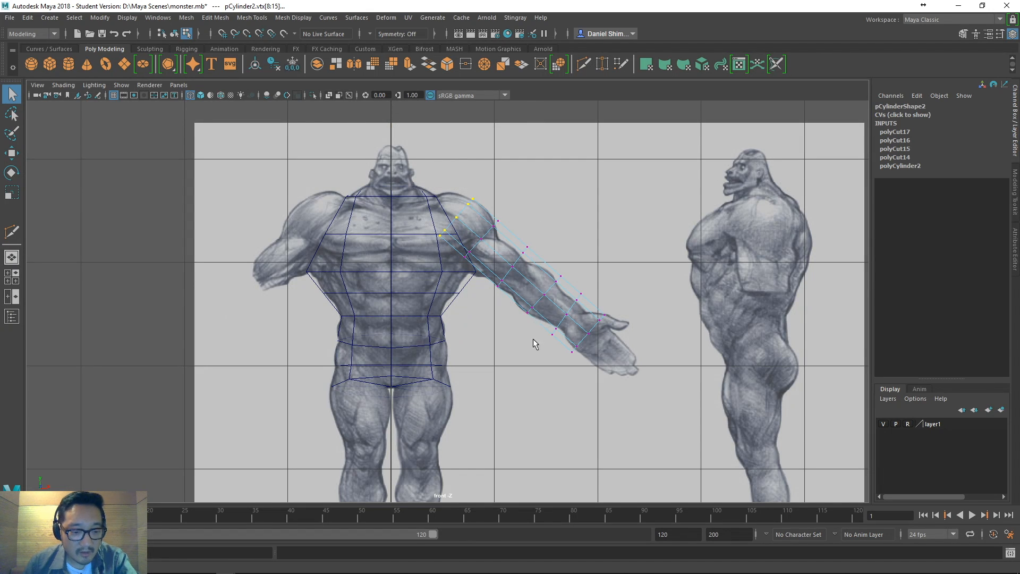
{"action": "key", "text": "e"}
{"action": "middle_click_drag", "start_coordinate": [478, 384], "coordinate": [462, 330]}
{"action": "key", "text": "w"}
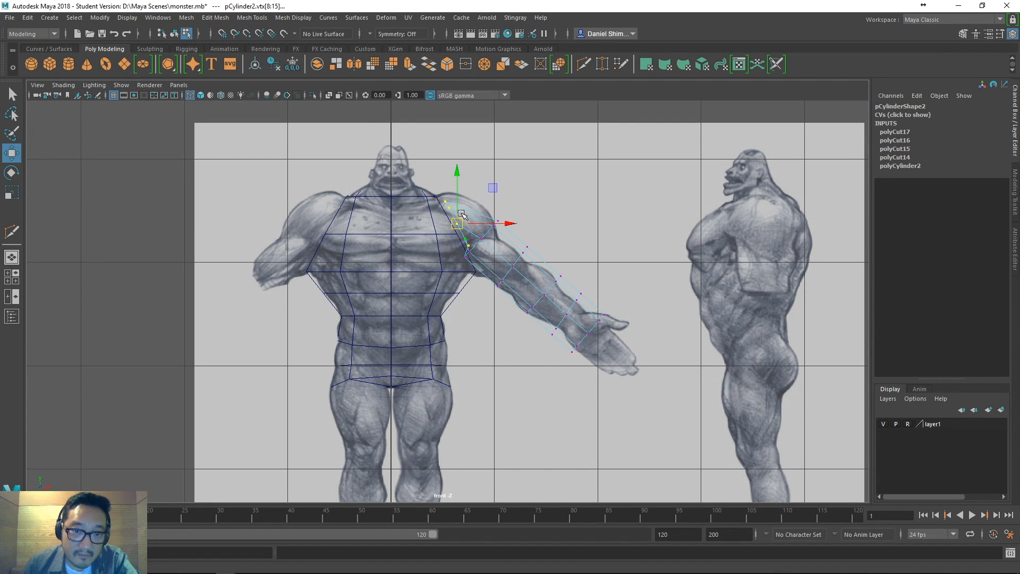
- Stretch the shoulder-end vertex row from shoulder top to armpit, and fine-tune its position and tilt
{"action": "key", "text": "r"}
{"action": "left_click_drag", "start_coordinate": [424, 191], "coordinate": [404, 170]}
{"action": "key", "text": "w"}
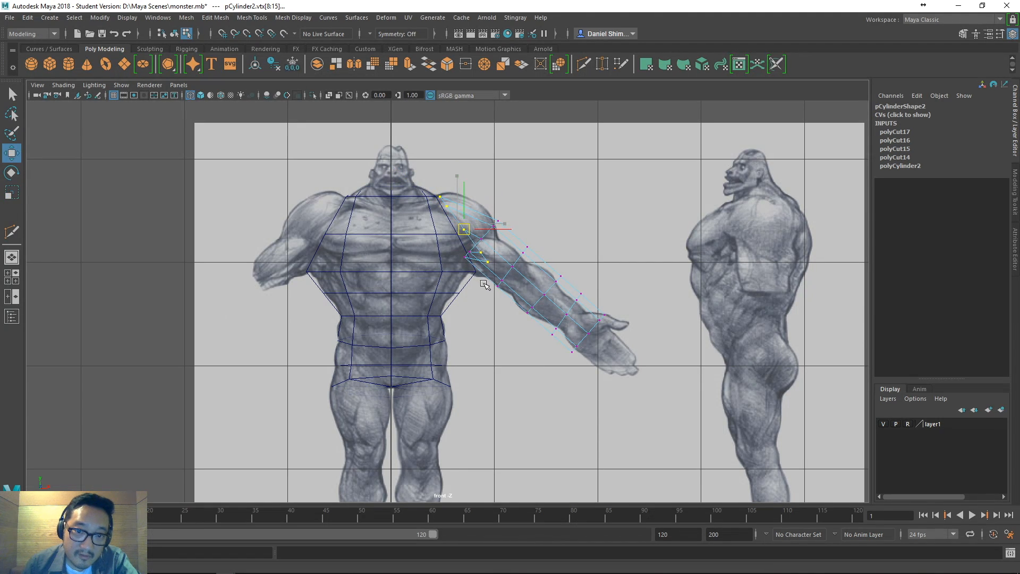
{"action": "middle_click_drag", "start_coordinate": [484, 285], "coordinate": [481, 286]}
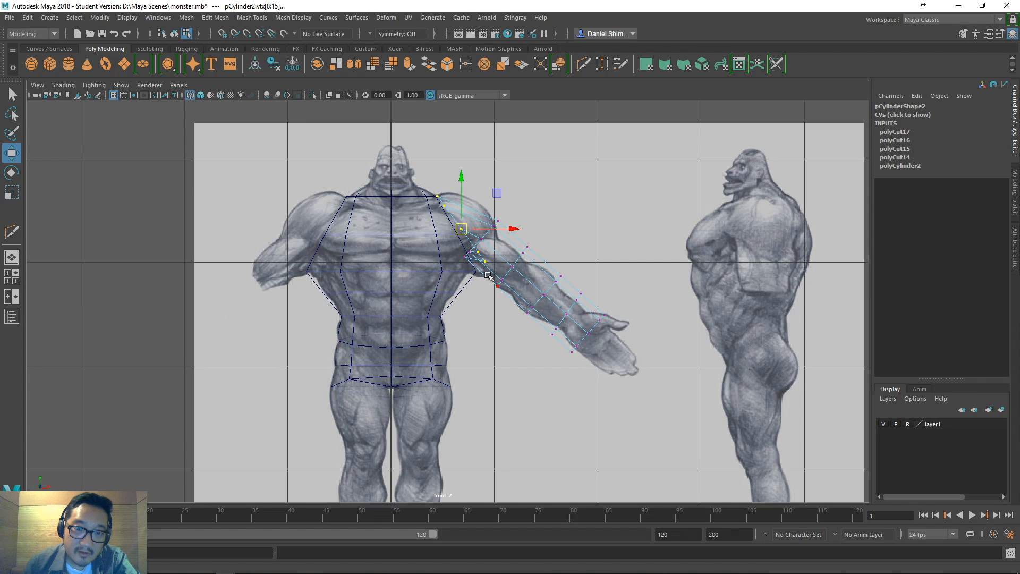
{"action": "key", "text": "e"}
{"action": "middle_click_drag", "start_coordinate": [493, 344], "coordinate": [471, 343]}
{"action": "key", "text": "r"}
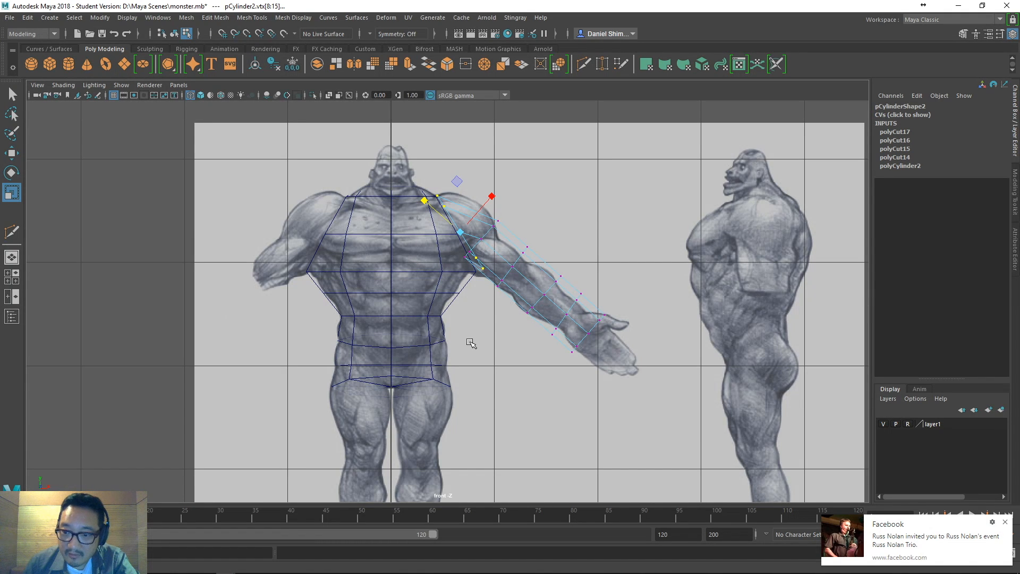
{"action": "left_click", "coordinate": [1005, 521]}
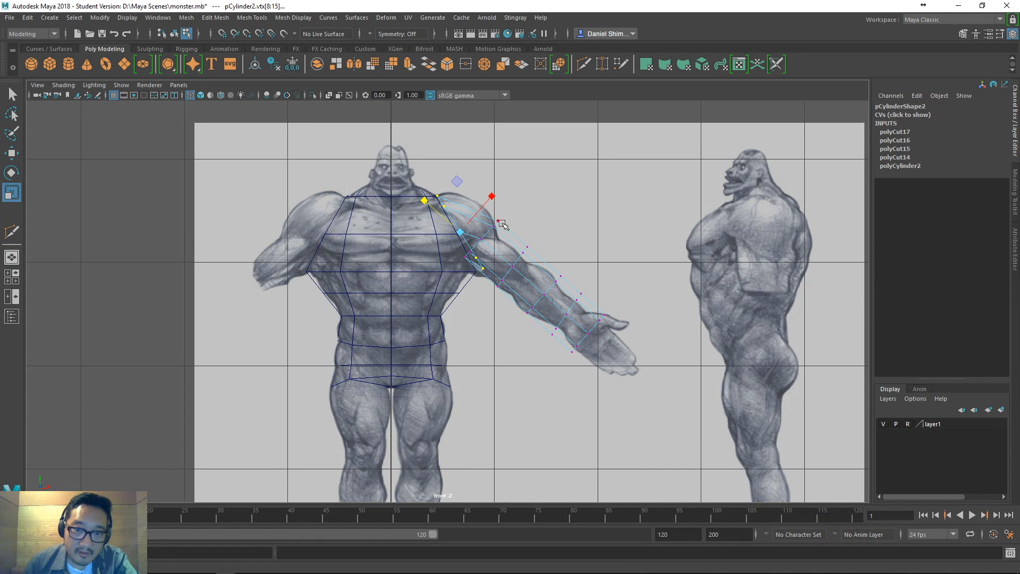
- Select the arm cylinder's edge loop nearest the shoulder end, rotate it more upright and shift it slightly outward along the upper arm
{"action": "right_click_drag", "start_coordinate": [498, 228], "coordinate": [494, 198]}
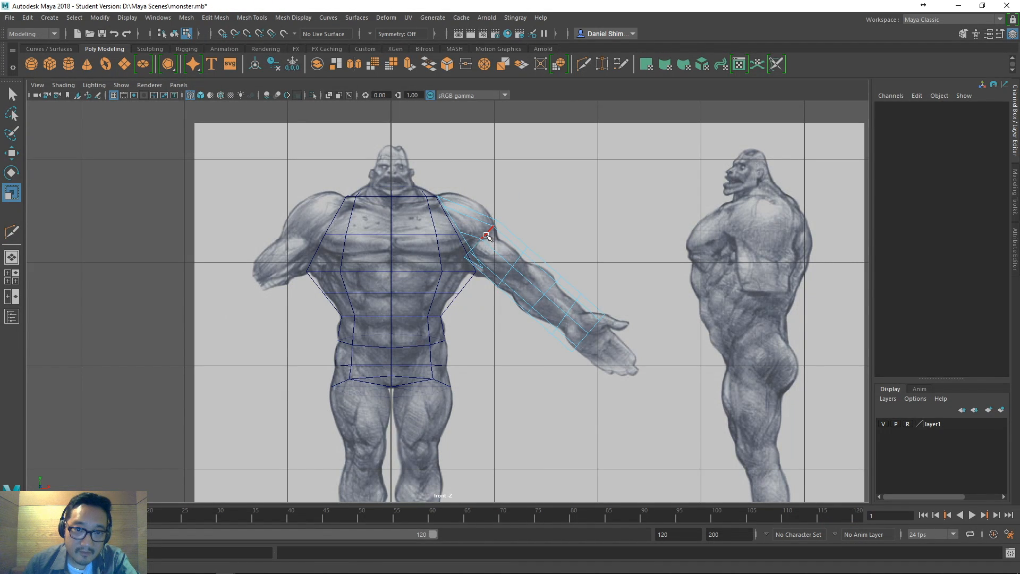
{"action": "double_click", "coordinate": [487, 235]}
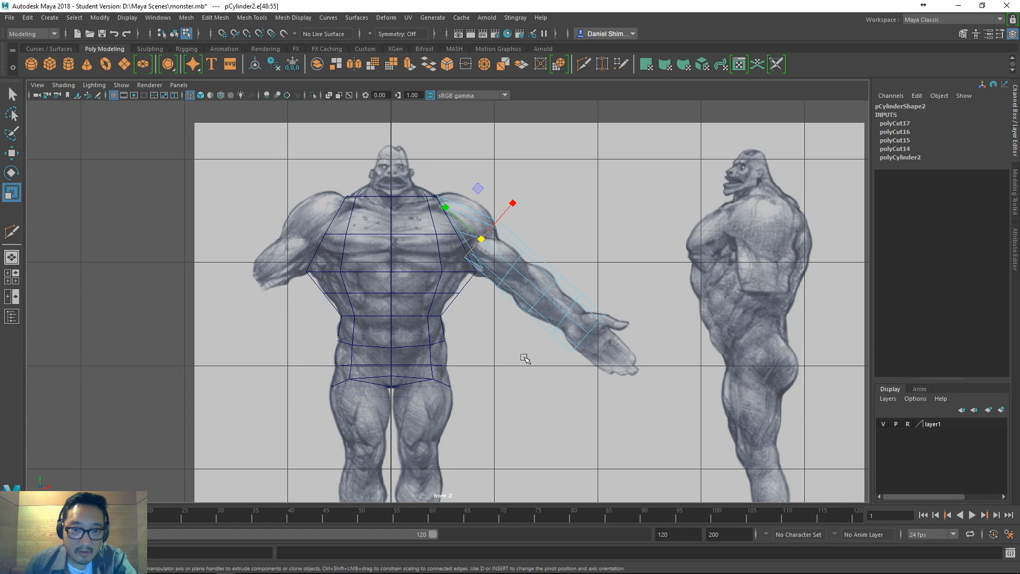
{"action": "key", "text": "e"}
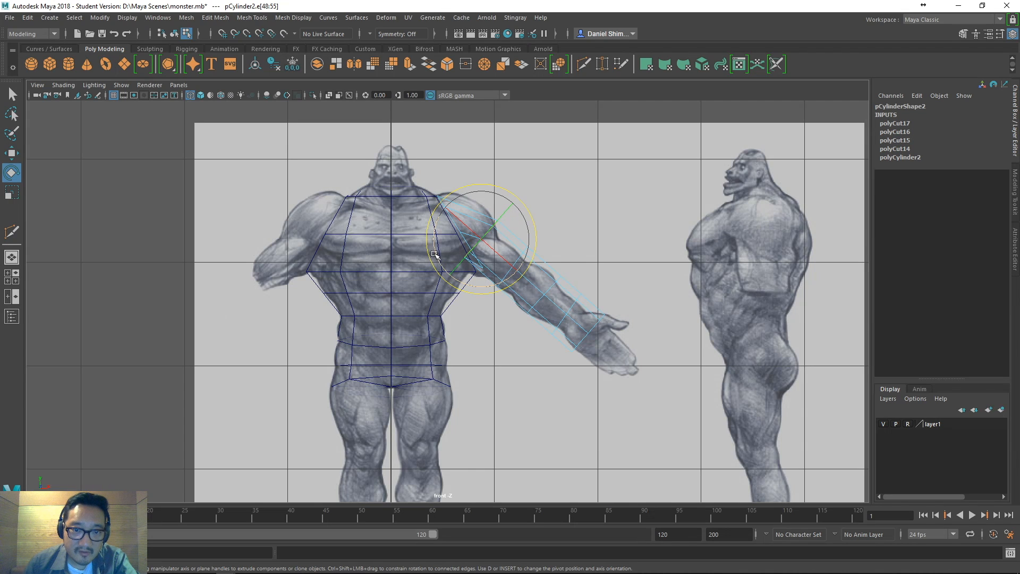
{"action": "left_click_drag", "start_coordinate": [433, 249], "coordinate": [467, 280]}
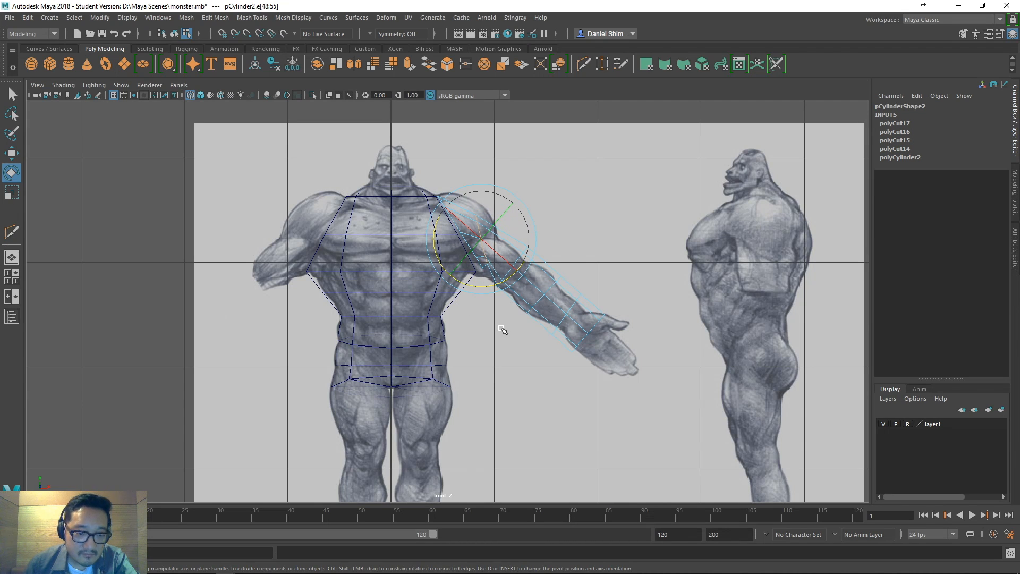
{"action": "key", "text": "w"}
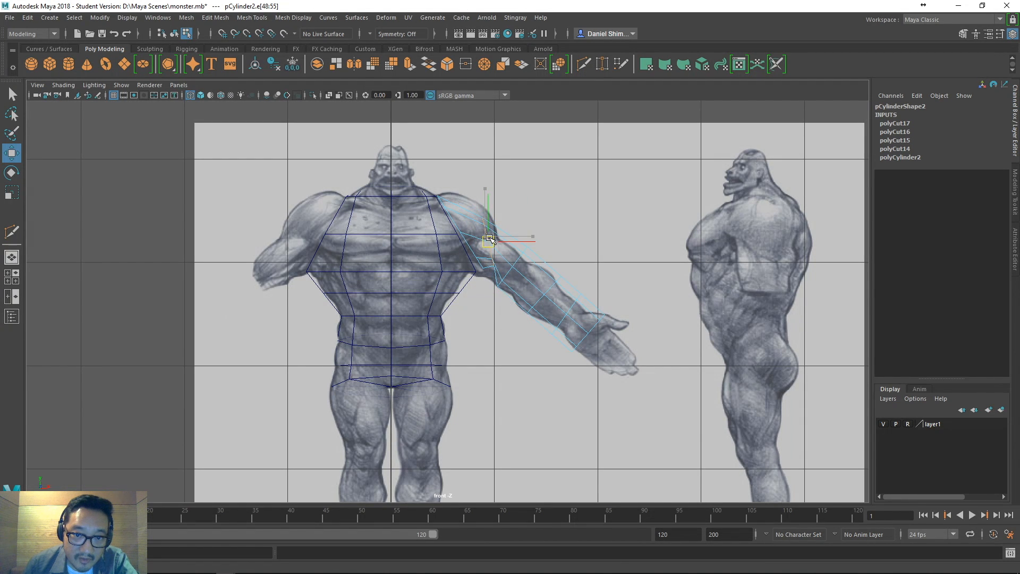
- Scale the upper-arm edge loop toward the shoulder muscle's thickness and fine-tune its position and tilt
{"action": "key", "text": "r"}
{"action": "left_click_drag", "start_coordinate": [452, 209], "coordinate": [439, 186]}
{"action": "key", "text": "e"}
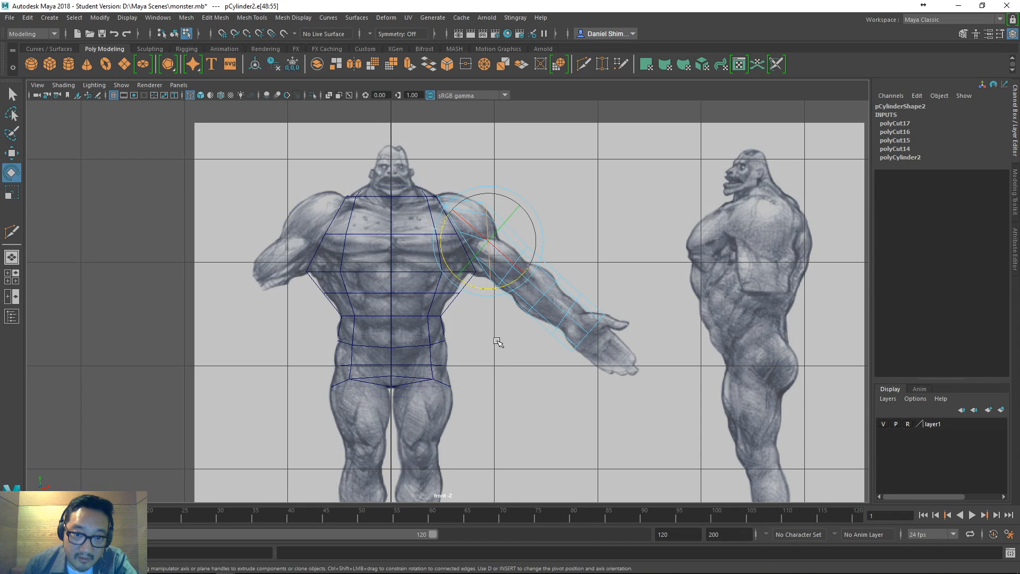
{"action": "key", "text": "w"}
{"action": "middle_click_drag", "start_coordinate": [496, 338], "coordinate": [498, 347]}
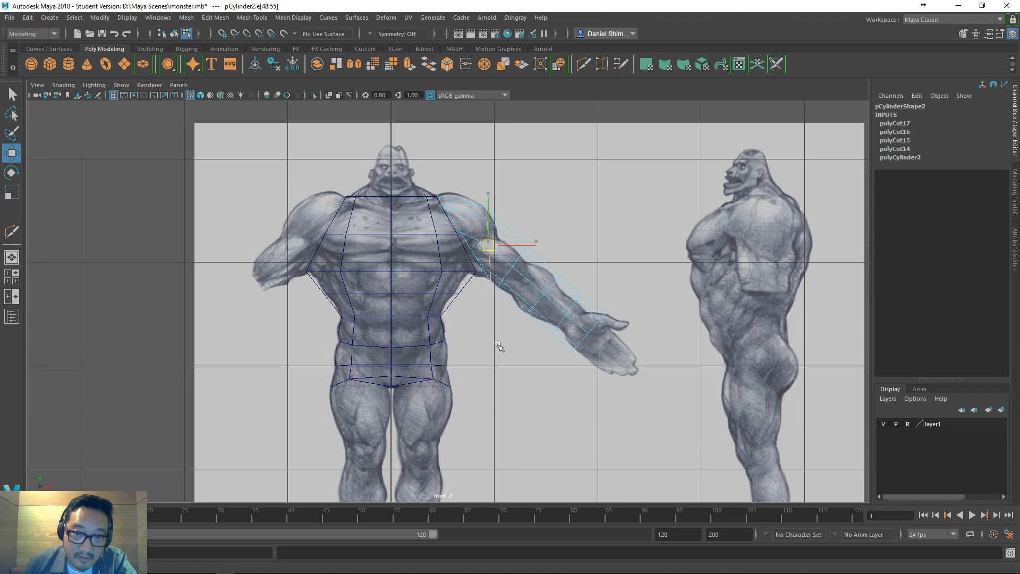
{"action": "key", "text": "e"}
{"action": "key", "text": "w"}
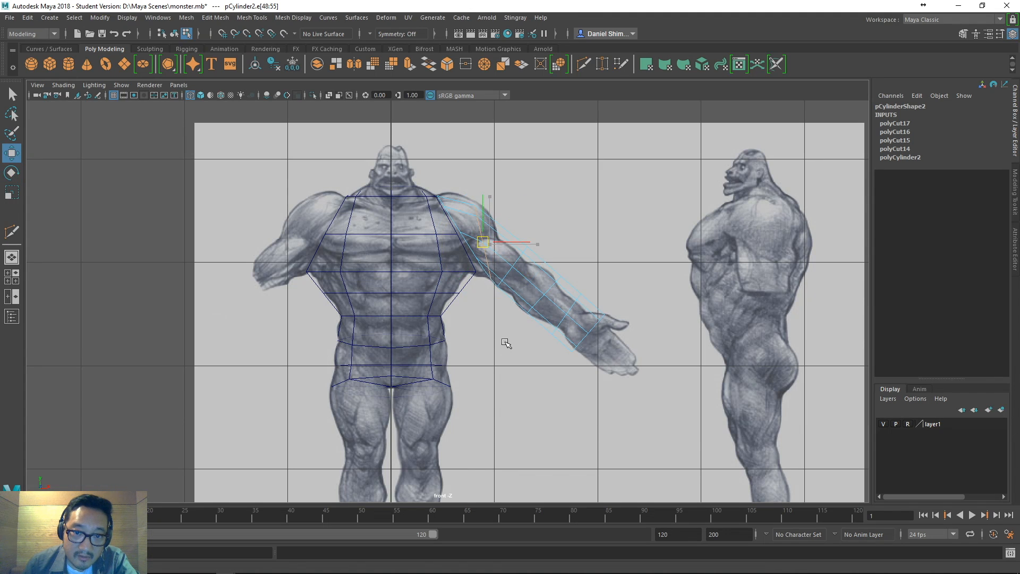
{"action": "key", "text": "e"}
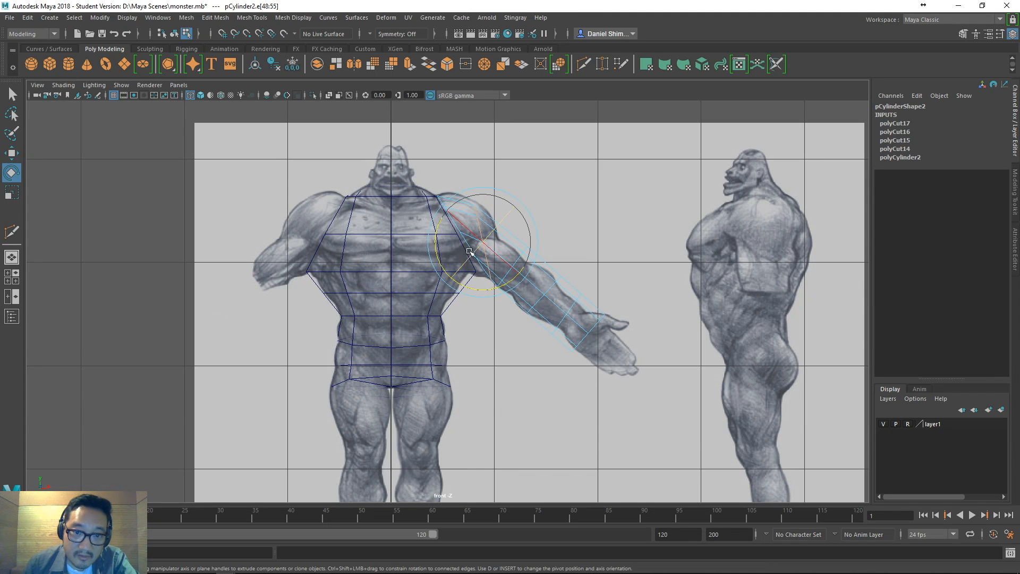
- Select the arm cylinder's open shoulder-end edge loop and align it with the torso's slanted side edge between shoulder top and armpit
{"action": "right_click", "coordinate": [470, 250]}
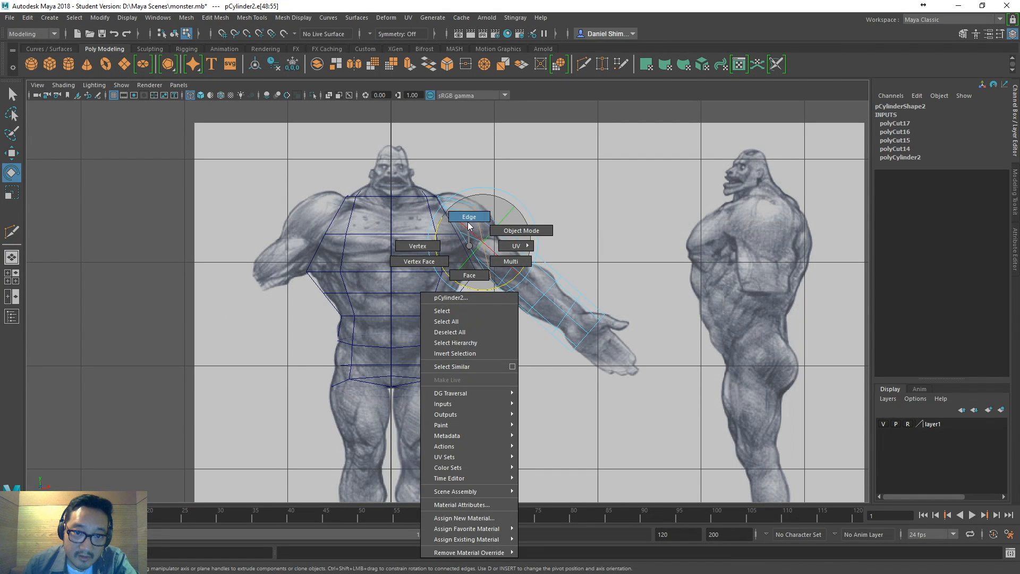
{"action": "left_click", "coordinate": [469, 224]}
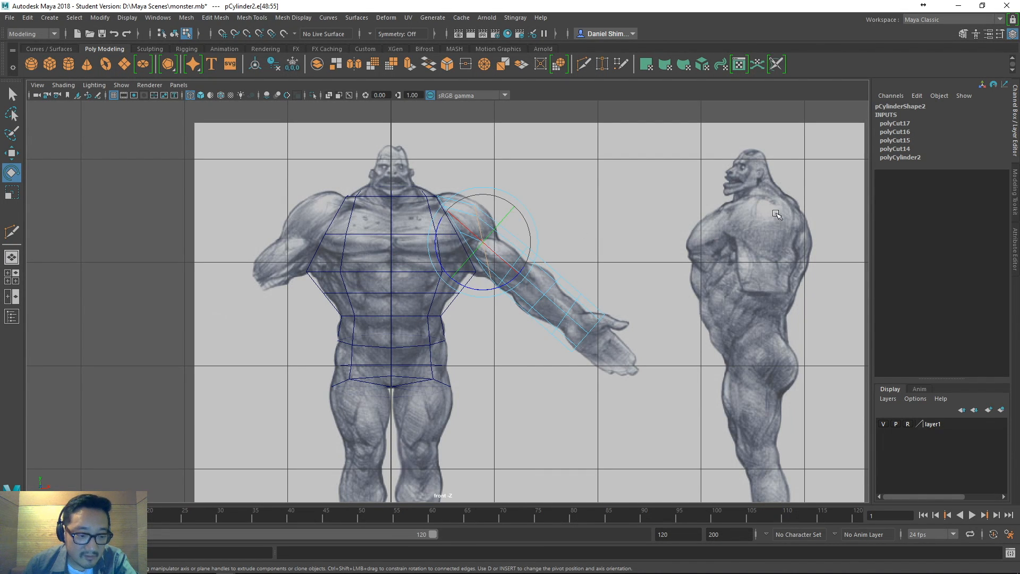
{"action": "key", "text": "q"}
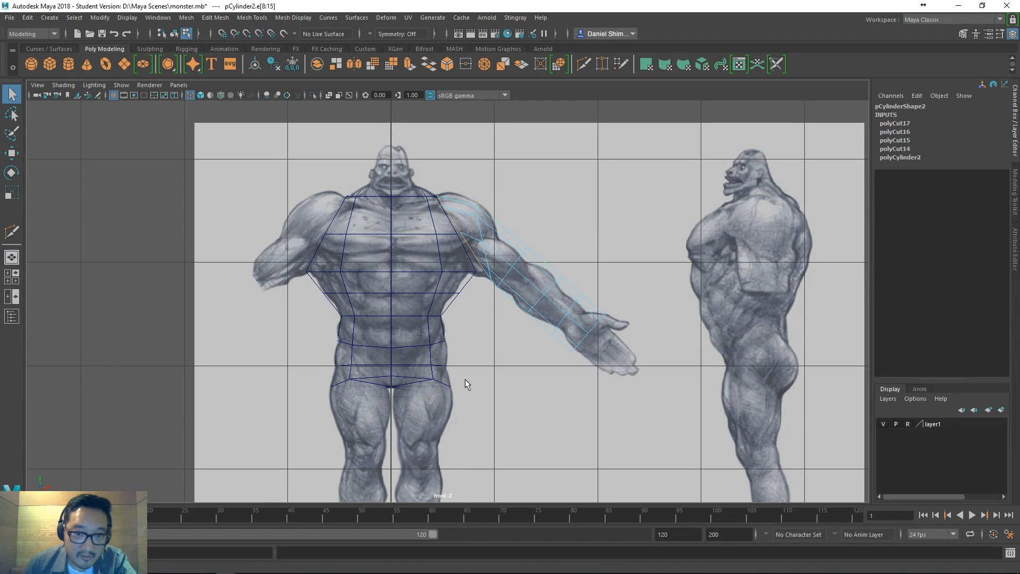
{"action": "key", "text": "e"}
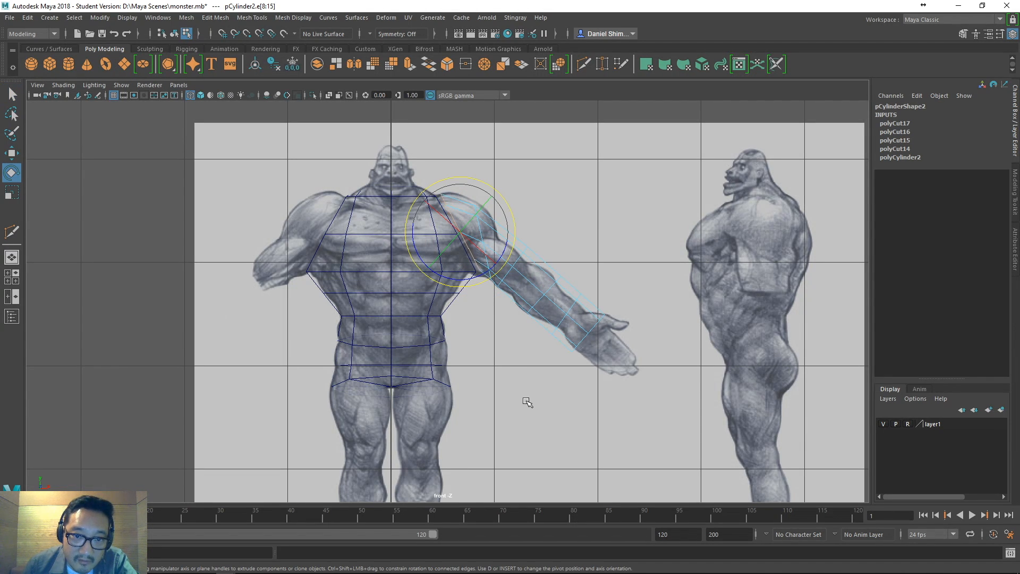
{"action": "right_click_drag", "start_coordinate": [487, 294], "coordinate": [500, 319], "text": "alt"}
{"action": "middle_click_drag", "start_coordinate": [496, 319], "coordinate": [501, 414], "text": "alt"}
{"action": "scroll", "coordinate": [505, 407], "scroll_direction": "up", "scroll_amount": 3}
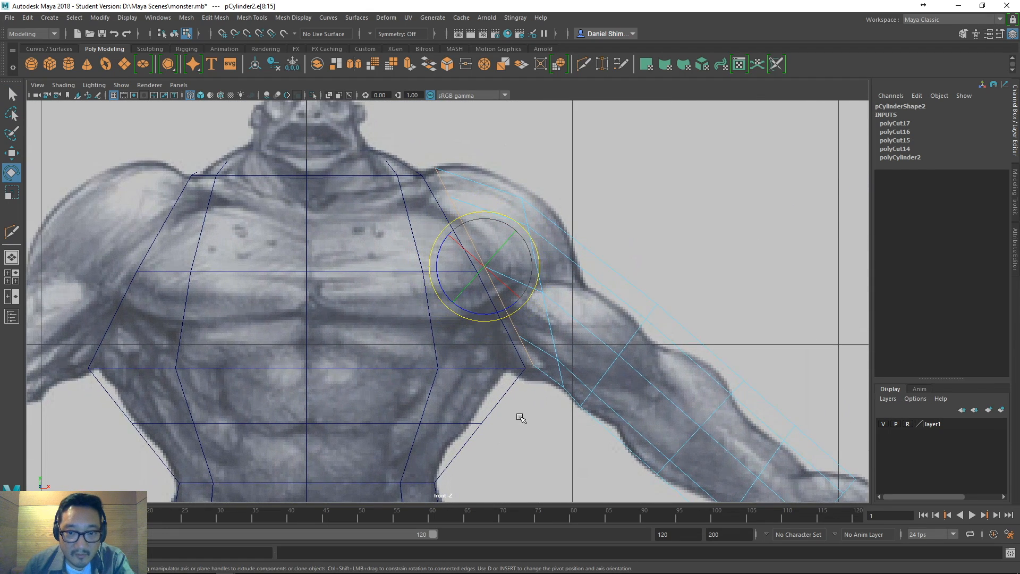
{"action": "key", "text": "w"}
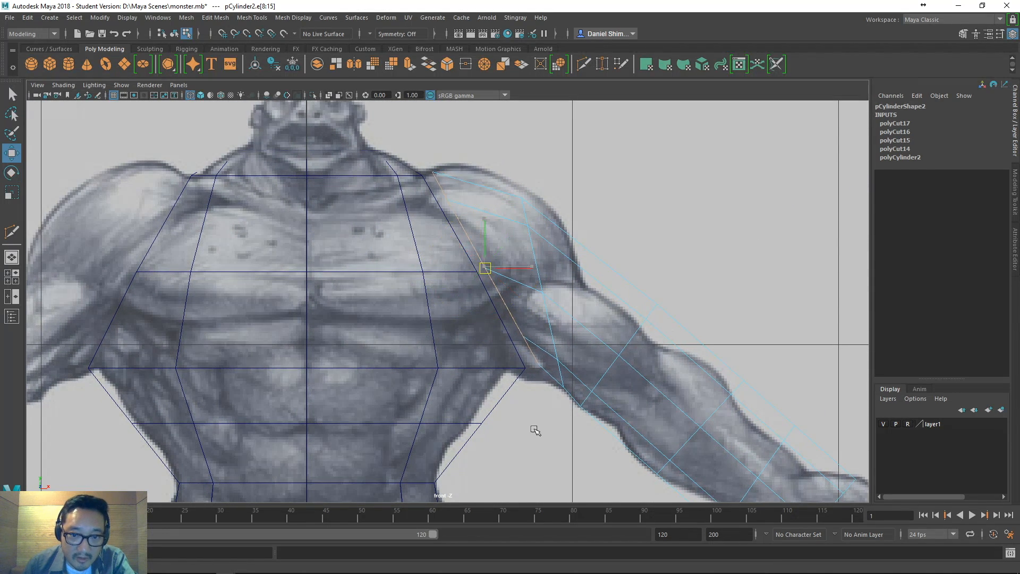
{"action": "middle_click_drag", "start_coordinate": [531, 431], "coordinate": [524, 428]}
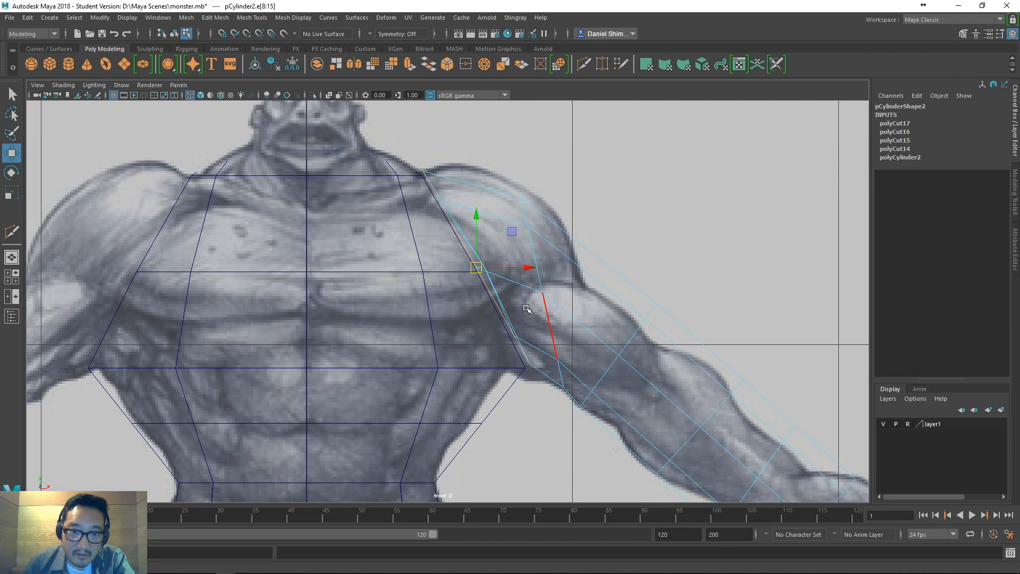
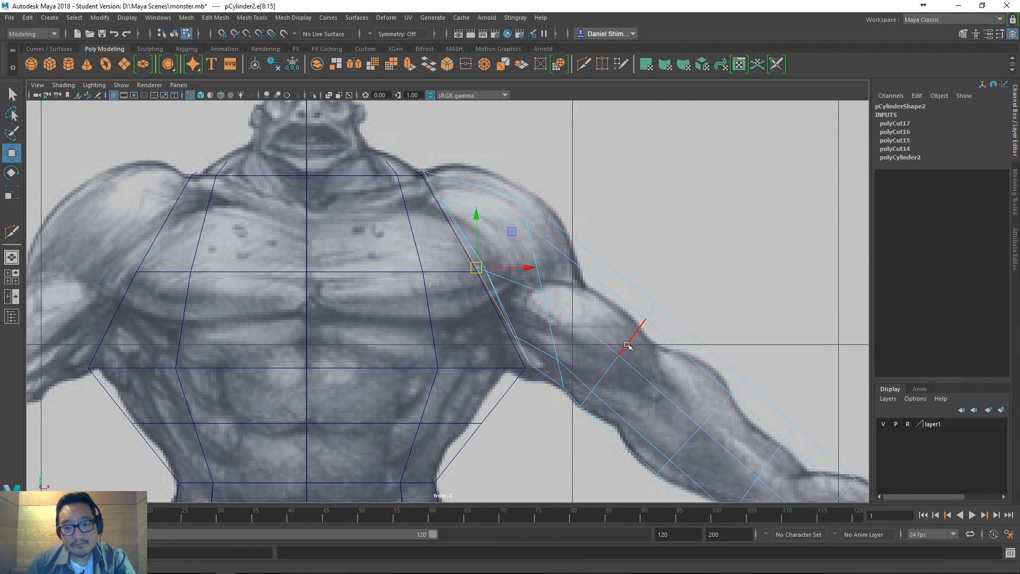
- Select the edge loop above the elbow and slide it slightly along the arm toward the shoulder
{"action": "scroll", "coordinate": [627, 366], "scroll_direction": "down", "scroll_amount": 5}
{"action": "scroll", "coordinate": [507, 364], "scroll_direction": "up", "scroll_amount": 3}
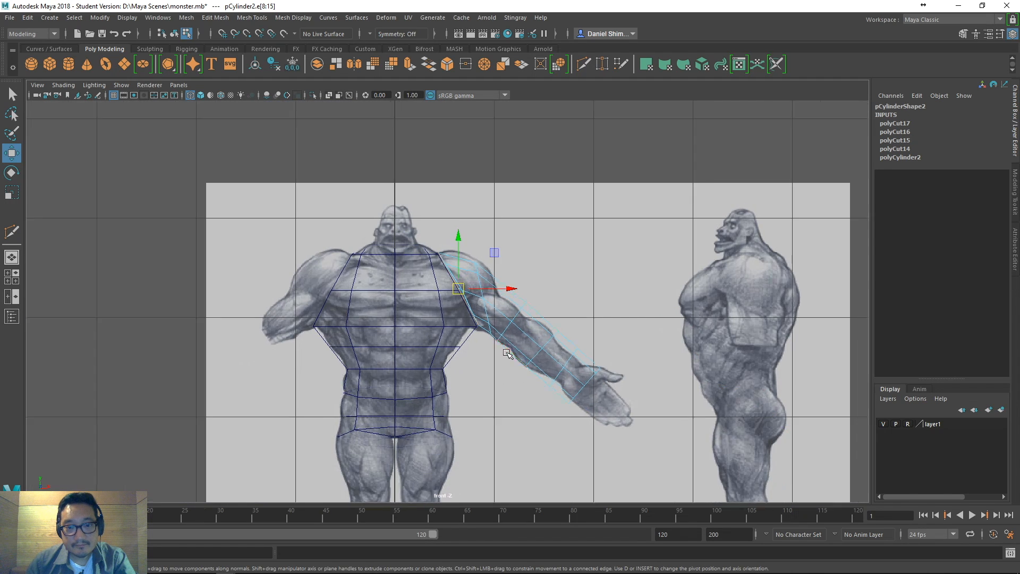
{"action": "double_click", "coordinate": [509, 358]}
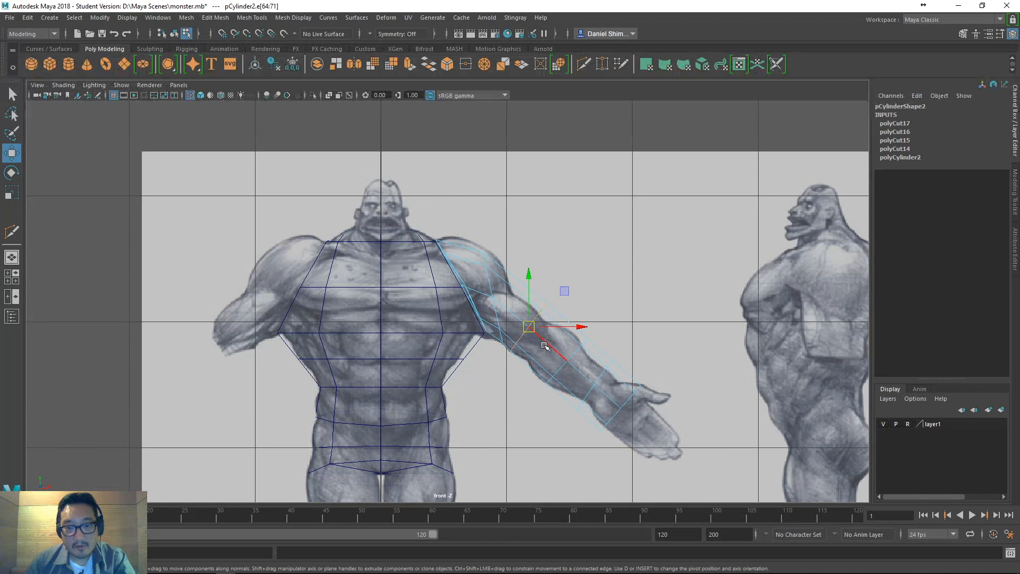
{"action": "key", "text": "r"}
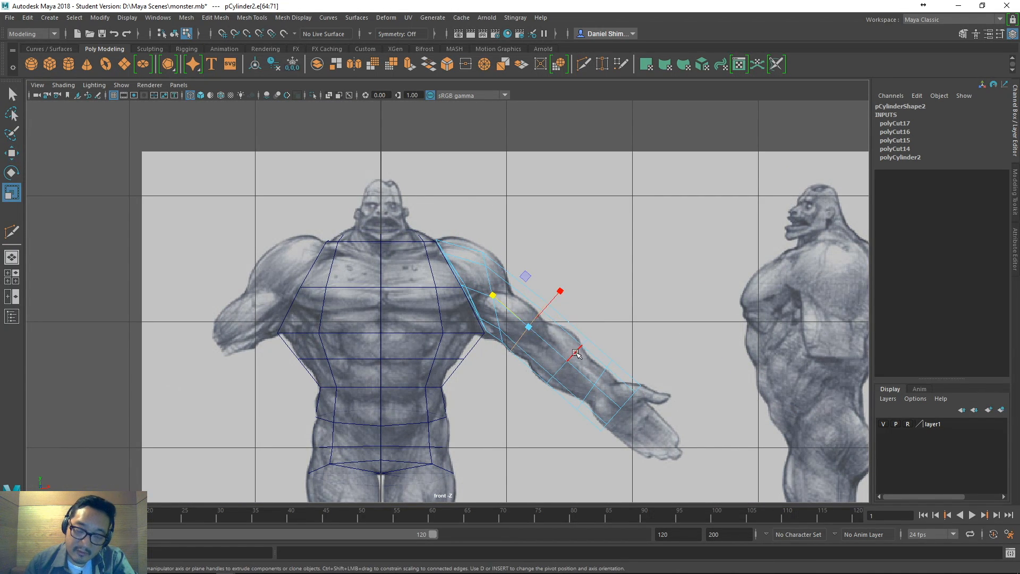
{"action": "key", "text": "w"}
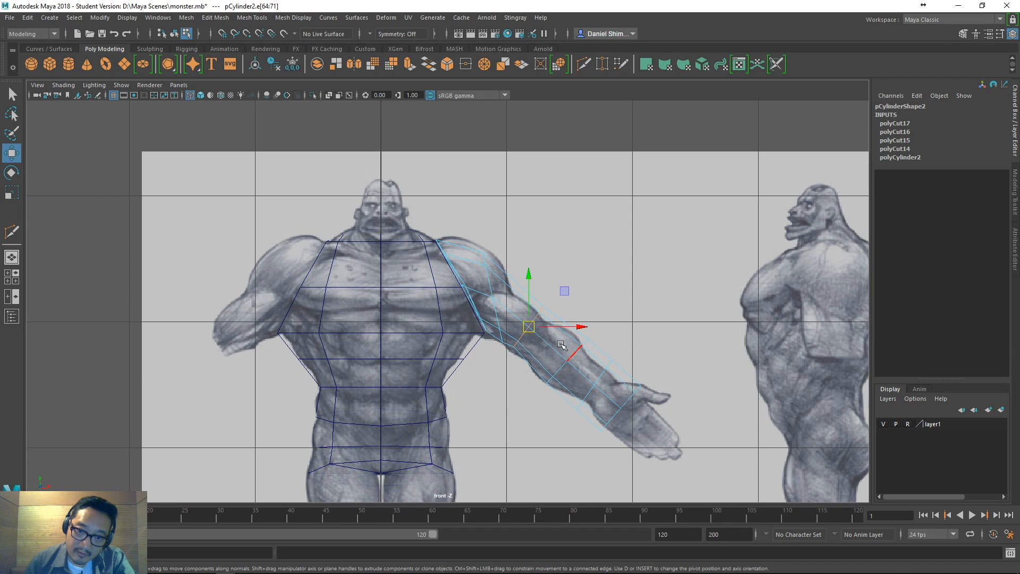
{"action": "middle_click_drag", "start_coordinate": [549, 361], "coordinate": [553, 354], "text": "ctrl+shift"}
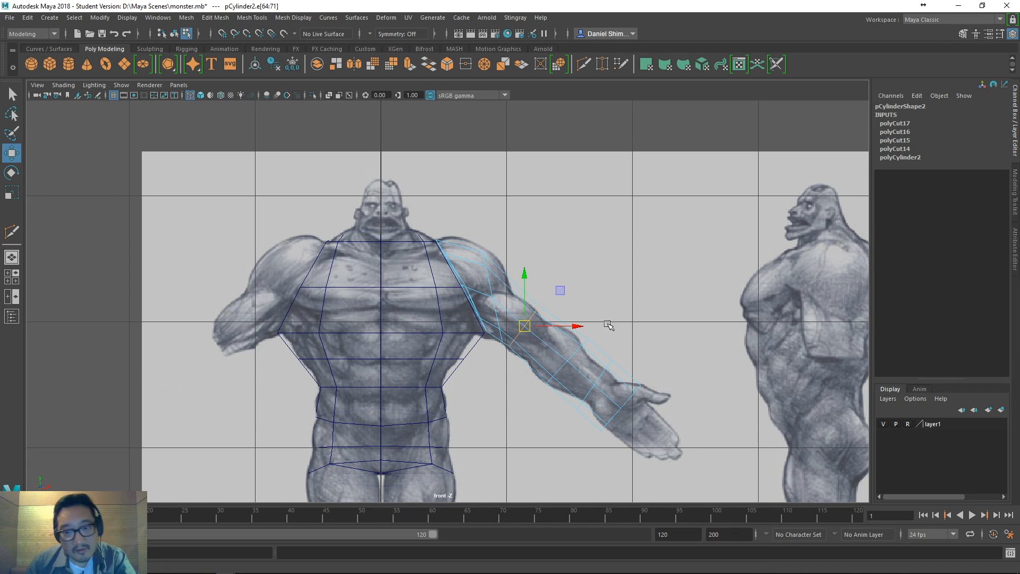
- Slide the forearm's first edge loop up the arm to just below the elbow and tilt it slightly
{"action": "double_click", "coordinate": [580, 372]}
{"action": "middle_click_drag", "start_coordinate": [581, 398], "coordinate": [545, 363], "text": "ctrl+shift"}
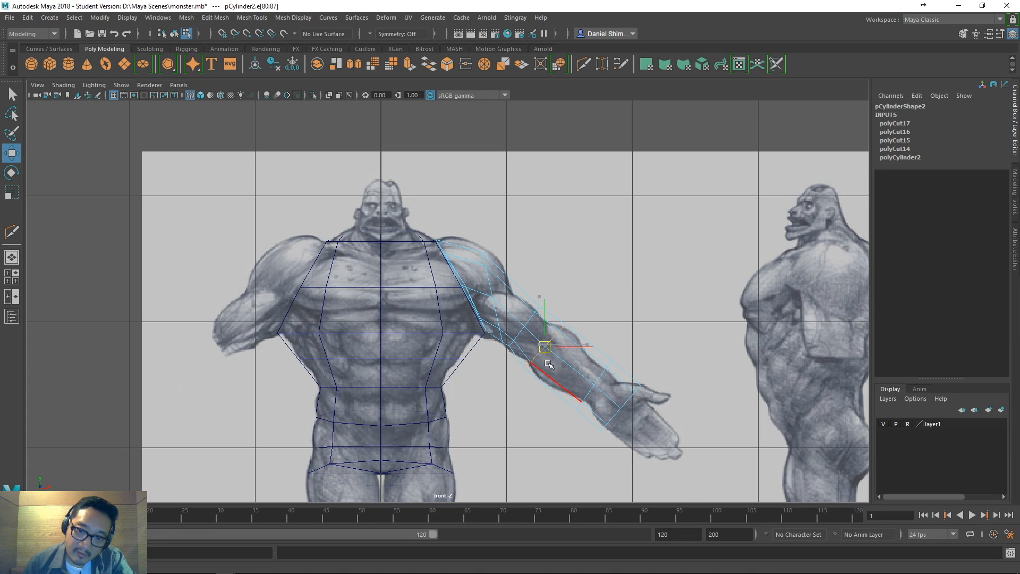
{"action": "key", "text": "e"}
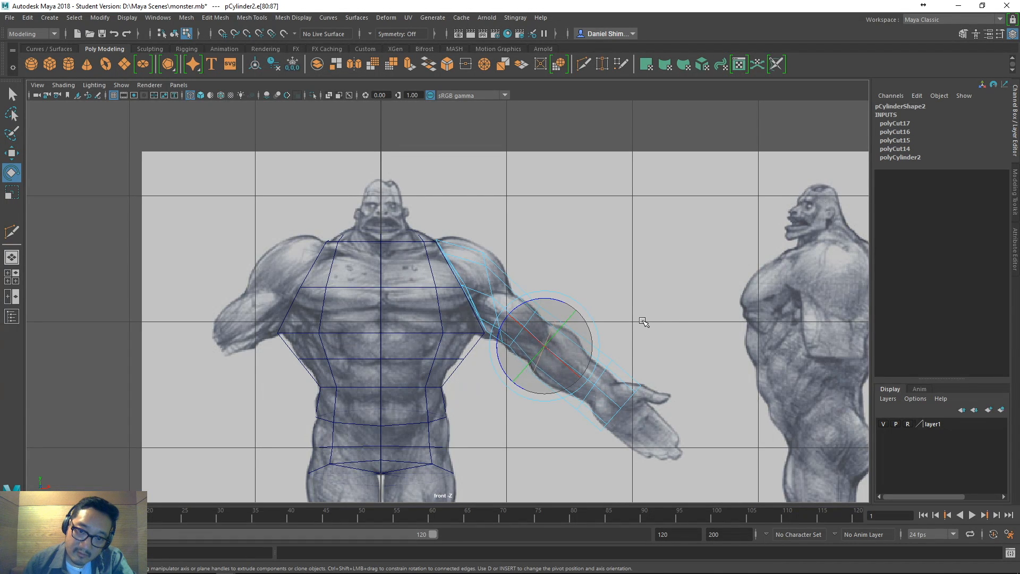
{"action": "left_click", "coordinate": [596, 270]}
{"action": "double_click", "coordinate": [534, 325]}
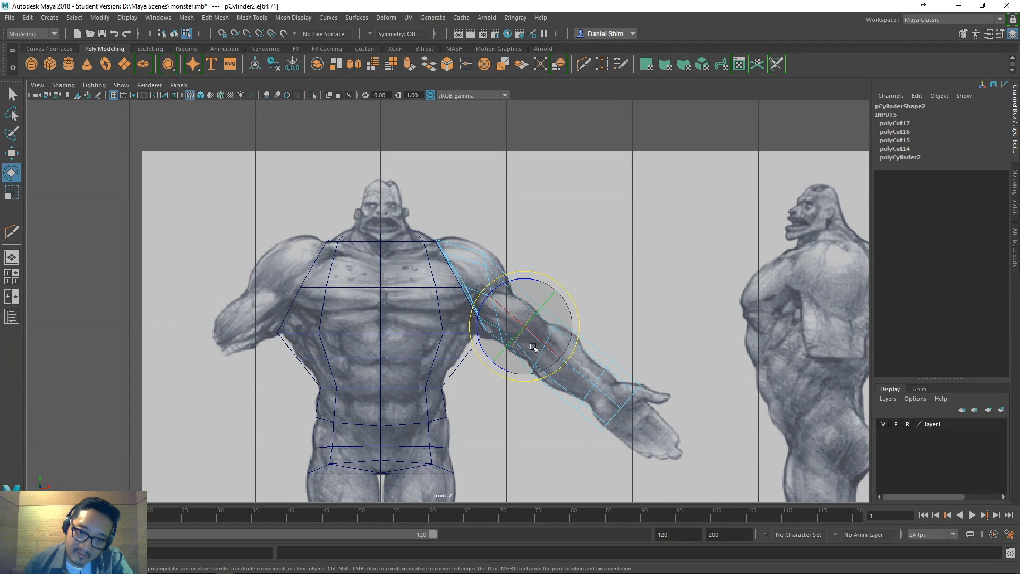
{"action": "mouse_move", "coordinate": [530, 351]}
{"action": "left_mouse_down"}
{"action": "mouse_move", "coordinate": [512, 292]}
{"action": "mouse_move", "coordinate": [560, 355]}
{"action": "mouse_move", "coordinate": [523, 291]}
{"action": "mouse_move", "coordinate": [499, 282]}
{"action": "mouse_move", "coordinate": [523, 336]}
{"action": "left_mouse_up"}
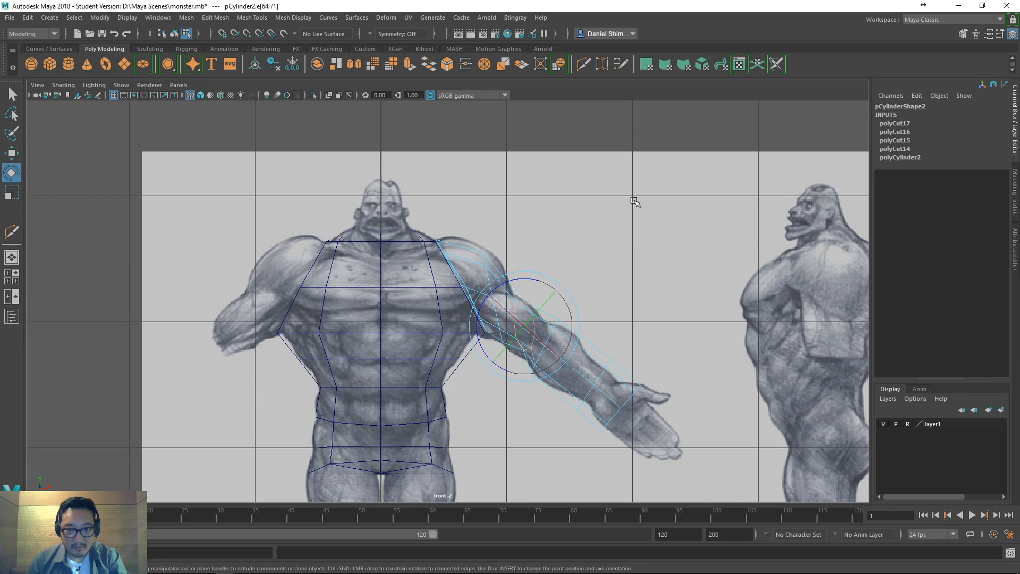
{"action": "key", "text": "ctrl+z"}
{"action": "left_click", "coordinate": [652, 285]}
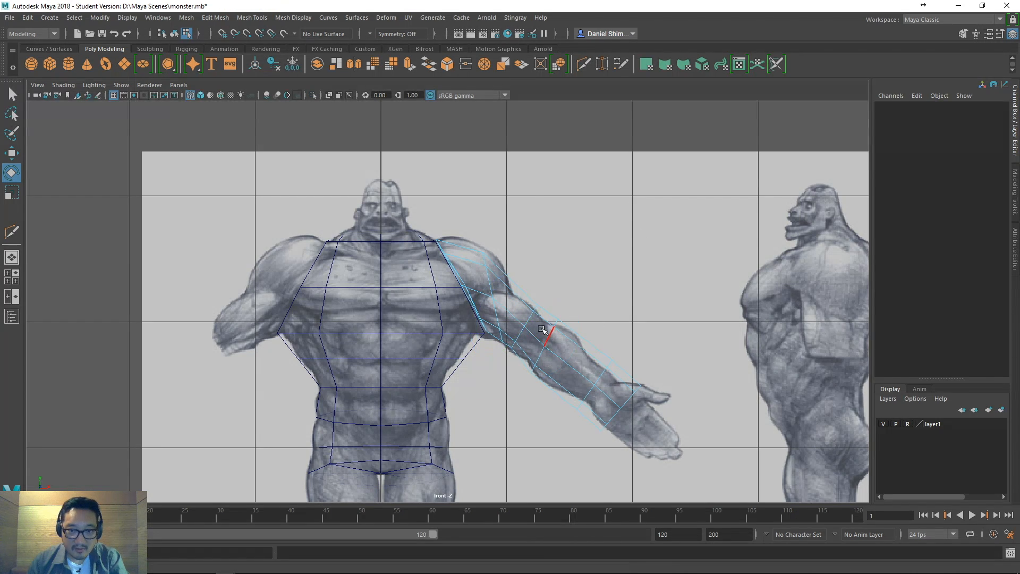
- Tilt the edge loop above the elbow, move it down onto the elbow crease and adjust its scale to the arm's outline
{"action": "double_click", "coordinate": [529, 322]}
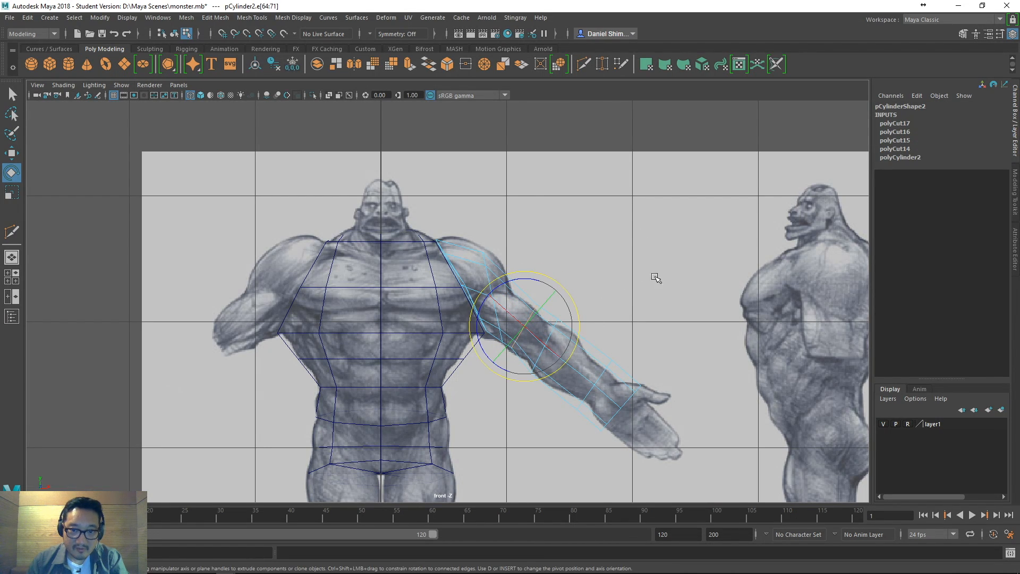
{"action": "mouse_move", "coordinate": [529, 278]}
{"action": "left_mouse_down"}
{"action": "mouse_move", "coordinate": [493, 280]}
{"action": "mouse_move", "coordinate": [534, 282]}
{"action": "mouse_move", "coordinate": [522, 280]}
{"action": "left_mouse_up"}
{"action": "key", "text": "w"}
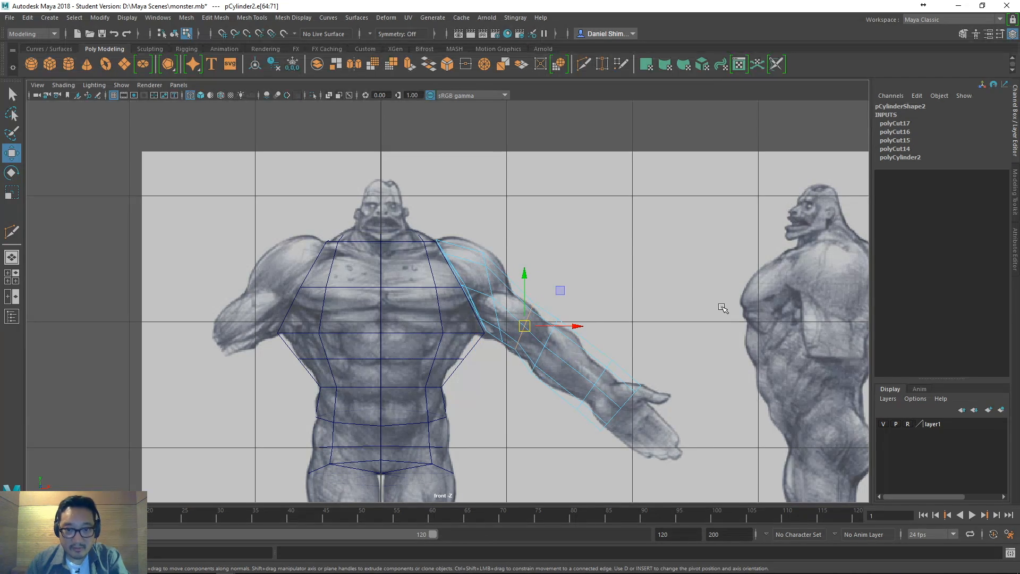
{"action": "middle_click_drag", "start_coordinate": [693, 281], "coordinate": [706, 293]}
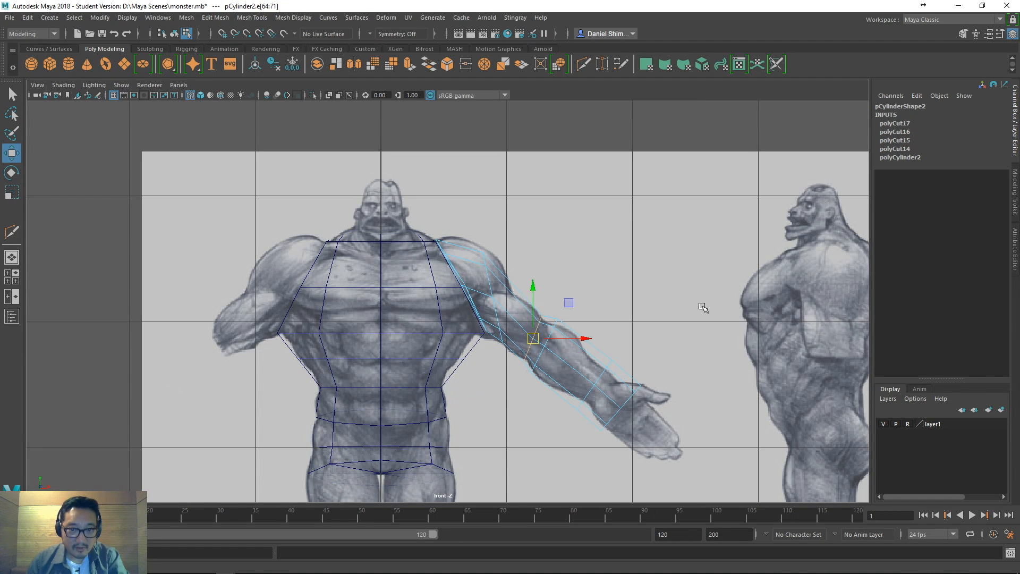
{"action": "middle_click_drag", "start_coordinate": [689, 261], "coordinate": [694, 264]}
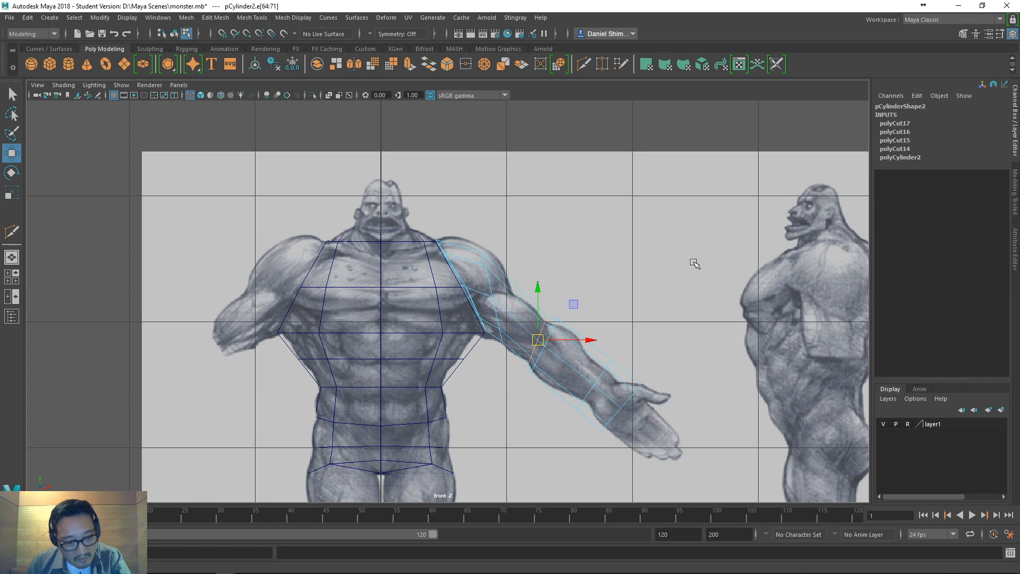
{"action": "key", "text": "r"}
{"action": "left_click_drag", "start_coordinate": [568, 305], "coordinate": [569, 311]}
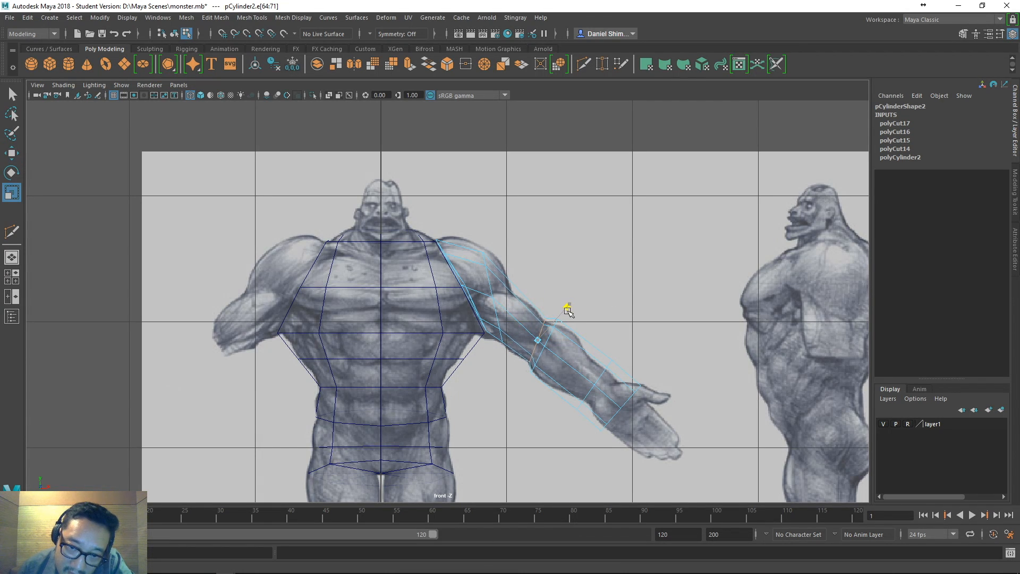
{"action": "key", "text": "w"}
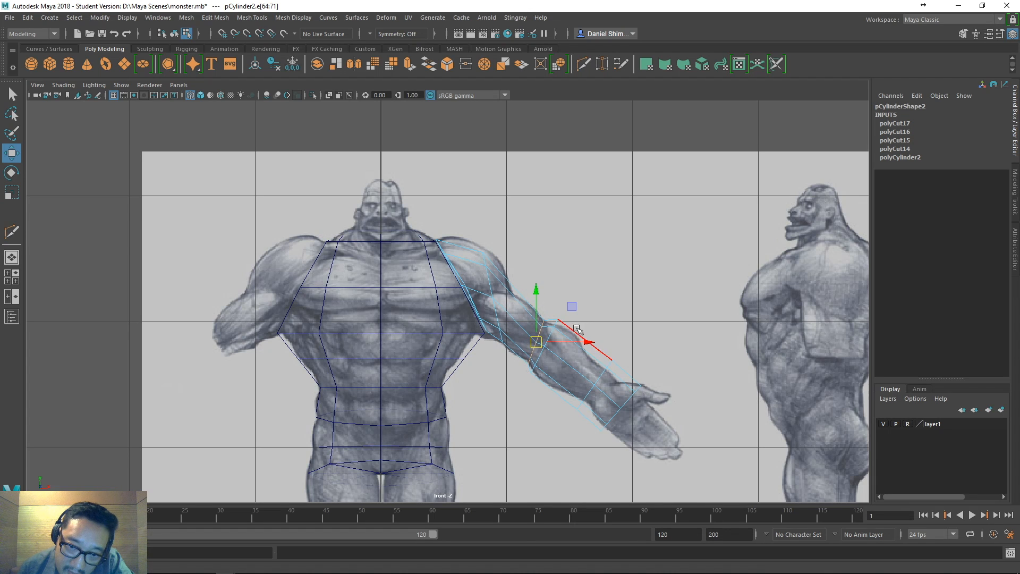
- Select the whole edge loop just below the elbow on the arm cylinder
{"action": "left_click", "coordinate": [548, 335]}
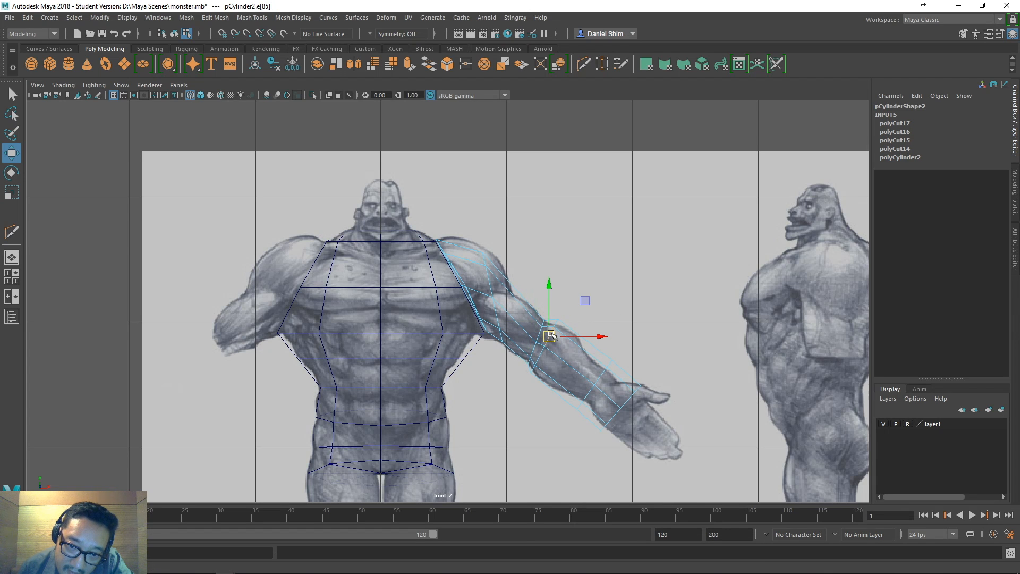
{"action": "key", "text": "q"}
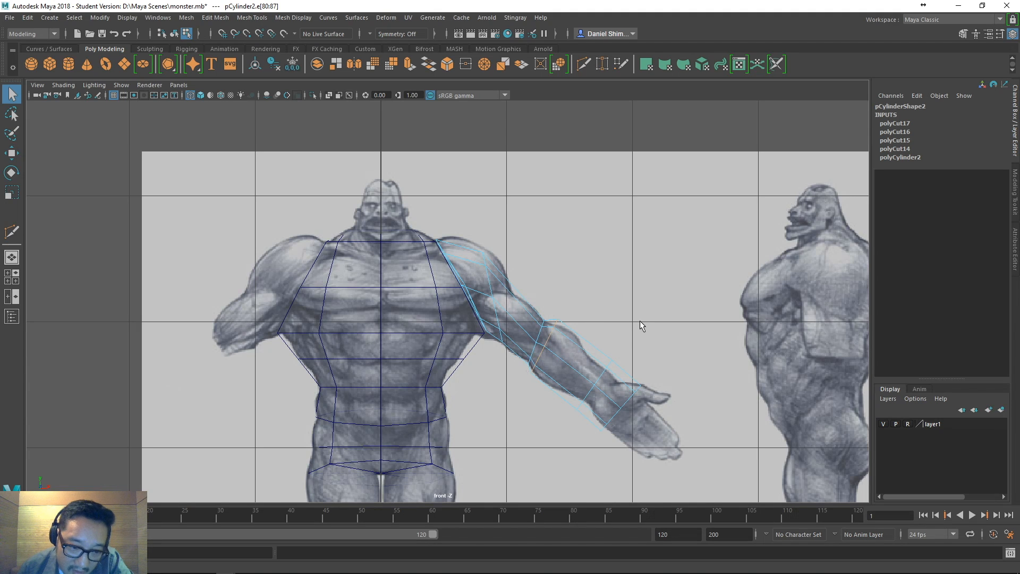
- Nudge the elbow edge loop, then move the next loop up to the middle of the forearm and scale it to the reference outline
{"action": "key", "text": "w"}
{"action": "middle_click_drag", "start_coordinate": [664, 293], "coordinate": [663, 298]}
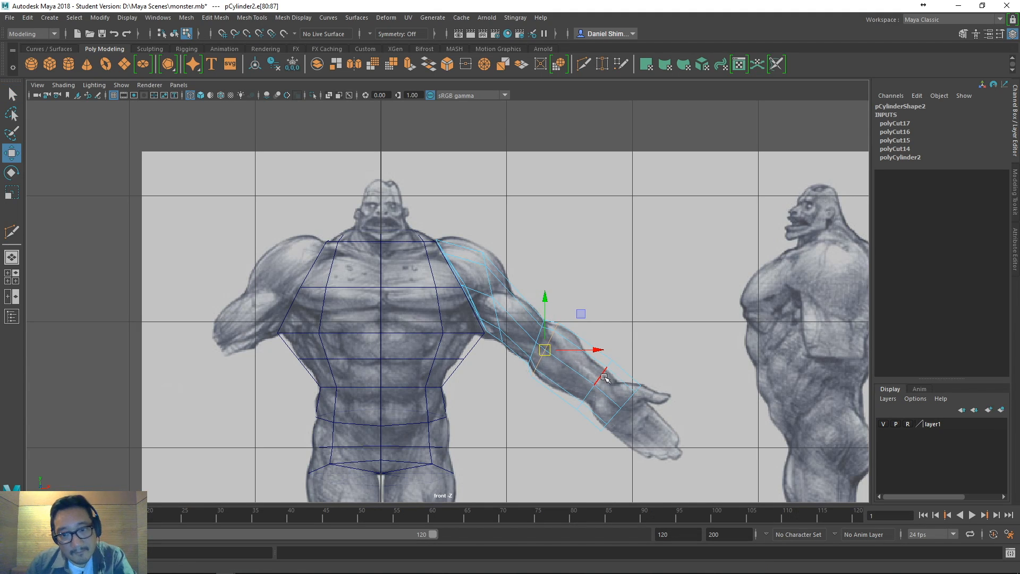
{"action": "double_click", "coordinate": [603, 379]}
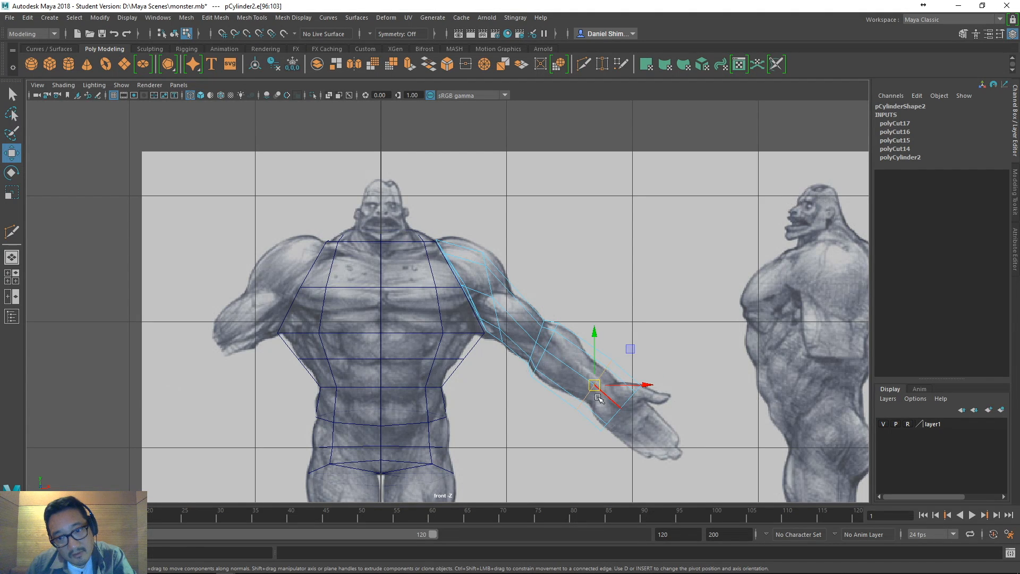
{"action": "left_click_drag", "start_coordinate": [594, 384], "coordinate": [572, 370]}
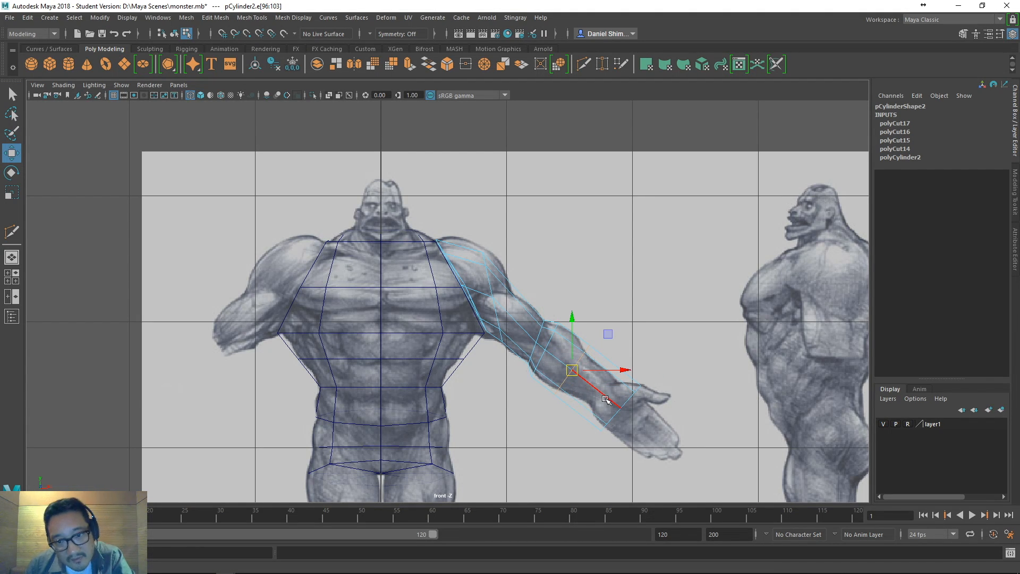
{"action": "key", "text": "r"}
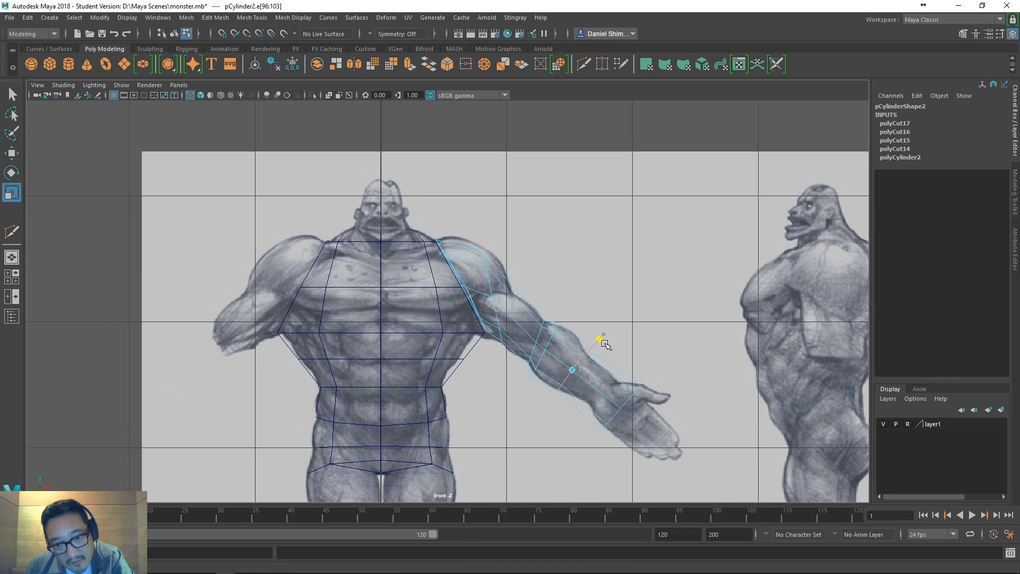
{"action": "key", "text": "w"}
{"action": "left_click_drag", "start_coordinate": [572, 371], "coordinate": [578, 372]}
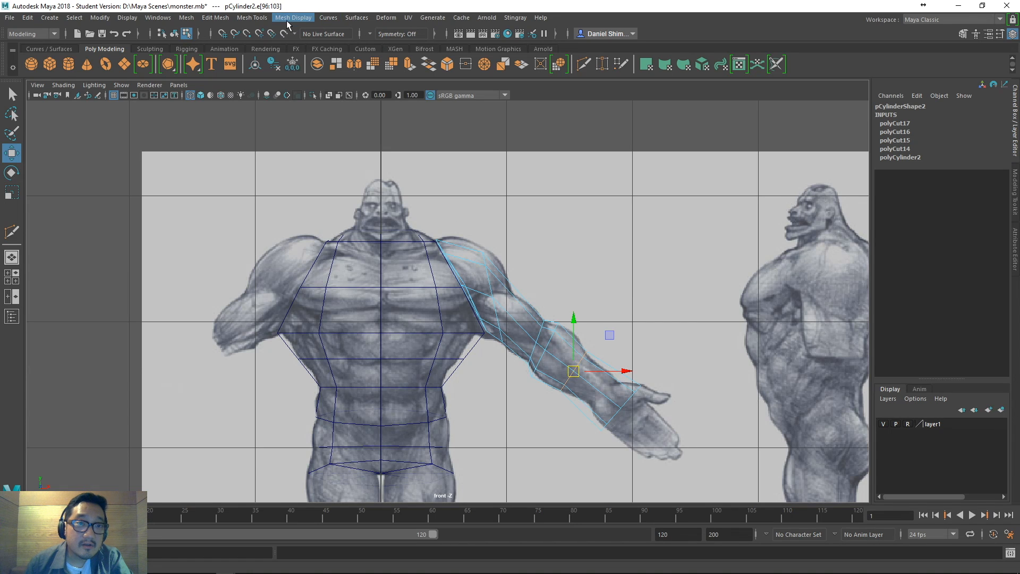
- Cut a new edge loop across the forearm just above the wrist and scale it to fit the reference
{"action": "left_click", "coordinate": [251, 18]}
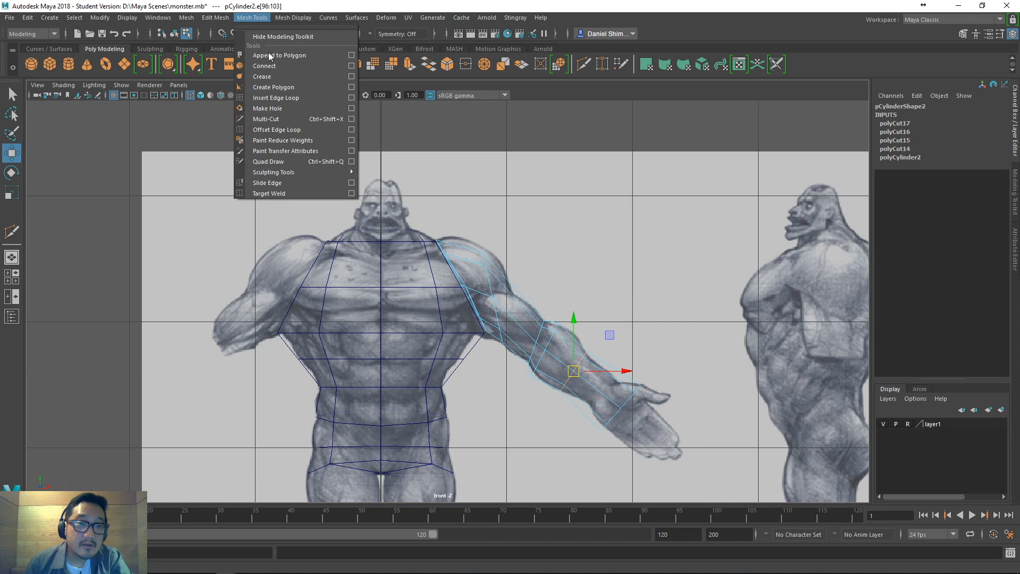
{"action": "left_click", "coordinate": [293, 129]}
{"action": "left_click_drag", "start_coordinate": [630, 355], "coordinate": [573, 431]}
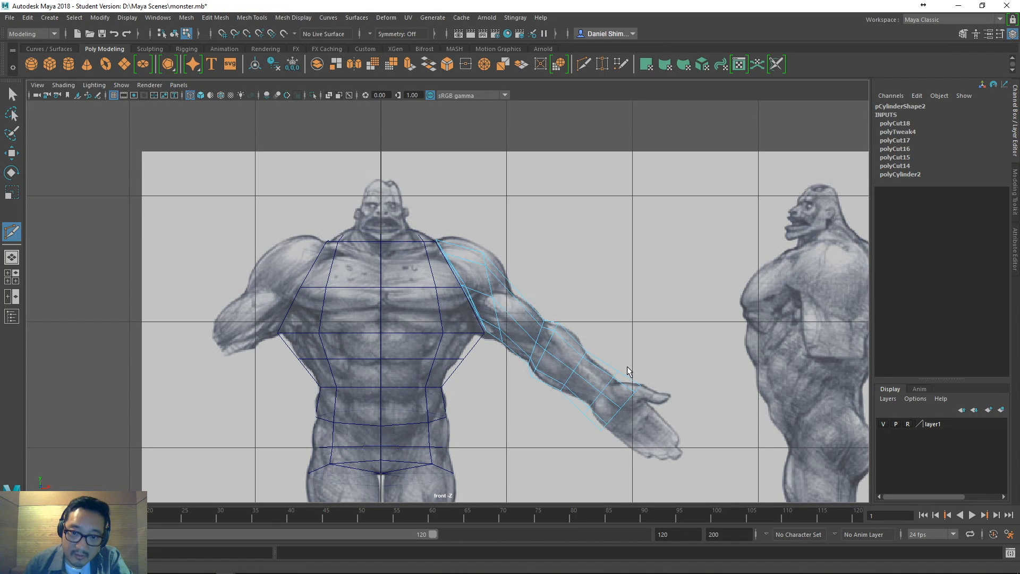
{"action": "key", "text": "q"}
{"action": "double_click", "coordinate": [606, 381]}
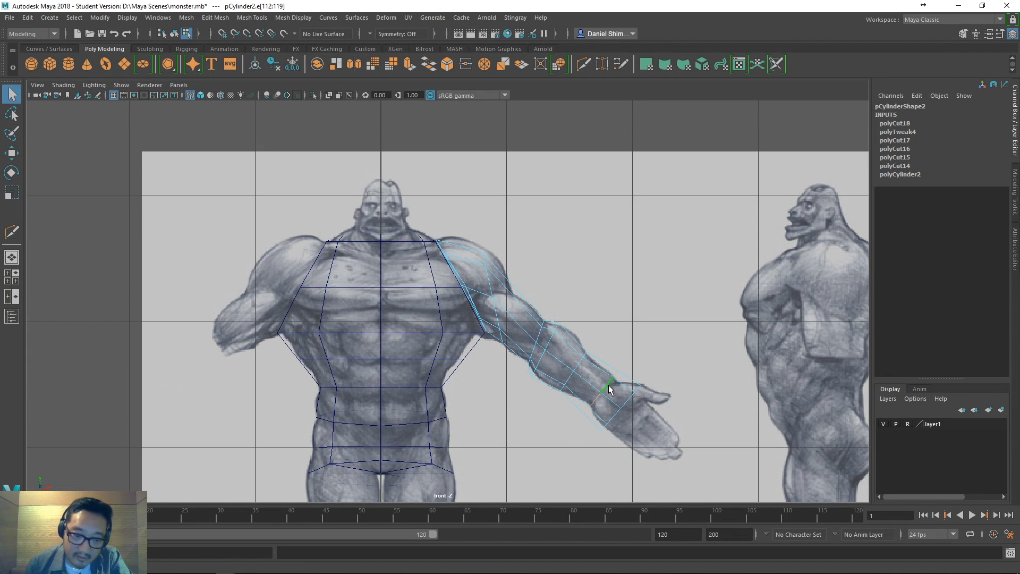
{"action": "key", "text": "r"}
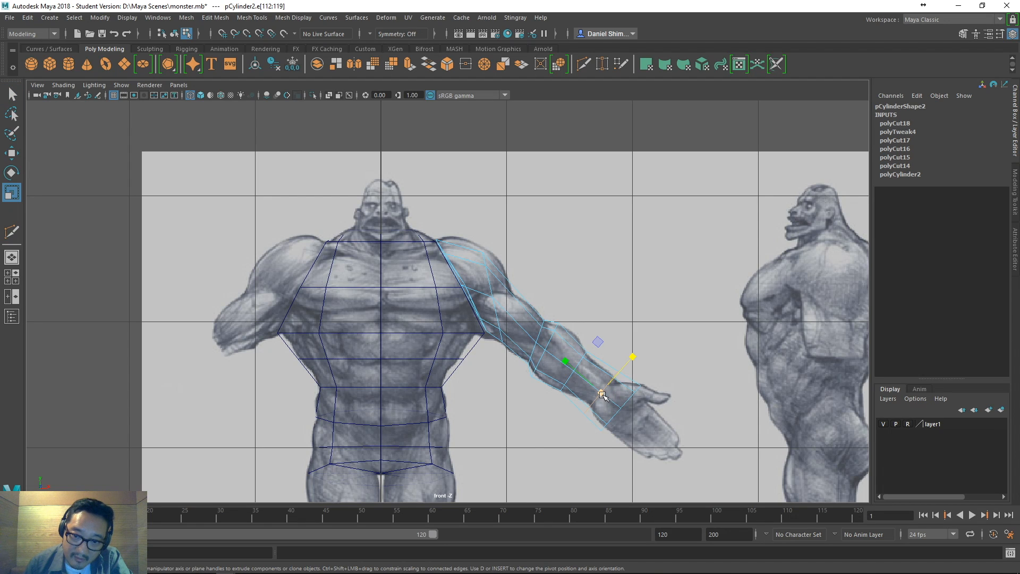
{"action": "mouse_move", "coordinate": [601, 393]}
{"action": "left_mouse_down"}
{"action": "mouse_move", "coordinate": [624, 404]}
{"action": "mouse_move", "coordinate": [602, 393]}
{"action": "left_mouse_up"}
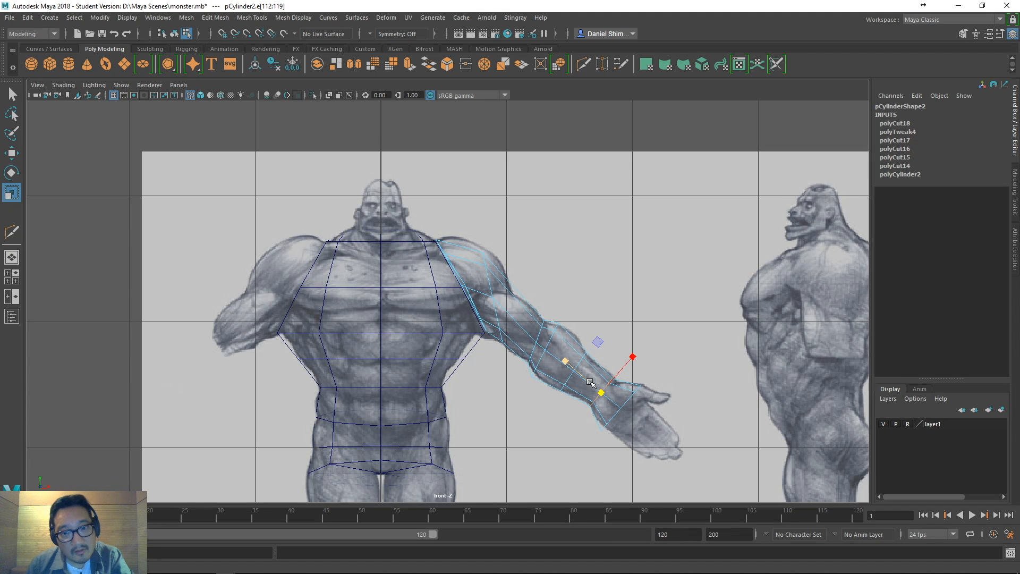
- Scale and move the edge loop between shoulder and upper arm to follow the drawn shoulder muscle
{"action": "double_click", "coordinate": [487, 285]}
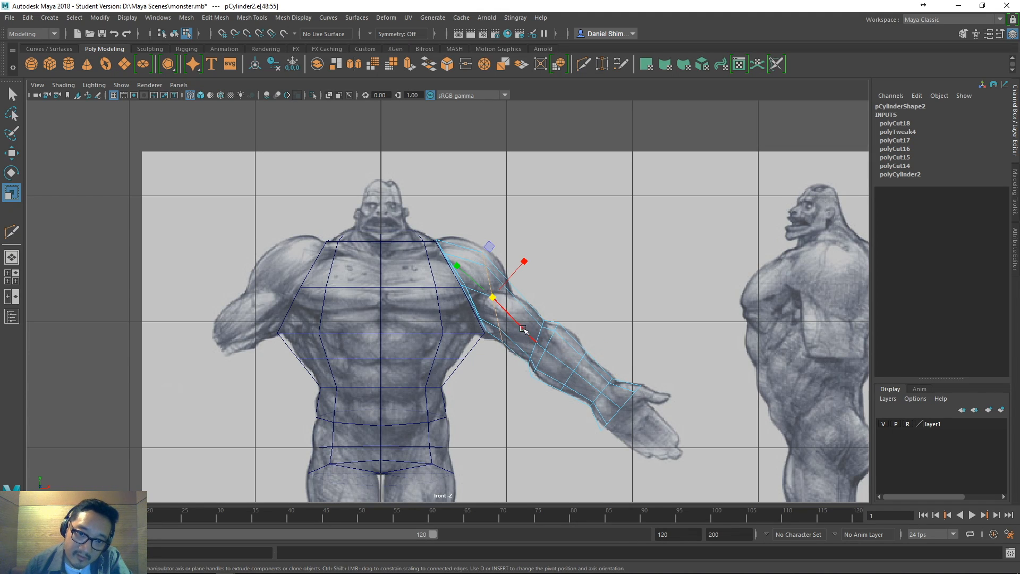
{"action": "left_click_drag", "start_coordinate": [493, 297], "coordinate": [499, 299]}
{"action": "key", "text": "w"}
{"action": "left_click_drag", "start_coordinate": [487, 294], "coordinate": [486, 295]}
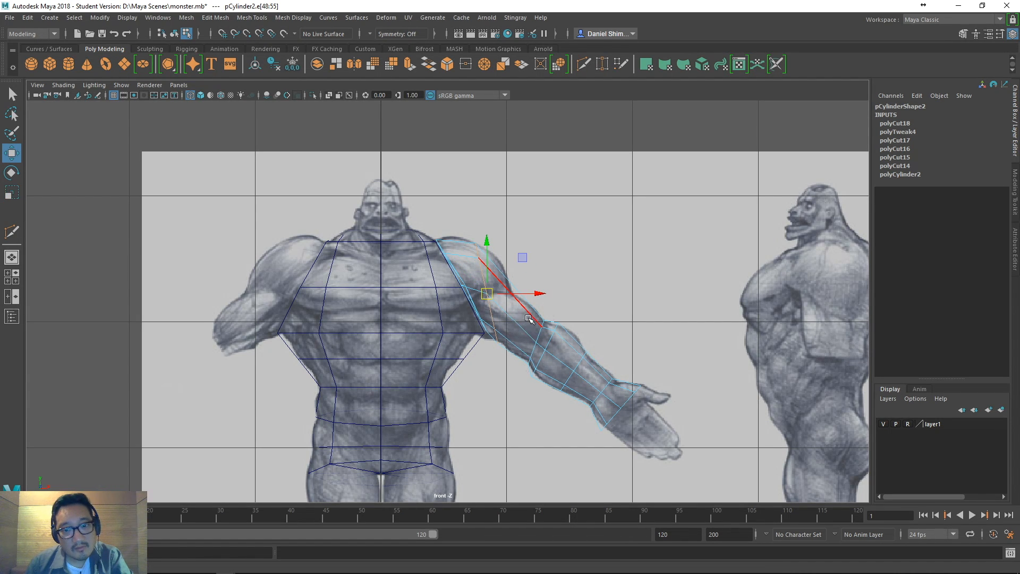
- Cut a new edge loop across the middle of the upper arm with Multi-Cut, redoing the slice until its angle suits the arm
{"action": "left_click", "coordinate": [255, 17]}
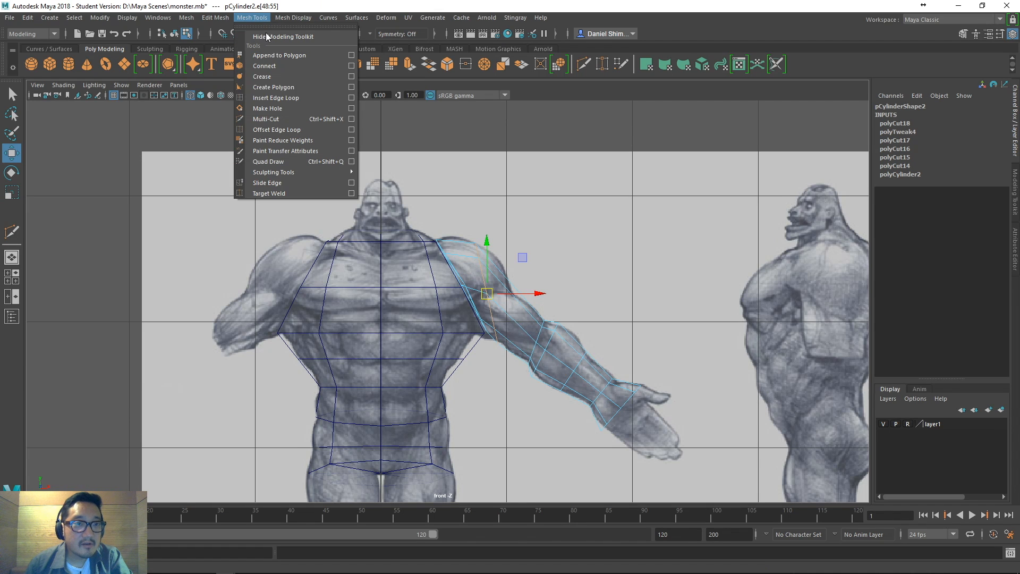
{"action": "left_click", "coordinate": [295, 117]}
{"action": "left_click", "coordinate": [524, 267]}
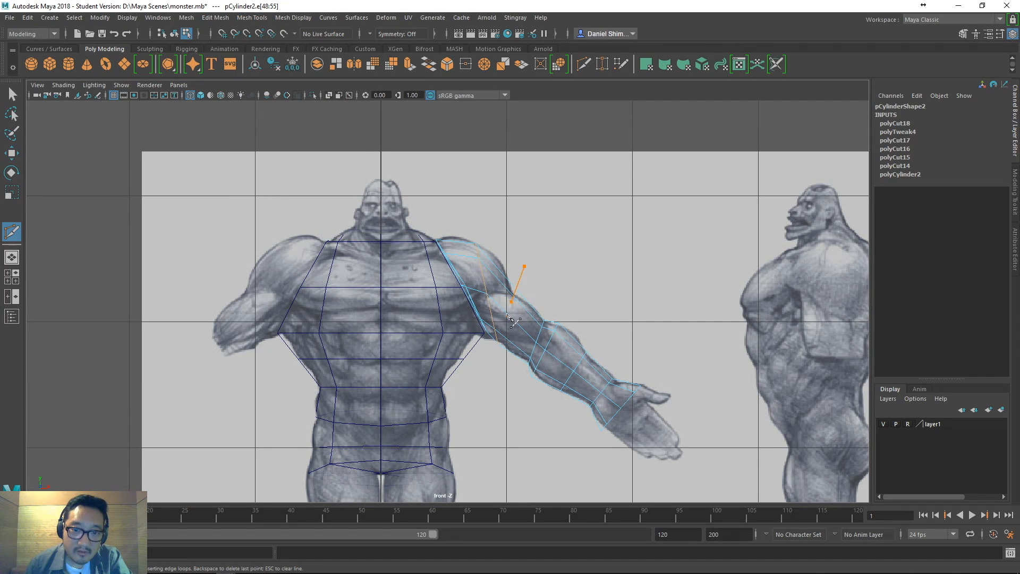
{"action": "left_click", "coordinate": [497, 387]}
{"action": "key", "text": "Return"}
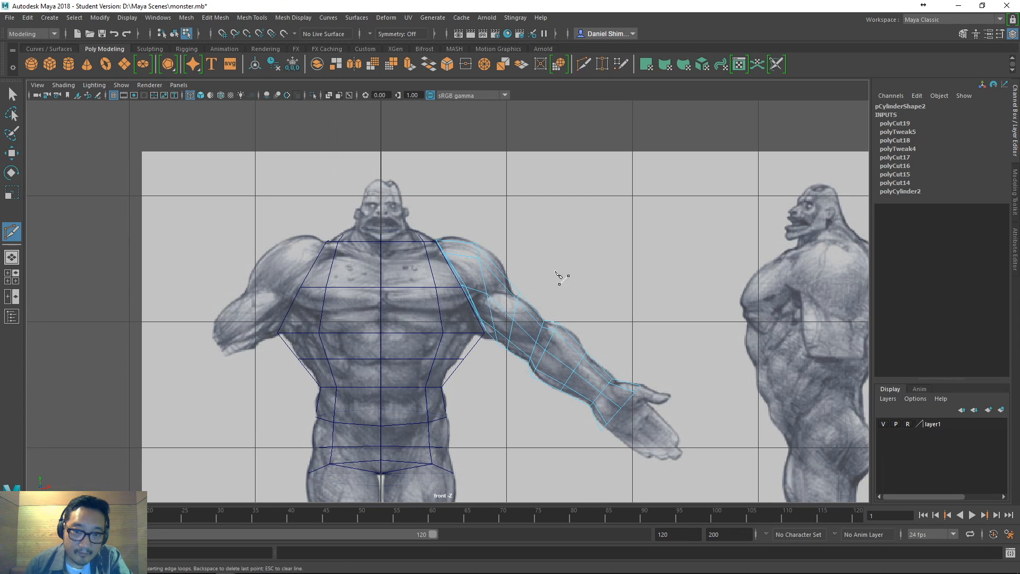
{"action": "key", "text": "ctrl+z"}
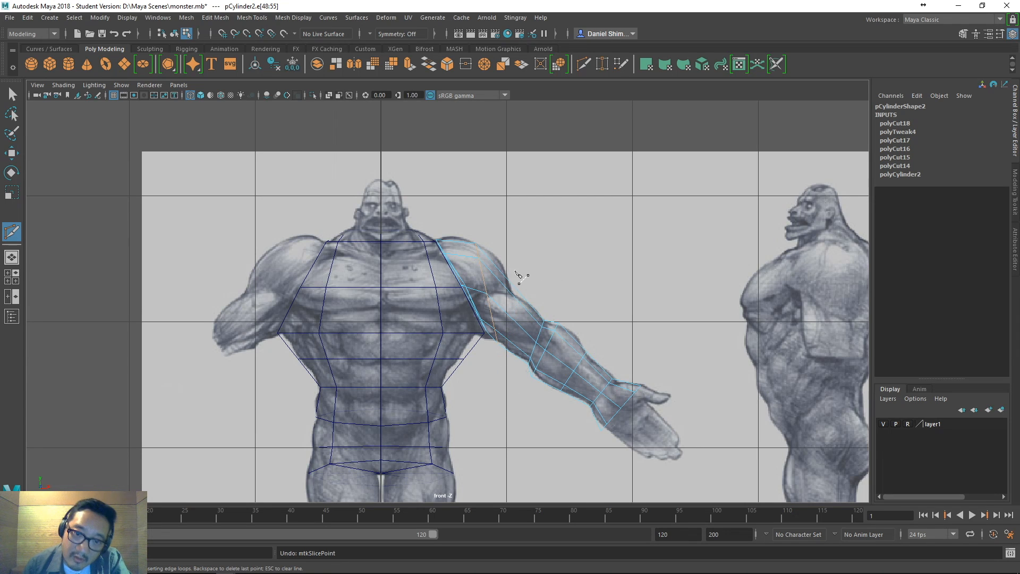
{"action": "left_click", "coordinate": [514, 274]}
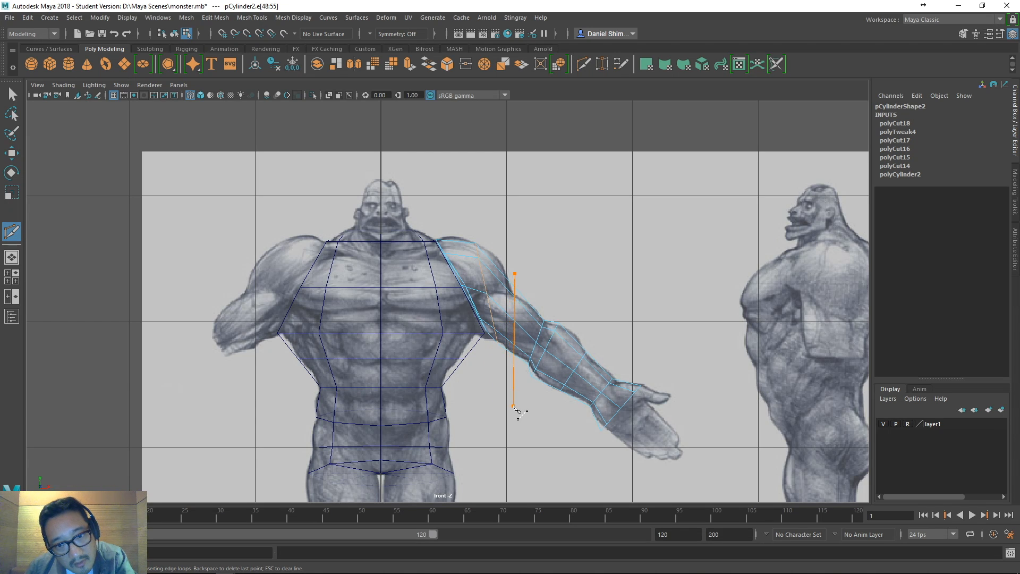
{"action": "key", "text": "ctrl+z"}
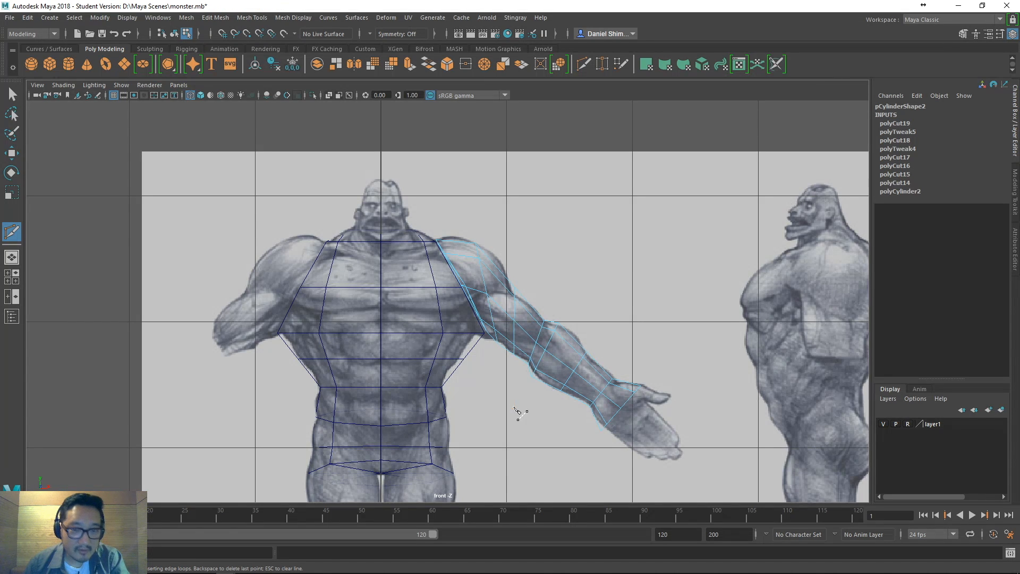
{"action": "left_click", "coordinate": [549, 267]}
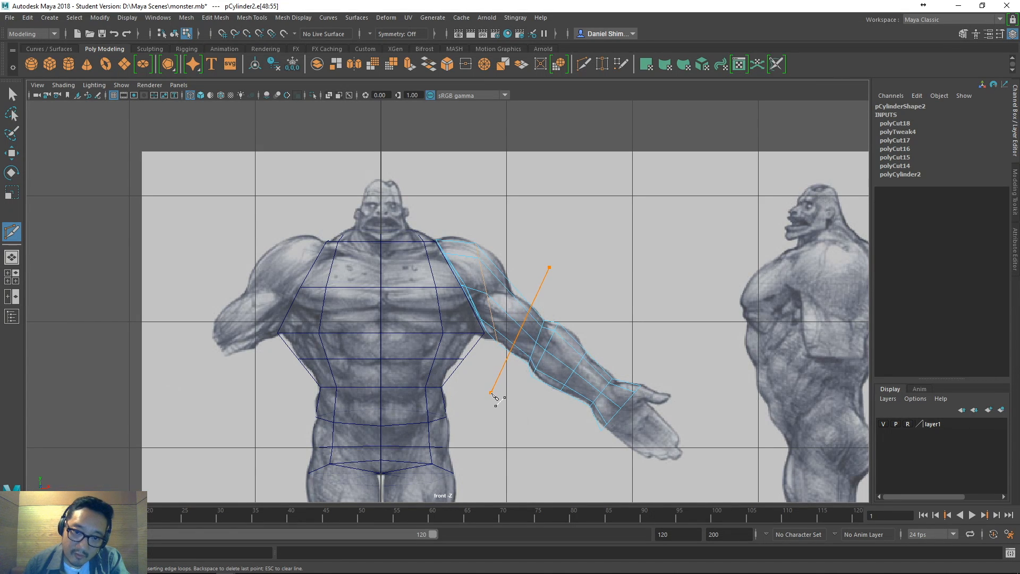
{"action": "key", "text": "Return"}
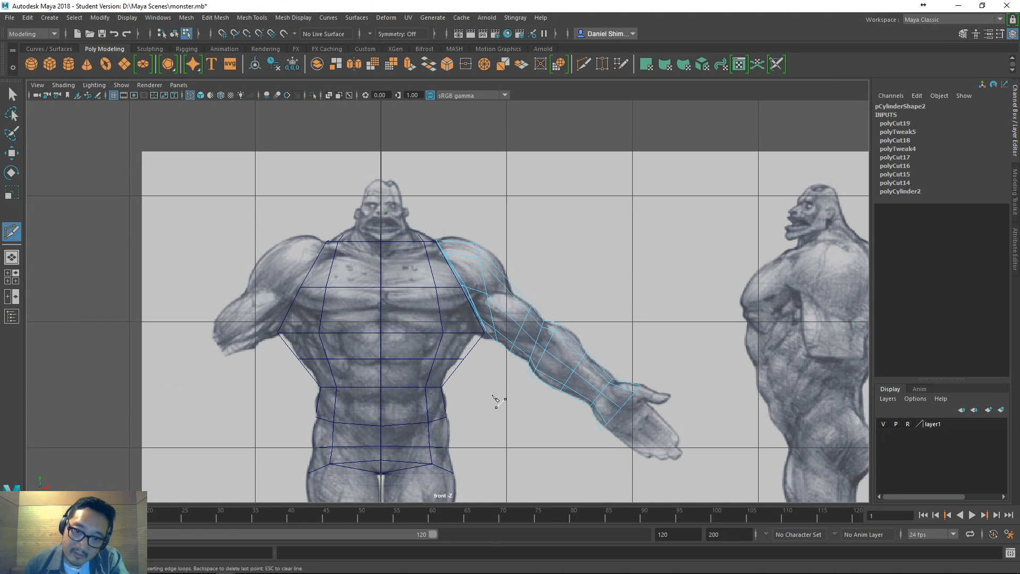
{"action": "key", "text": "ctrl+z"}
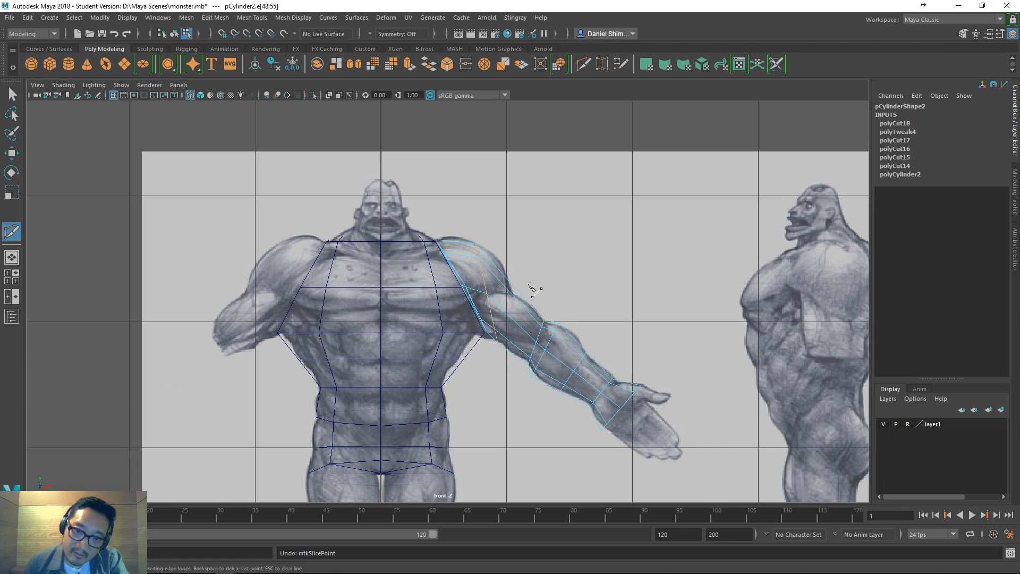
{"action": "right_click", "coordinate": [502, 378]}
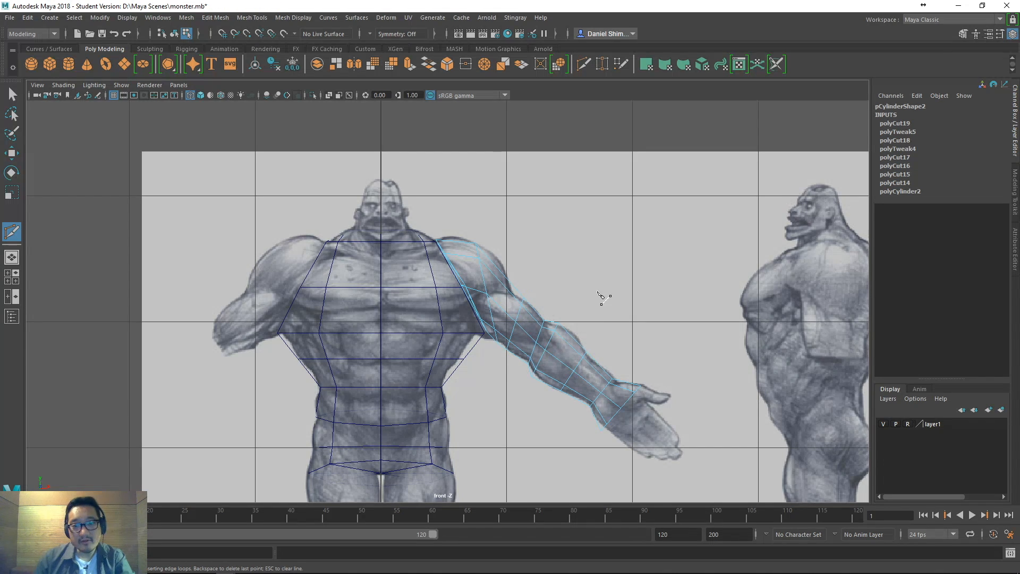
- Scale, rotate and move the new upper-arm edge loop to match the drawn arm's contour
{"action": "key", "text": "q"}
{"action": "double_click", "coordinate": [518, 317]}
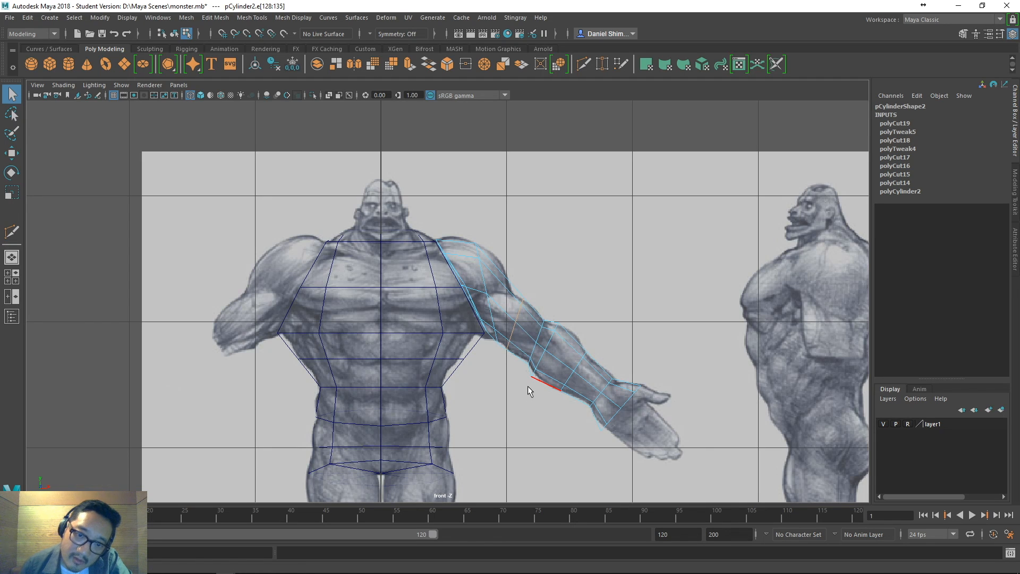
{"action": "key", "text": "r"}
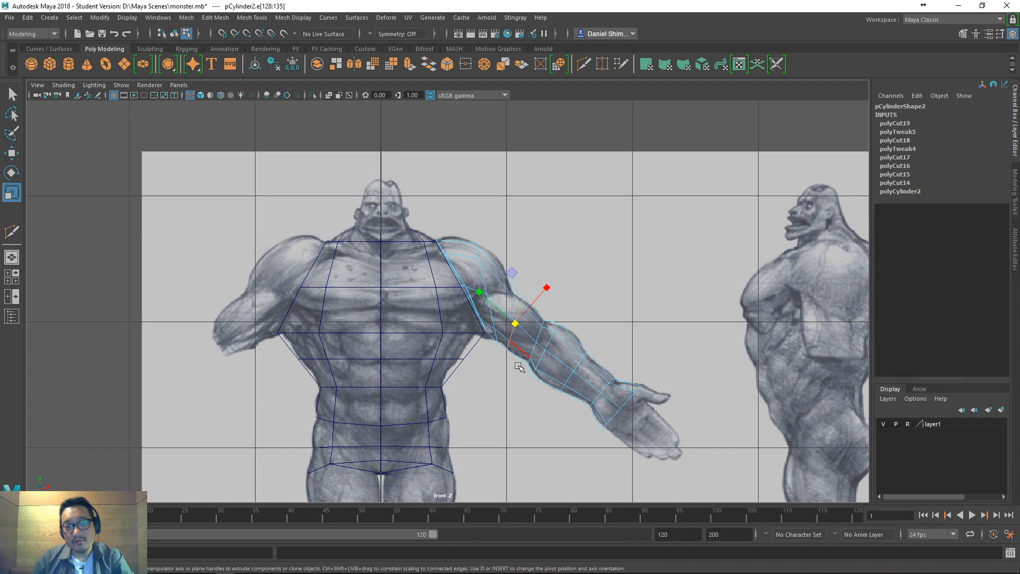
{"action": "middle_click_drag", "start_coordinate": [512, 391], "coordinate": [523, 394]}
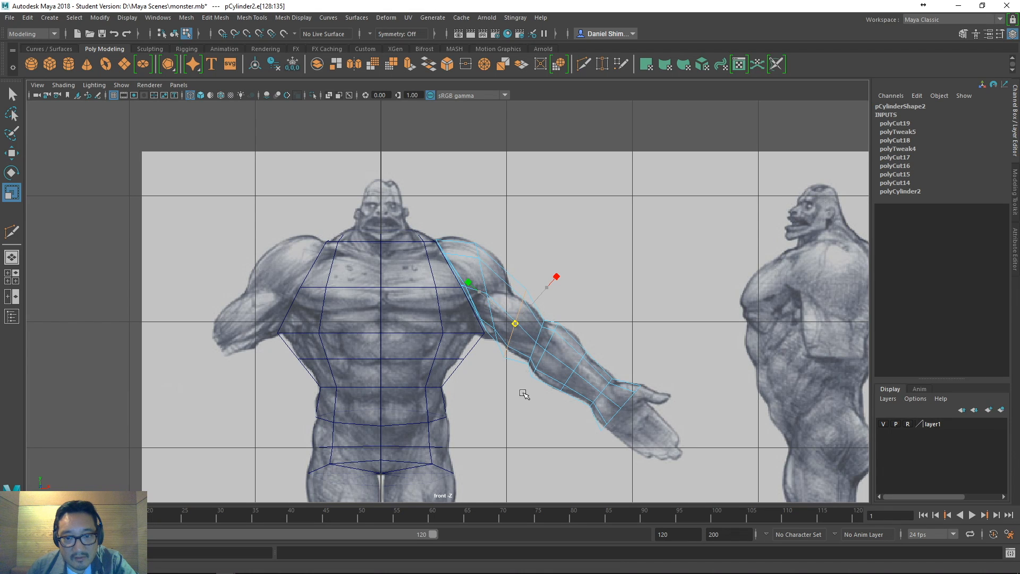
{"action": "key", "text": "w"}
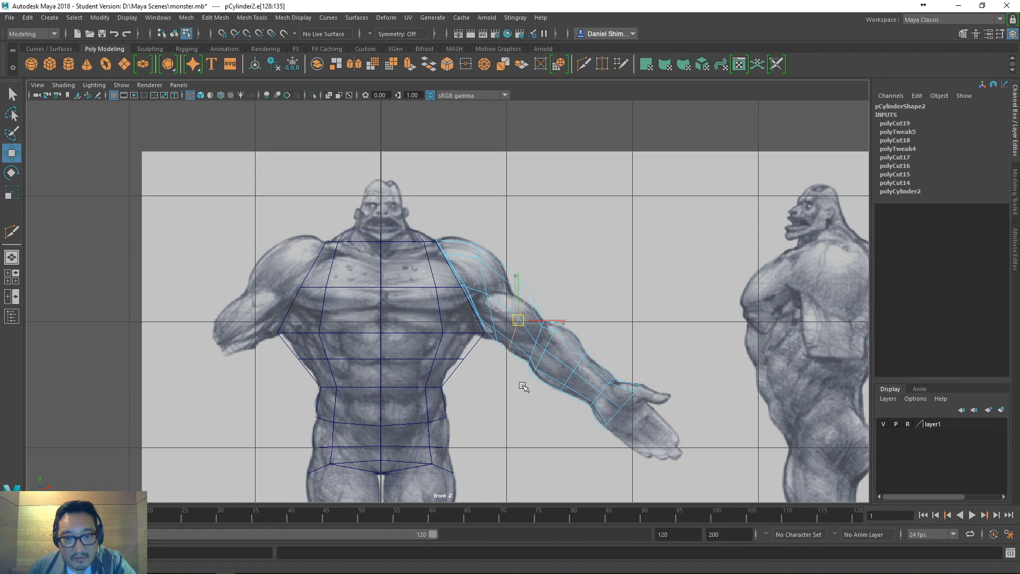
{"action": "key", "text": "e"}
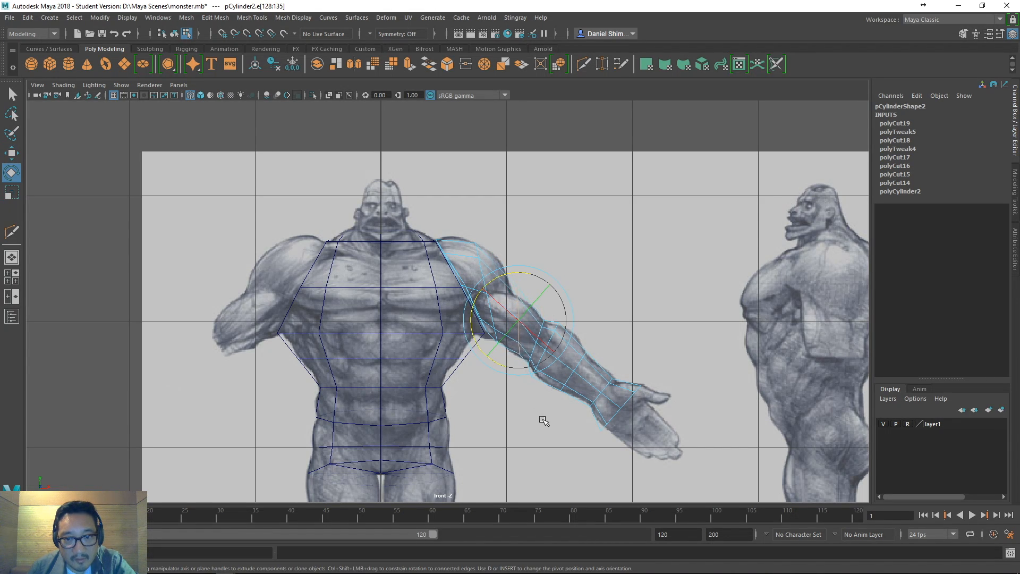
{"action": "key", "text": "w"}
{"action": "middle_click_drag", "start_coordinate": [525, 423], "coordinate": [522, 420]}
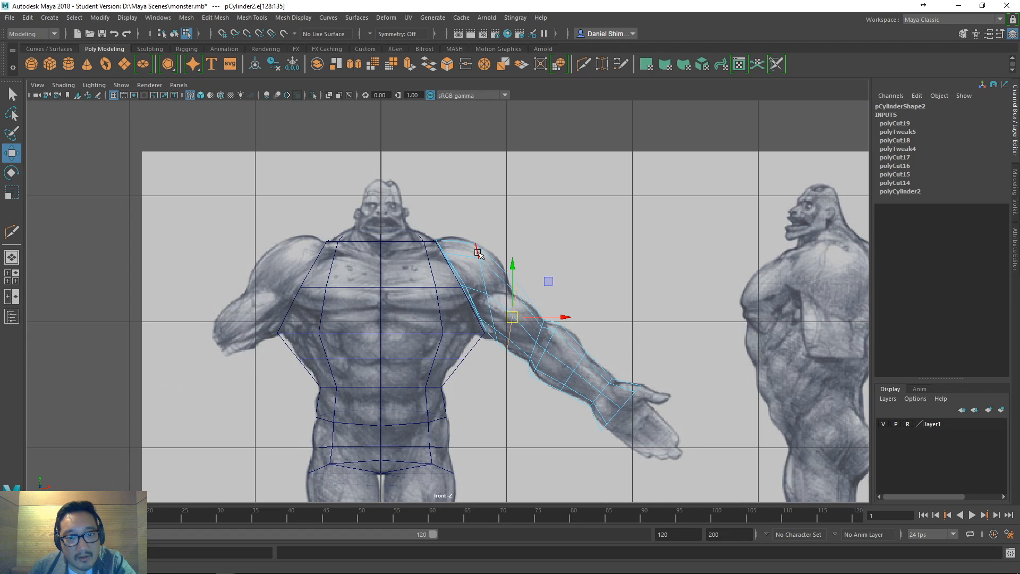
- Rotate, move and scale the edge loop at the shoulder until it follows the drawn shoulder contour in the front view
{"action": "left_click", "coordinate": [478, 272]}
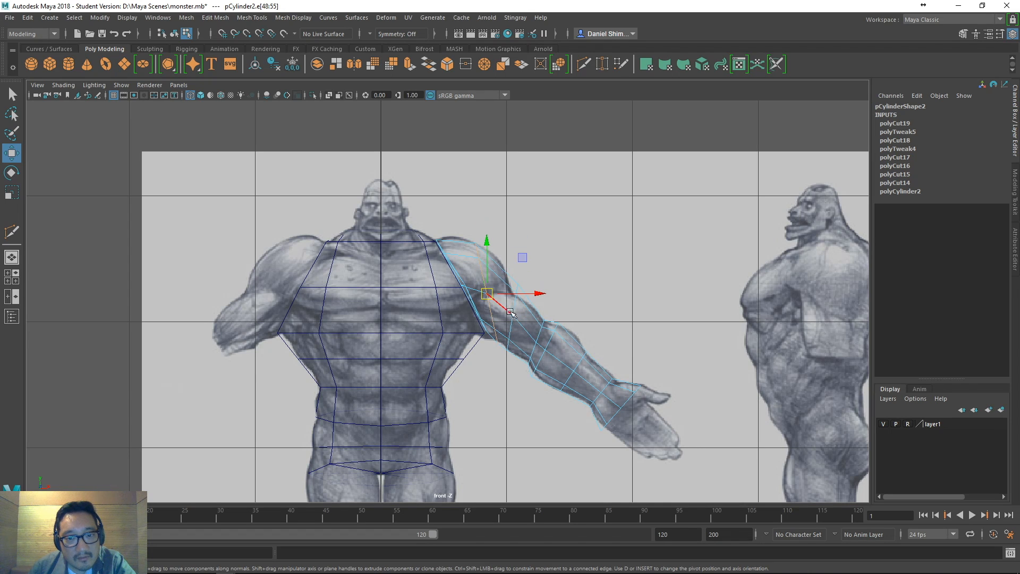
{"action": "key", "text": "e"}
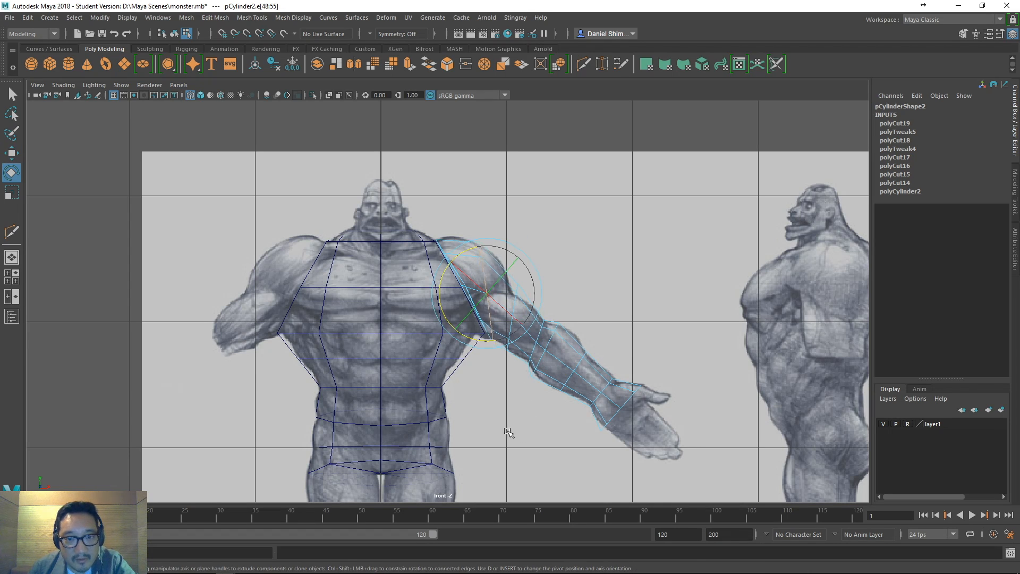
{"action": "key", "text": "w"}
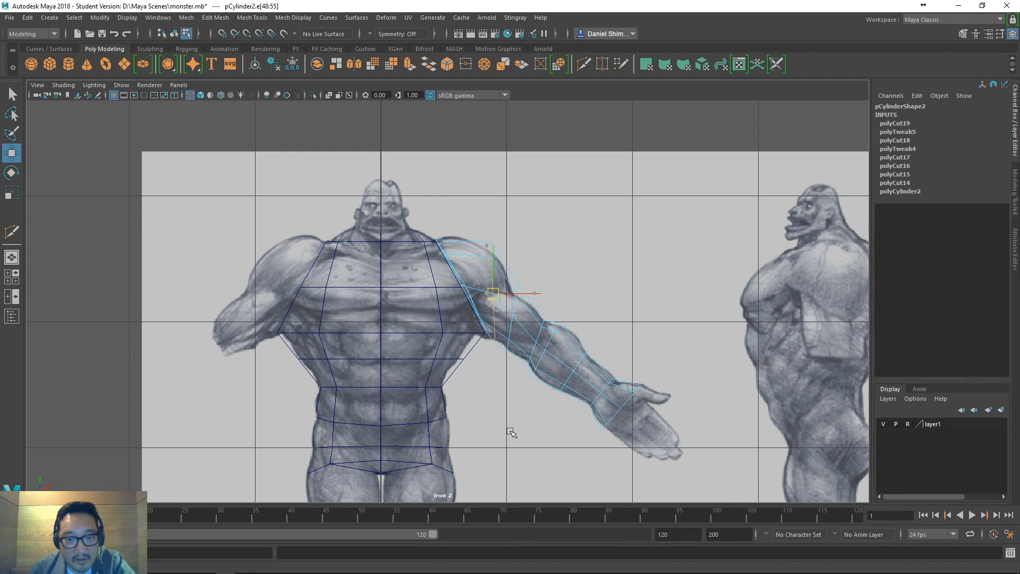
{"action": "middle_click_drag", "start_coordinate": [511, 427], "coordinate": [509, 427]}
{"action": "key", "text": "r"}
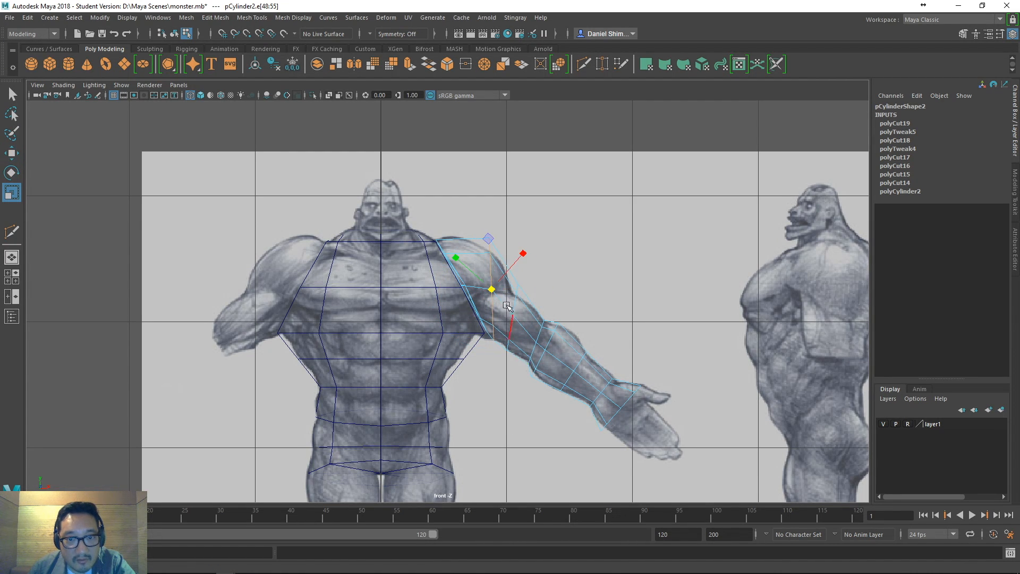
{"action": "left_click", "coordinate": [519, 260]}
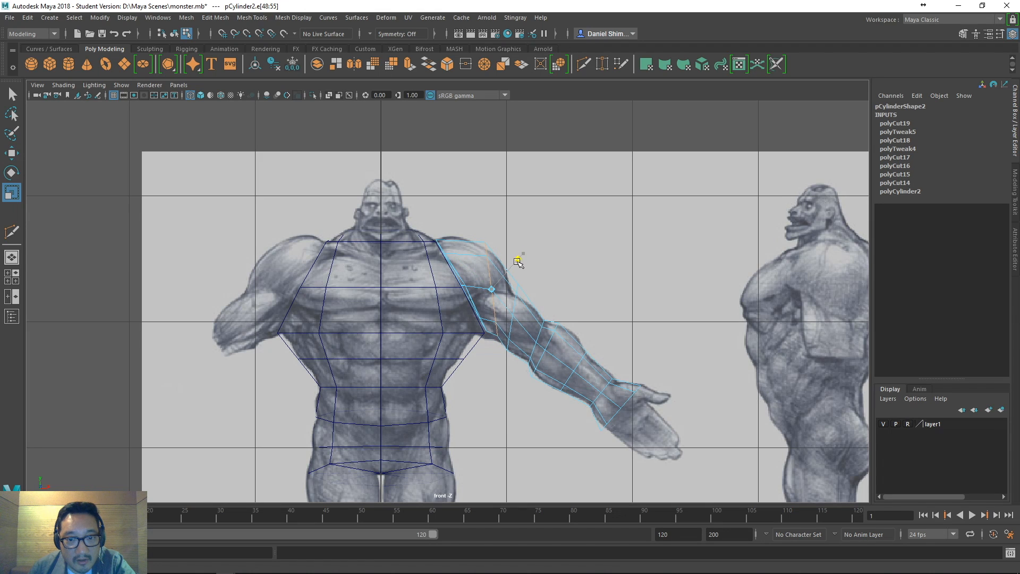
{"action": "key", "text": "w"}
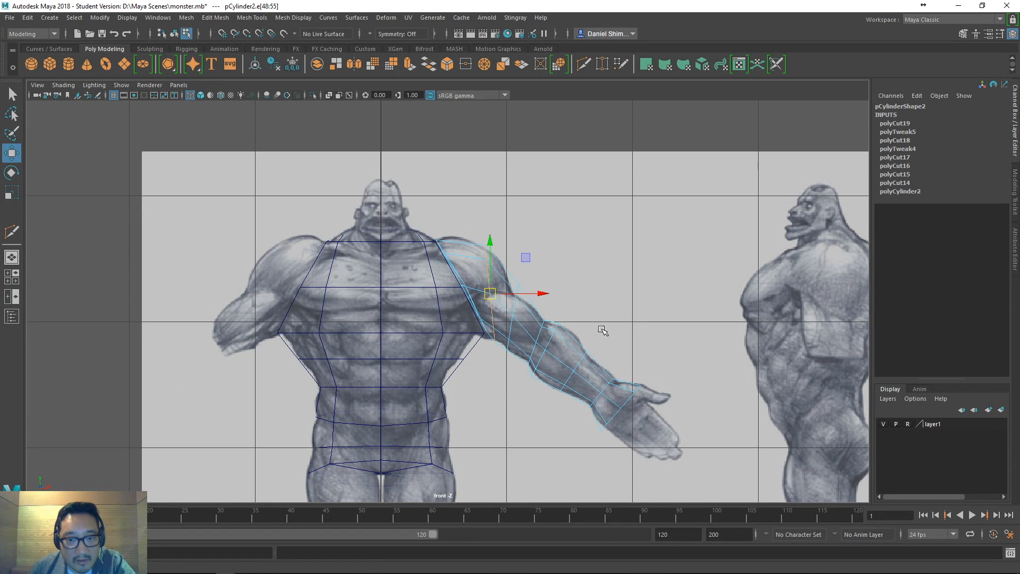
{"action": "key", "text": "e"}
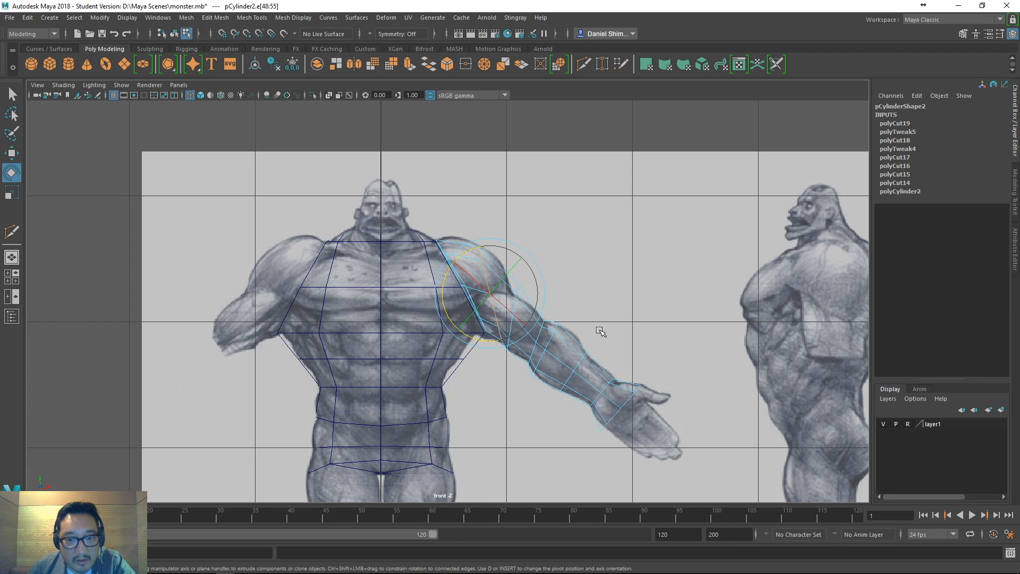
{"action": "key", "text": "r"}
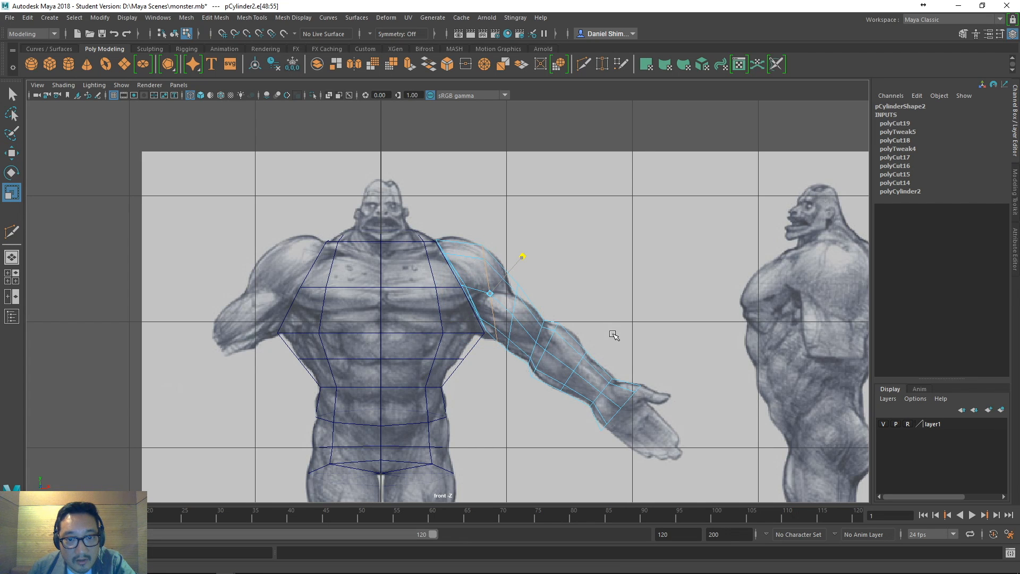
{"action": "key", "text": "w"}
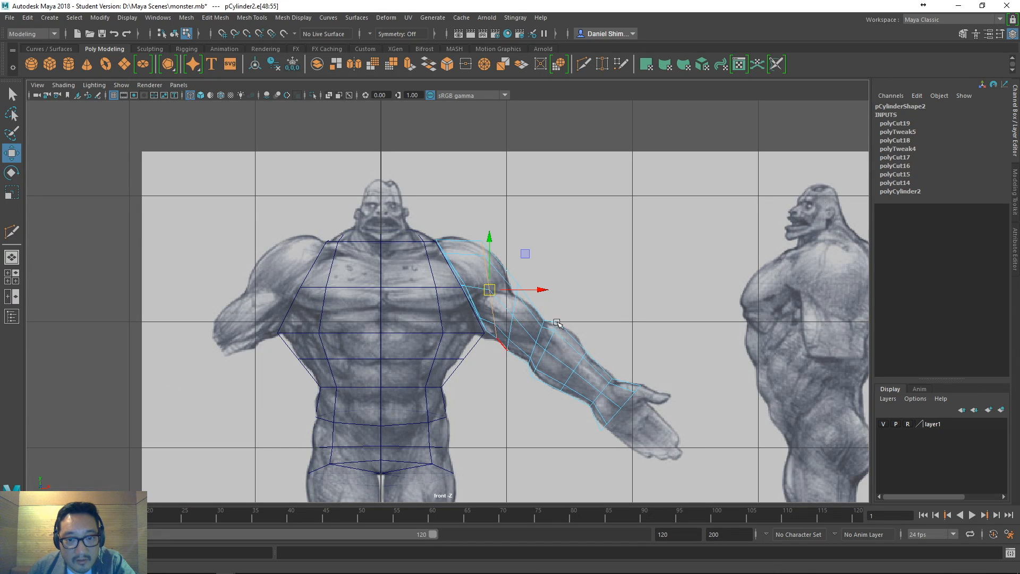
{"action": "left_click", "coordinate": [616, 296]}
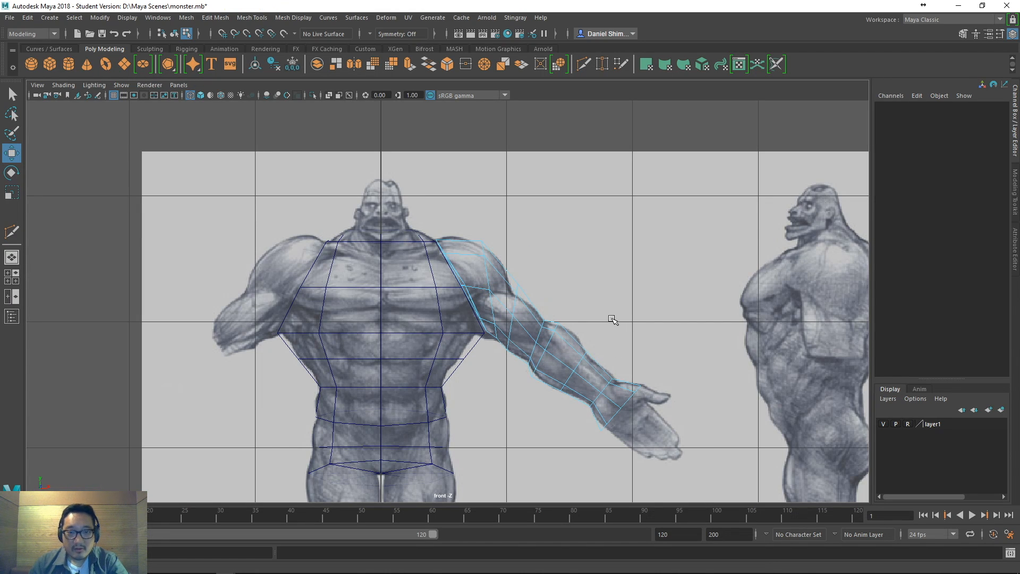
- Switch to the shaded perspective view and hide the image planes
{"action": "key", "text": "5"}
{"action": "key", "text": "space"}
{"action": "left_click_drag", "start_coordinate": [611, 319], "coordinate": [608, 287]}
{"action": "mouse_move", "coordinate": [537, 296]}
{"action": "left_mouse_down", "text": "alt"}
{"action": "mouse_move", "coordinate": [499, 316]}
{"action": "mouse_move", "coordinate": [447, 293]}
{"action": "mouse_move", "coordinate": [595, 280]}
{"action": "mouse_move", "coordinate": [460, 267]}
{"action": "mouse_move", "coordinate": [563, 280]}
{"action": "left_mouse_up", "text": "alt"}
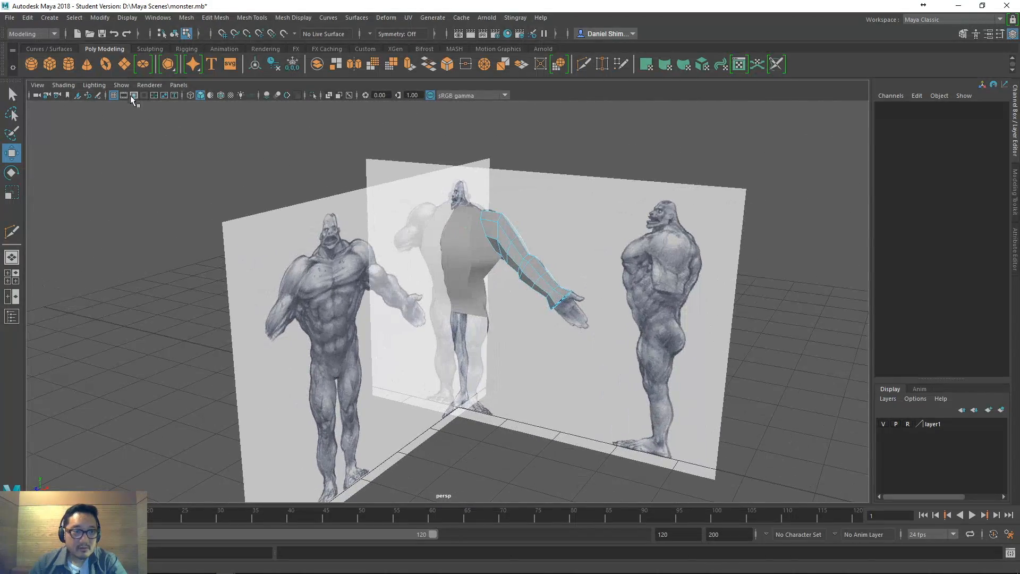
{"action": "left_click", "coordinate": [45, 91]}
{"action": "mouse_move", "coordinate": [109, 287]}
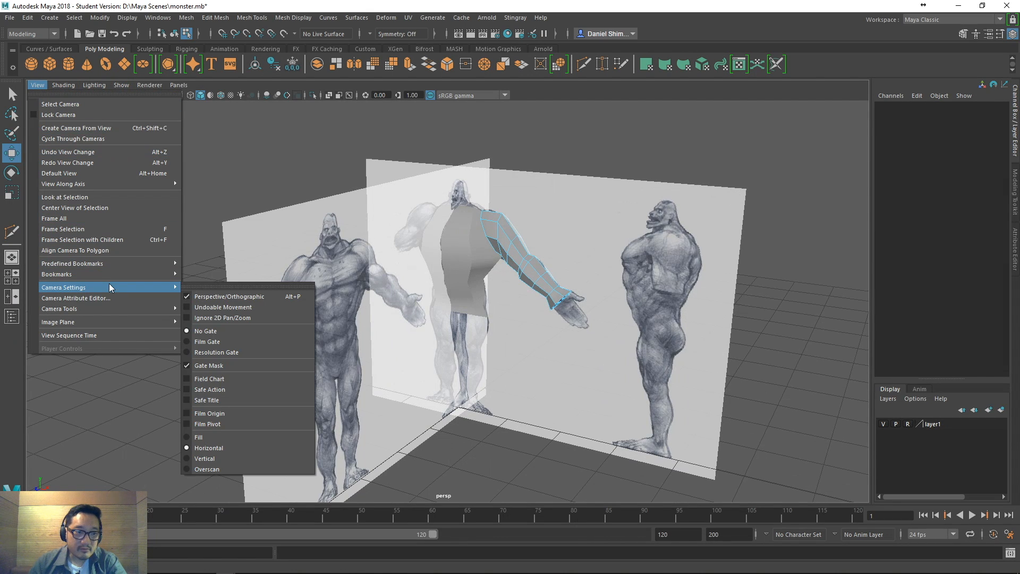
{"action": "mouse_move", "coordinate": [121, 85]}
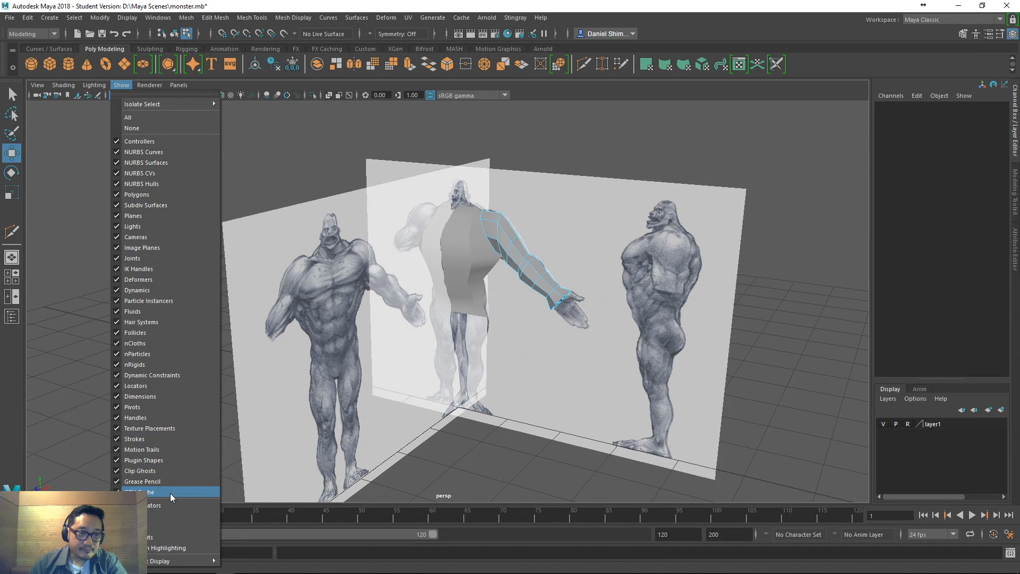
{"action": "left_click", "coordinate": [129, 246]}
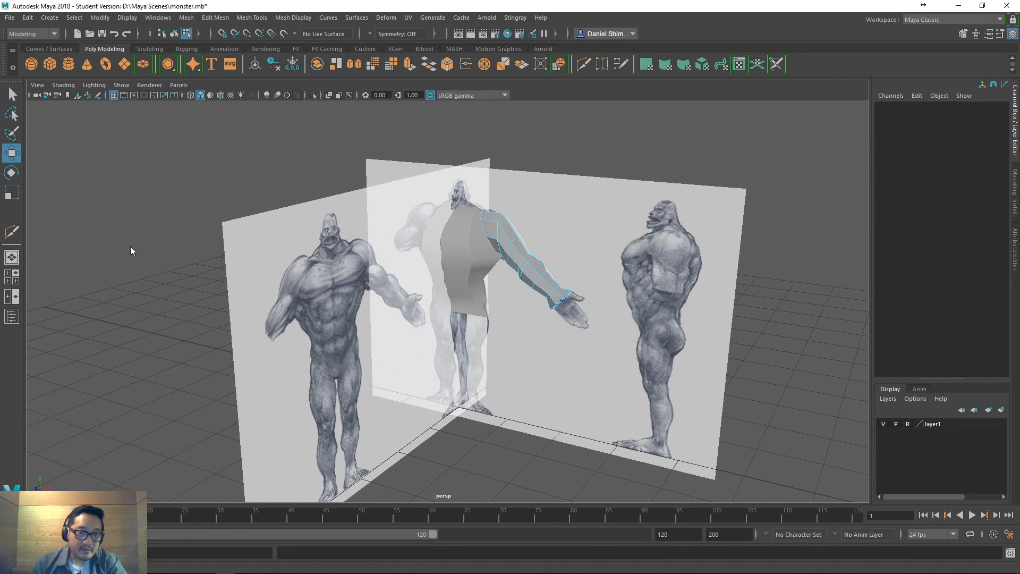
- Inspect the torso and arm meshes from several angles without the references and show the image planes again
{"action": "left_click_drag", "start_coordinate": [484, 296], "coordinate": [314, 285], "text": "alt"}
{"action": "left_click_drag", "start_coordinate": [322, 248], "coordinate": [501, 293], "text": "alt"}
{"action": "left_click", "coordinate": [489, 264], "text": "shift"}
{"action": "scroll", "coordinate": [468, 269], "scroll_direction": "up", "scroll_amount": 5}
{"action": "scroll", "coordinate": [531, 239], "scroll_direction": "down", "scroll_amount": 3}
{"action": "middle_click_drag", "start_coordinate": [543, 216], "coordinate": [551, 385], "text": "alt"}
{"action": "left_click_drag", "start_coordinate": [552, 386], "coordinate": [394, 245], "text": "alt"}
{"action": "left_click", "coordinate": [122, 85]}
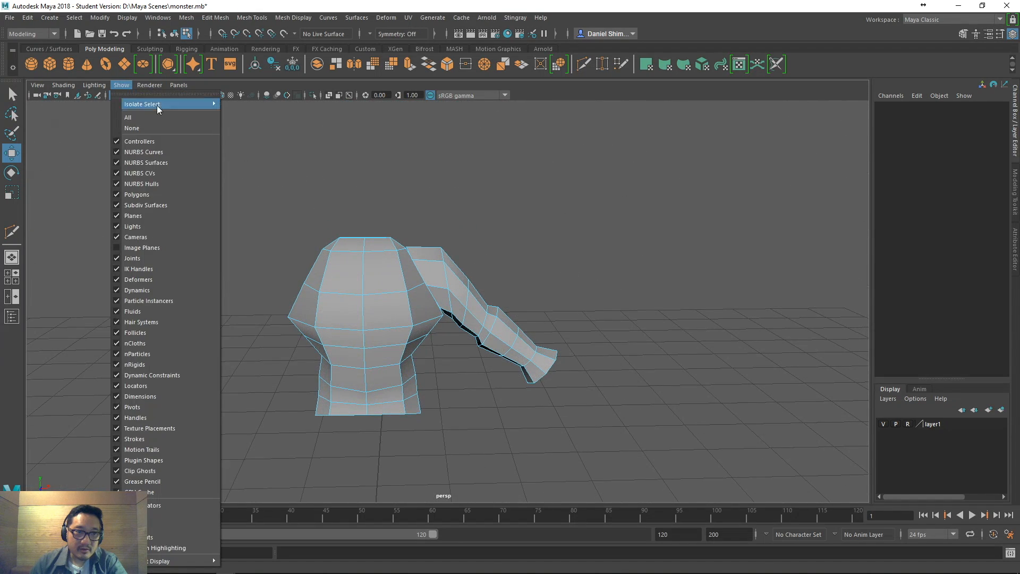
{"action": "left_click", "coordinate": [144, 248]}
- Create a polygon cylinder for the leg with 8 axis subdivisions
{"action": "left_click_drag", "start_coordinate": [461, 301], "coordinate": [412, 312], "text": "alt"}
{"action": "middle_click_drag", "start_coordinate": [412, 312], "coordinate": [496, 252], "text": "alt"}
{"action": "left_click_drag", "start_coordinate": [497, 252], "coordinate": [540, 232], "text": "alt"}
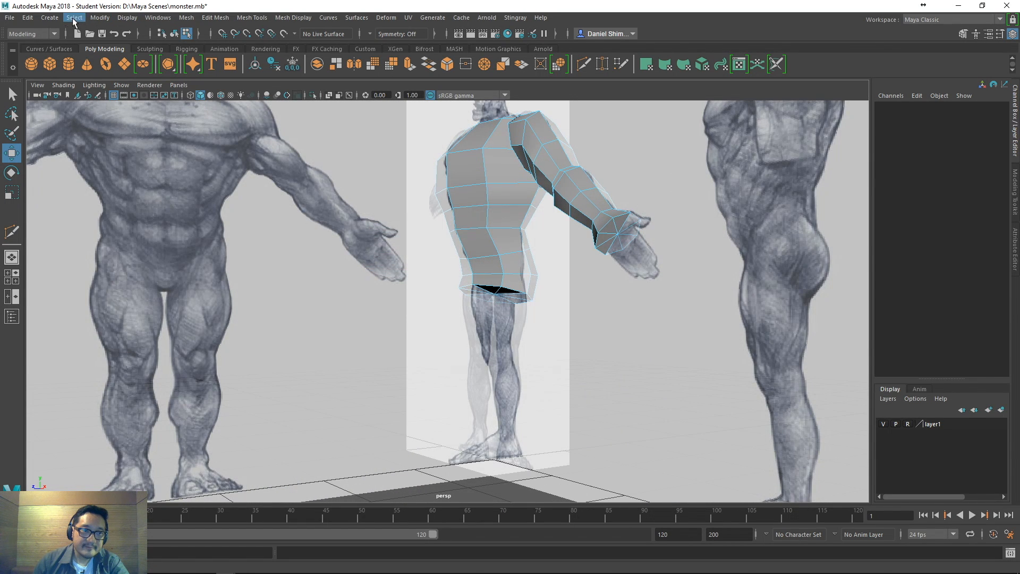
{"action": "left_click", "coordinate": [49, 17]}
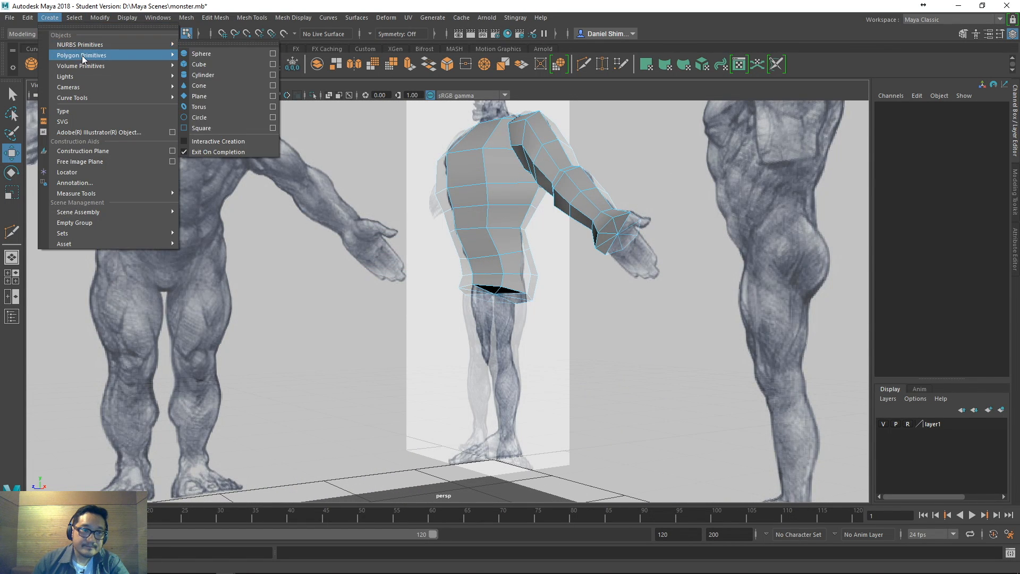
{"action": "mouse_move", "coordinate": [81, 54]}
{"action": "left_click", "coordinate": [197, 86]}
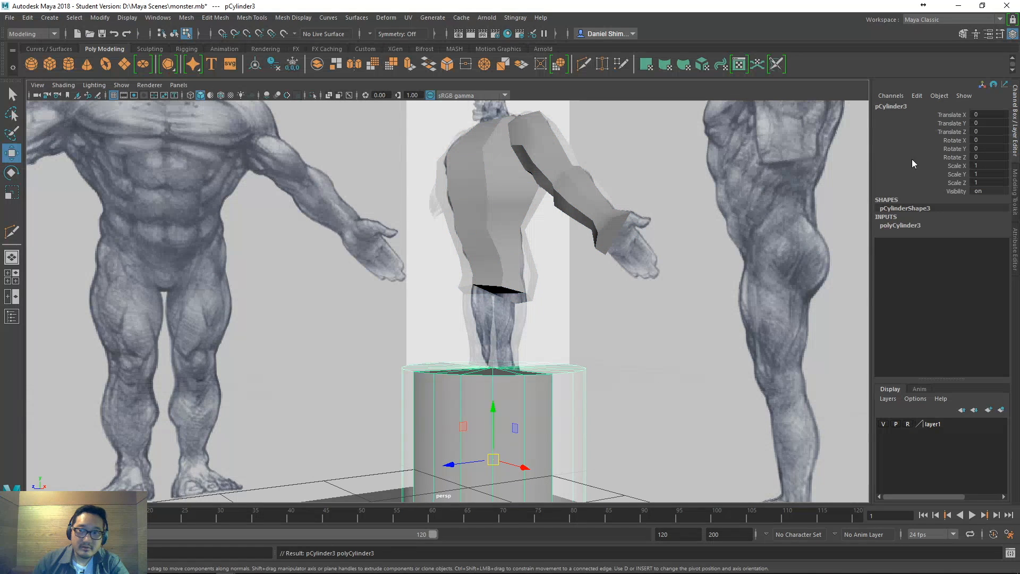
{"action": "left_click", "coordinate": [921, 226]}
{"action": "left_click", "coordinate": [977, 250]}
{"action": "type", "text": "8"}
{"action": "key", "text": "Return"}
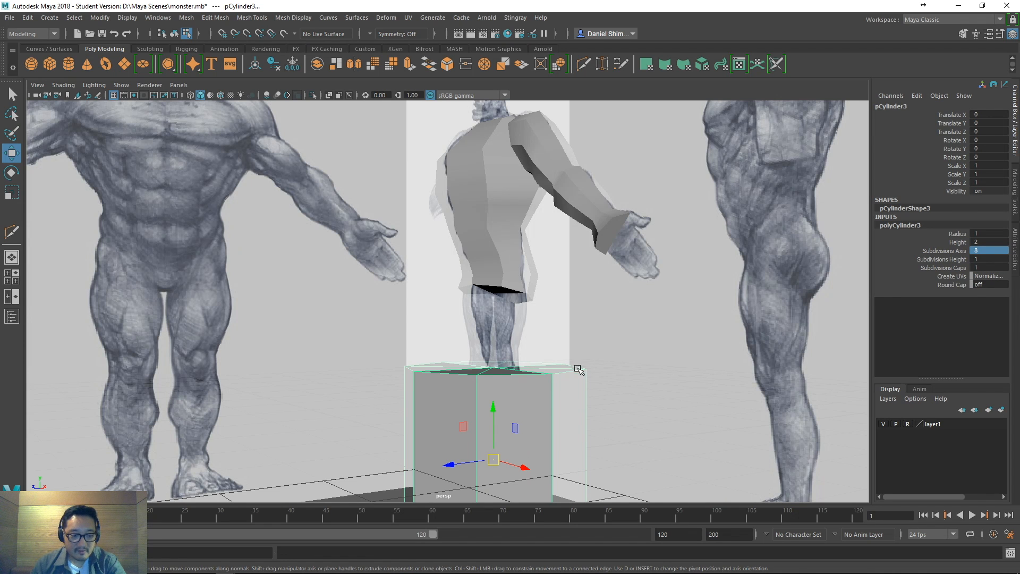
- Thin the leg cylinder to a scale of about 0.286 in X and Z, leaving its height alone
{"action": "left_click_drag", "start_coordinate": [557, 336], "coordinate": [610, 324], "text": "alt"}
{"action": "right_click_drag", "start_coordinate": [610, 324], "coordinate": [426, 333], "text": "alt"}
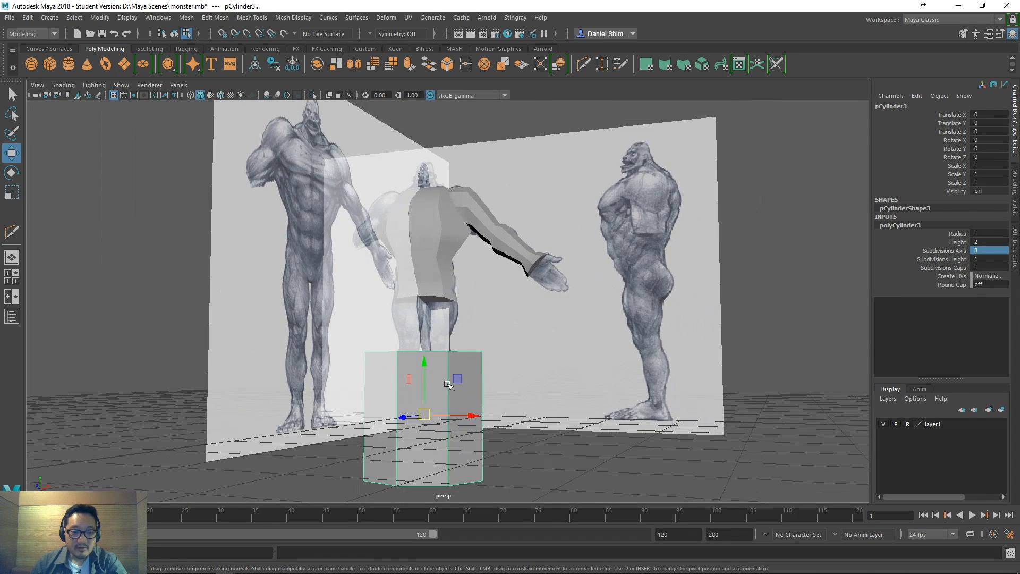
{"action": "key", "text": "r"}
{"action": "left_click_drag", "start_coordinate": [423, 366], "coordinate": [428, 401], "text": "ctrl"}
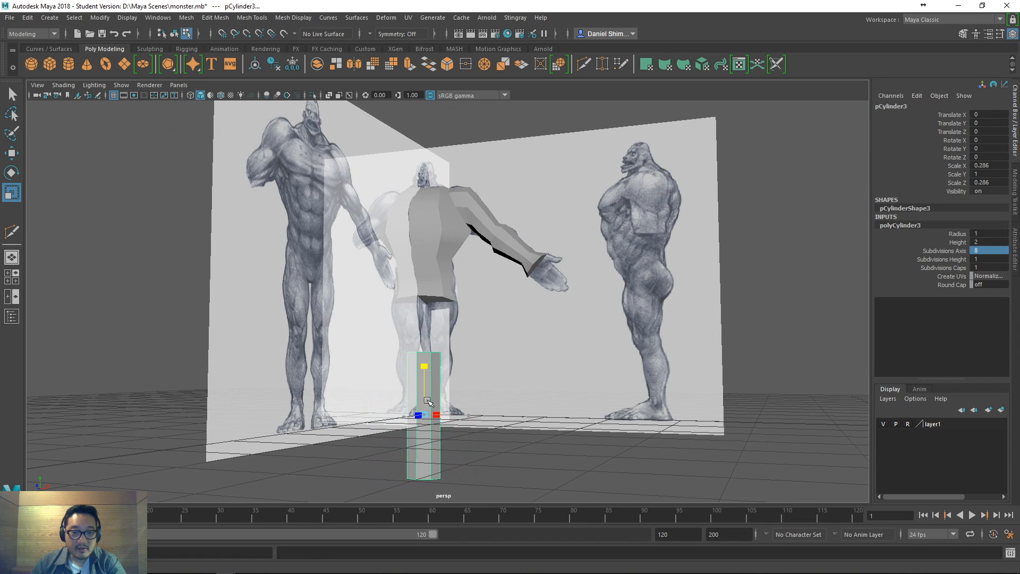
- In the front view, place the cylinder over the drawn leg at about X 0.32, Y 0.992 and shorten it to about 0.756 in Y
{"action": "key", "text": "space"}
{"action": "left_click_drag", "start_coordinate": [476, 364], "coordinate": [447, 377]}
{"action": "scroll", "coordinate": [476, 398], "scroll_direction": "down", "scroll_amount": 5}
{"action": "key", "text": "w"}
{"action": "key", "text": "f"}
{"action": "scroll", "coordinate": [473, 353], "scroll_direction": "down", "scroll_amount": 3}
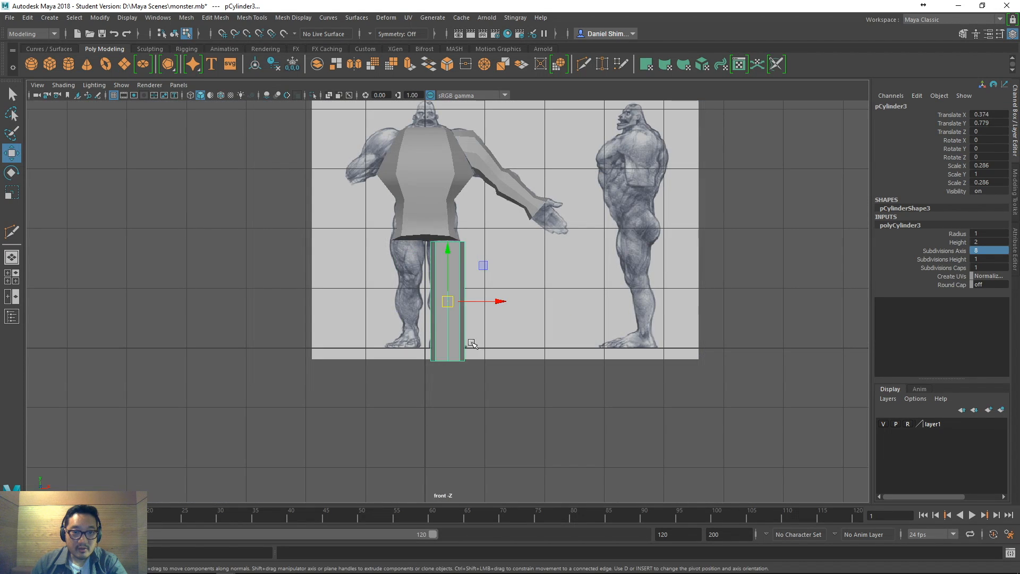
{"action": "key", "text": "r"}
{"action": "left_click_drag", "start_coordinate": [447, 254], "coordinate": [449, 287]}
{"action": "key", "text": "w"}
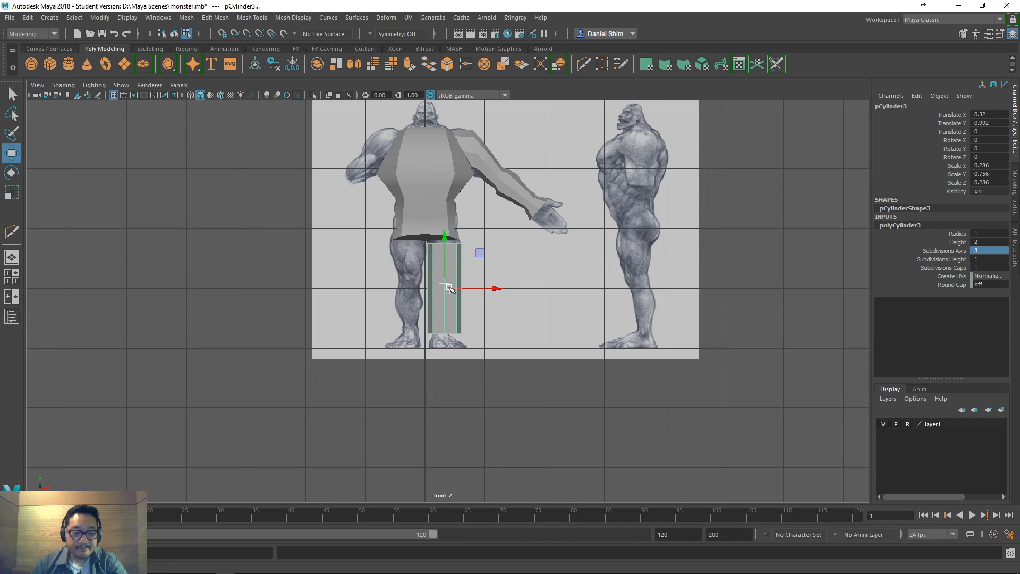
- In wireframe display, move the leg cylinder's bottom vertices down to the ground line, snapping them to the grid
{"action": "key", "text": "4"}
{"action": "scroll", "coordinate": [451, 288], "scroll_direction": "up", "scroll_amount": 5}
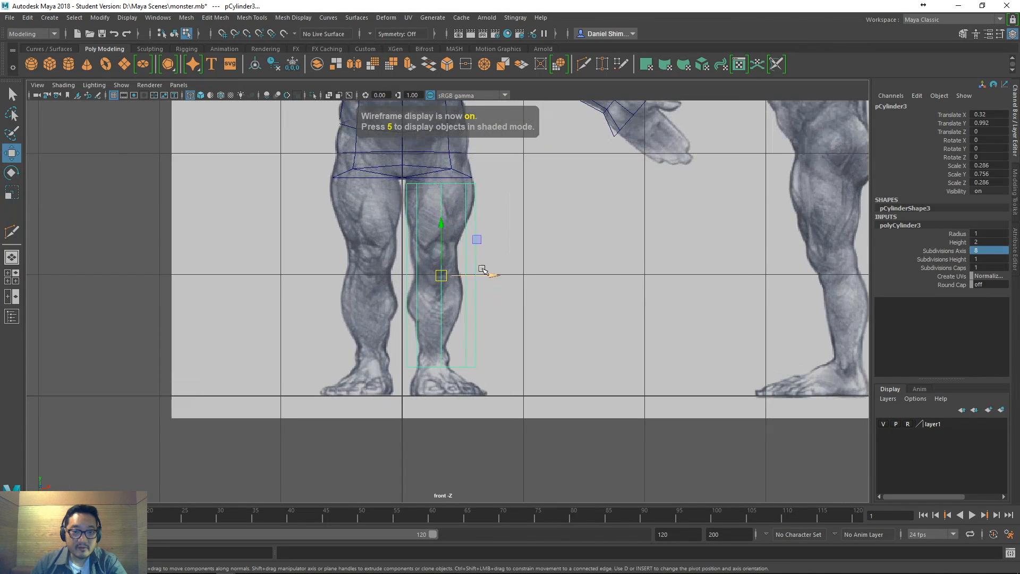
{"action": "scroll", "coordinate": [480, 284], "scroll_direction": "up", "scroll_amount": 3}
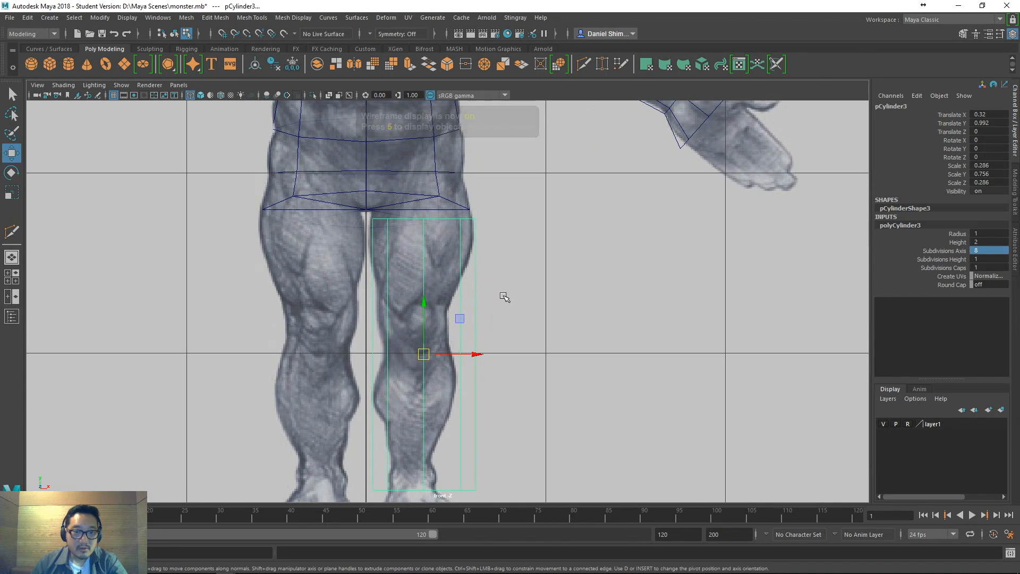
{"action": "scroll", "coordinate": [512, 282], "scroll_direction": "down", "scroll_amount": 5}
{"action": "scroll", "coordinate": [515, 285], "scroll_direction": "up", "scroll_amount": 5}
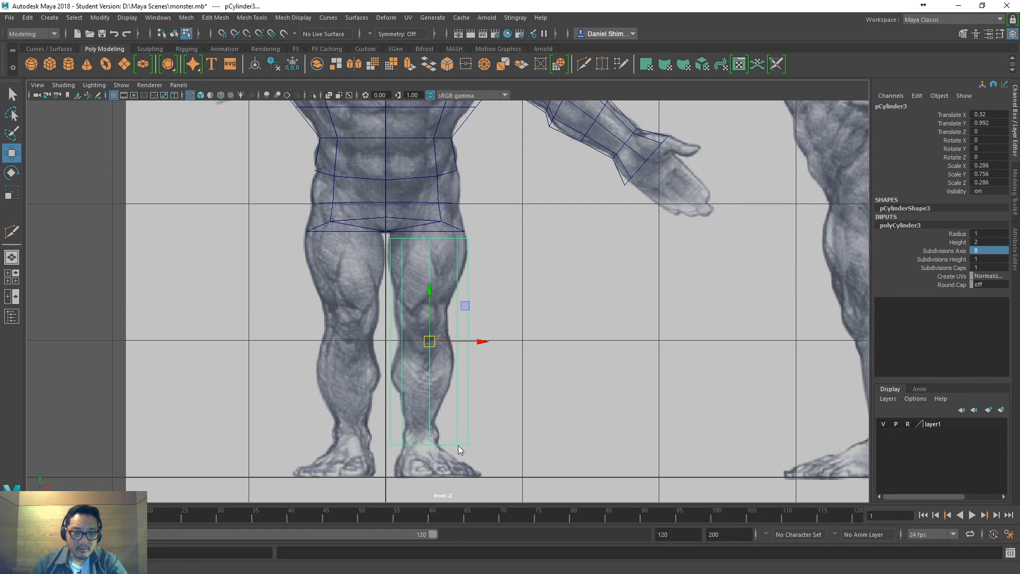
{"action": "right_click_drag", "start_coordinate": [458, 256], "coordinate": [398, 401]}
{"action": "right_click_drag", "start_coordinate": [398, 260], "coordinate": [399, 260]}
{"action": "left_click_drag", "start_coordinate": [362, 430], "coordinate": [520, 452]}
{"action": "mouse_move", "coordinate": [428, 406]}
{"action": "left_mouse_down"}
{"action": "mouse_move", "coordinate": [438, 426]}
{"action": "mouse_move", "coordinate": [443, 409]}
{"action": "left_mouse_up"}
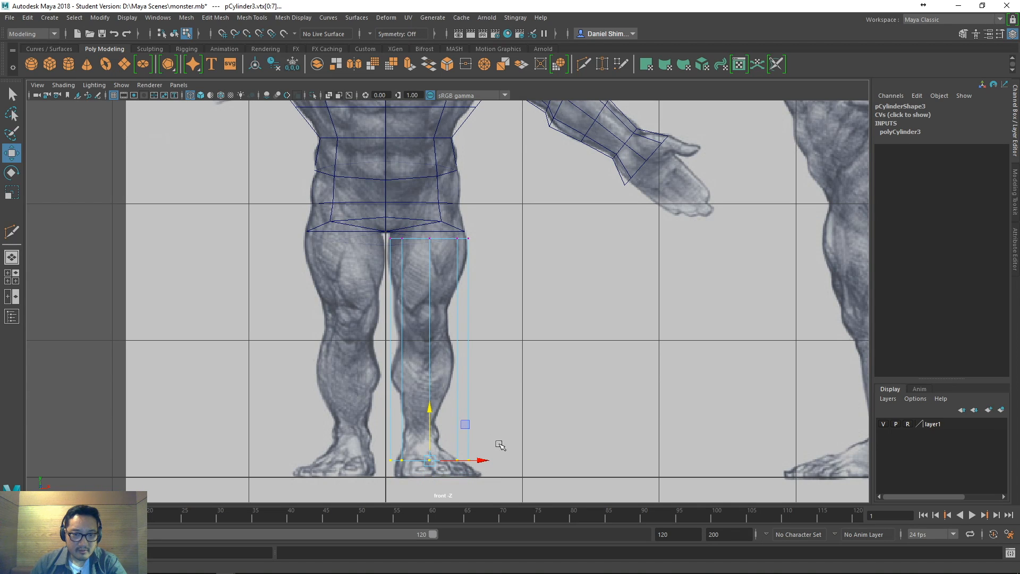
{"action": "key", "text": "x"}
{"action": "left_click_drag", "start_coordinate": [428, 409], "coordinate": [428, 438]}
- Raise the leg cylinder's top vertices slightly toward the lower edge of the torso
{"action": "left_click", "coordinate": [565, 391]}
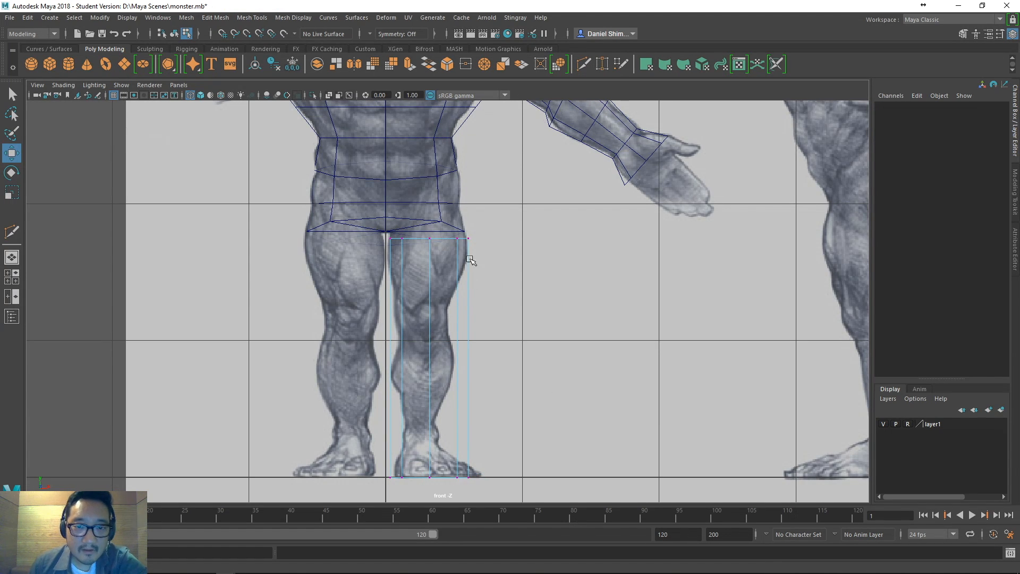
{"action": "left_click_drag", "start_coordinate": [489, 226], "coordinate": [372, 269]}
{"action": "left_click_drag", "start_coordinate": [431, 196], "coordinate": [431, 193]}
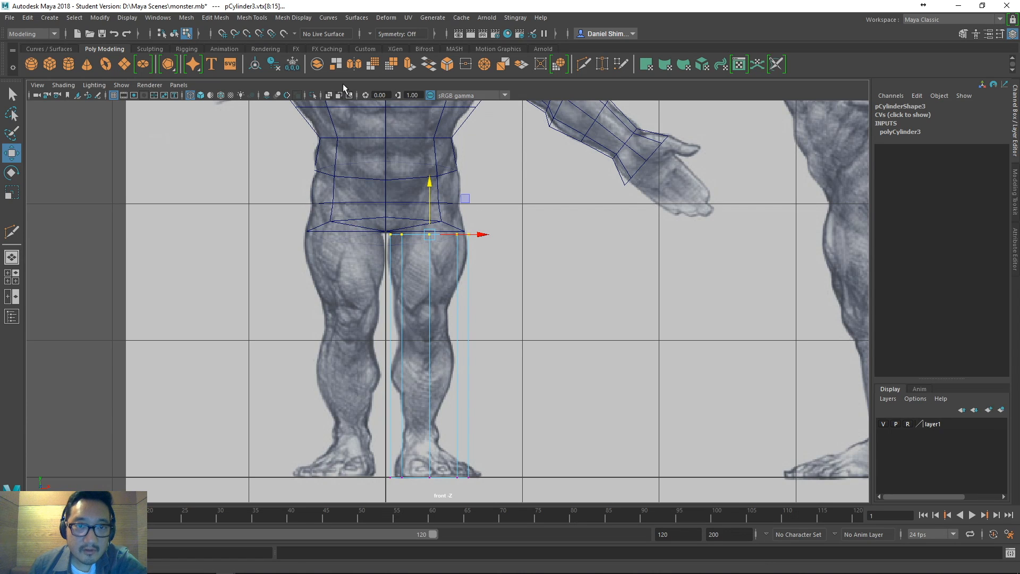
- Slice edge loops across the leg cylinder at the upper thigh and just above the knee with Multi-Cut
{"action": "left_click", "coordinate": [251, 18]}
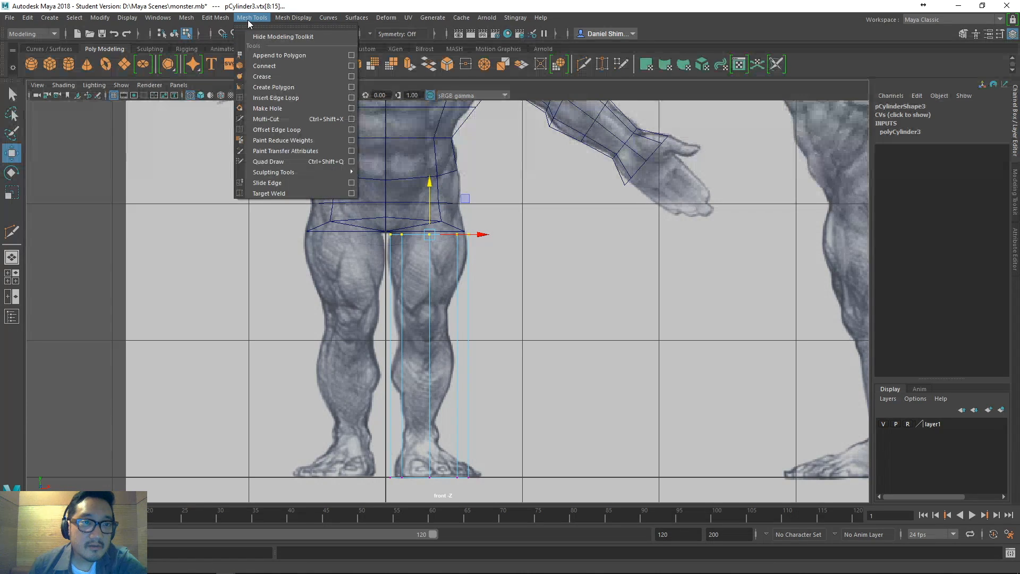
{"action": "left_click", "coordinate": [301, 119]}
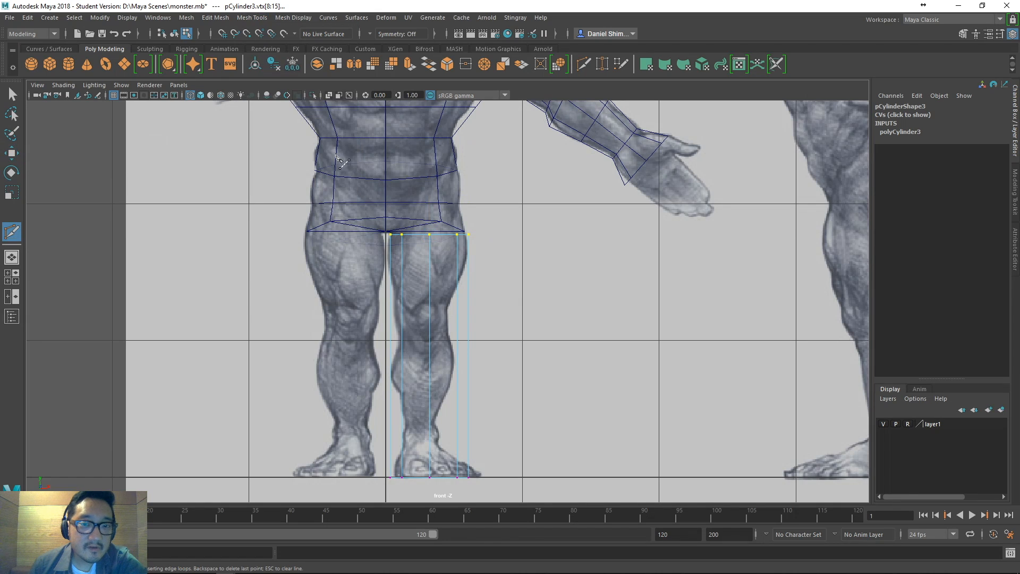
{"action": "left_click", "coordinate": [481, 253]}
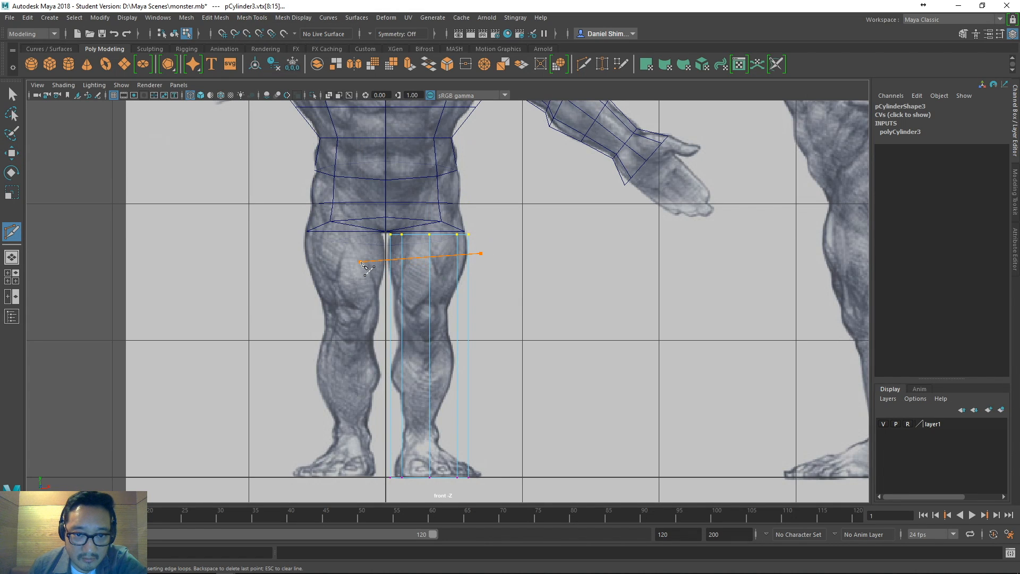
{"action": "left_click_drag", "start_coordinate": [360, 261], "coordinate": [360, 261]}
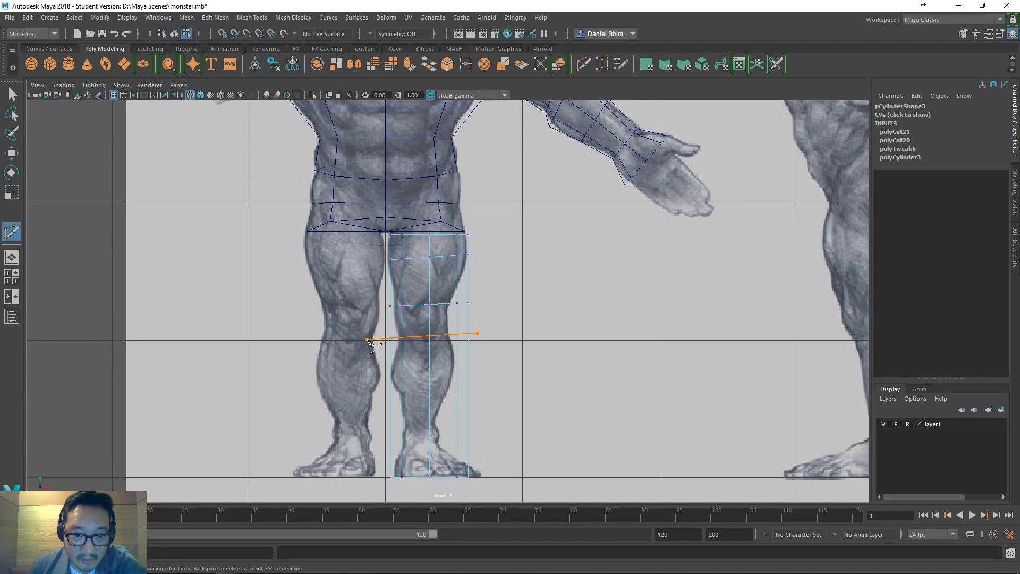
- Slice three more edge loops below the knee, across the upper calf and across the lower calf, angled to match the drawn muscles
{"action": "left_click_drag", "start_coordinate": [367, 340], "coordinate": [366, 340]}
{"action": "key", "text": "Escape"}
{"action": "left_click_drag", "start_coordinate": [495, 361], "coordinate": [469, 363]}
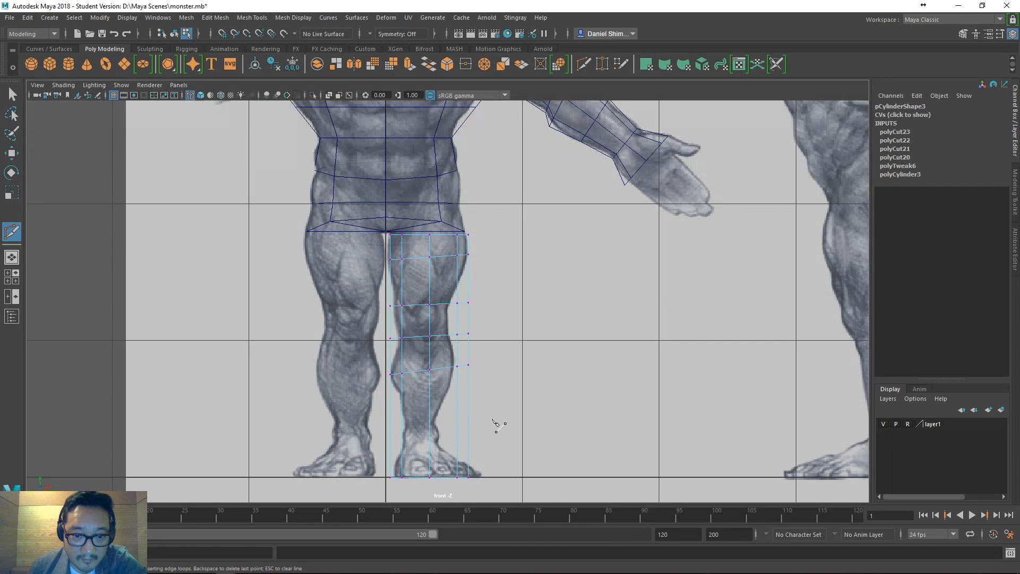
{"action": "left_click_drag", "start_coordinate": [482, 415], "coordinate": [362, 389]}
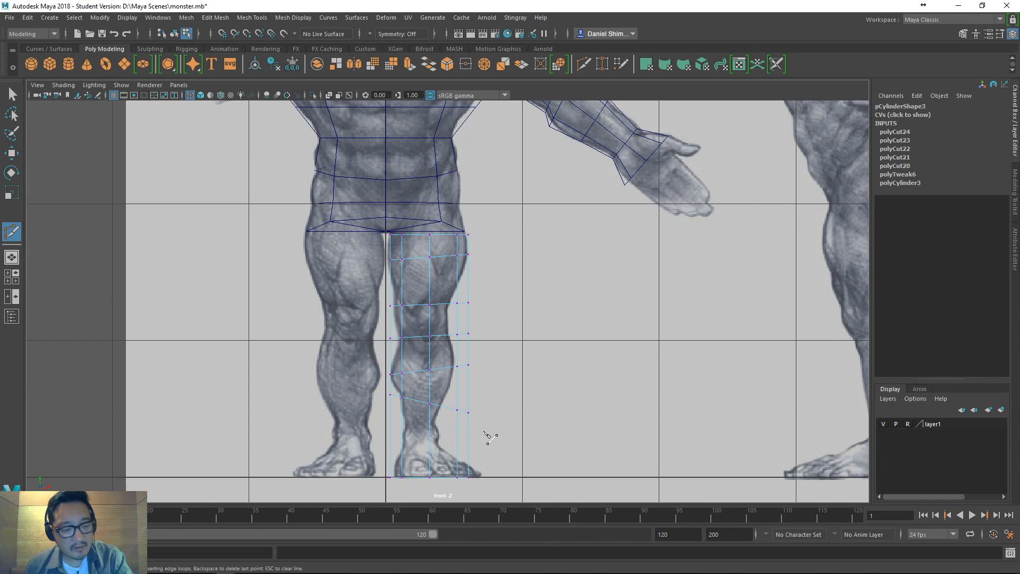
- Undo the five angled edge-loop slices on the leg cylinder
{"action": "key", "text": "ctrl+z"}
{"action": "key", "text": "ctrl+z"}
{"action": "key", "text": "ctrl+z"}
{"action": "key", "text": "ctrl+z"}
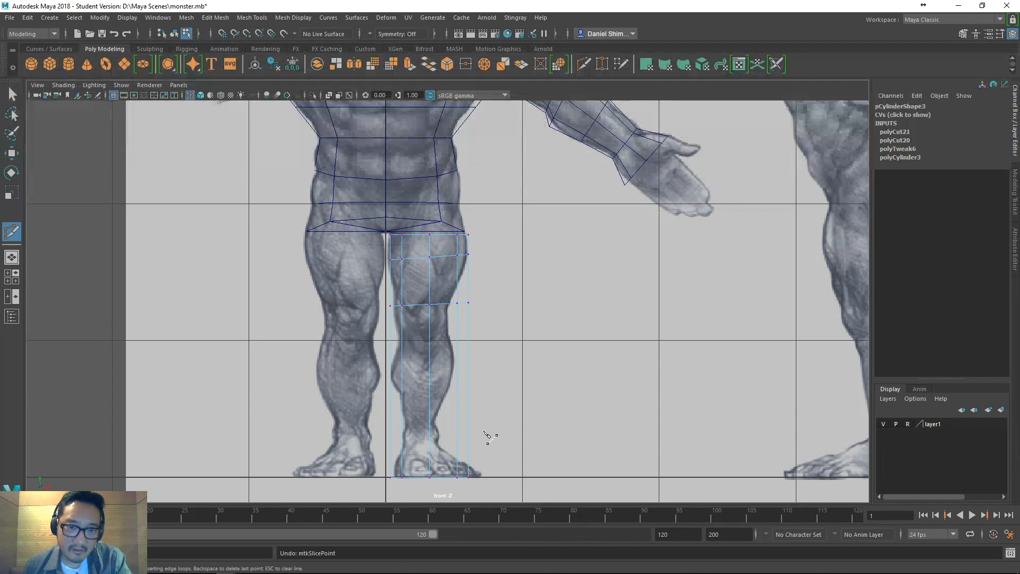
{"action": "key", "text": "ctrl+z"}
{"action": "key", "text": "ctrl+z"}
- Slice five horizontal edge loops across the leg with Multi-Cut: upper thigh, above the knee, below the knee, mid calf and lower calf
{"action": "left_click_drag", "start_coordinate": [481, 258], "coordinate": [386, 268]}
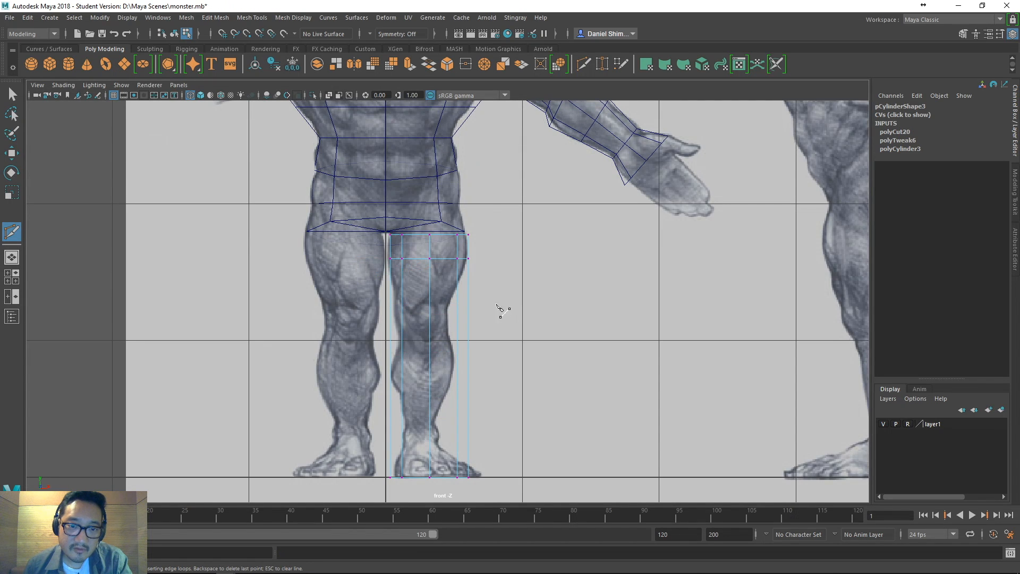
{"action": "left_click_drag", "start_coordinate": [490, 304], "coordinate": [361, 307]}
{"action": "left_click_drag", "start_coordinate": [502, 345], "coordinate": [460, 348]}
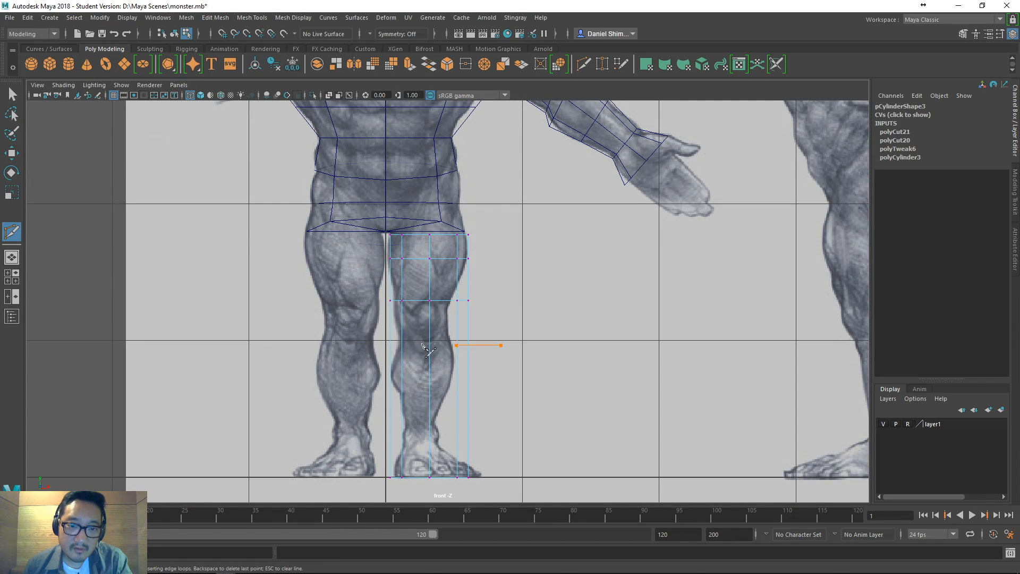
{"action": "left_click_drag", "start_coordinate": [370, 344], "coordinate": [366, 373]}
{"action": "left_click_drag", "start_coordinate": [490, 412], "coordinate": [337, 411]}
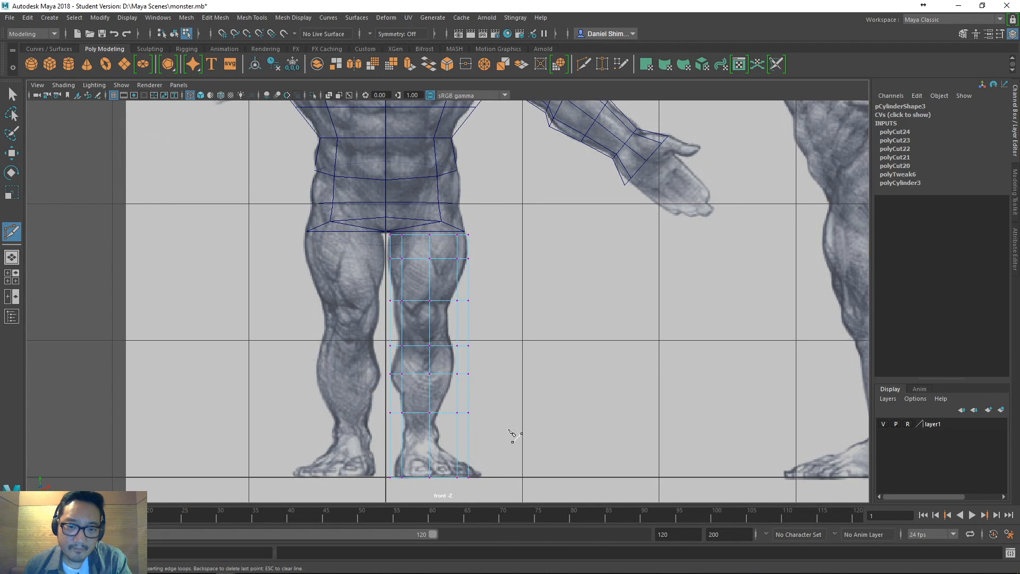
- Slice three more horizontal edge loops across the leg cylinder, two around the ankle and one across the foot
{"action": "left_click_drag", "start_coordinate": [490, 433], "coordinate": [357, 433]}
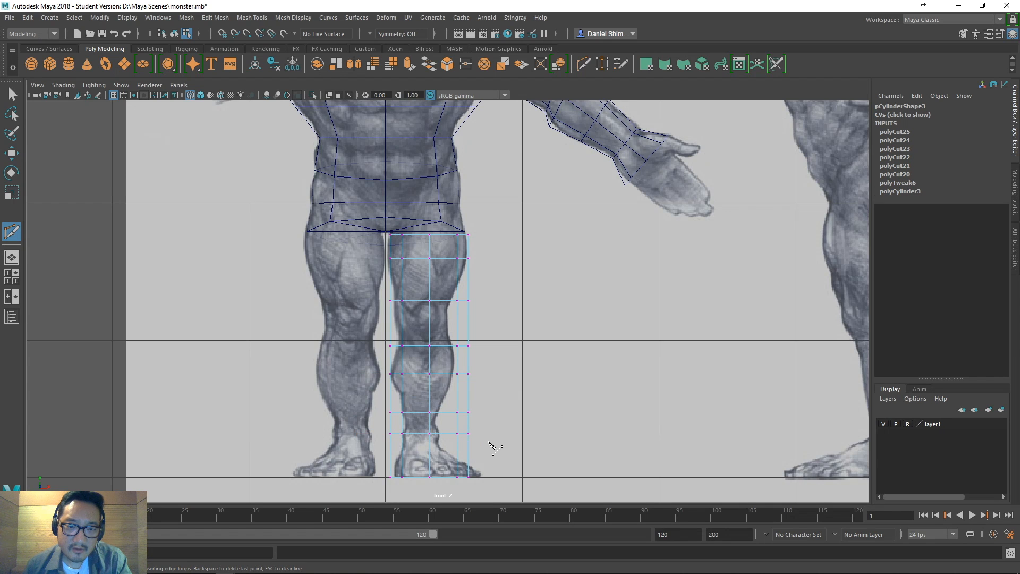
{"action": "left_click_drag", "start_coordinate": [490, 441], "coordinate": [359, 443]}
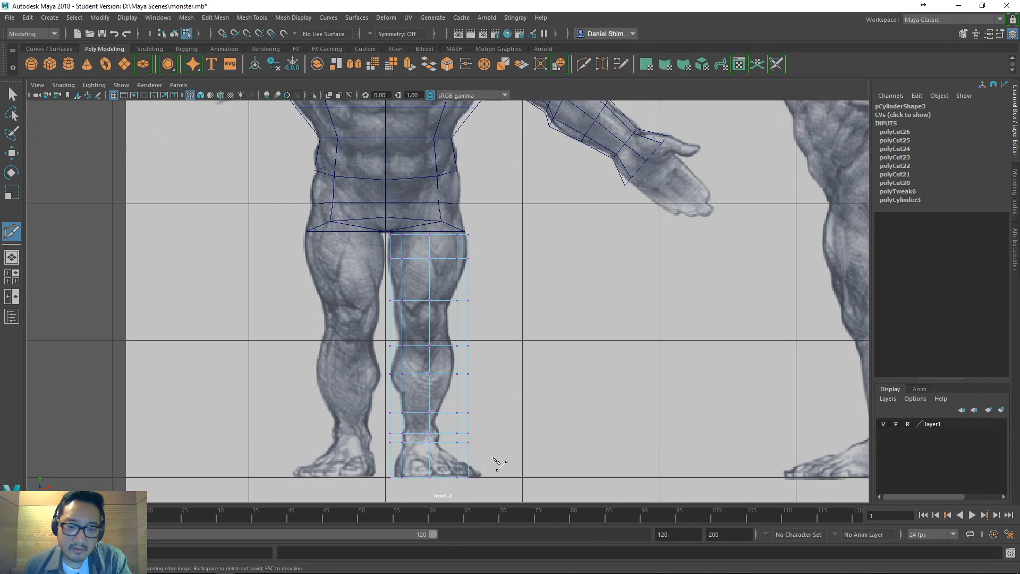
{"action": "left_click", "coordinate": [372, 466]}
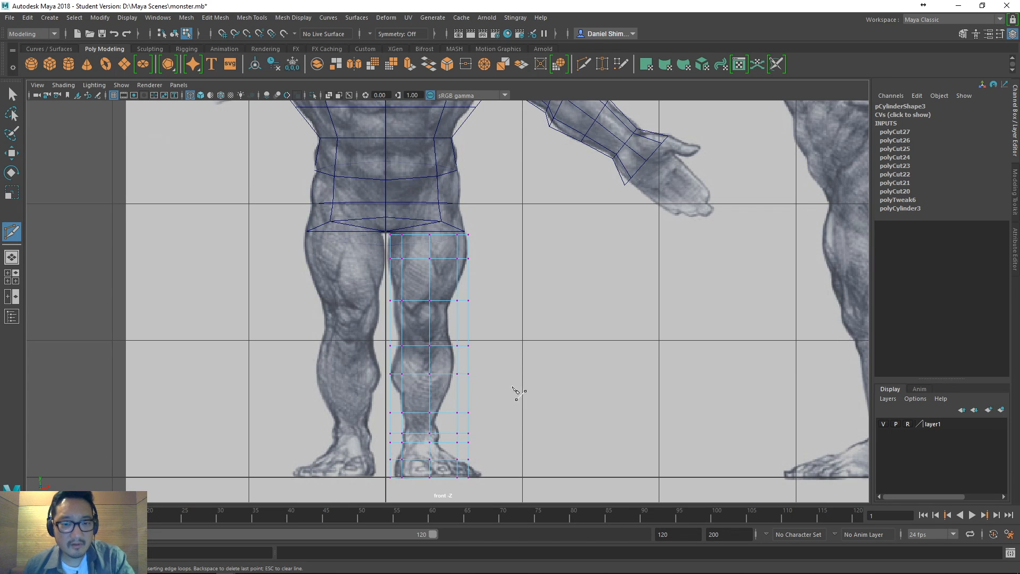
- Rotate the upper-thigh vertex row so it slopes down toward the outer side, and shift it onto the drawn thigh outline
{"action": "key", "text": "q"}
{"action": "left_click_drag", "start_coordinate": [469, 246], "coordinate": [364, 228]}
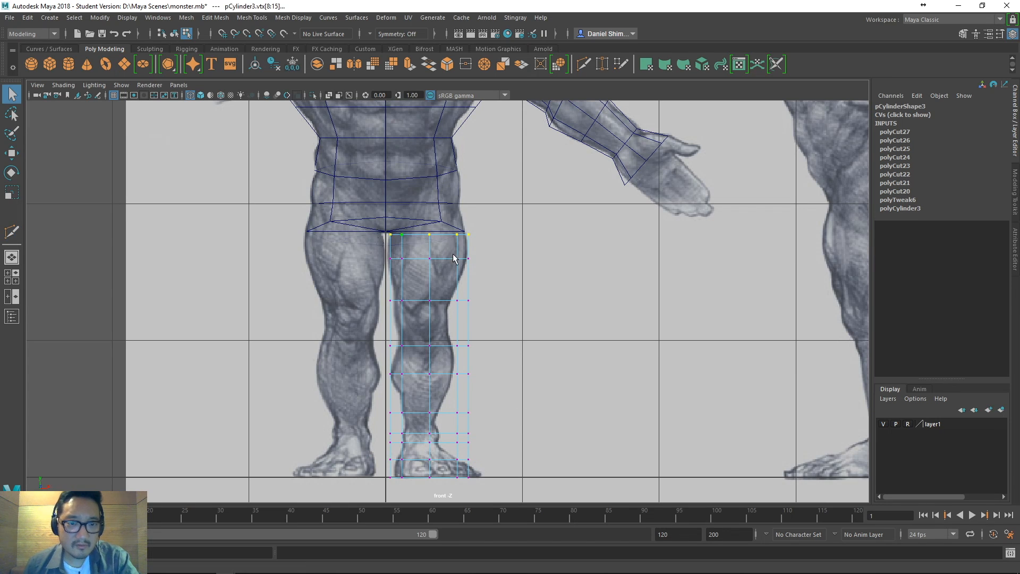
{"action": "left_click_drag", "start_coordinate": [458, 262], "coordinate": [368, 253]}
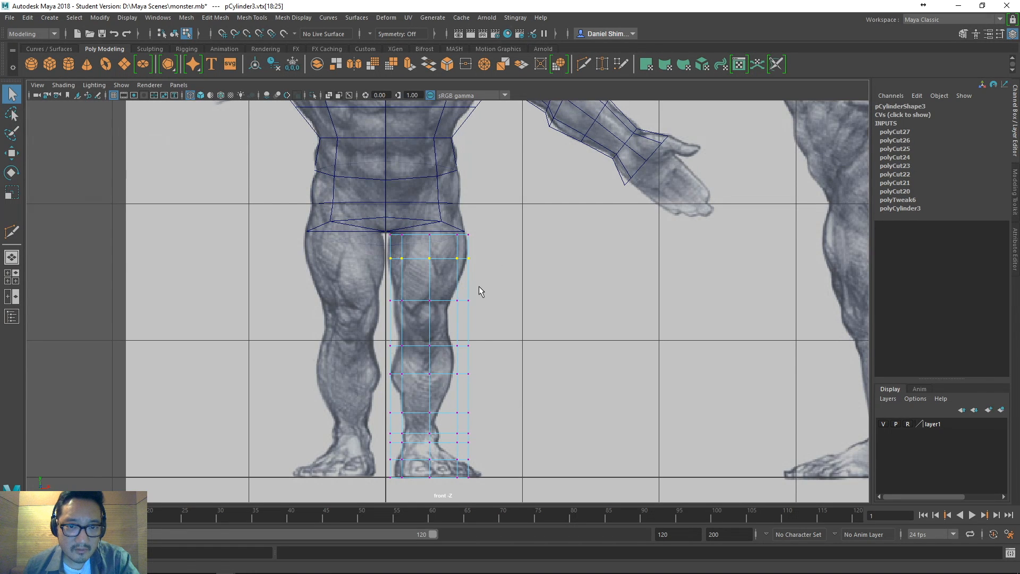
{"action": "key", "text": "r"}
{"action": "key", "text": "e"}
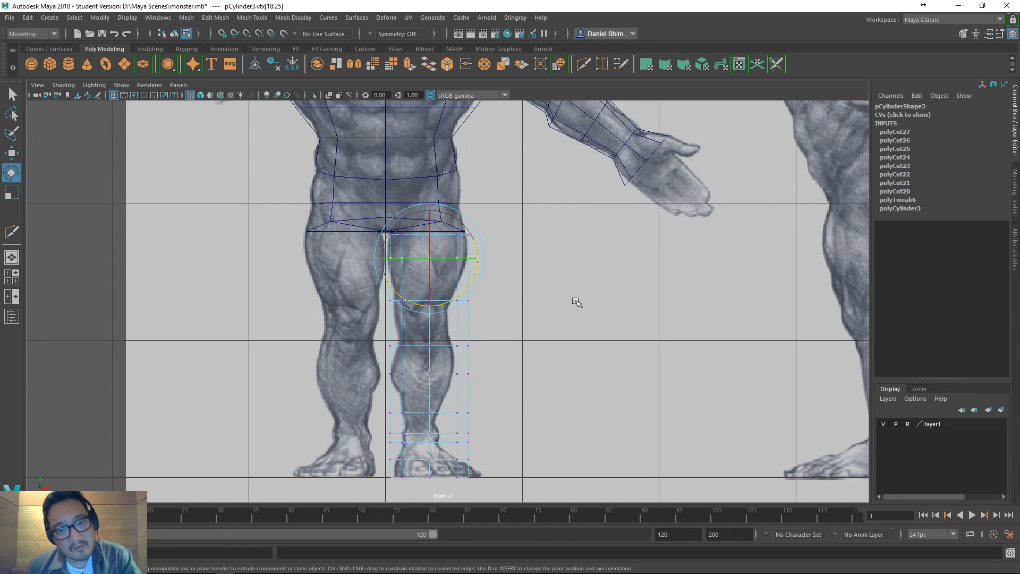
{"action": "mouse_move", "coordinate": [577, 303]}
{"action": "middle_mouse_down"}
{"action": "mouse_move", "coordinate": [559, 310]}
{"action": "mouse_move", "coordinate": [579, 321]}
{"action": "middle_mouse_up"}
{"action": "key", "text": "w"}
- Scale and move the vertex rows above and below the knee so they fit the drawn knee outline
{"action": "left_click_drag", "start_coordinate": [518, 310], "coordinate": [383, 299]}
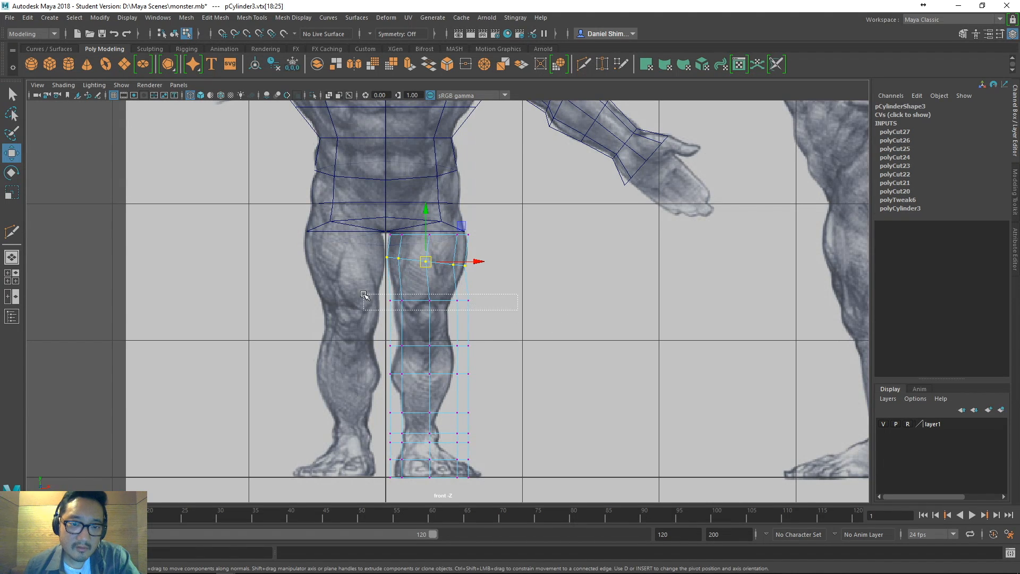
{"action": "key", "text": "r"}
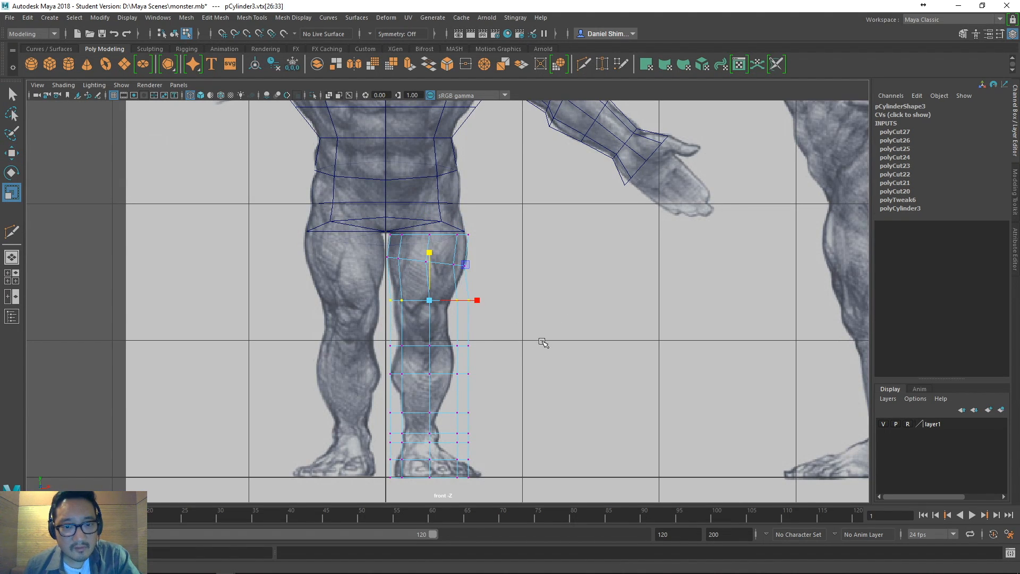
{"action": "mouse_move", "coordinate": [428, 300]}
{"action": "left_mouse_down"}
{"action": "mouse_move", "coordinate": [414, 301]}
{"action": "mouse_move", "coordinate": [426, 302]}
{"action": "left_mouse_up"}
{"action": "key", "text": "w"}
{"action": "key", "text": "r"}
{"action": "left_click_drag", "start_coordinate": [487, 353], "coordinate": [425, 342]}
{"action": "key", "text": "w"}
{"action": "key", "text": "r"}
{"action": "key", "text": "w"}
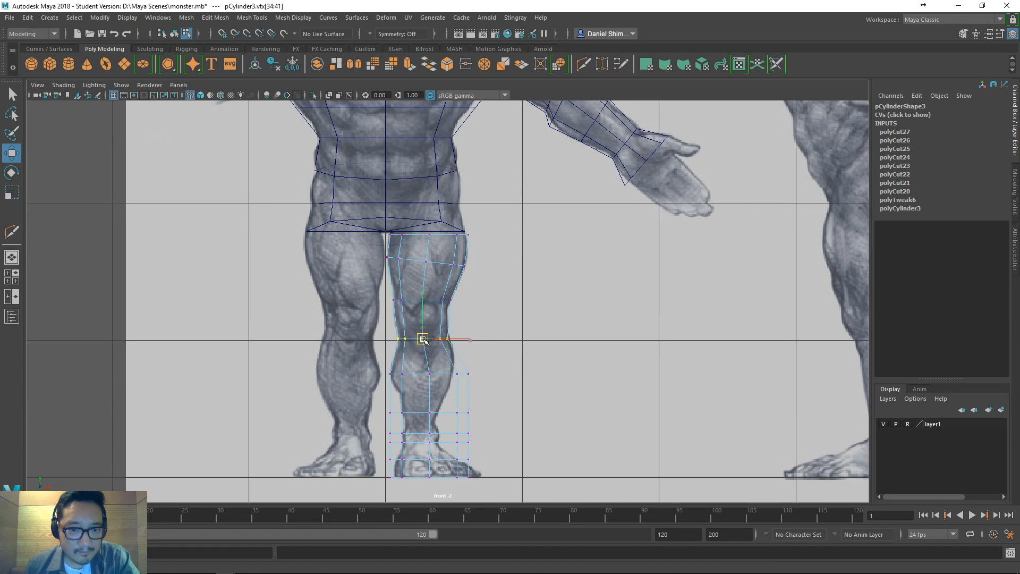
- Raise the mid-calf vertex row and scale it to the width of the drawn calf
{"action": "left_click_drag", "start_coordinate": [495, 362], "coordinate": [423, 366]}
{"action": "key", "text": "r"}
{"action": "key", "text": "w"}
{"action": "key", "text": "r"}
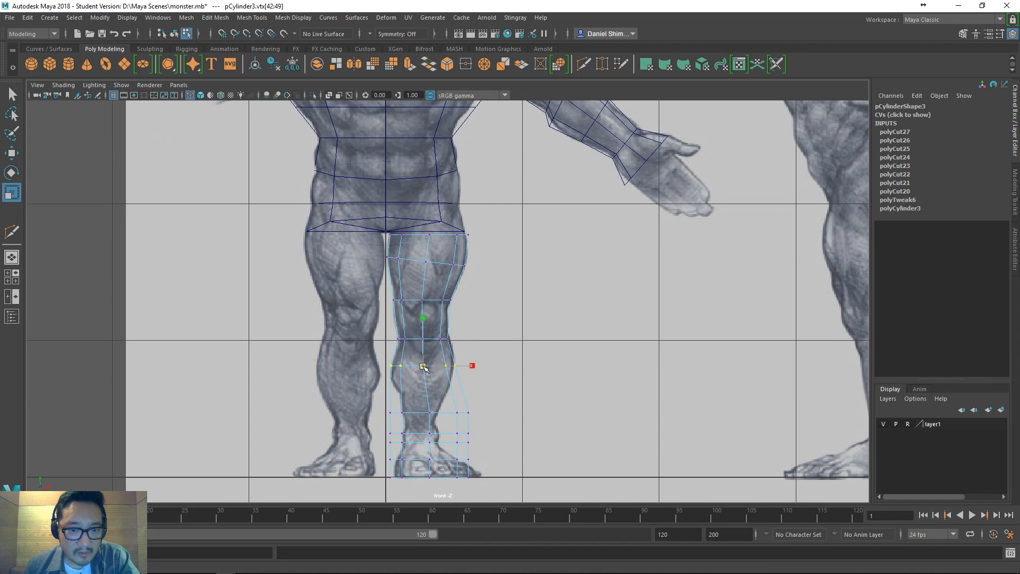
{"action": "key", "text": "w"}
- Raise, narrow and tilt the lower-calf vertex row upward toward the outer side to follow the drawn muscle
{"action": "left_click_drag", "start_coordinate": [374, 398], "coordinate": [426, 393]}
{"action": "key", "text": "r"}
{"action": "key", "text": "w"}
{"action": "key", "text": "e"}
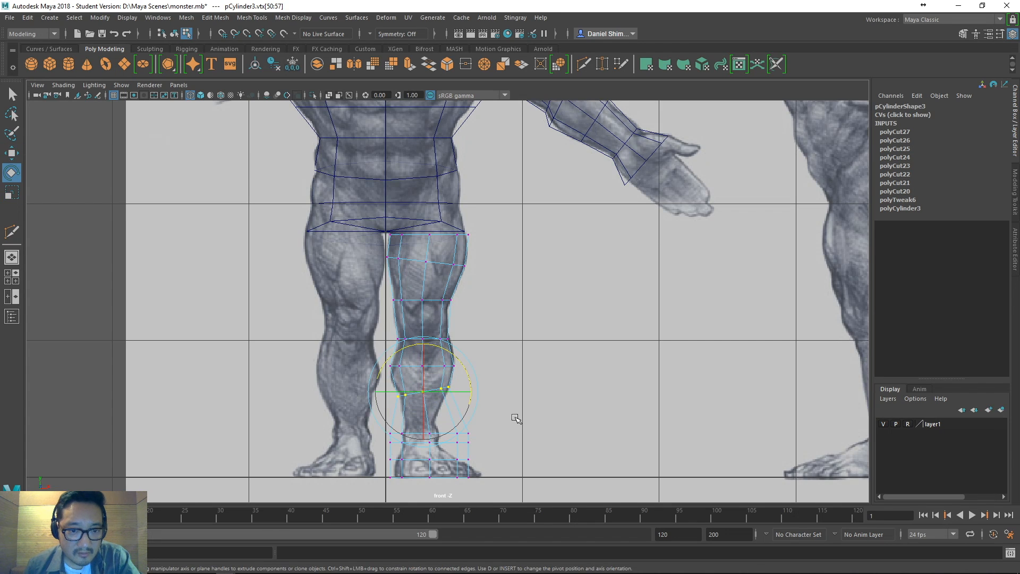
{"action": "key", "text": "r"}
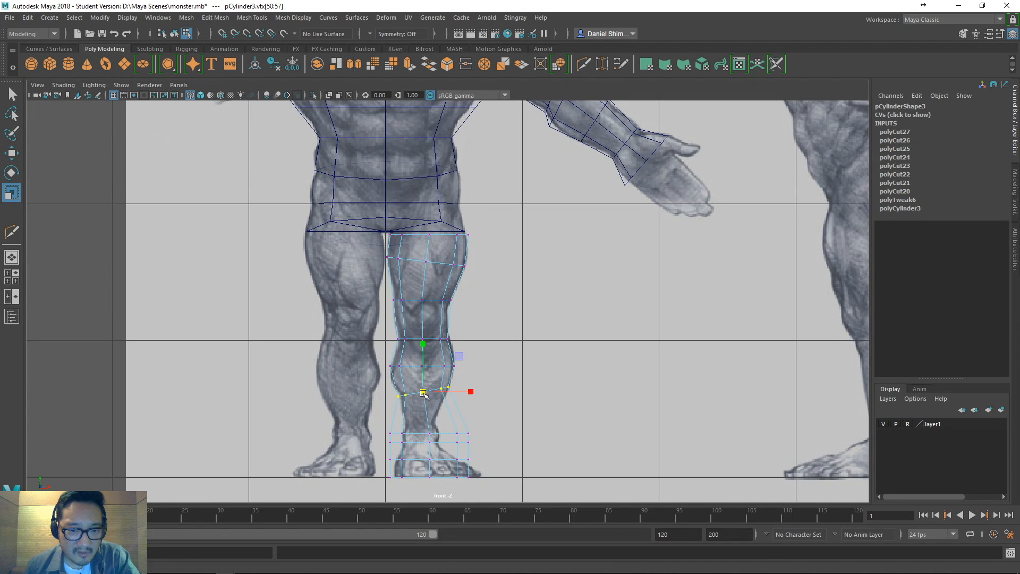
{"action": "key", "text": "w"}
{"action": "left_click_drag", "start_coordinate": [424, 395], "coordinate": [427, 395]}
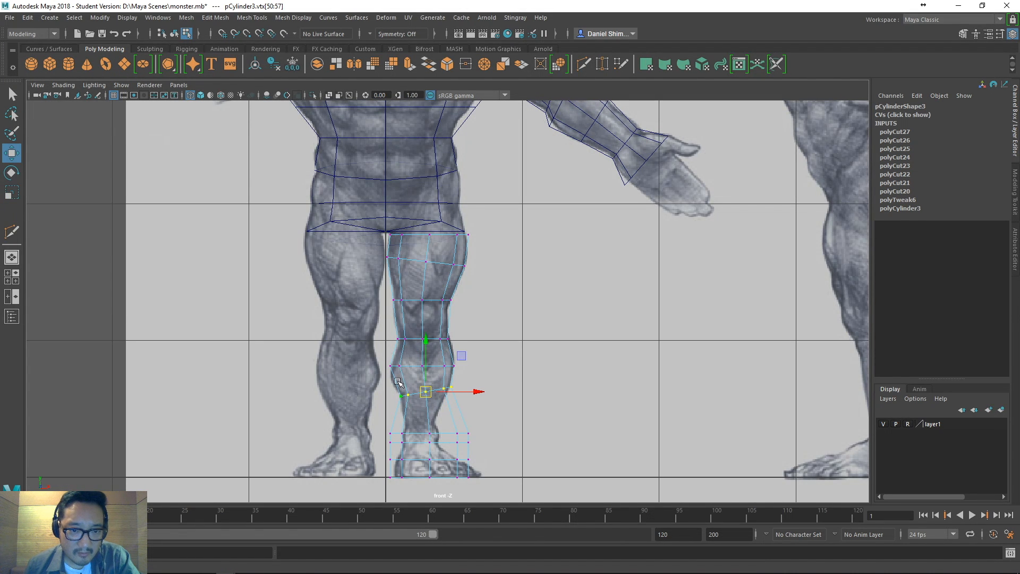
- Tilt the upper of the two calf vertex rows to a matching angle and shift it onto the drawn calf outline
{"action": "left_click_drag", "start_coordinate": [382, 358], "coordinate": [468, 366]}
{"action": "key", "text": "e"}
{"action": "key", "text": "w"}
{"action": "middle_click_drag", "start_coordinate": [510, 394], "coordinate": [489, 414]}
{"action": "key", "text": "r"}
- Scale both ankle vertex rows narrower and move them sideways onto the drawn ankle
{"action": "left_click_drag", "start_coordinate": [383, 423], "coordinate": [487, 443]}
{"action": "left_click_drag", "start_coordinate": [429, 391], "coordinate": [436, 421]}
{"action": "key", "text": "w"}
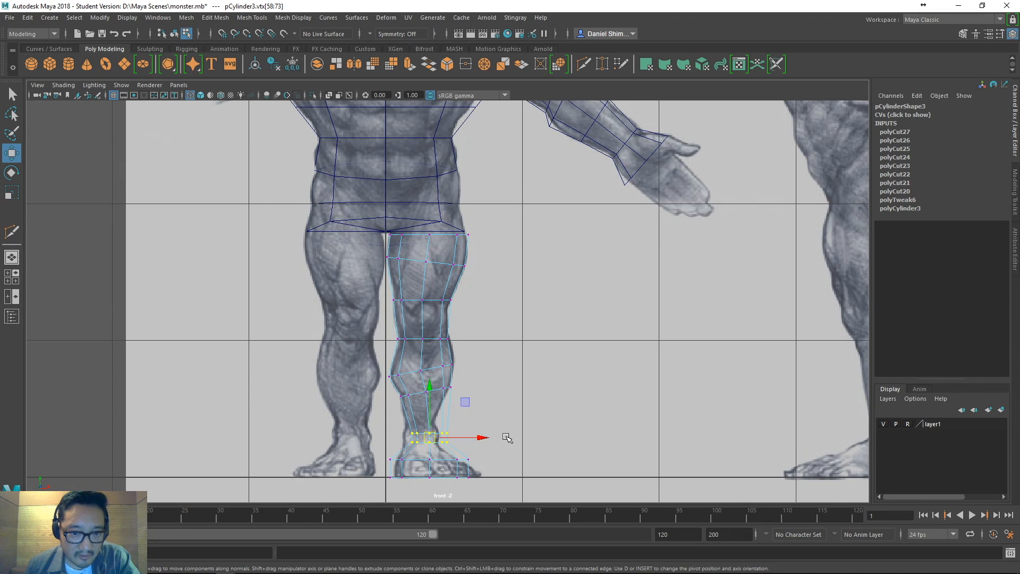
{"action": "left_click_drag", "start_coordinate": [480, 442], "coordinate": [471, 442]}
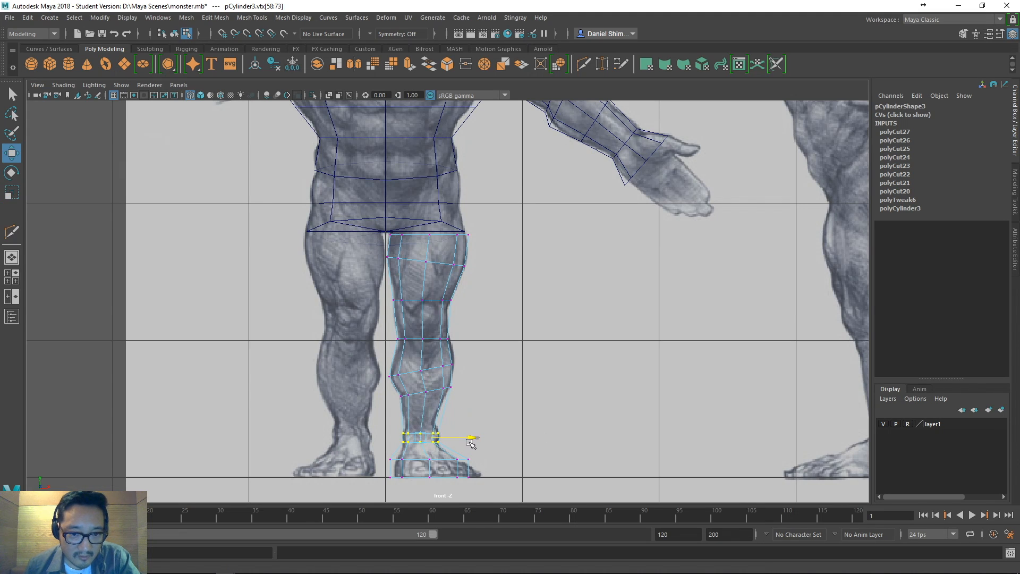
- Raise the upper ankle vertex row, scale it down slightly and align it with the narrowest part of the drawn ankle
{"action": "left_click_drag", "start_coordinate": [390, 426], "coordinate": [442, 438]}
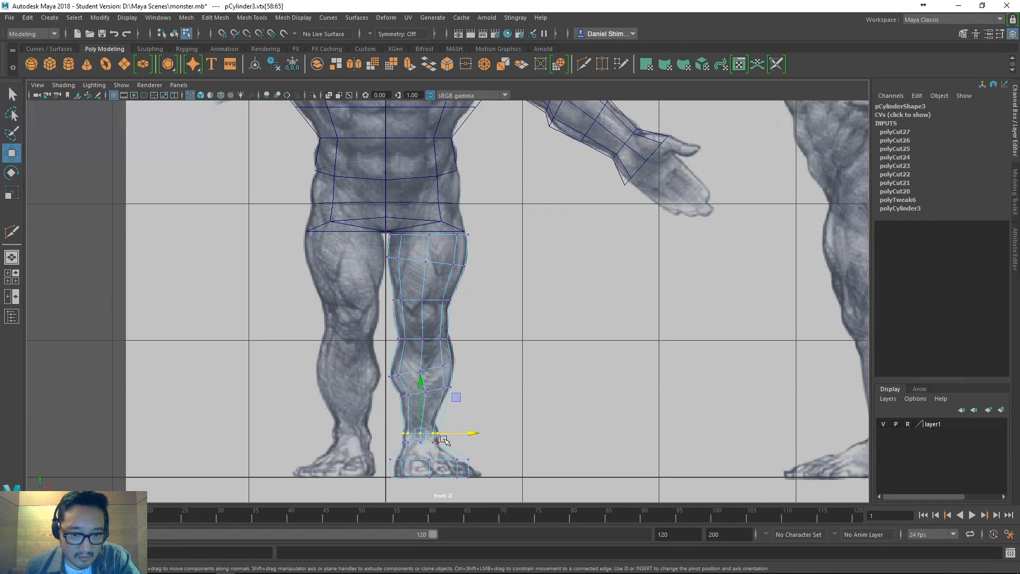
{"action": "left_click_drag", "start_coordinate": [423, 387], "coordinate": [422, 378]}
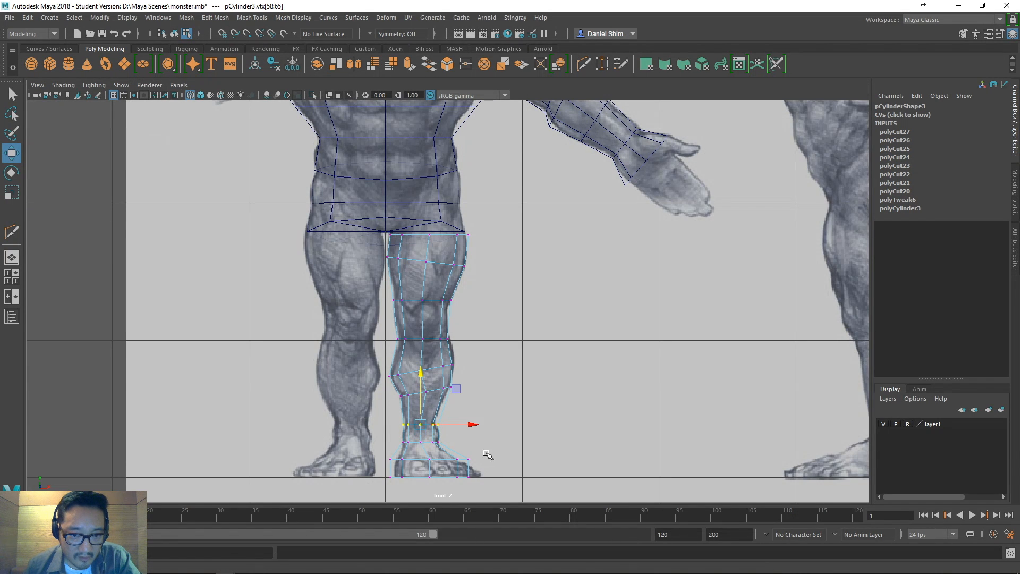
{"action": "key", "text": "r"}
{"action": "left_click", "coordinate": [420, 426]}
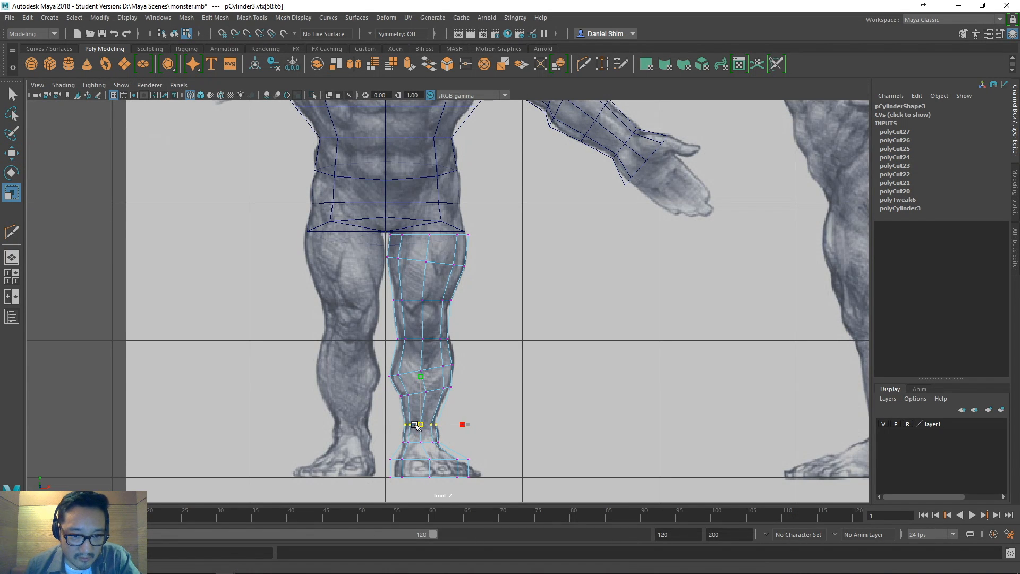
{"action": "key", "text": "w"}
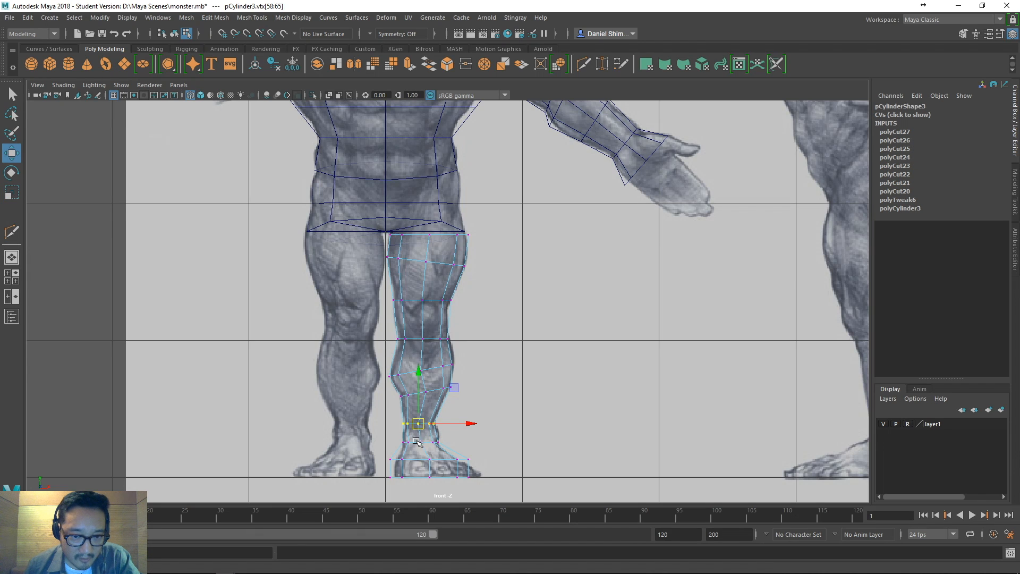
{"action": "left_click_drag", "start_coordinate": [391, 435], "coordinate": [470, 445]}
{"action": "left_click_drag", "start_coordinate": [381, 456], "coordinate": [485, 414]}
{"action": "key", "text": "ctrl+z"}
- In the wireframe side view, shift the vertex rows from the knee down to the foot backward to follow the drawn leg profile
{"action": "key", "text": "space"}
{"action": "key", "text": "5"}
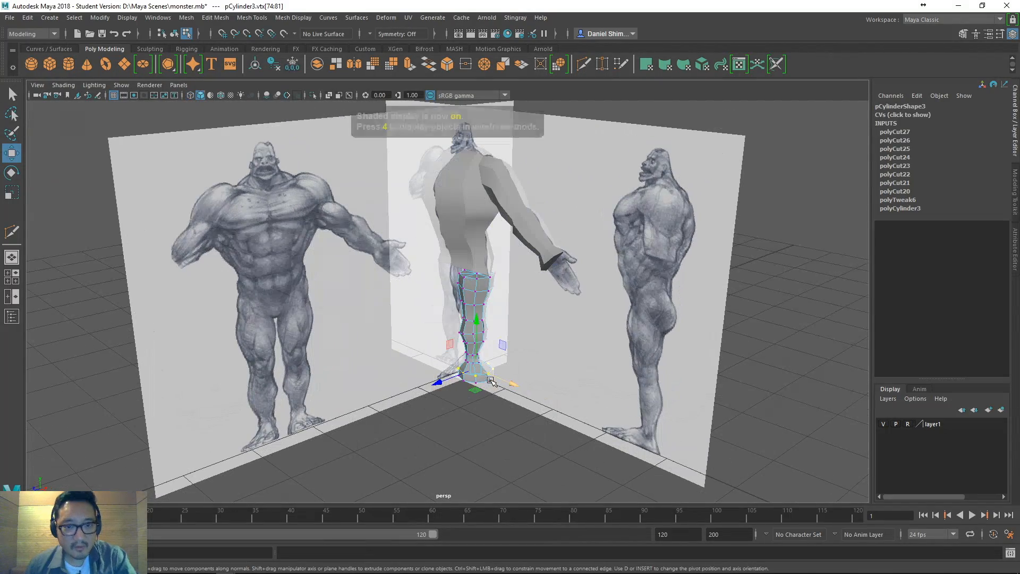
{"action": "left_click", "coordinate": [512, 427]}
{"action": "mouse_move", "coordinate": [512, 427]}
{"action": "left_mouse_down", "text": "alt"}
{"action": "mouse_move", "coordinate": [436, 417]}
{"action": "mouse_move", "coordinate": [553, 423]}
{"action": "mouse_move", "coordinate": [476, 411]}
{"action": "mouse_move", "coordinate": [528, 412]}
{"action": "mouse_move", "coordinate": [451, 414]}
{"action": "mouse_move", "coordinate": [502, 411]}
{"action": "left_mouse_up", "text": "alt"}
{"action": "key", "text": "space"}
{"action": "middle_click_drag", "start_coordinate": [512, 414], "coordinate": [531, 279], "text": "alt"}
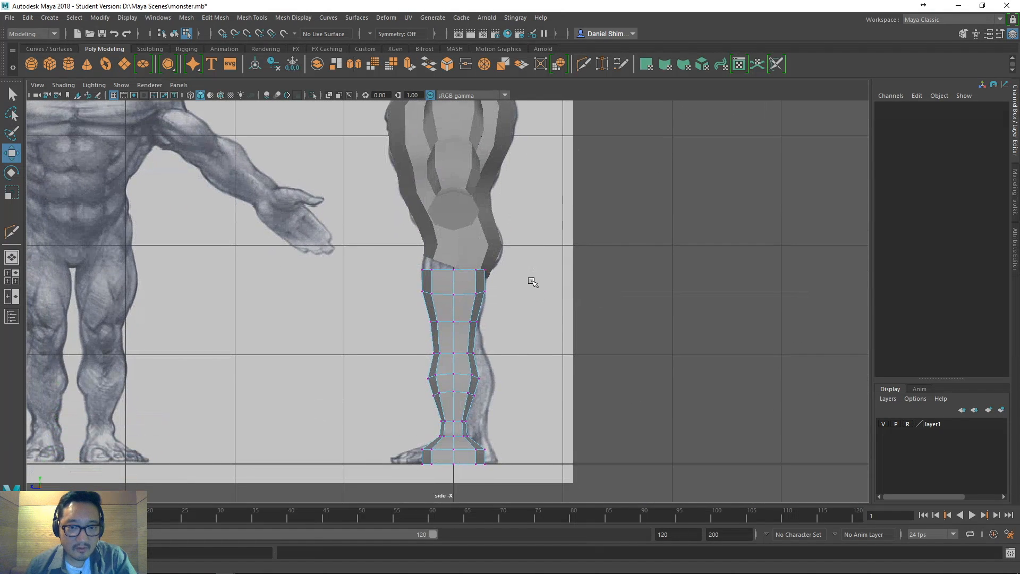
{"action": "key", "text": "4"}
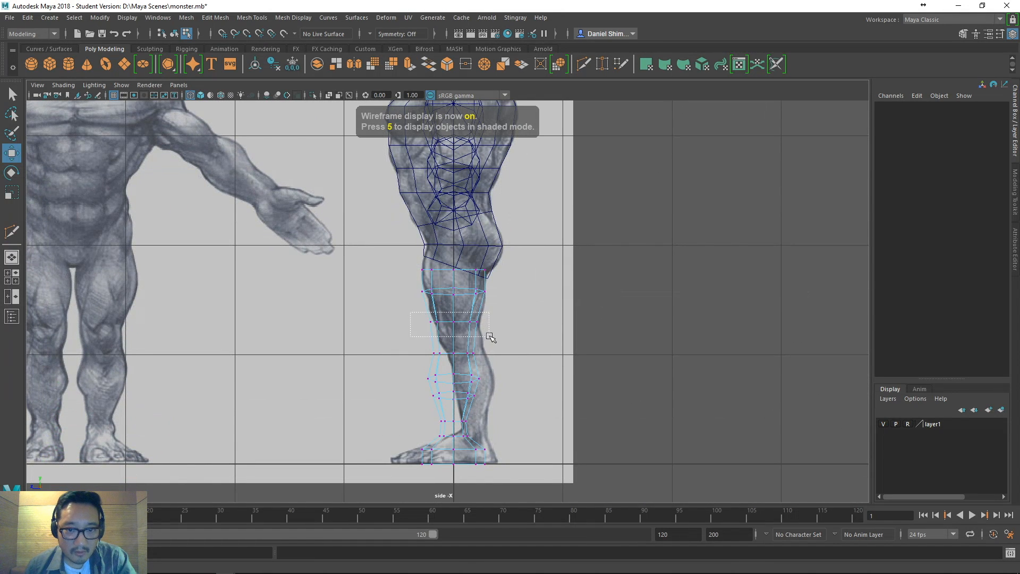
{"action": "left_click_drag", "start_coordinate": [414, 313], "coordinate": [499, 333]}
{"action": "left_click_drag", "start_coordinate": [403, 344], "coordinate": [502, 358]}
{"action": "left_click_drag", "start_coordinate": [519, 414], "coordinate": [523, 472]}
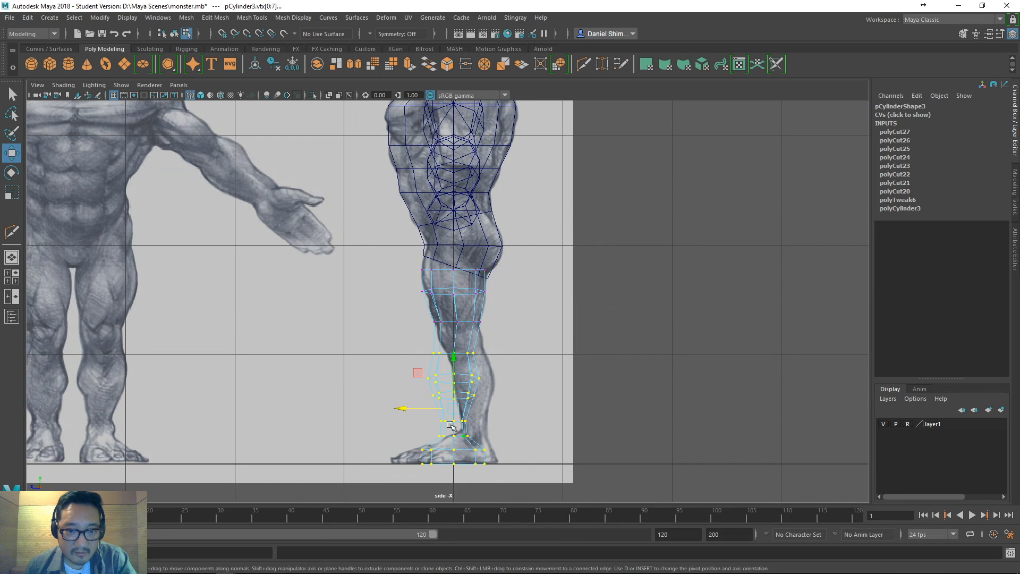
{"action": "left_click_drag", "start_coordinate": [413, 413], "coordinate": [424, 413]}
- Move the calf and ankle vertex rows farther back and scale them to match the lower leg's side profile
{"action": "left_click_drag", "start_coordinate": [417, 362], "coordinate": [511, 405]}
{"action": "left_click_drag", "start_coordinate": [421, 389], "coordinate": [500, 442]}
{"action": "key", "text": "r"}
{"action": "key", "text": "w"}
- Pull the front foot vertices out to the drawn toes and the front ankle vertices slightly forward over the instep
{"action": "mouse_move", "coordinate": [427, 429]}
{"action": "left_mouse_down"}
{"action": "mouse_move", "coordinate": [451, 472]}
{"action": "mouse_move", "coordinate": [376, 455]}
{"action": "left_mouse_up"}
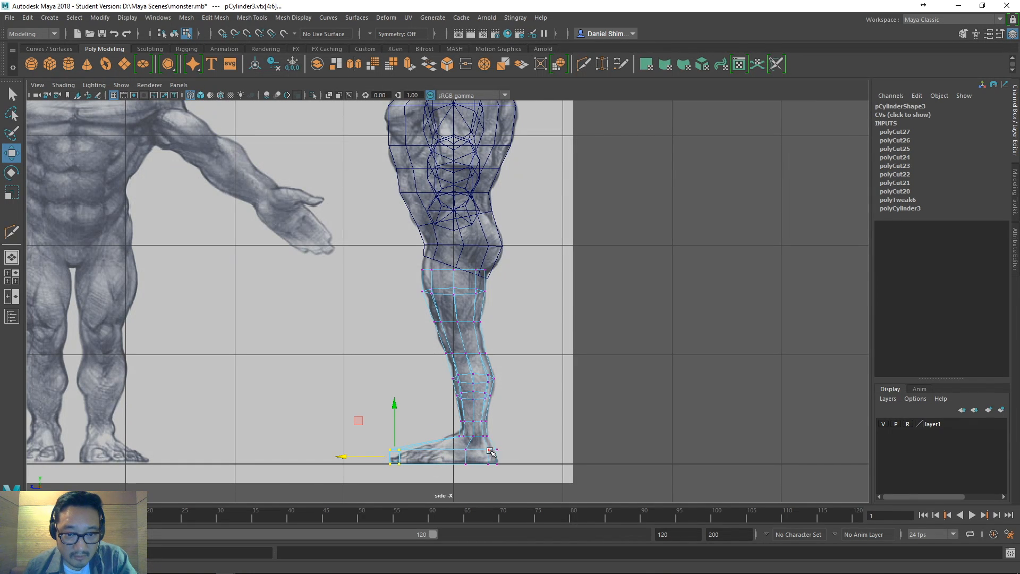
{"action": "mouse_move", "coordinate": [443, 428]}
{"action": "left_mouse_down"}
{"action": "mouse_move", "coordinate": [466, 442]}
{"action": "mouse_move", "coordinate": [437, 434]}
{"action": "left_mouse_up"}
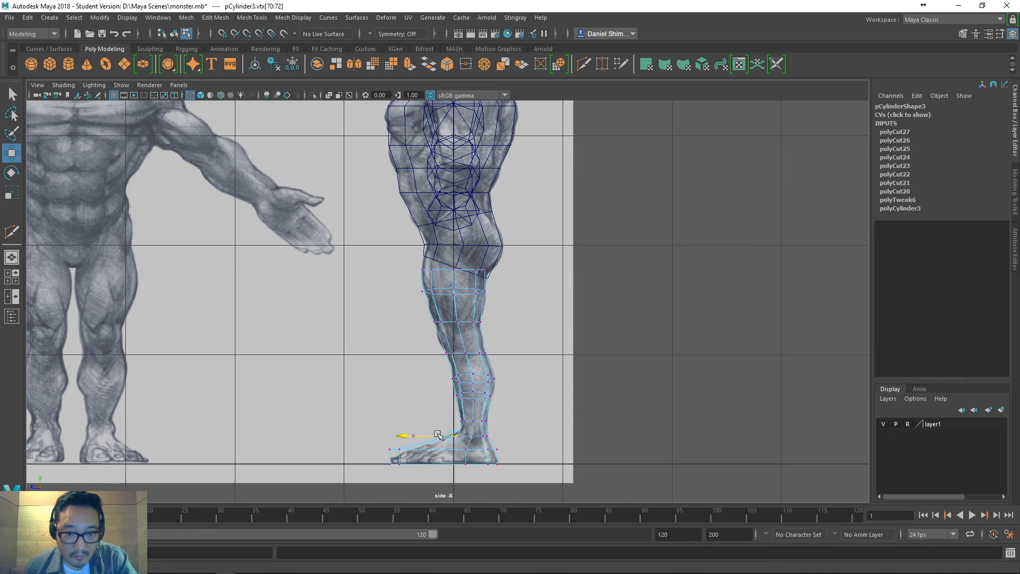
{"action": "left_click", "coordinate": [460, 437]}
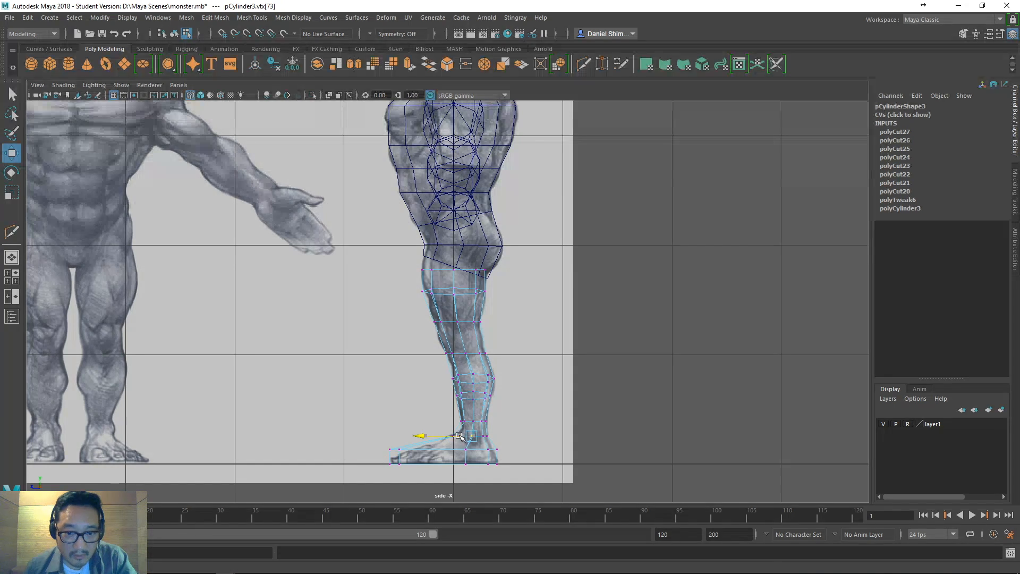
{"action": "key", "text": "ctrl+z"}
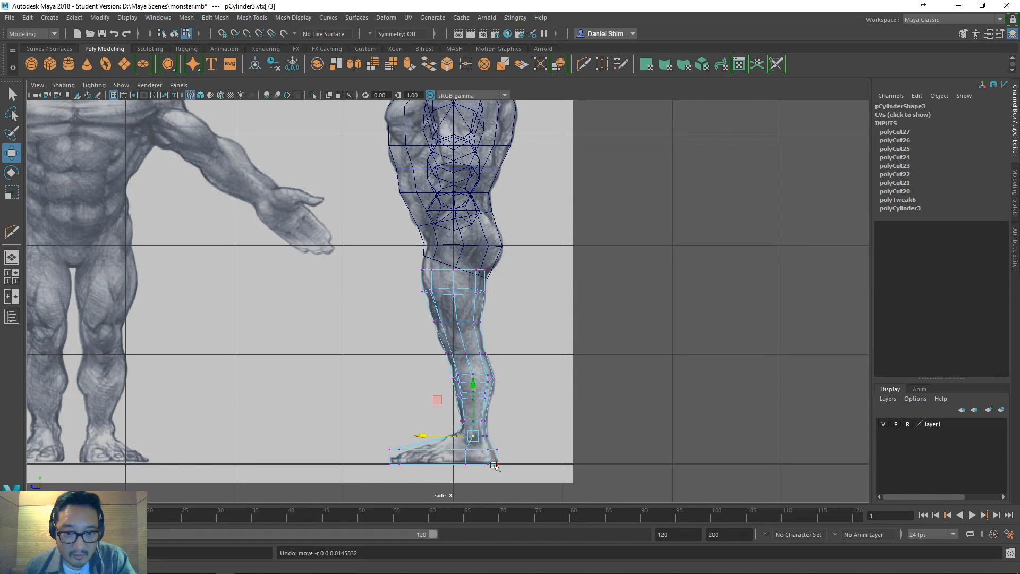
- Return the leg to object mode, deselect it and view the blocked-out body shaded in the perspective view
{"action": "key", "text": "q"}
{"action": "scroll", "coordinate": [493, 444], "scroll_direction": "up", "scroll_amount": 5}
{"action": "key", "text": "space"}
{"action": "mouse_move", "coordinate": [490, 338]}
{"action": "left_mouse_down"}
{"action": "mouse_move", "coordinate": [527, 320]}
{"action": "mouse_move", "coordinate": [450, 256]}
{"action": "left_mouse_up"}
{"action": "key", "text": "5"}
{"action": "right_click_drag", "start_coordinate": [450, 257], "coordinate": [454, 323]}
{"action": "left_click", "coordinate": [474, 431]}
{"action": "scroll", "coordinate": [483, 414], "scroll_direction": "down", "scroll_amount": 3}
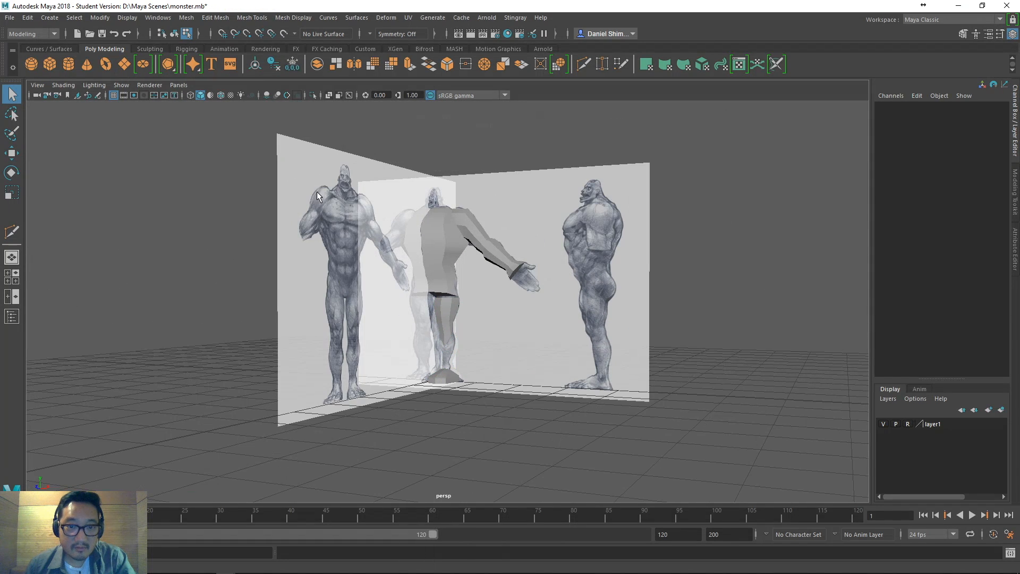
{"action": "left_click_drag", "start_coordinate": [411, 192], "coordinate": [440, 206], "text": "alt"}
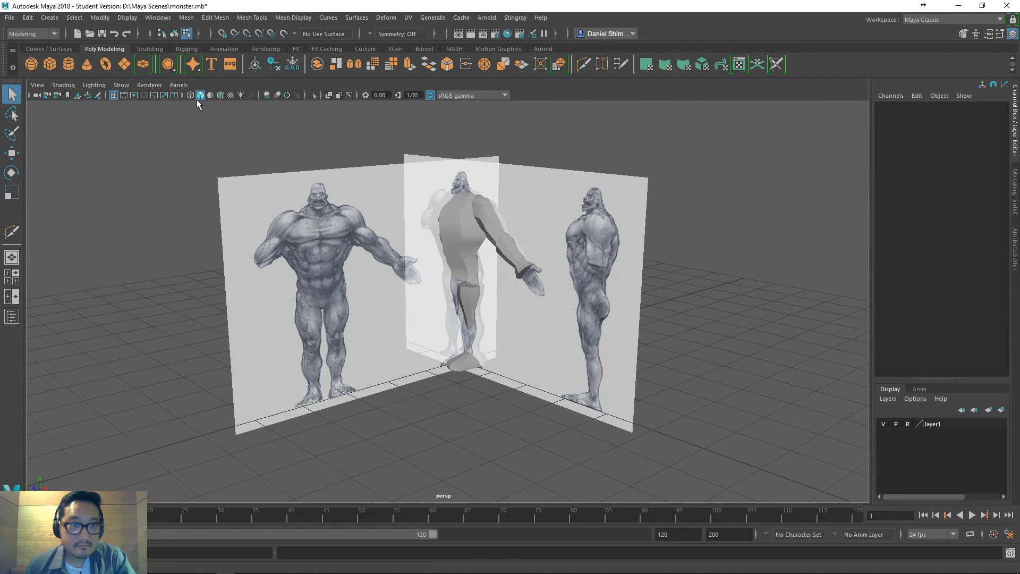
- Hide the image planes in the perspective view and inspect the body from the side
{"action": "left_click", "coordinate": [121, 85]}
{"action": "mouse_move", "coordinate": [130, 106]}
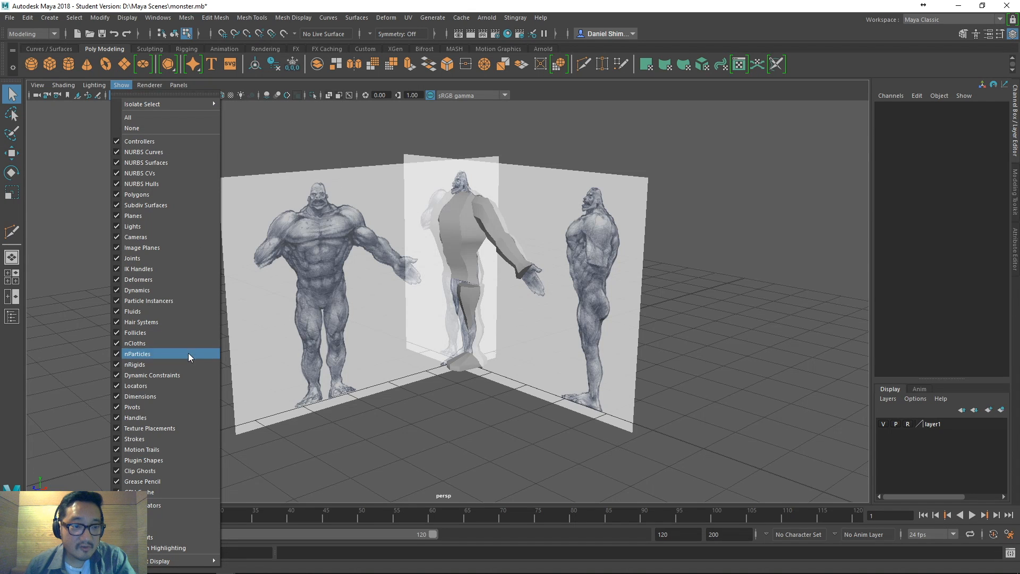
{"action": "left_click", "coordinate": [159, 248]}
{"action": "left_click_drag", "start_coordinate": [480, 272], "coordinate": [506, 323], "text": "alt"}
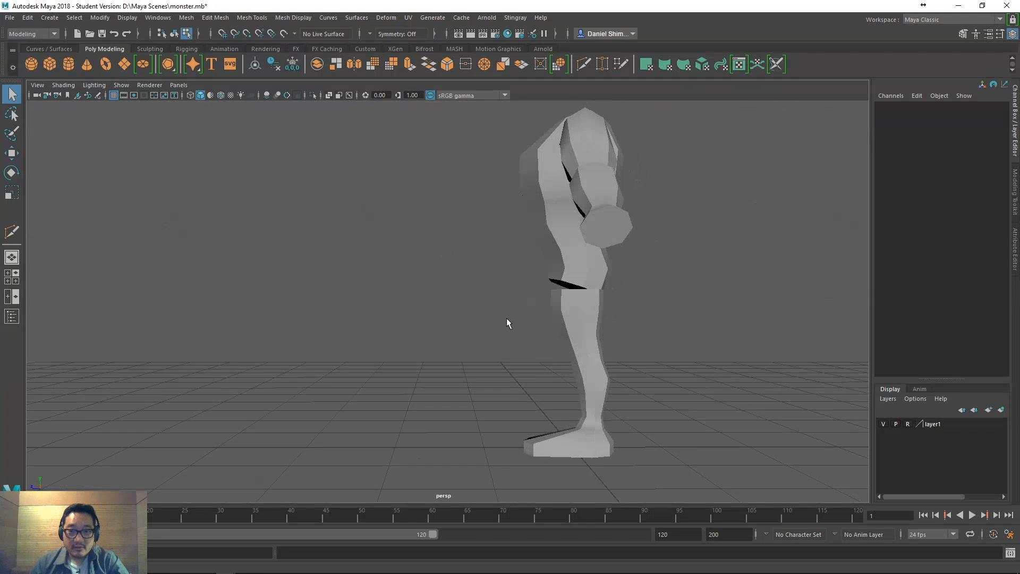
- Rotate the leg's top row of vertices in the side view to match the slope of the torso's lower edge
{"action": "left_click", "coordinate": [572, 291]}
{"action": "right_click_drag", "start_coordinate": [569, 268], "coordinate": [521, 268]}
{"action": "left_click_drag", "start_coordinate": [599, 296], "coordinate": [626, 295]}
{"action": "key", "text": "4"}
{"action": "left_click_drag", "start_coordinate": [631, 295], "coordinate": [665, 293]}
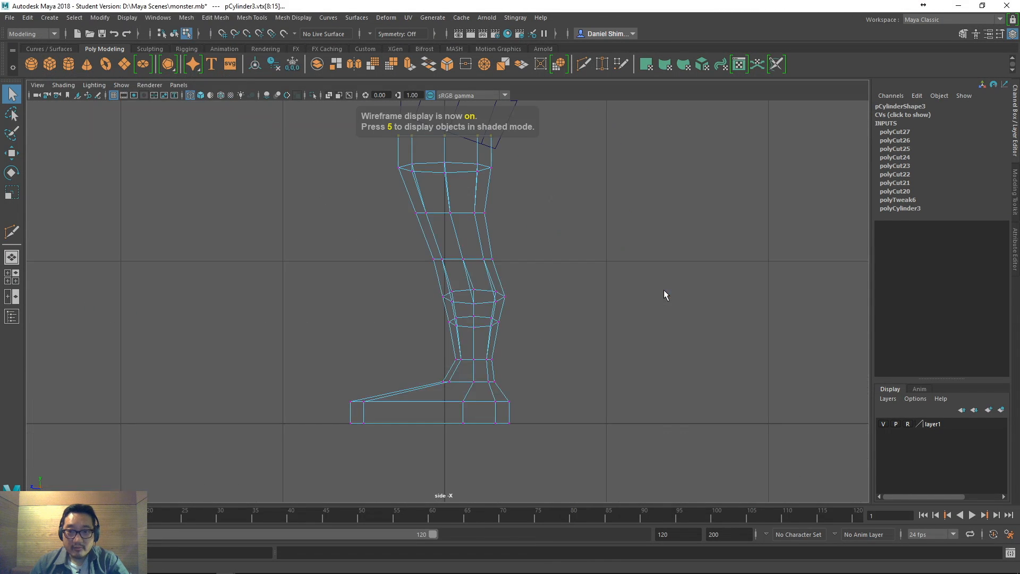
{"action": "scroll", "coordinate": [521, 241], "scroll_direction": "down", "scroll_amount": 5}
{"action": "scroll", "coordinate": [485, 292], "scroll_direction": "up", "scroll_amount": 5}
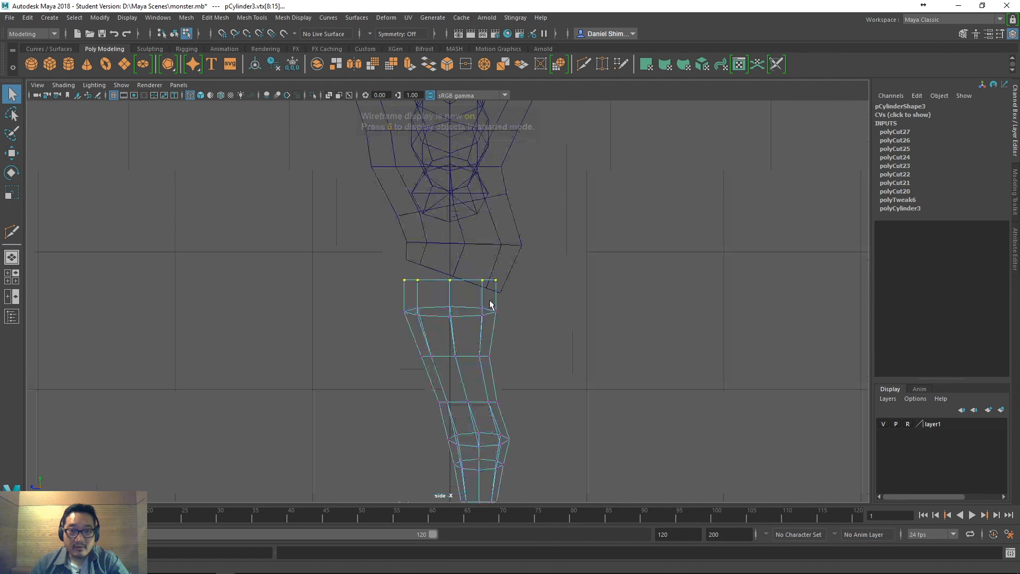
{"action": "key", "text": "e"}
{"action": "left_click_drag", "start_coordinate": [485, 316], "coordinate": [480, 328]}
{"action": "key", "text": "q"}
{"action": "left_click", "coordinate": [537, 324]}
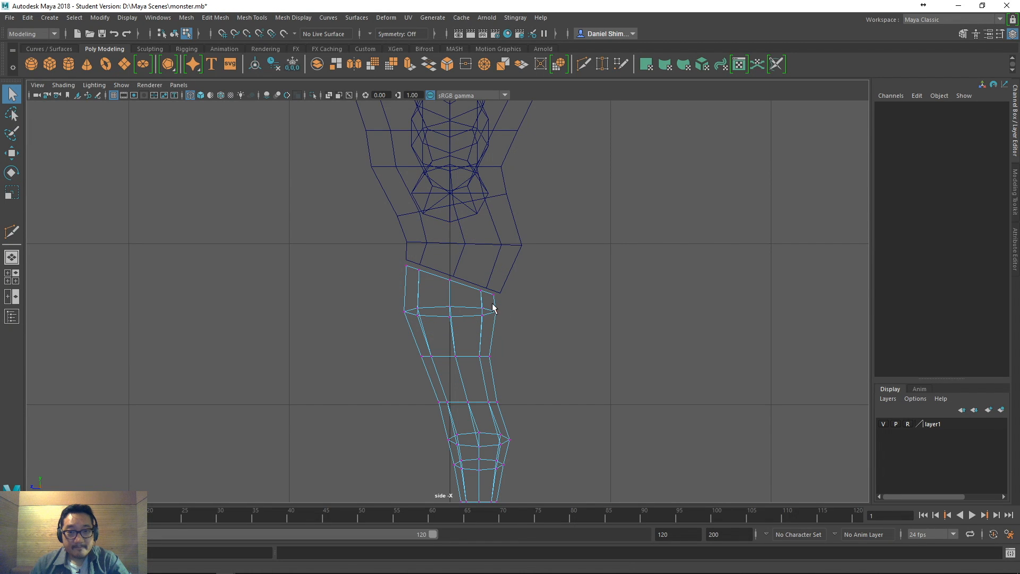
- Show the model shaded in the perspective view and turn on Wireframe on Shaded
{"action": "key", "text": "space"}
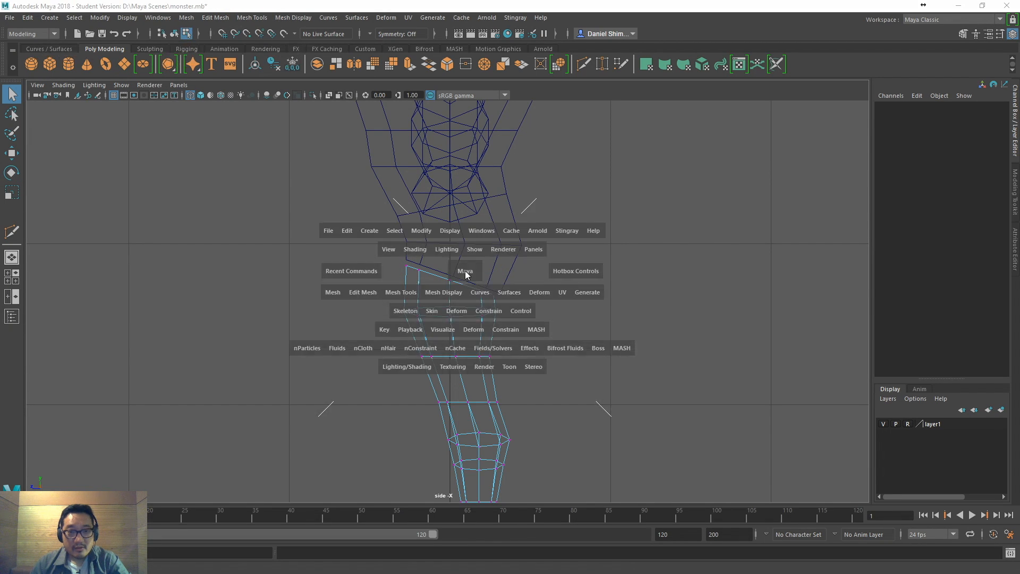
{"action": "left_click_drag", "start_coordinate": [465, 270], "coordinate": [466, 234]}
{"action": "left_click_drag", "start_coordinate": [533, 266], "coordinate": [576, 273], "text": "alt"}
{"action": "right_click_drag", "start_coordinate": [576, 274], "coordinate": [934, 313], "text": "alt"}
{"action": "middle_click_drag", "start_coordinate": [724, 336], "coordinate": [470, 320], "text": "alt"}
{"action": "left_click_drag", "start_coordinate": [470, 321], "coordinate": [564, 262], "text": "alt"}
{"action": "scroll", "coordinate": [502, 305], "scroll_direction": "up", "scroll_amount": 5}
{"action": "middle_click_drag", "start_coordinate": [564, 261], "coordinate": [573, 232], "text": "alt"}
{"action": "left_click_drag", "start_coordinate": [574, 233], "coordinate": [589, 246], "text": "alt"}
{"action": "right_click_drag", "start_coordinate": [590, 246], "coordinate": [470, 263], "text": "alt"}
{"action": "key", "text": "5"}
{"action": "mouse_move", "coordinate": [466, 262]}
{"action": "left_mouse_down", "text": "alt"}
{"action": "mouse_move", "coordinate": [409, 266]}
{"action": "mouse_move", "coordinate": [353, 205]}
{"action": "left_mouse_up", "text": "alt"}
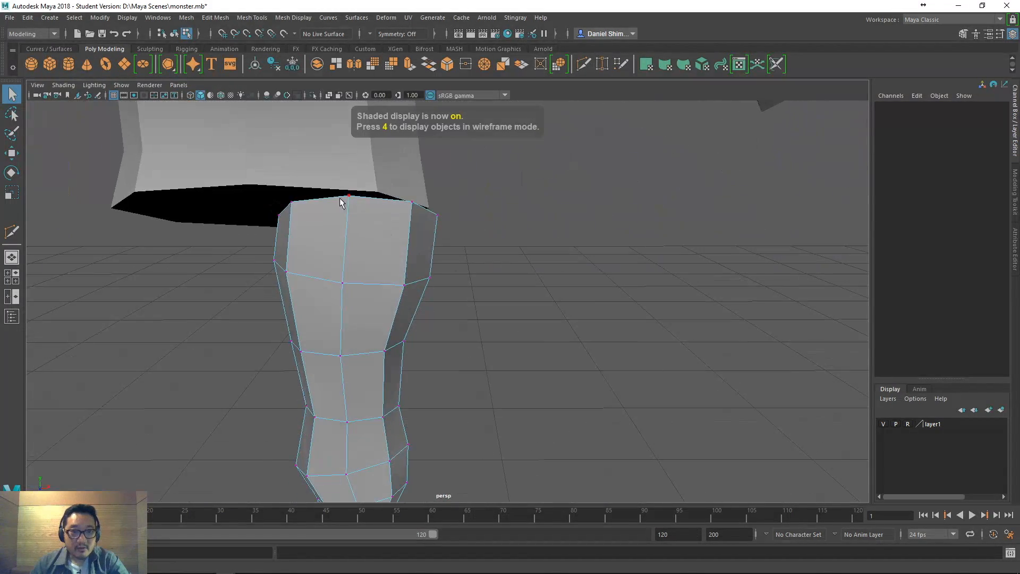
{"action": "left_click", "coordinate": [63, 85]}
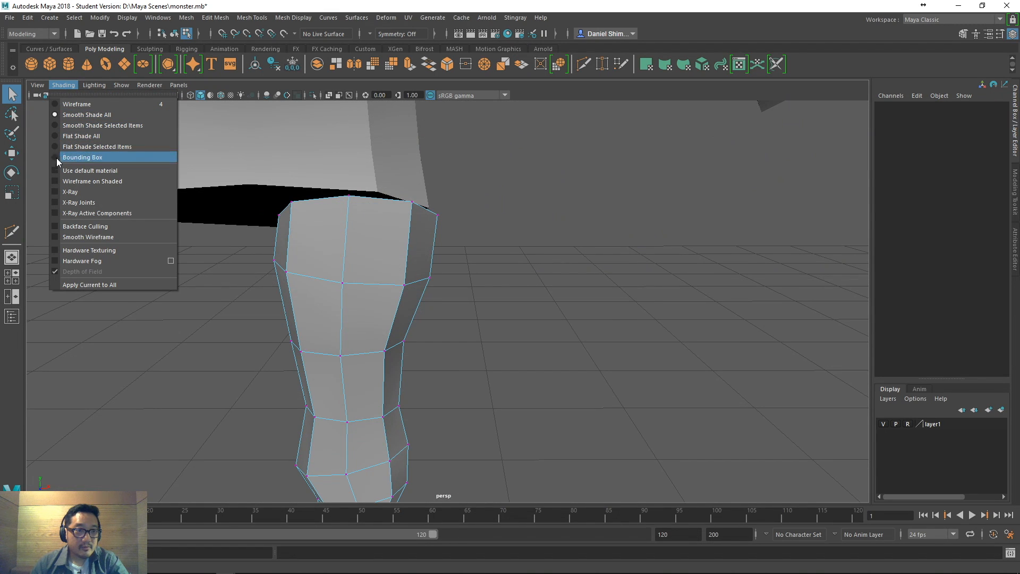
{"action": "left_click", "coordinate": [56, 181]}
- Select all the triangular cap faces on top of the leg and delete them
{"action": "left_click_drag", "start_coordinate": [477, 287], "coordinate": [556, 361], "text": "alt"}
{"action": "middle_click_drag", "start_coordinate": [557, 360], "coordinate": [552, 360], "text": "alt"}
{"action": "left_click_drag", "start_coordinate": [588, 345], "coordinate": [670, 351], "text": "alt"}
{"action": "left_click_drag", "start_coordinate": [664, 307], "coordinate": [595, 316], "text": "alt"}
{"action": "left_click", "coordinate": [588, 300]}
{"action": "right_click_drag", "start_coordinate": [607, 313], "coordinate": [612, 291]}
{"action": "left_click", "coordinate": [638, 320]}
{"action": "left_click", "coordinate": [602, 305], "text": "shift"}
{"action": "left_click", "coordinate": [682, 341], "text": "shift"}
{"action": "left_click_drag", "start_coordinate": [682, 345], "coordinate": [614, 352], "text": "alt"}
{"action": "left_click", "coordinate": [637, 343], "text": "shift"}
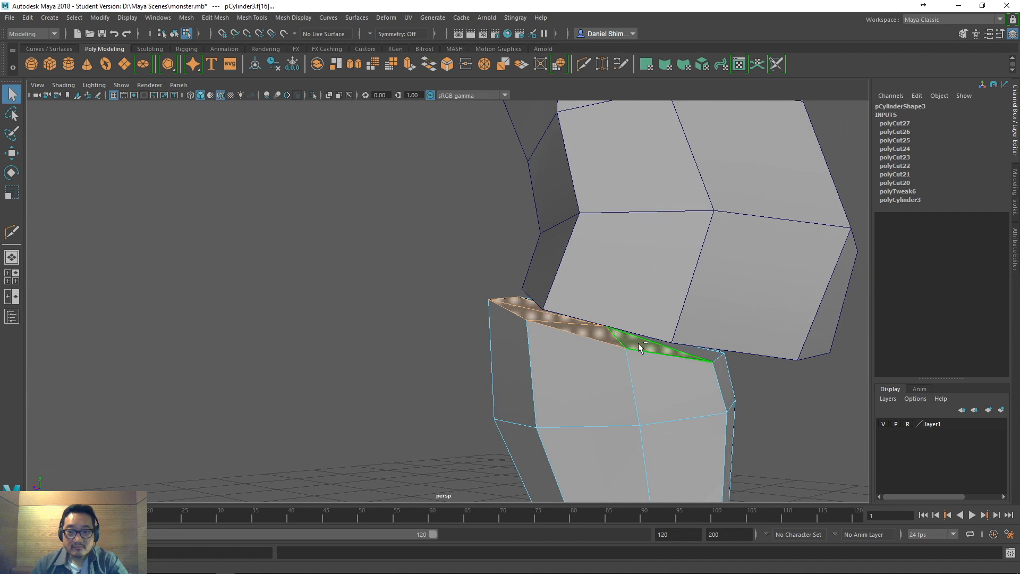
{"action": "key", "text": "f"}
{"action": "left_click", "coordinate": [593, 317], "text": "shift"}
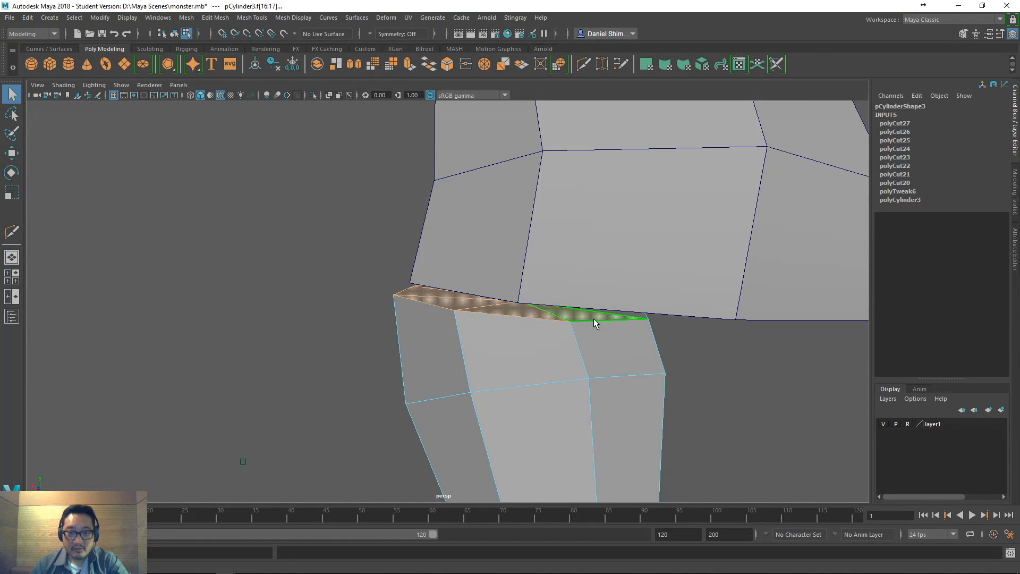
{"action": "key", "text": "4"}
{"action": "left_click_drag", "start_coordinate": [594, 317], "coordinate": [543, 376], "text": "alt"}
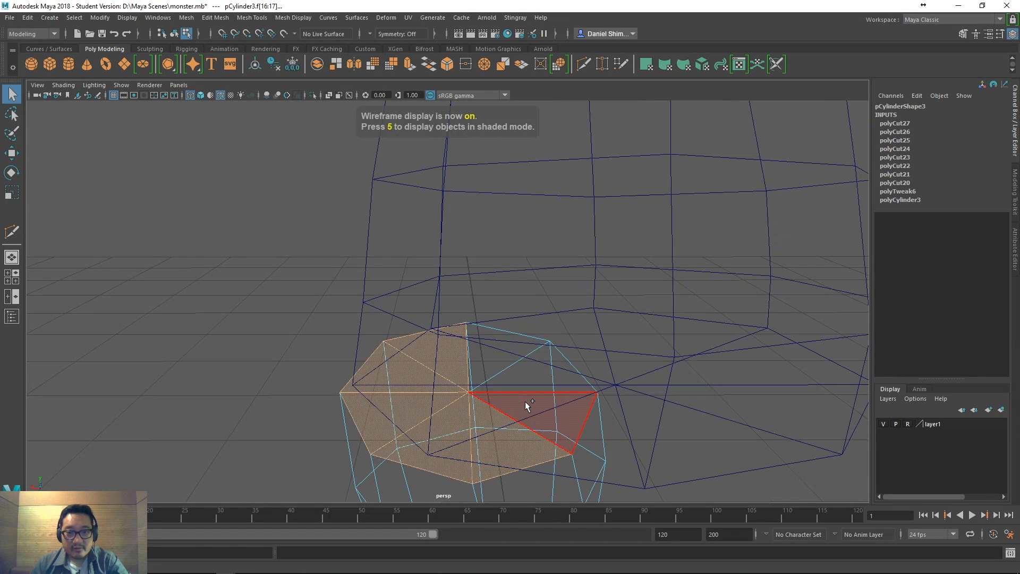
{"action": "left_click", "coordinate": [525, 400], "text": "shift"}
{"action": "left_click", "coordinate": [529, 380], "text": "shift"}
{"action": "left_click", "coordinate": [497, 359], "text": "shift"}
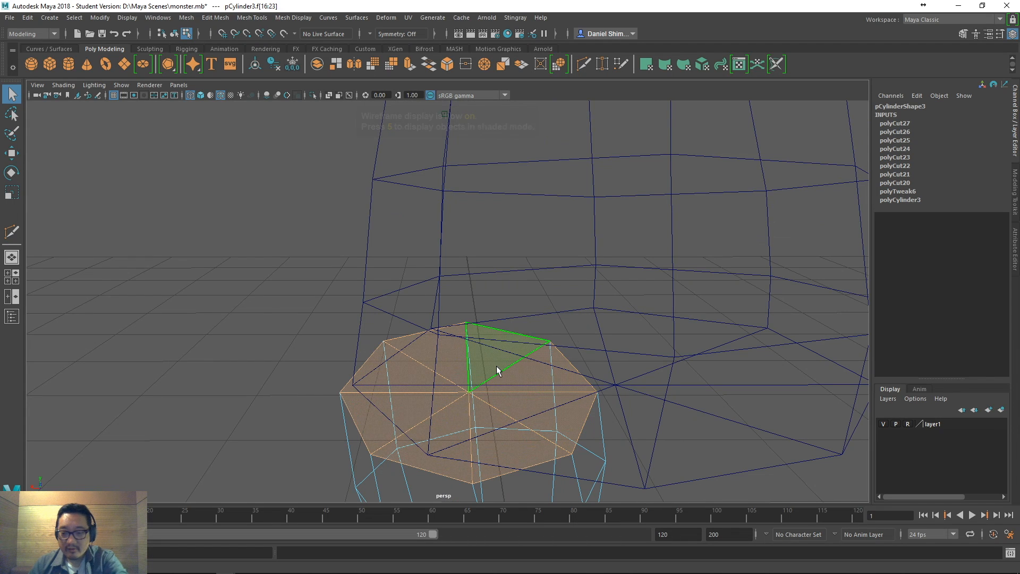
{"action": "key", "text": "Delete"}
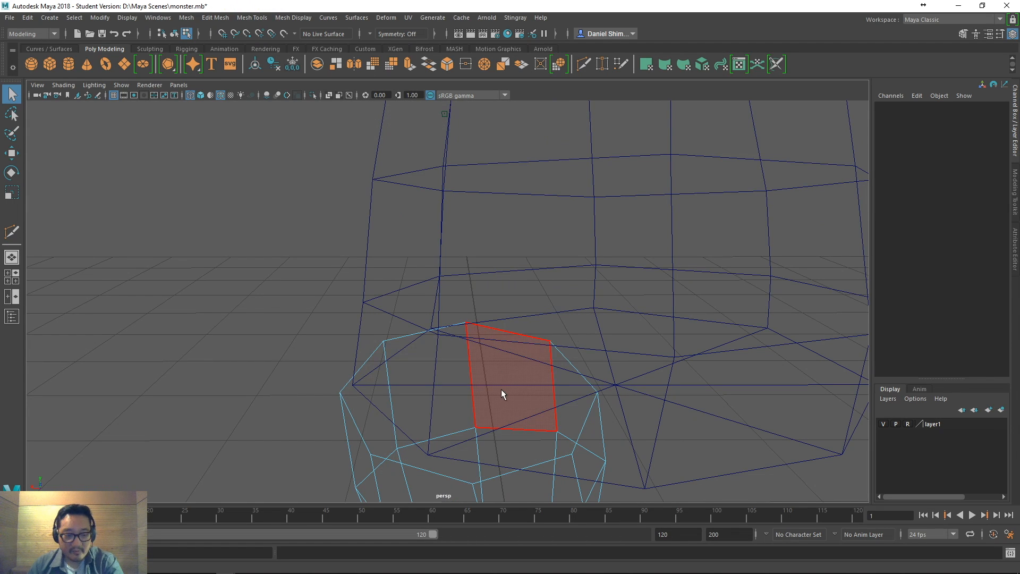
- Delete the cap faces closing the bottom of the torso
{"action": "key", "text": "5"}
{"action": "mouse_move", "coordinate": [503, 388]}
{"action": "left_mouse_down", "text": "alt"}
{"action": "mouse_move", "coordinate": [575, 371]}
{"action": "mouse_move", "coordinate": [657, 391]}
{"action": "mouse_move", "coordinate": [519, 370]}
{"action": "mouse_move", "coordinate": [619, 351]}
{"action": "mouse_move", "coordinate": [294, 347]}
{"action": "mouse_move", "coordinate": [228, 337]}
{"action": "mouse_move", "coordinate": [216, 371]}
{"action": "mouse_move", "coordinate": [248, 375]}
{"action": "mouse_move", "coordinate": [283, 356]}
{"action": "left_mouse_up", "text": "alt"}
{"action": "left_click", "coordinate": [282, 318]}
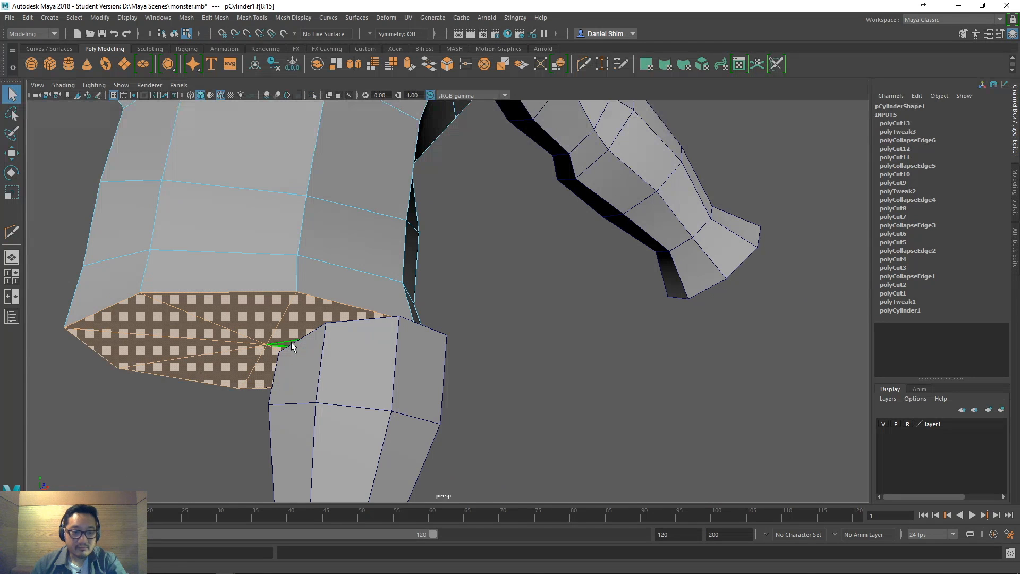
{"action": "key", "text": "4"}
{"action": "mouse_move", "coordinate": [470, 365]}
{"action": "left_mouse_down", "text": "alt"}
{"action": "mouse_move", "coordinate": [409, 391]}
{"action": "mouse_move", "coordinate": [439, 360]}
{"action": "left_mouse_up", "text": "alt"}
{"action": "left_click", "coordinate": [438, 359]}
{"action": "key", "text": "5"}
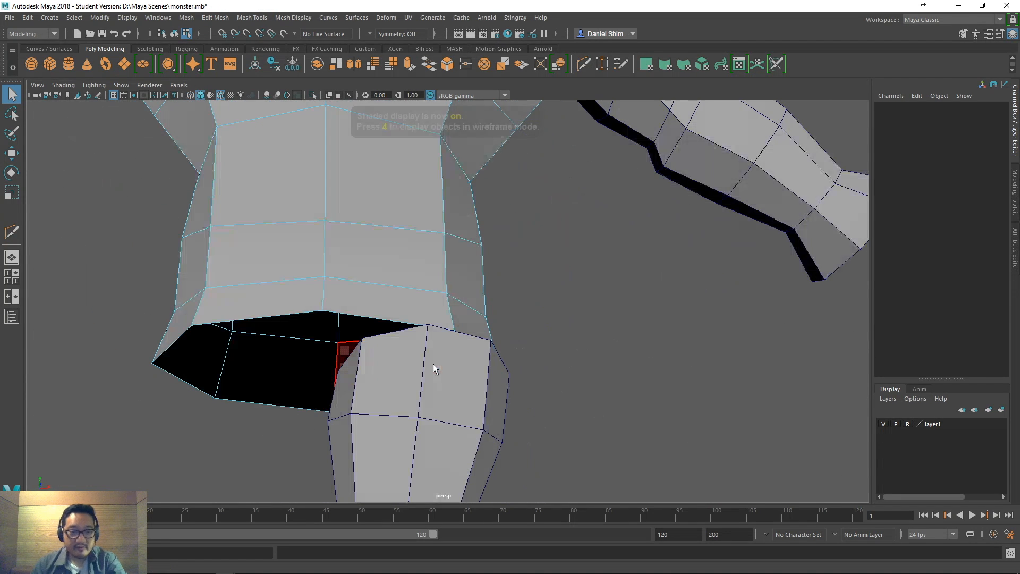
{"action": "mouse_move", "coordinate": [573, 357]}
{"action": "left_mouse_down", "text": "alt"}
{"action": "mouse_move", "coordinate": [517, 369]}
{"action": "mouse_move", "coordinate": [540, 355]}
{"action": "mouse_move", "coordinate": [434, 335]}
{"action": "left_mouse_up", "text": "alt"}
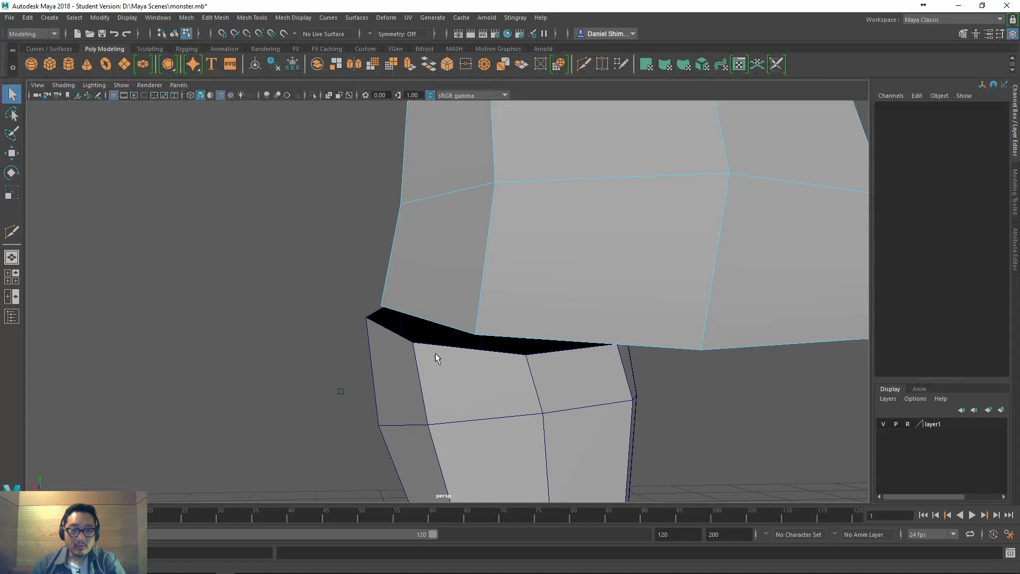
- Snap the torso's lower border vertices on the leg side onto the matching top vertices of the leg
{"action": "right_click_drag", "start_coordinate": [478, 341], "coordinate": [451, 270]}
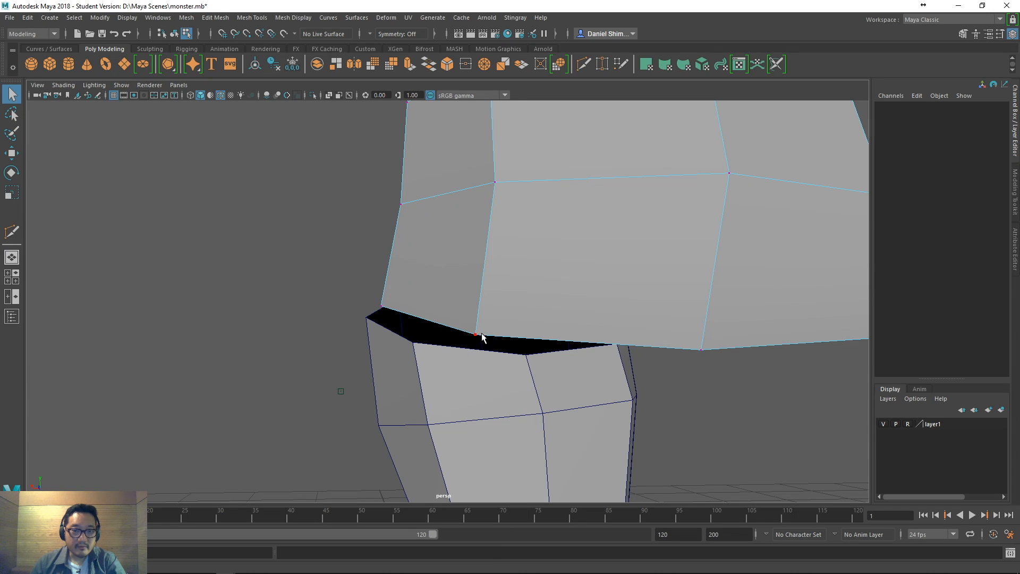
{"action": "left_click", "coordinate": [476, 335]}
{"action": "left_click_drag", "start_coordinate": [448, 334], "coordinate": [603, 341], "text": "alt"}
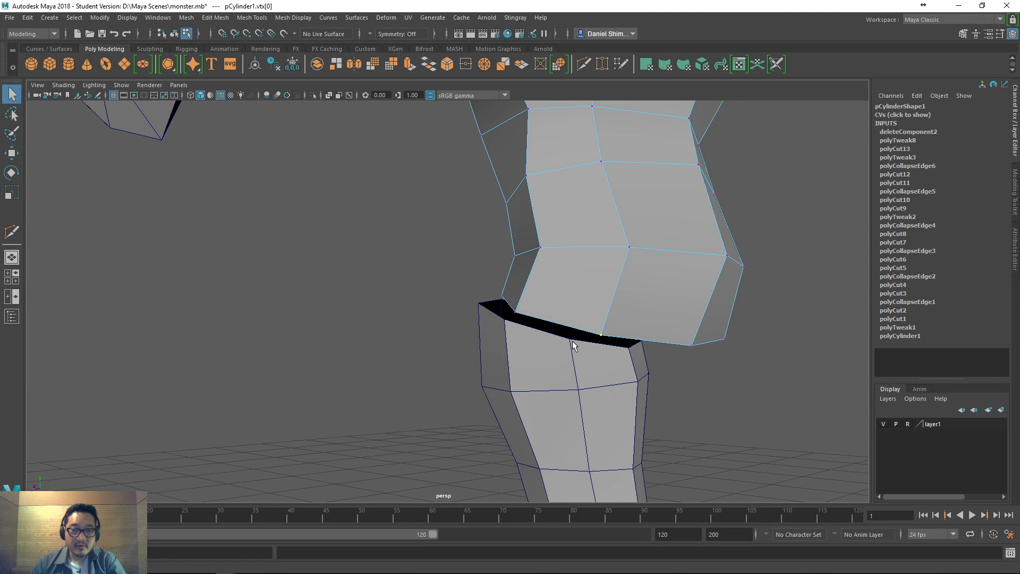
{"action": "key", "text": "w"}
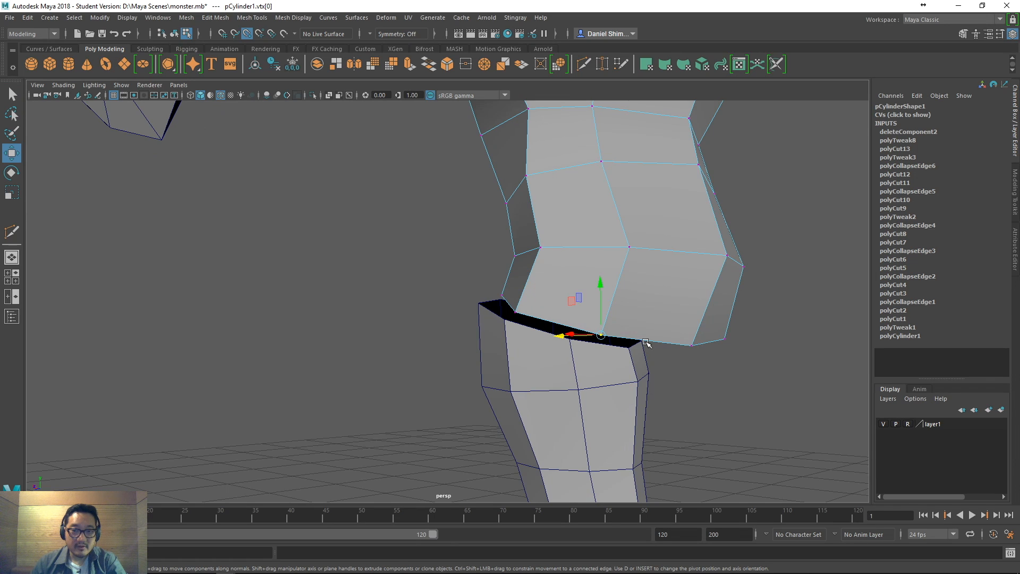
{"action": "left_click_drag", "start_coordinate": [602, 336], "coordinate": [494, 299]}
{"action": "left_click", "coordinate": [562, 344]}
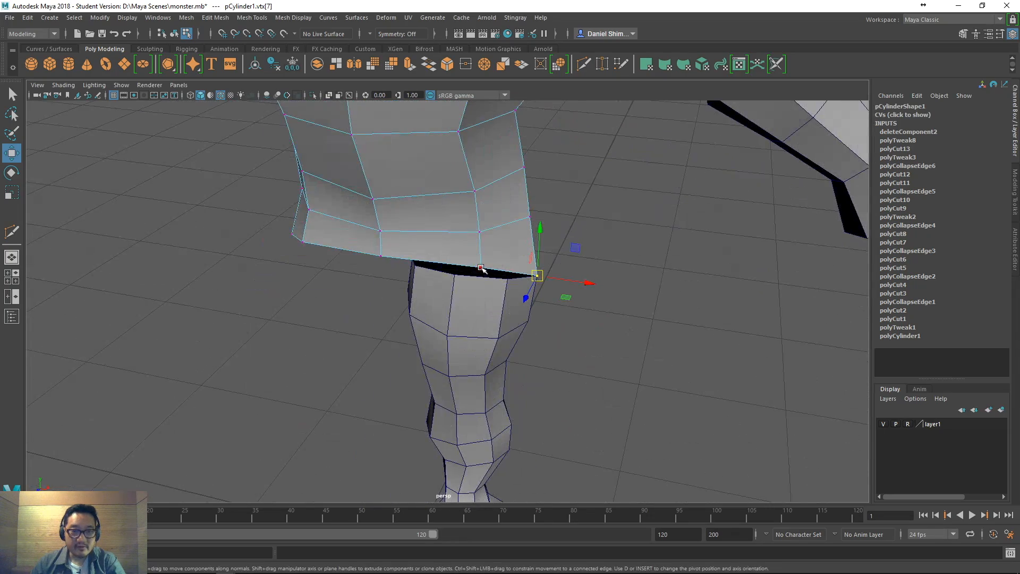
{"action": "left_click", "coordinate": [480, 266]}
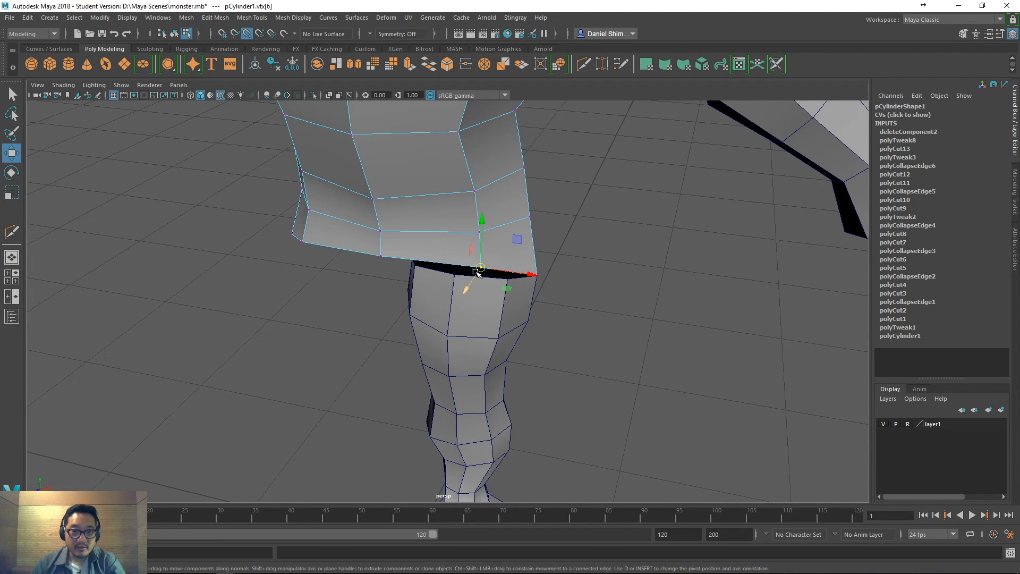
{"action": "mouse_move", "coordinate": [483, 267]}
{"action": "left_mouse_down"}
{"action": "mouse_move", "coordinate": [468, 276]}
{"action": "mouse_move", "coordinate": [477, 281]}
{"action": "left_mouse_up"}
- Try to move the leg's inner top vertex along the torso's lower border, and undo the move
{"action": "mouse_move", "coordinate": [533, 308]}
{"action": "left_mouse_down", "text": "alt"}
{"action": "mouse_move", "coordinate": [518, 318]}
{"action": "mouse_move", "coordinate": [521, 305]}
{"action": "left_mouse_up", "text": "alt"}
{"action": "middle_click_drag", "start_coordinate": [535, 322], "coordinate": [444, 462], "text": "alt"}
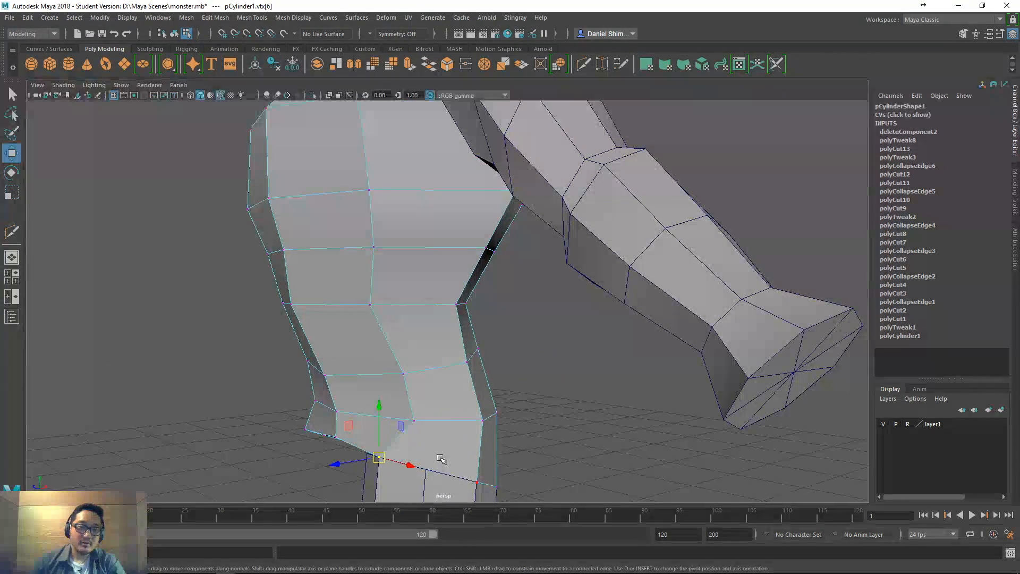
{"action": "left_click_drag", "start_coordinate": [455, 218], "coordinate": [429, 257], "text": "alt"}
{"action": "right_click_drag", "start_coordinate": [428, 256], "coordinate": [393, 259]}
{"action": "left_click", "coordinate": [423, 278]}
{"action": "left_click_drag", "start_coordinate": [428, 314], "coordinate": [413, 279], "text": "alt"}
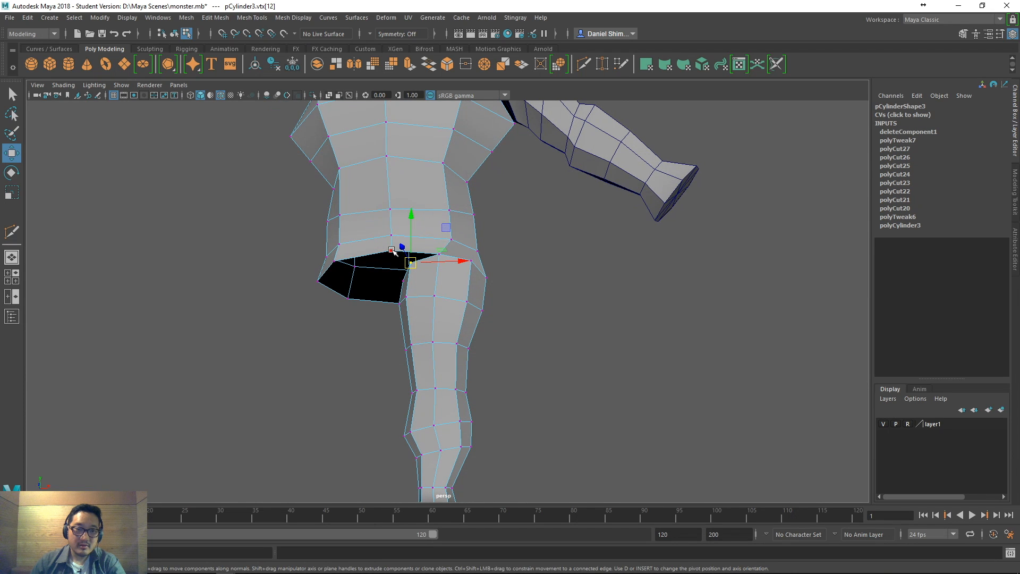
{"action": "left_click_drag", "start_coordinate": [411, 266], "coordinate": [484, 257]}
{"action": "key", "text": "ctrl+z"}
- Insert a vertical edge loop into the torso through the column of back faces above the leg
{"action": "right_click_drag", "start_coordinate": [484, 257], "coordinate": [486, 227]}
{"action": "left_click", "coordinate": [174, 34]}
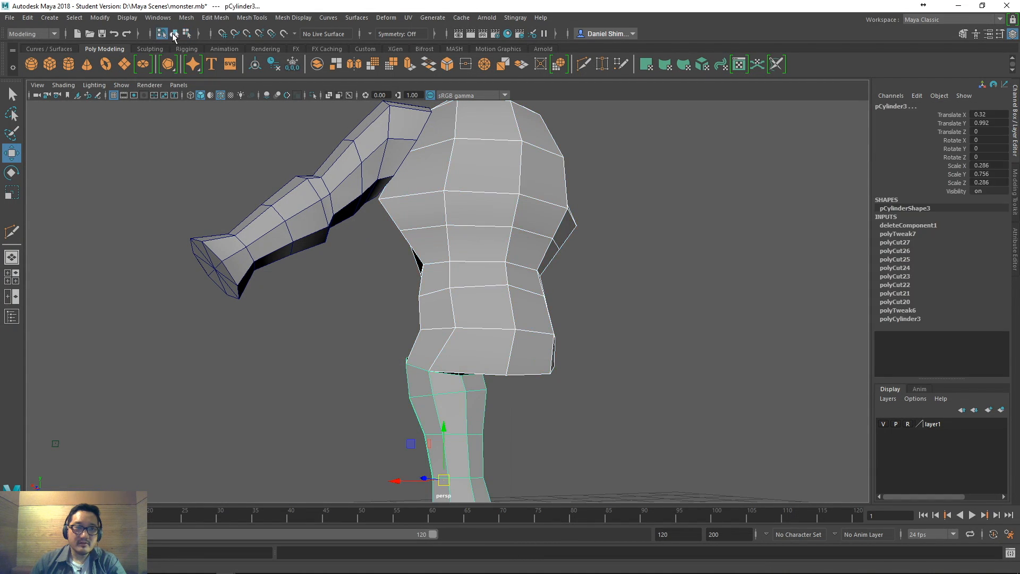
{"action": "left_click", "coordinate": [588, 250]}
{"action": "left_click", "coordinate": [556, 230]}
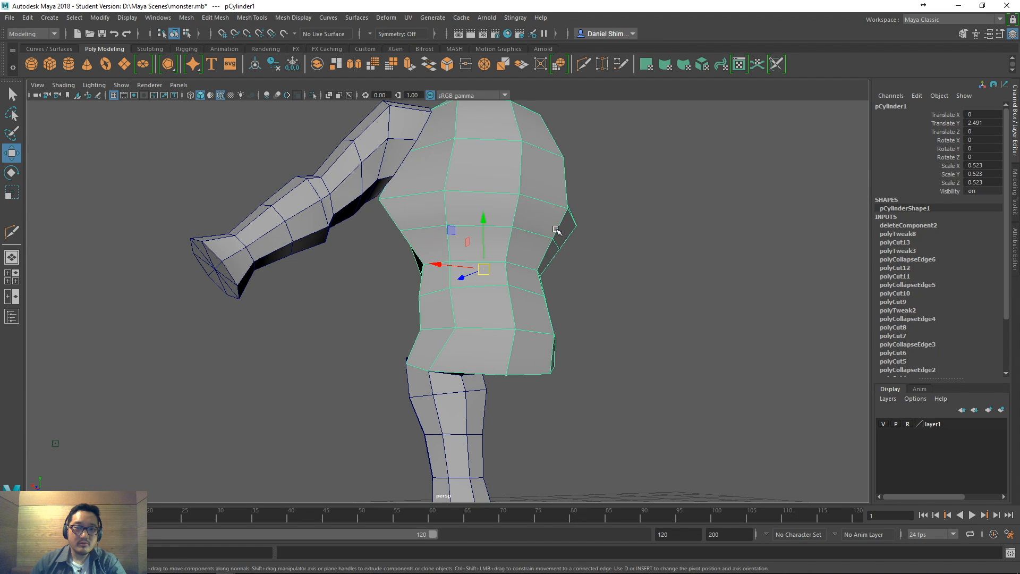
{"action": "left_click", "coordinate": [260, 18]}
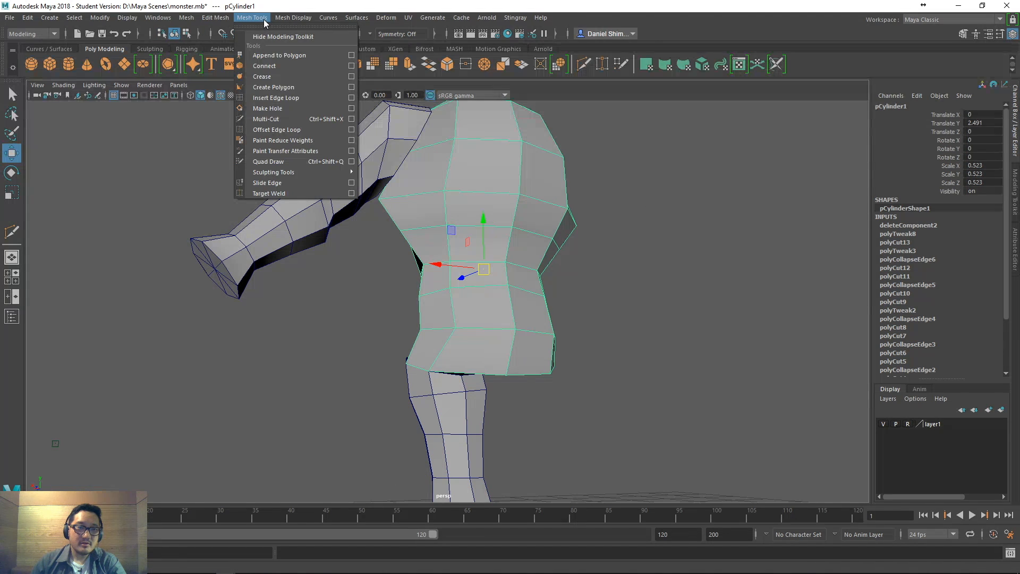
{"action": "left_click", "coordinate": [292, 91]}
{"action": "left_click_drag", "start_coordinate": [491, 234], "coordinate": [483, 227]}
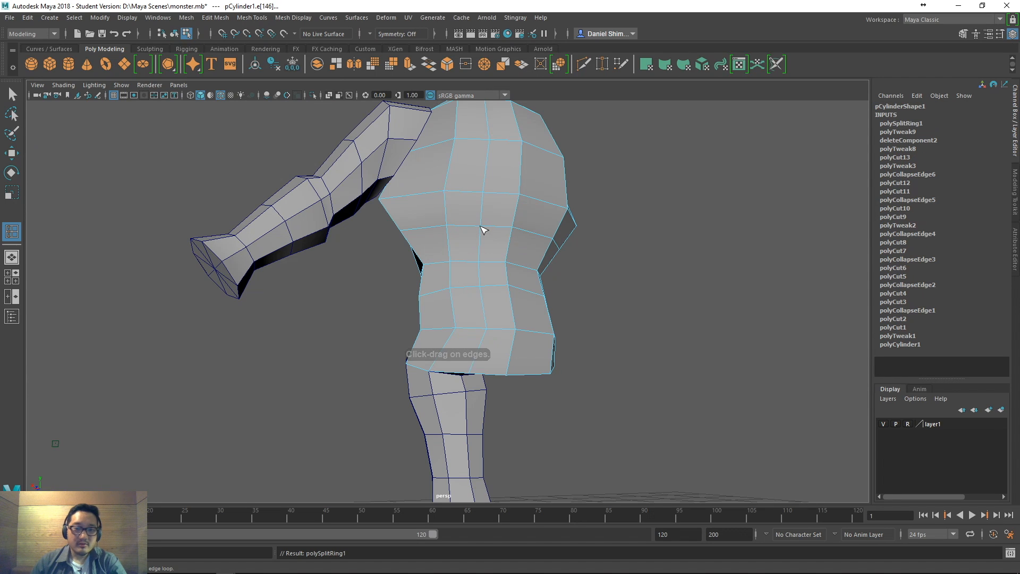
- Snap the bottom vertex of the new back edge loop onto the leg's top back vertex
{"action": "key", "text": "q"}
{"action": "left_click_drag", "start_coordinate": [494, 385], "coordinate": [478, 353], "text": "alt"}
{"action": "right_click_drag", "start_coordinate": [476, 352], "coordinate": [436, 255]}
{"action": "left_click_drag", "start_coordinate": [446, 260], "coordinate": [470, 370], "text": "alt"}
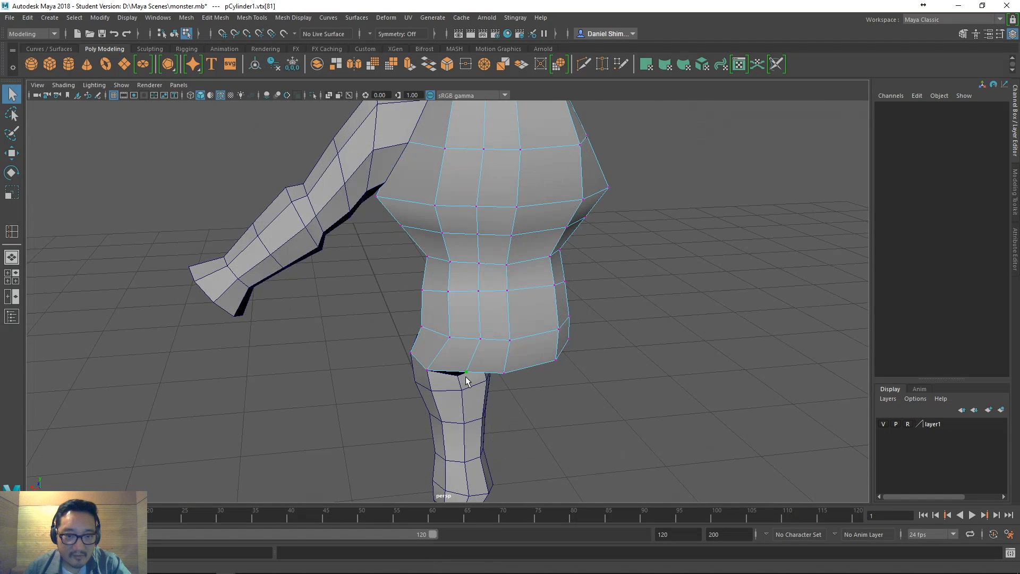
{"action": "left_click", "coordinate": [466, 375]}
{"action": "key", "text": "w"}
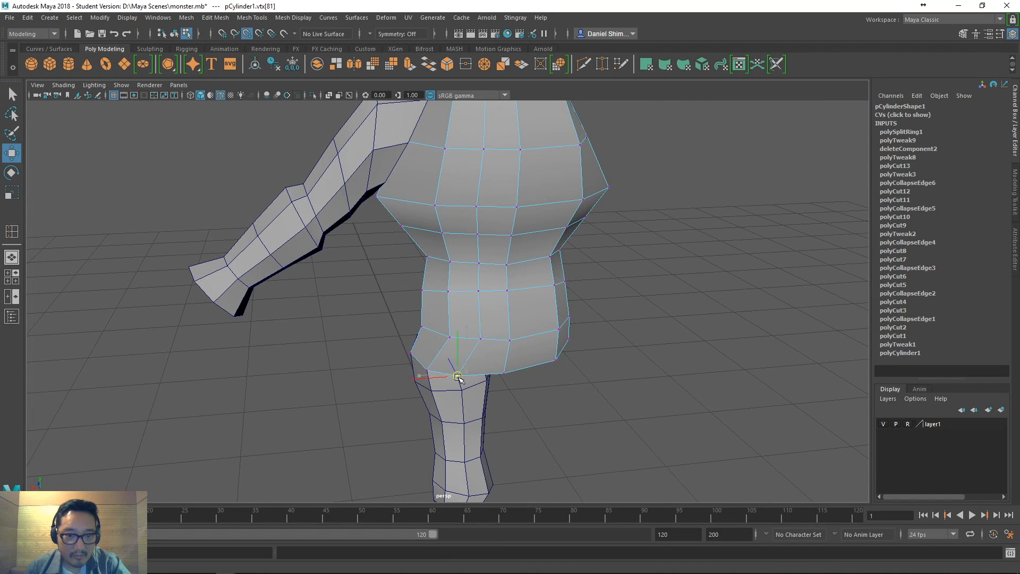
{"action": "left_click_drag", "start_coordinate": [458, 375], "coordinate": [585, 283], "text": "alt"}
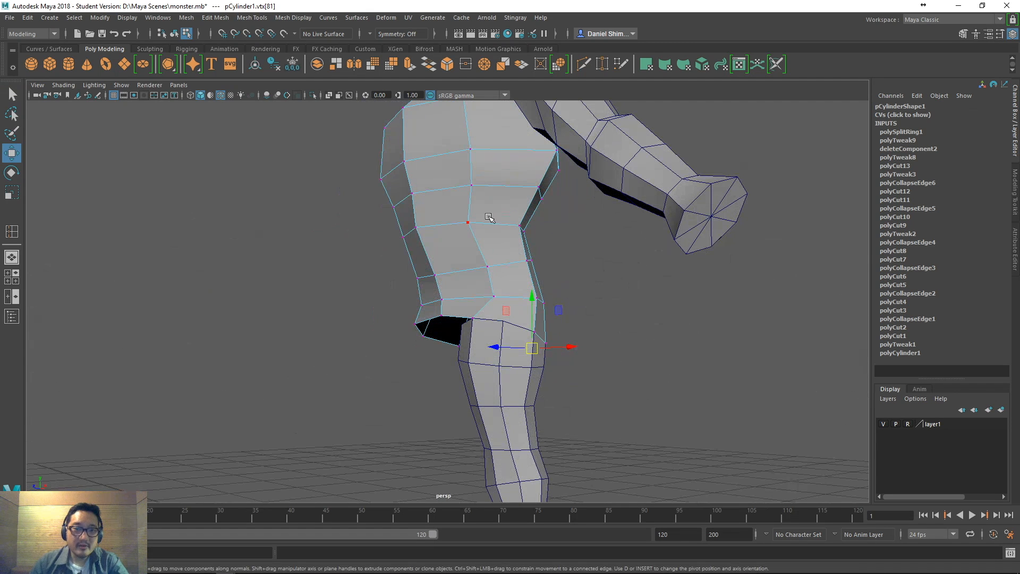
- Try to insert another vertical edge loop on the side of the torso, and undo it
{"action": "left_click", "coordinate": [175, 34]}
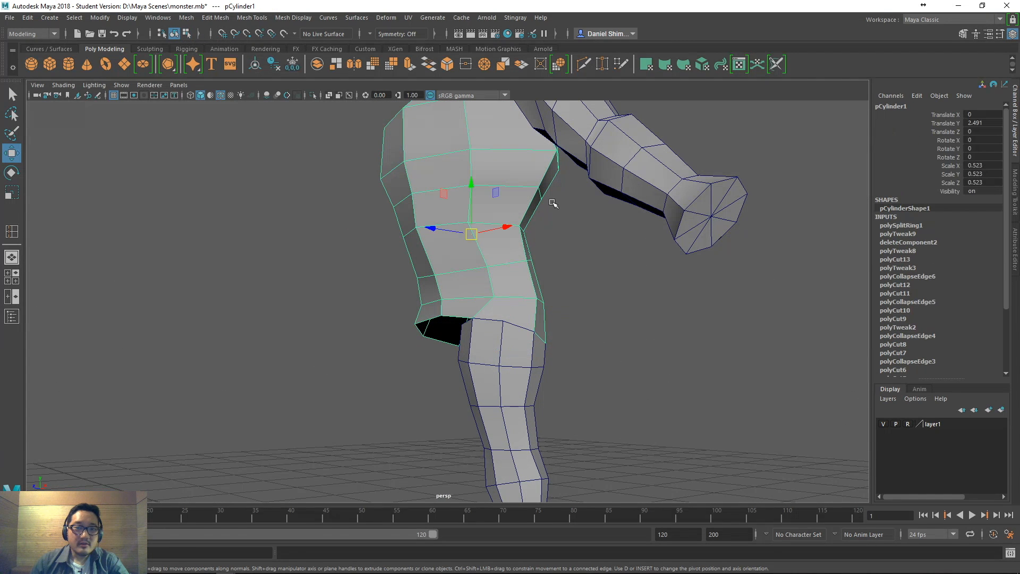
{"action": "key", "text": "space"}
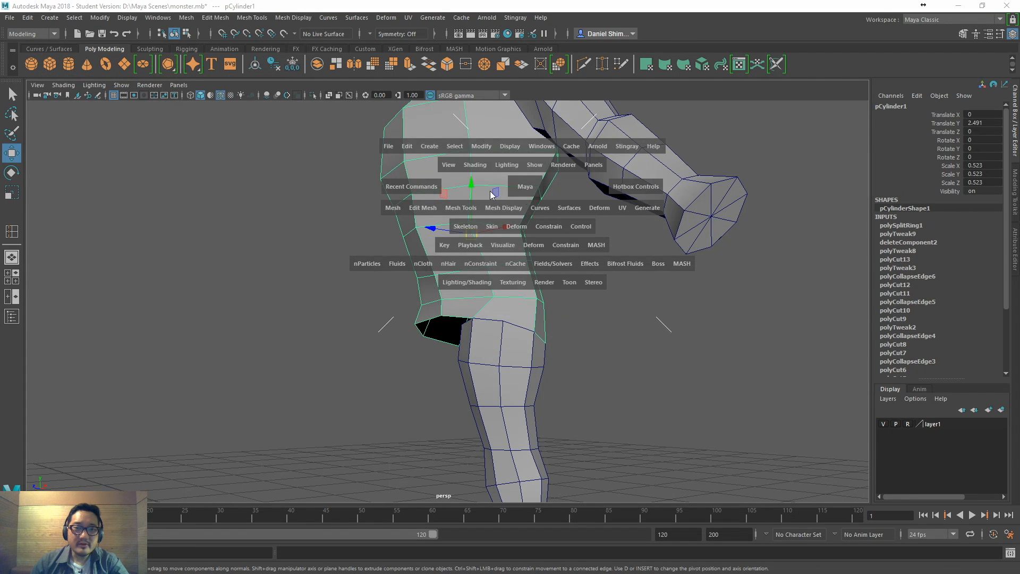
{"action": "left_click", "coordinate": [419, 187]}
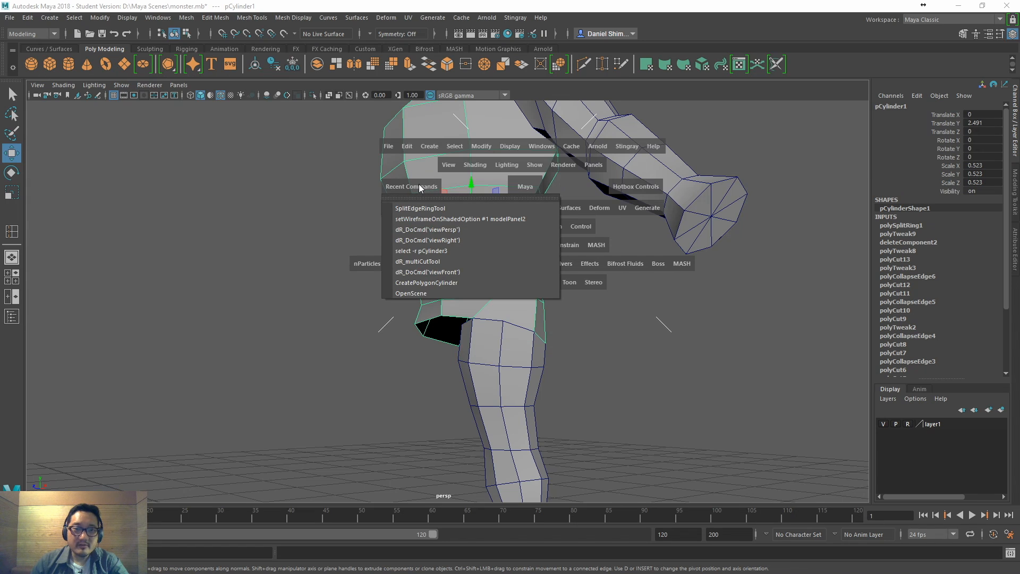
{"action": "left_click", "coordinate": [432, 209]}
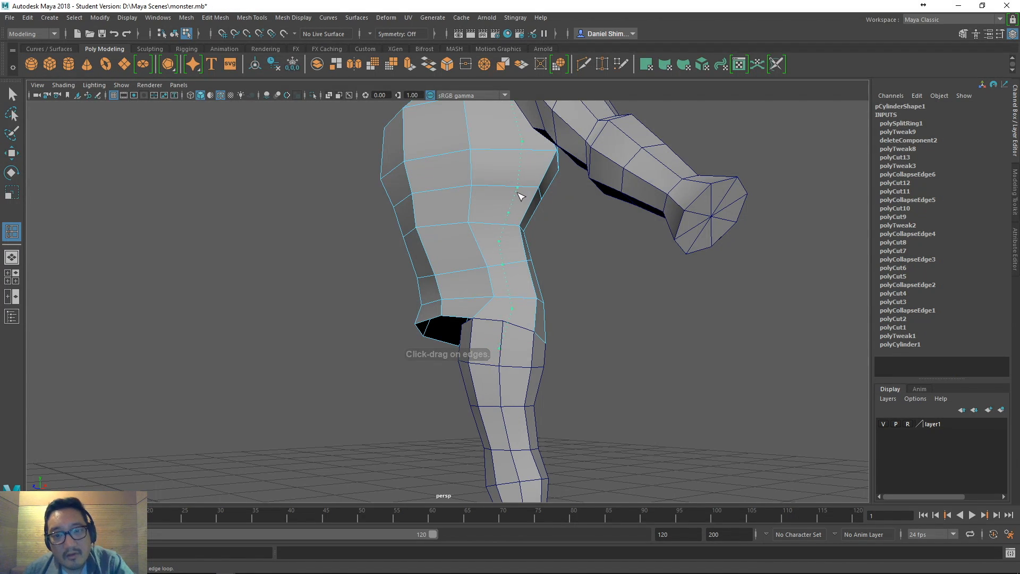
{"action": "left_click", "coordinate": [509, 198]}
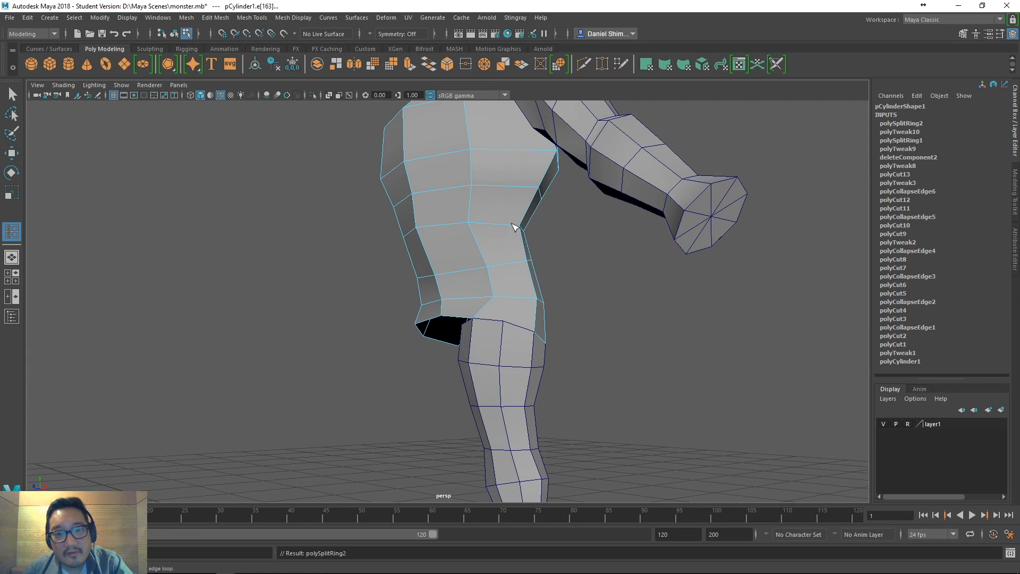
{"action": "left_click_drag", "start_coordinate": [502, 271], "coordinate": [300, 274], "text": "alt"}
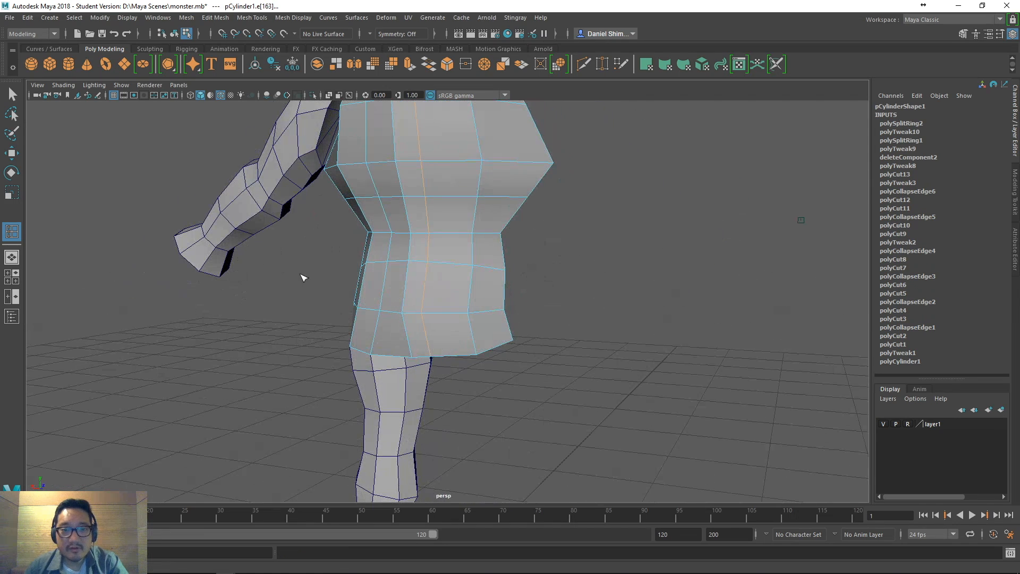
{"action": "key", "text": "ctrl+z"}
{"action": "left_click_drag", "start_coordinate": [412, 298], "coordinate": [534, 320], "text": "alt"}
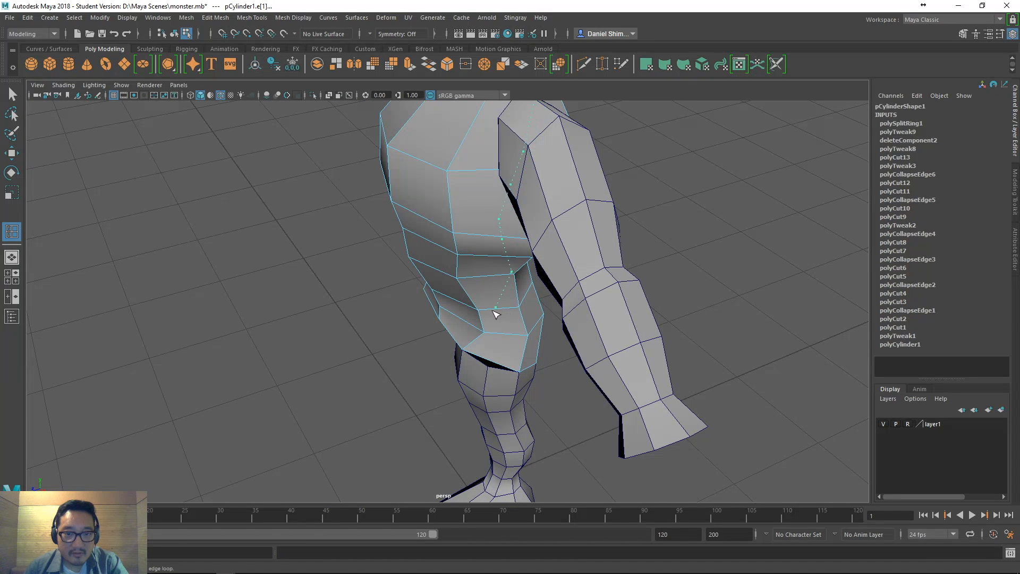
- Try to add a vertical edge loop through the column of torso faces beside the arm, and undo it
{"action": "left_click", "coordinate": [493, 310]}
{"action": "key", "text": "ctrl+z"}
{"action": "left_click_drag", "start_coordinate": [531, 311], "coordinate": [468, 297], "text": "alt"}
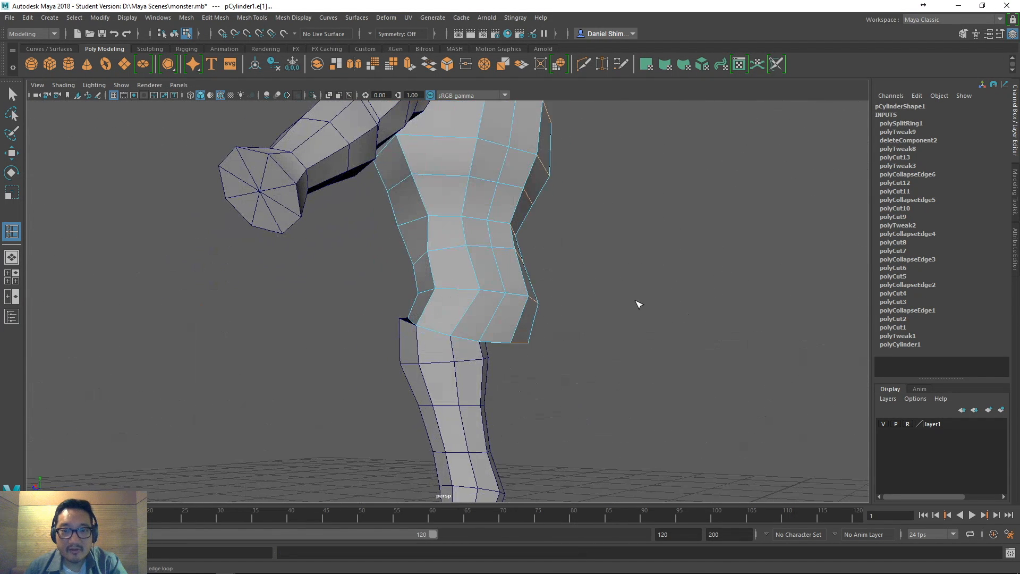
- Insert a vertical edge loop into the torso through the column of front faces above the leg
{"action": "key", "text": "q"}
{"action": "left_click", "coordinate": [596, 263]}
{"action": "left_click", "coordinate": [455, 271]}
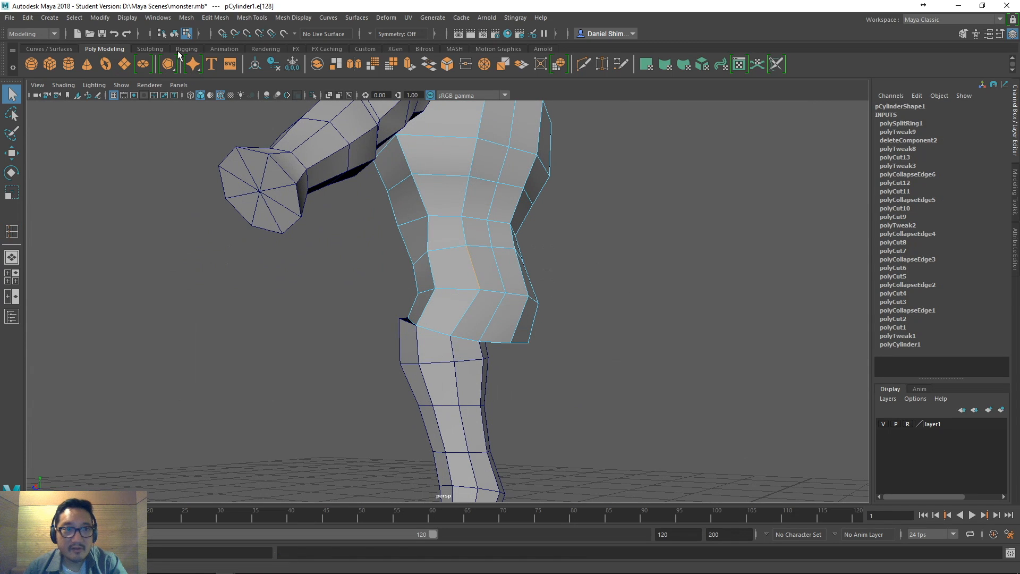
{"action": "left_click", "coordinate": [175, 33]}
{"action": "left_click_drag", "start_coordinate": [554, 293], "coordinate": [598, 291], "text": "alt"}
{"action": "key", "text": "space"}
{"action": "left_click", "coordinate": [461, 291]}
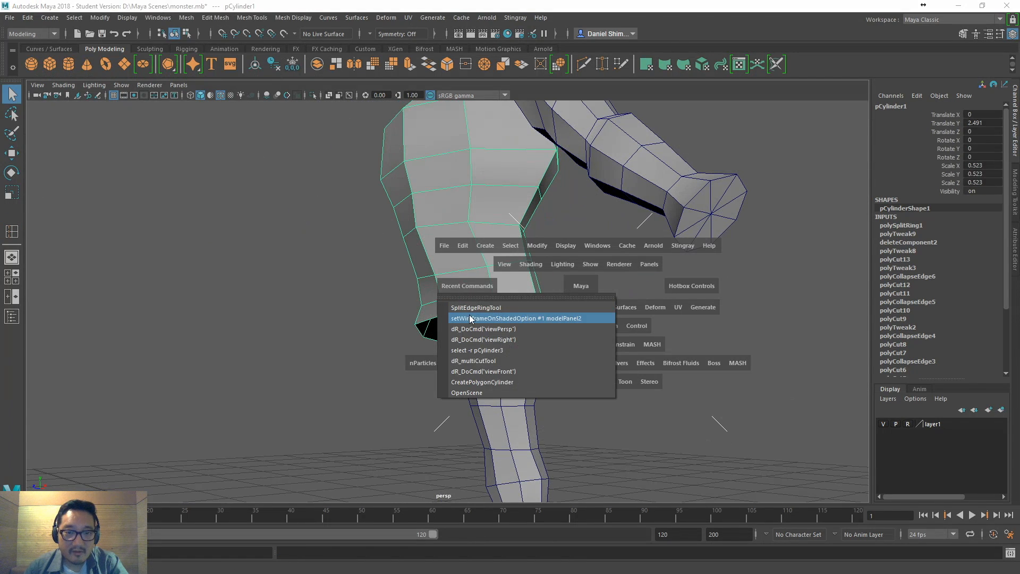
{"action": "left_click", "coordinate": [467, 317]}
{"action": "left_click", "coordinate": [500, 227]}
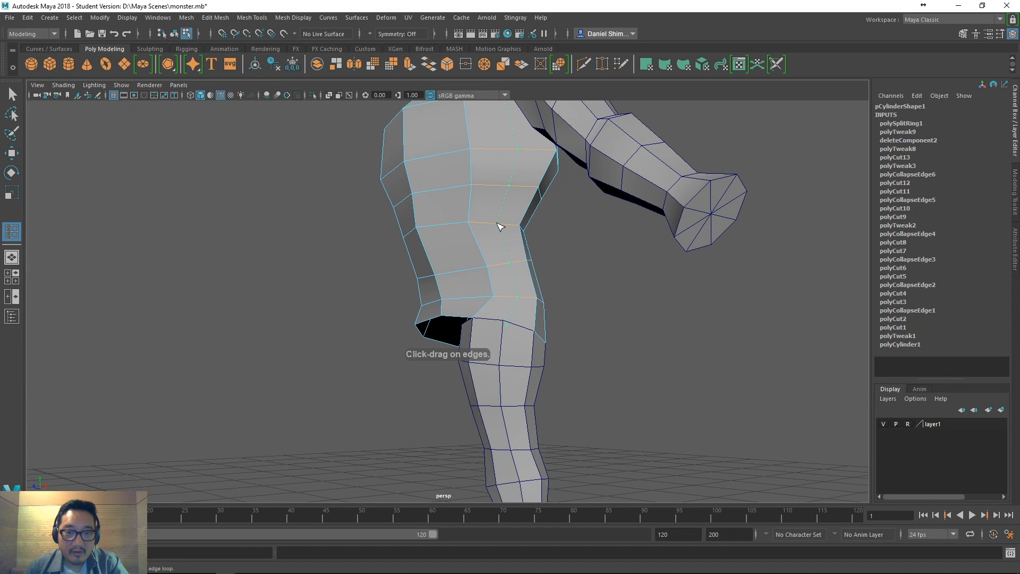
{"action": "key", "text": "q"}
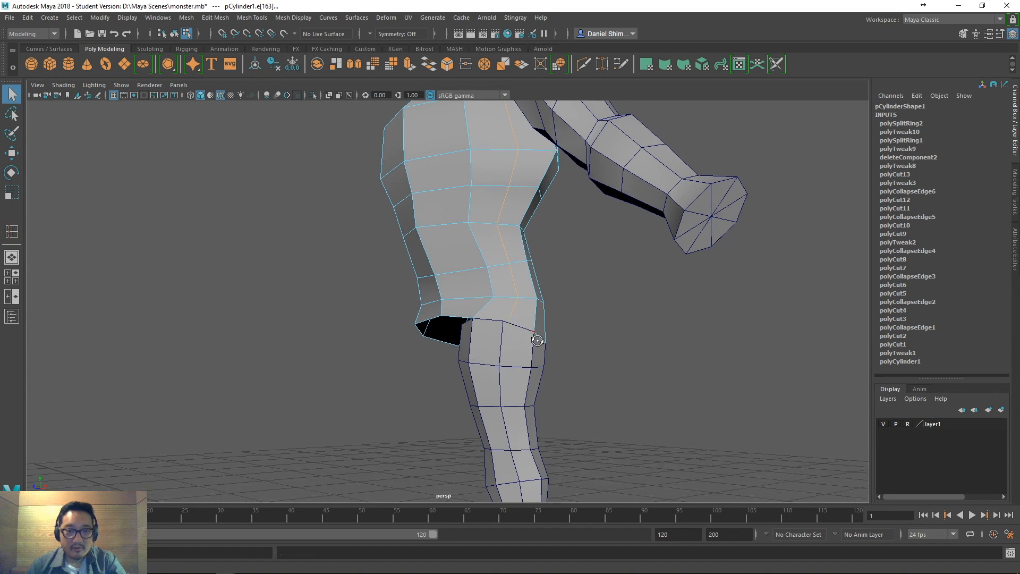
- Snap the bottom vertex of the new front edge loop onto the matching vertex of the leg's top border
{"action": "left_click_drag", "start_coordinate": [537, 337], "coordinate": [518, 348], "text": "alt"}
{"action": "right_click_drag", "start_coordinate": [518, 348], "coordinate": [467, 258]}
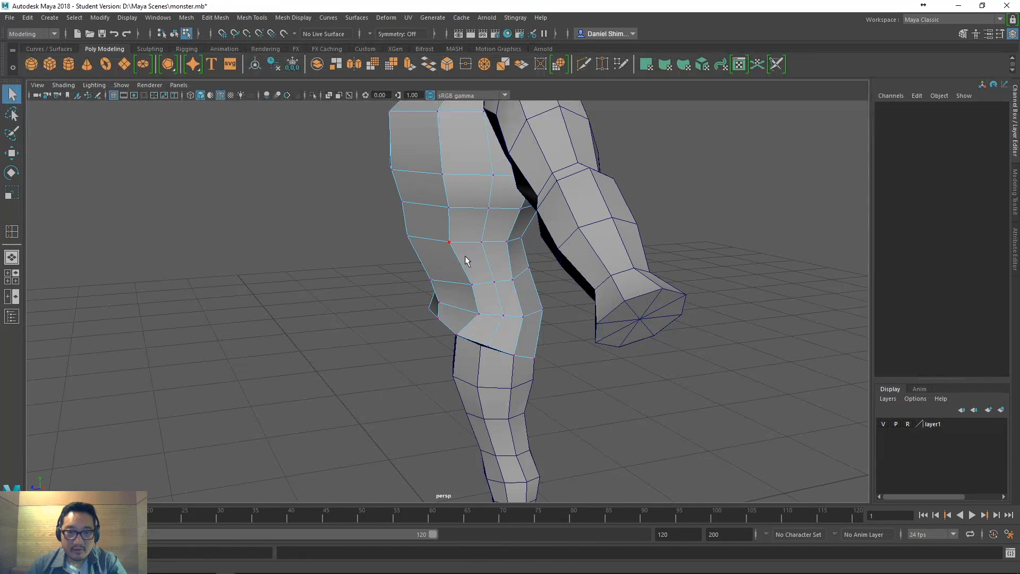
{"action": "left_click", "coordinate": [489, 345]}
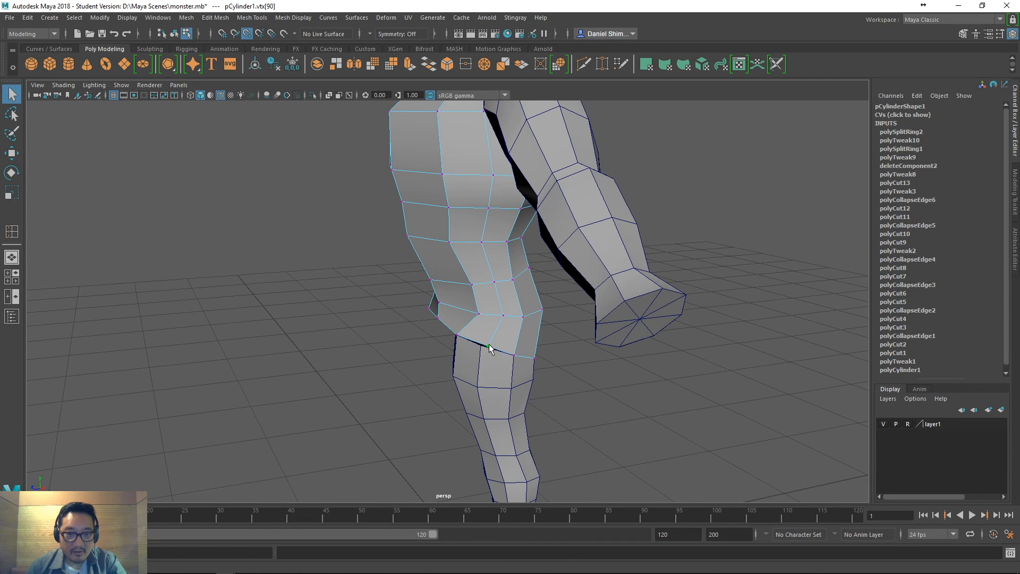
{"action": "key", "text": "w"}
{"action": "left_click_drag", "start_coordinate": [489, 346], "coordinate": [481, 352]}
{"action": "left_click_drag", "start_coordinate": [547, 381], "coordinate": [575, 344], "text": "alt"}
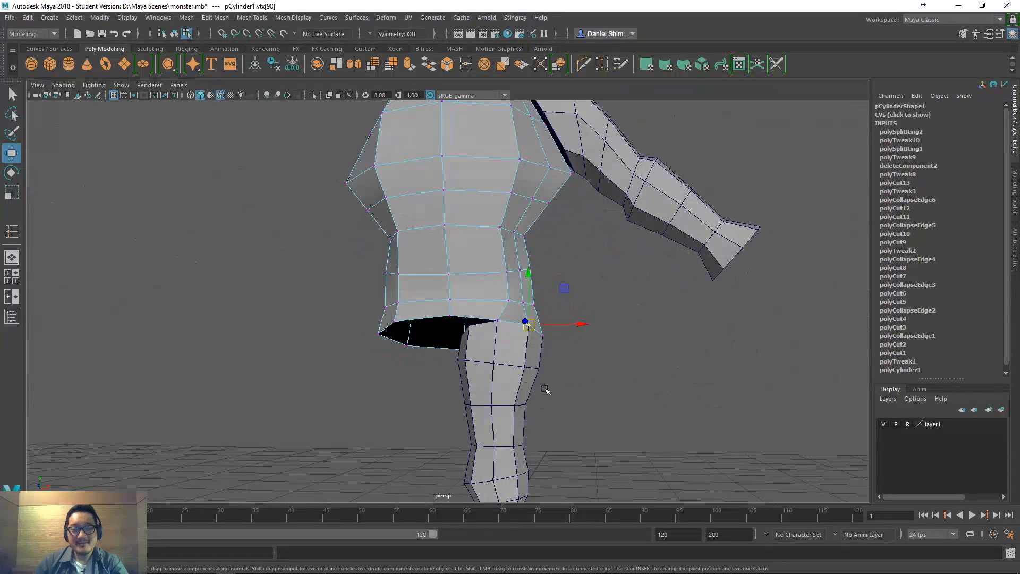
{"action": "middle_click_drag", "start_coordinate": [598, 371], "coordinate": [627, 321], "text": "alt"}
{"action": "left_click", "coordinate": [565, 346]}
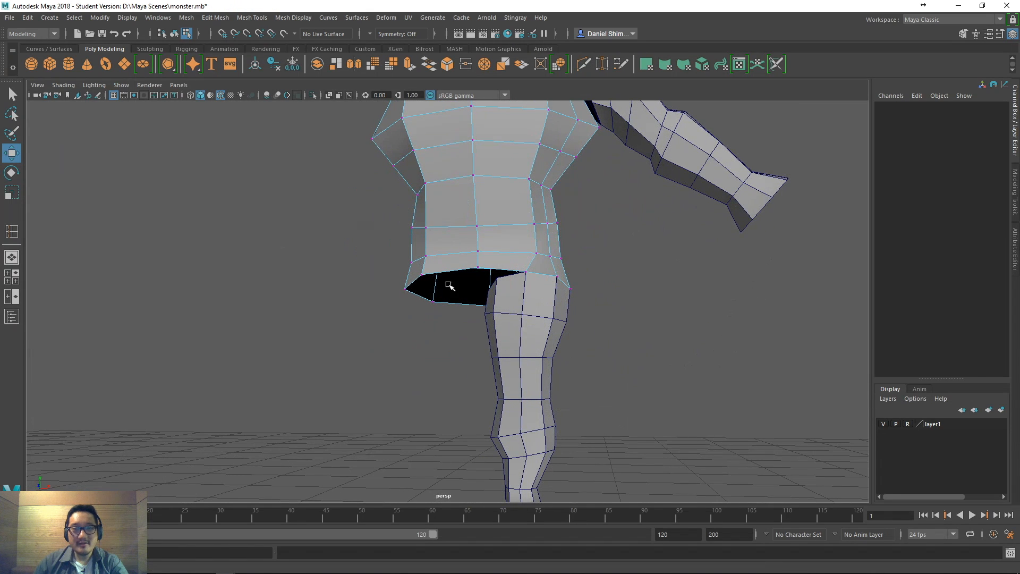
- Freeze the transformations of the leg object
{"action": "right_click_drag", "start_coordinate": [524, 332], "coordinate": [493, 360]}
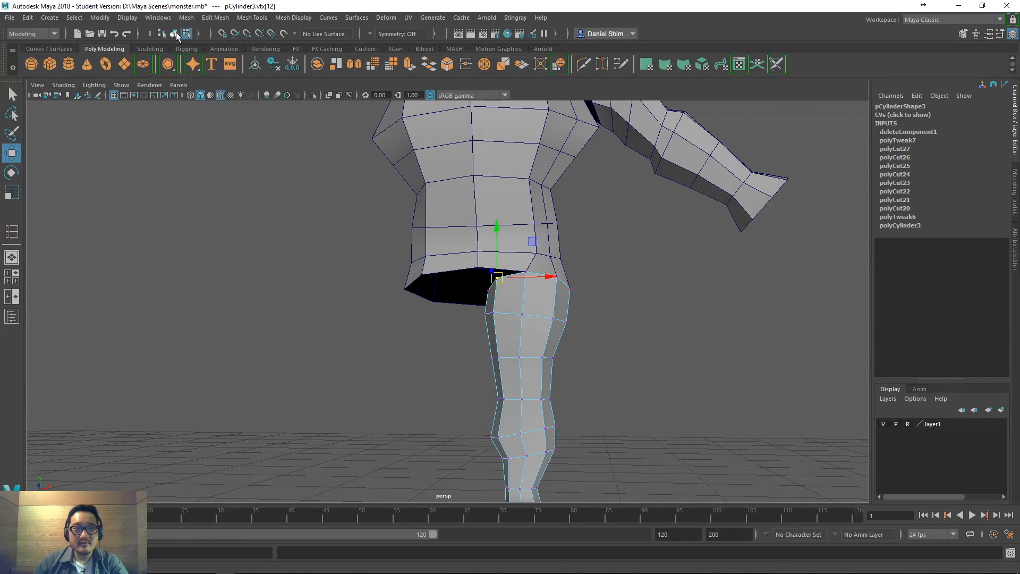
{"action": "left_click", "coordinate": [177, 33]}
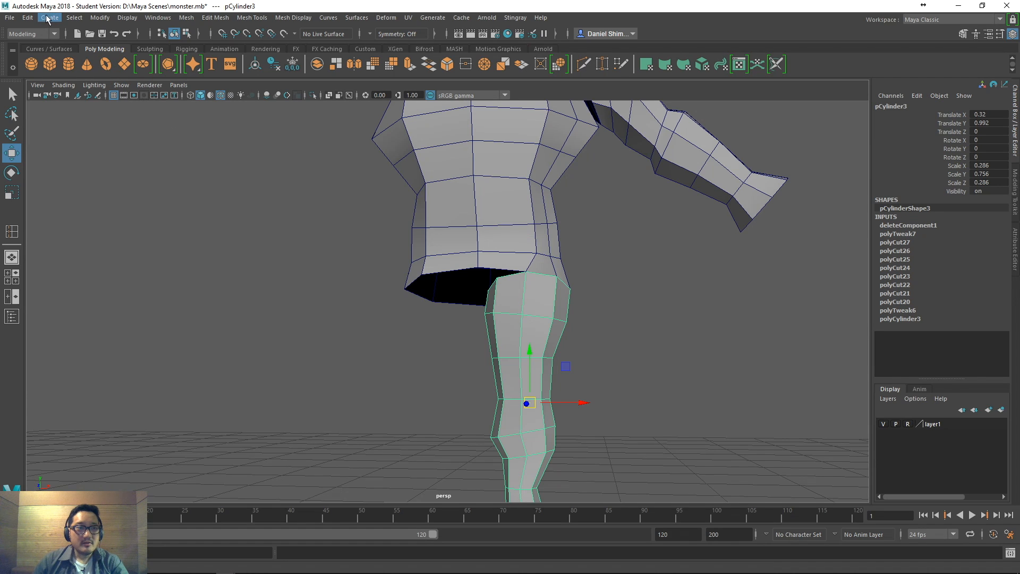
{"action": "left_click", "coordinate": [28, 18]}
{"action": "mouse_move", "coordinate": [58, 19]}
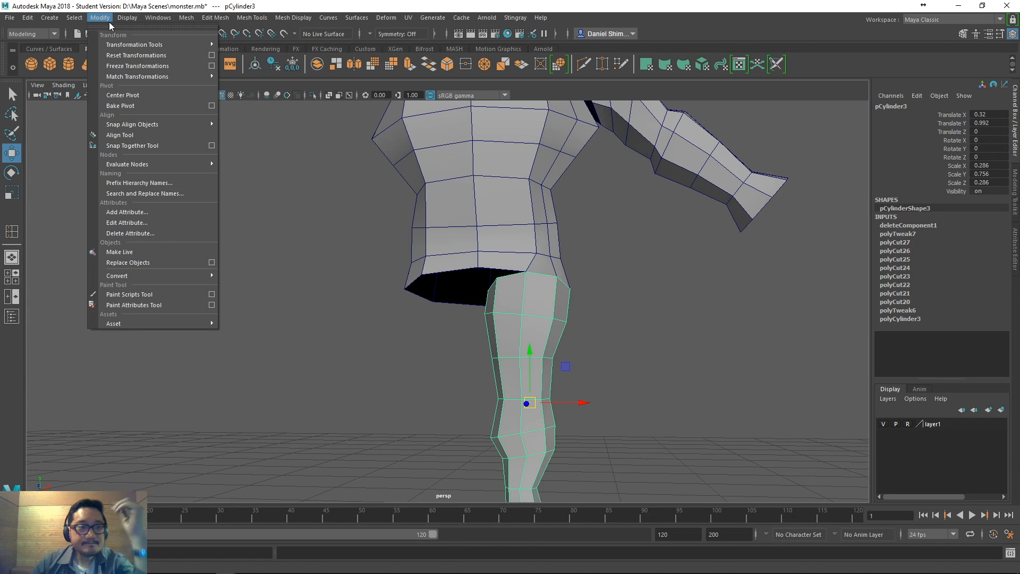
{"action": "left_click", "coordinate": [122, 66]}
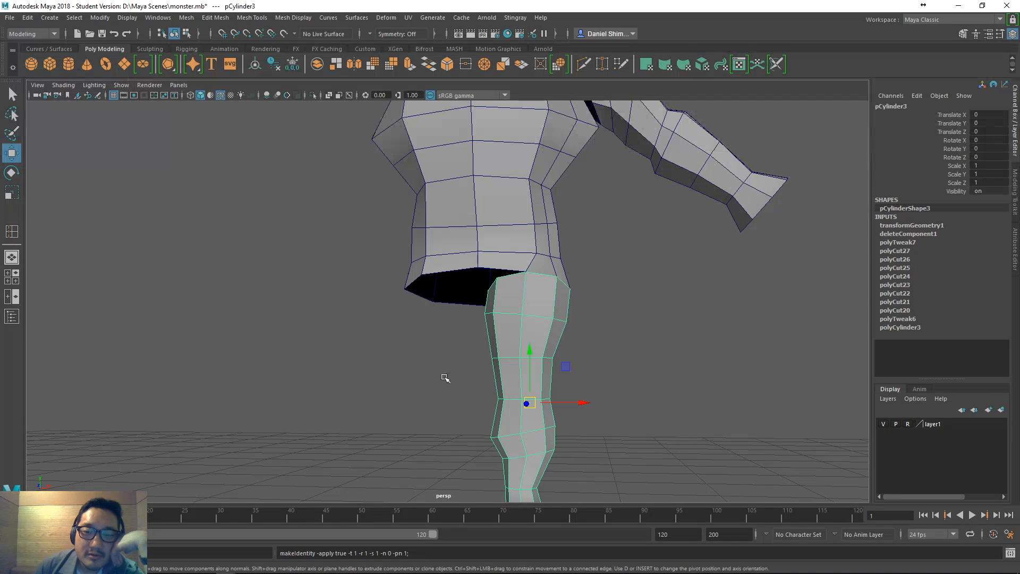
- Mirror the leg across the world X axis with merged borders to create the second leg
{"action": "left_click", "coordinate": [352, 64]}
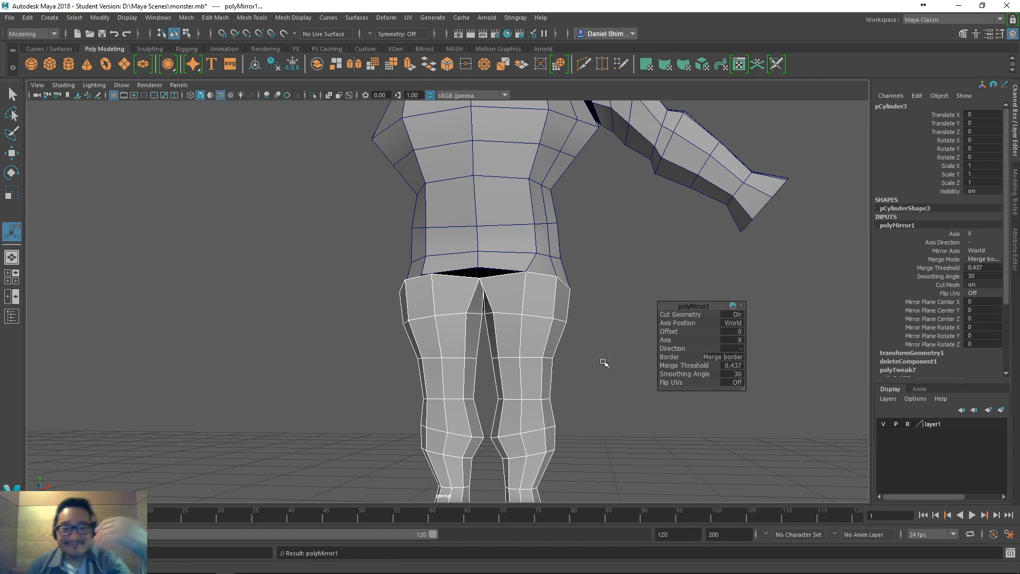
{"action": "left_click_drag", "start_coordinate": [607, 360], "coordinate": [583, 346], "text": "alt"}
{"action": "left_click", "coordinate": [602, 339]}
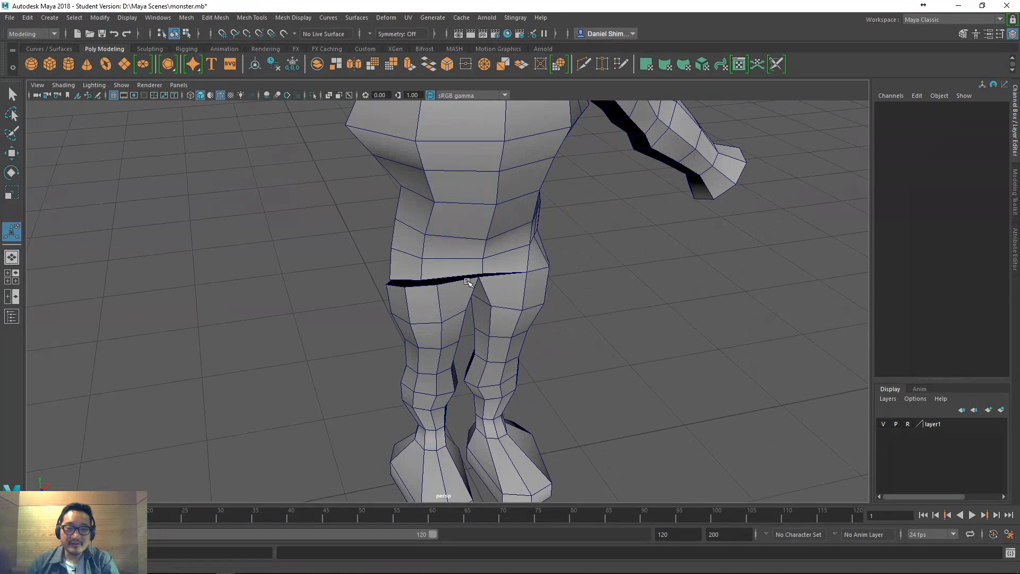
- Try to snap a bottom front vertex of the torso onto the mirrored leg, and undo the move
{"action": "left_click", "coordinate": [466, 275]}
{"action": "right_click_drag", "start_coordinate": [436, 257], "coordinate": [437, 277]}
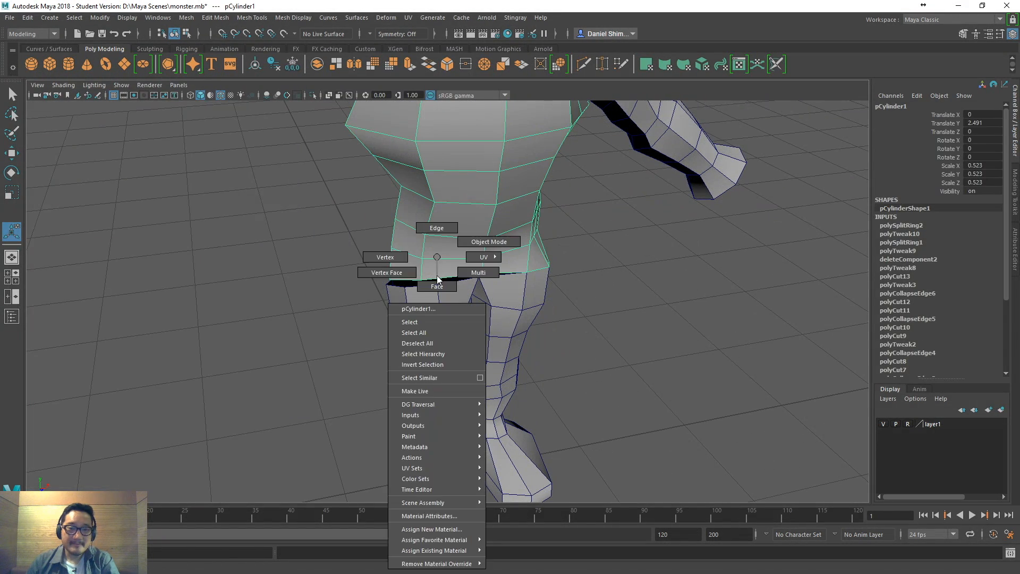
{"action": "left_click", "coordinate": [395, 257]}
{"action": "left_click", "coordinate": [420, 280]}
{"action": "key", "text": "w"}
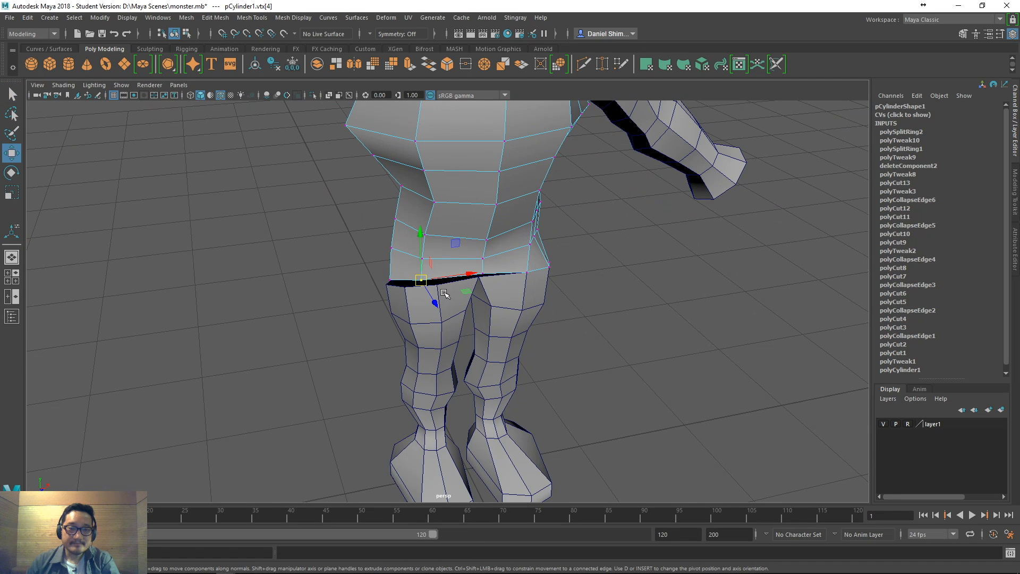
{"action": "left_click", "coordinate": [439, 285]}
{"action": "key", "text": "ctrl+z"}
- In the front view, delete all torso faces on the armless side of the centre line
{"action": "left_click_drag", "start_coordinate": [423, 281], "coordinate": [416, 217]}
{"action": "right_click_drag", "start_coordinate": [416, 218], "coordinate": [466, 200]}
{"action": "key", "text": "space"}
{"action": "left_click_drag", "start_coordinate": [430, 265], "coordinate": [429, 290]}
{"action": "key", "text": "f"}
{"action": "right_click_drag", "start_coordinate": [422, 228], "coordinate": [427, 250]}
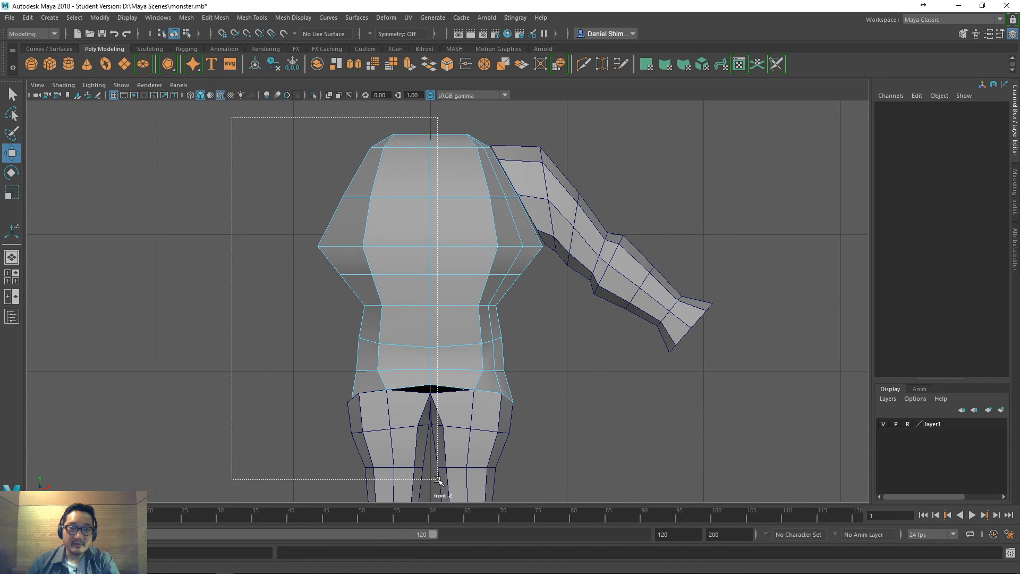
{"action": "left_click_drag", "start_coordinate": [425, 449], "coordinate": [426, 449]}
{"action": "key", "text": "Delete"}
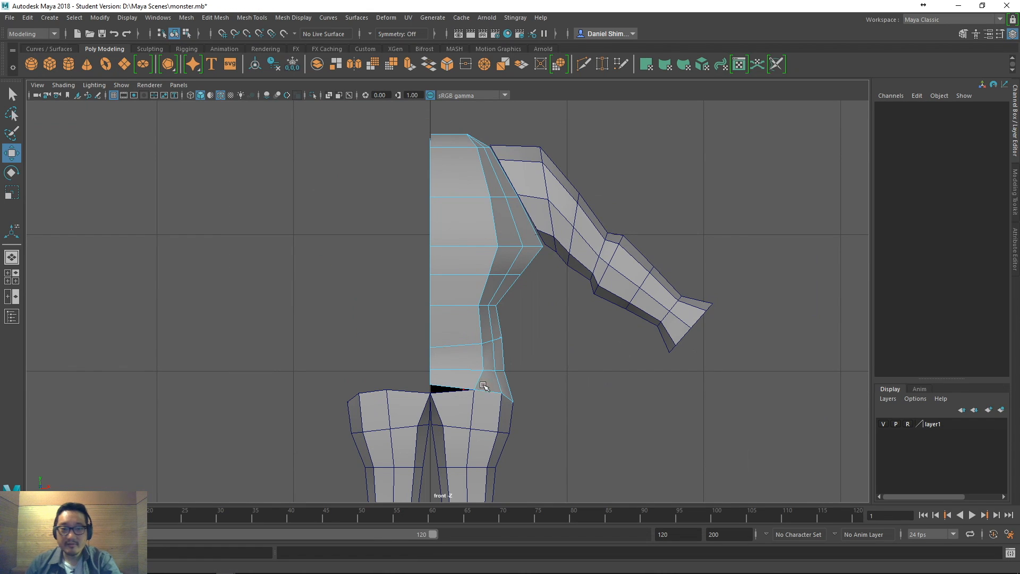
- Try to mirror the remaining torso half across the world X axis, and undo the mirror
{"action": "right_click_drag", "start_coordinate": [479, 338], "coordinate": [490, 381]}
{"action": "right_click_drag", "start_coordinate": [490, 324], "coordinate": [490, 323]}
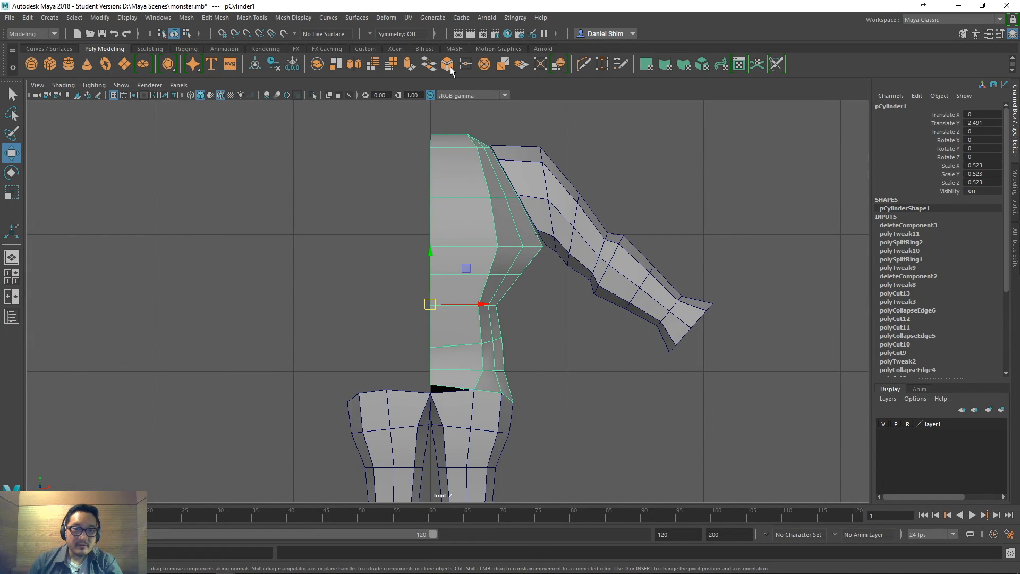
{"action": "left_click", "coordinate": [353, 64]}
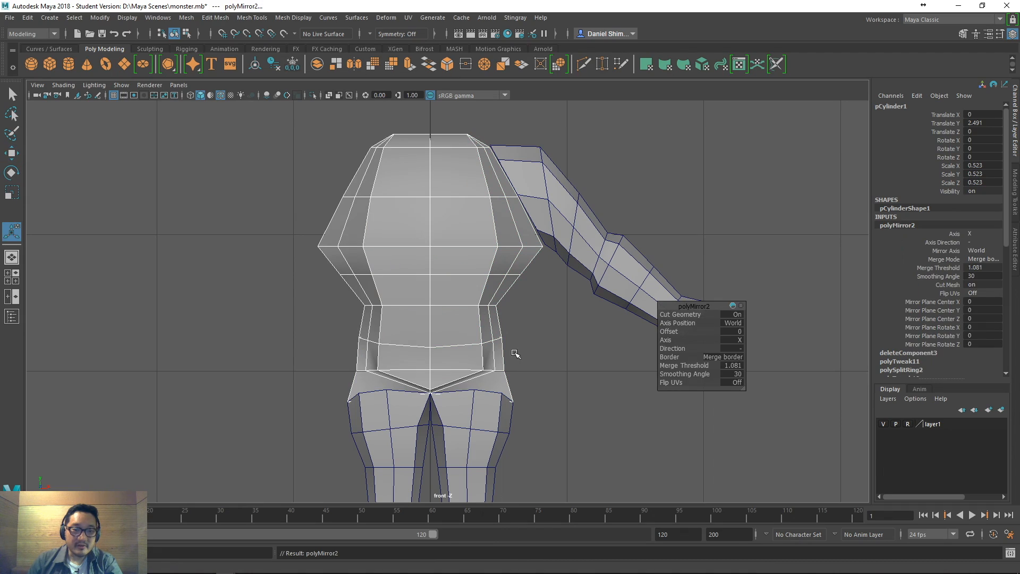
{"action": "key", "text": "space"}
{"action": "left_click_drag", "start_coordinate": [530, 359], "coordinate": [420, 287]}
{"action": "key", "text": "ctrl+z"}
- Snap the half torso's bottom centre vertices, front and back, onto the legs' shared inner top vertices
{"action": "right_click_drag", "start_coordinate": [484, 269], "coordinate": [471, 274]}
{"action": "key", "text": "q"}
{"action": "left_click", "coordinate": [474, 268]}
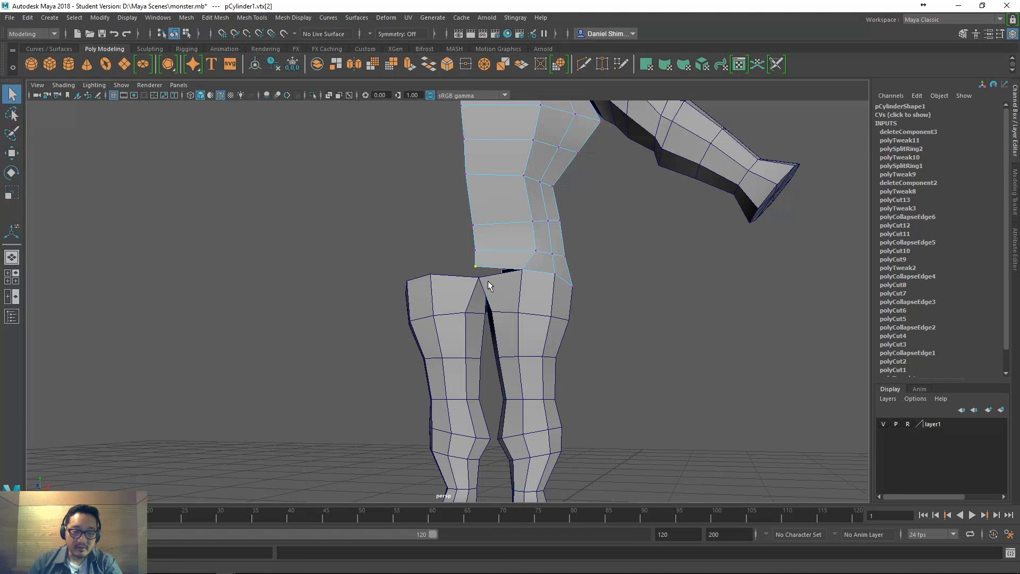
{"action": "key", "text": "w"}
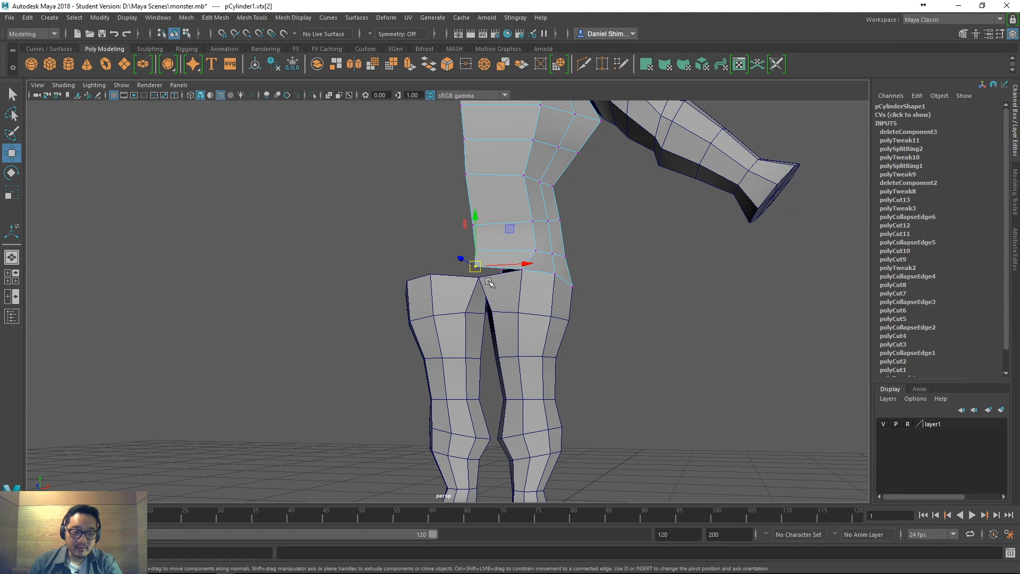
{"action": "left_click_drag", "start_coordinate": [476, 271], "coordinate": [403, 260]}
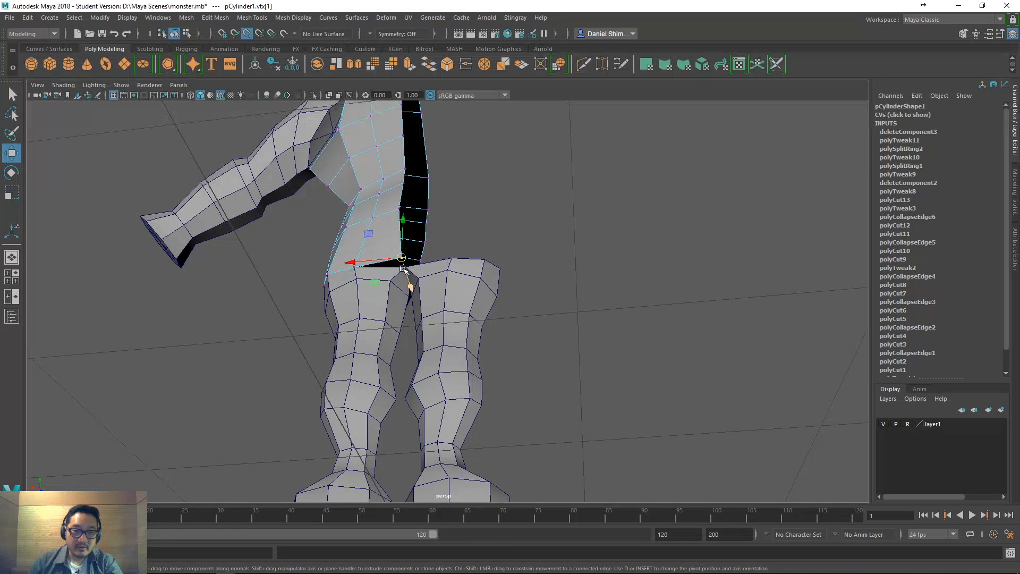
{"action": "left_click_drag", "start_coordinate": [402, 260], "coordinate": [497, 273], "text": "alt"}
{"action": "left_click", "coordinate": [568, 318]}
- Try to mirror the half torso again with its centre vertices joined to the legs, and undo it
{"action": "right_click_drag", "start_coordinate": [491, 247], "coordinate": [514, 270]}
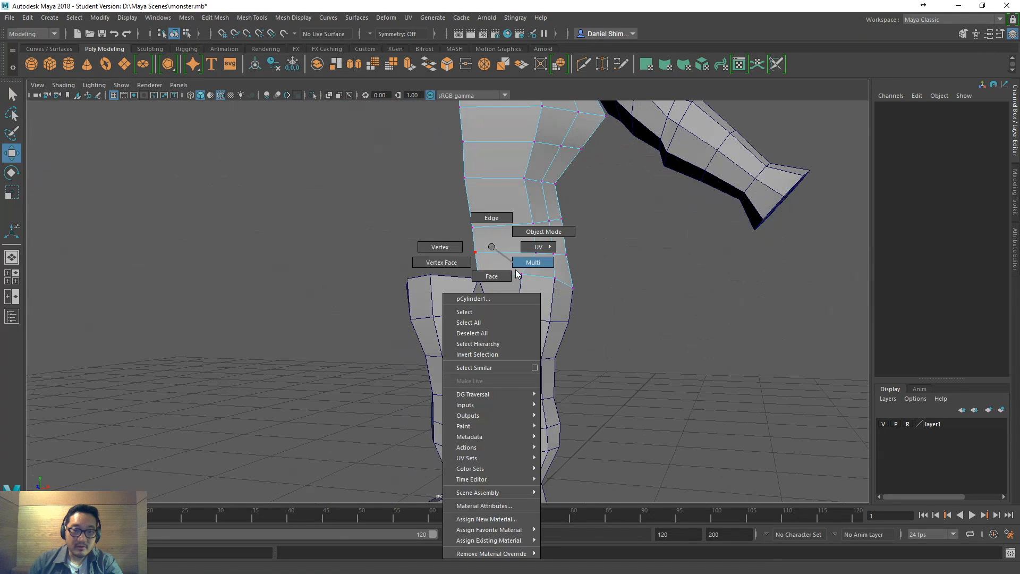
{"action": "left_click", "coordinate": [518, 310]}
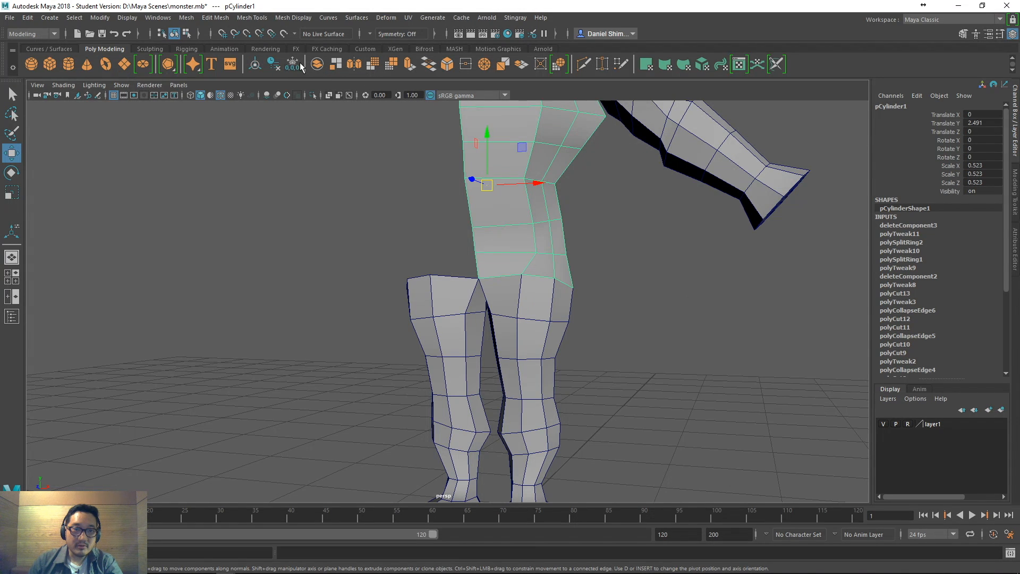
{"action": "left_click", "coordinate": [354, 63]}
{"action": "left_click_drag", "start_coordinate": [505, 275], "coordinate": [496, 310], "text": "alt"}
{"action": "key", "text": "ctrl+z"}
- In the front view, delete all faces of the mirrored leg on the armless side of the body
{"action": "mouse_move", "coordinate": [558, 298]}
{"action": "left_mouse_down", "text": "alt"}
{"action": "mouse_move", "coordinate": [429, 275]}
{"action": "mouse_move", "coordinate": [428, 241]}
{"action": "mouse_move", "coordinate": [483, 245]}
{"action": "mouse_move", "coordinate": [508, 230]}
{"action": "mouse_move", "coordinate": [338, 249]}
{"action": "mouse_move", "coordinate": [275, 239]}
{"action": "mouse_move", "coordinate": [302, 207]}
{"action": "mouse_move", "coordinate": [353, 216]}
{"action": "mouse_move", "coordinate": [364, 251]}
{"action": "mouse_move", "coordinate": [423, 230]}
{"action": "mouse_move", "coordinate": [524, 261]}
{"action": "left_mouse_up", "text": "alt"}
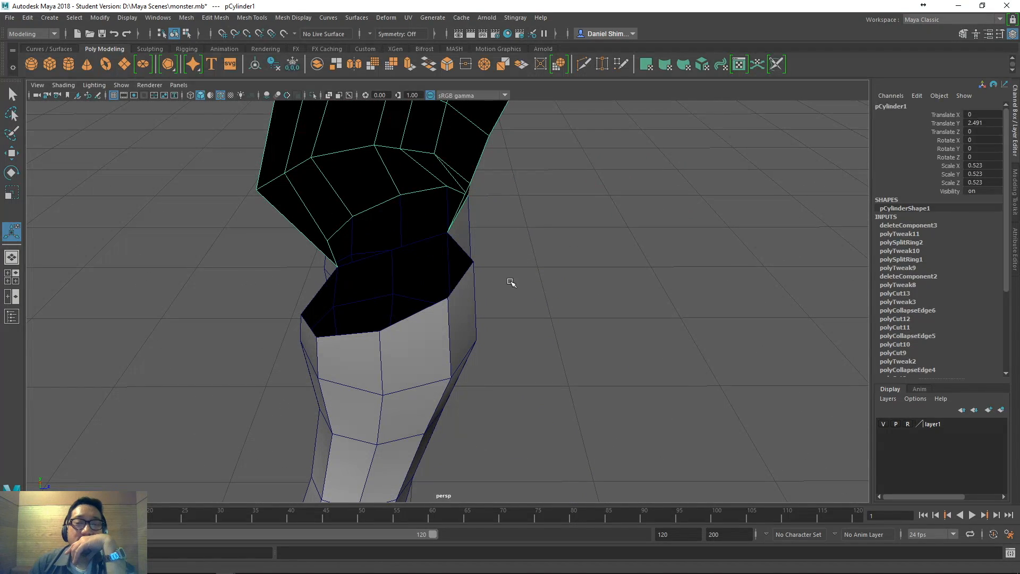
{"action": "left_click_drag", "start_coordinate": [454, 293], "coordinate": [453, 293]}
{"action": "left_click", "coordinate": [528, 289]}
{"action": "left_click", "coordinate": [464, 305]}
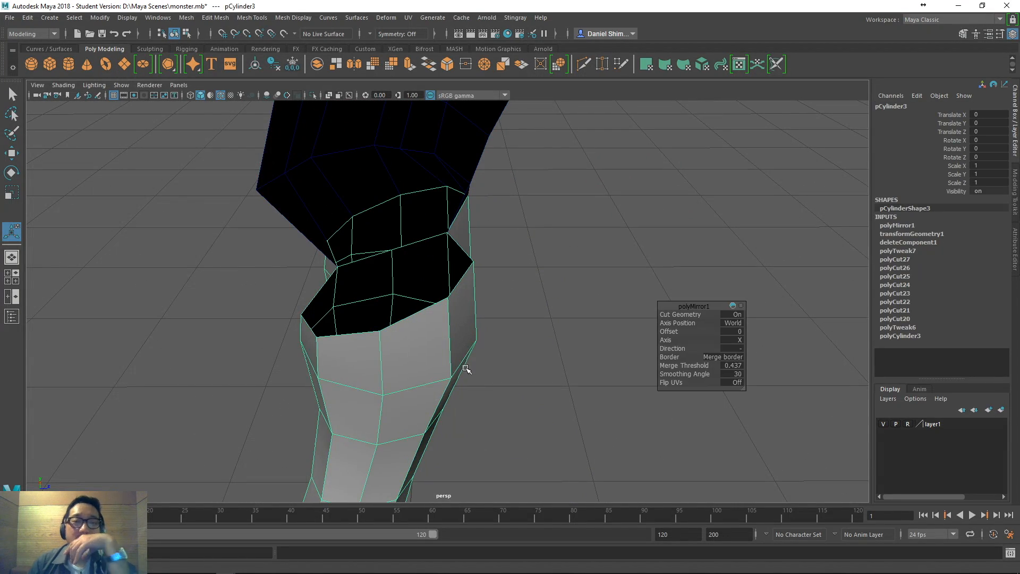
{"action": "left_click_drag", "start_coordinate": [430, 370], "coordinate": [401, 342], "text": "alt"}
{"action": "right_click", "coordinate": [402, 257]}
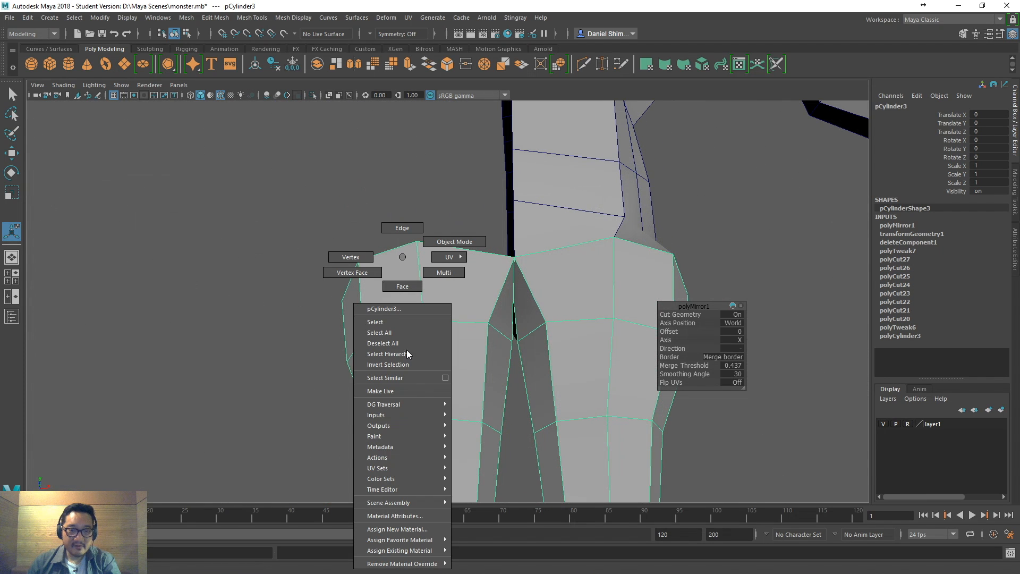
{"action": "left_click", "coordinate": [407, 322]}
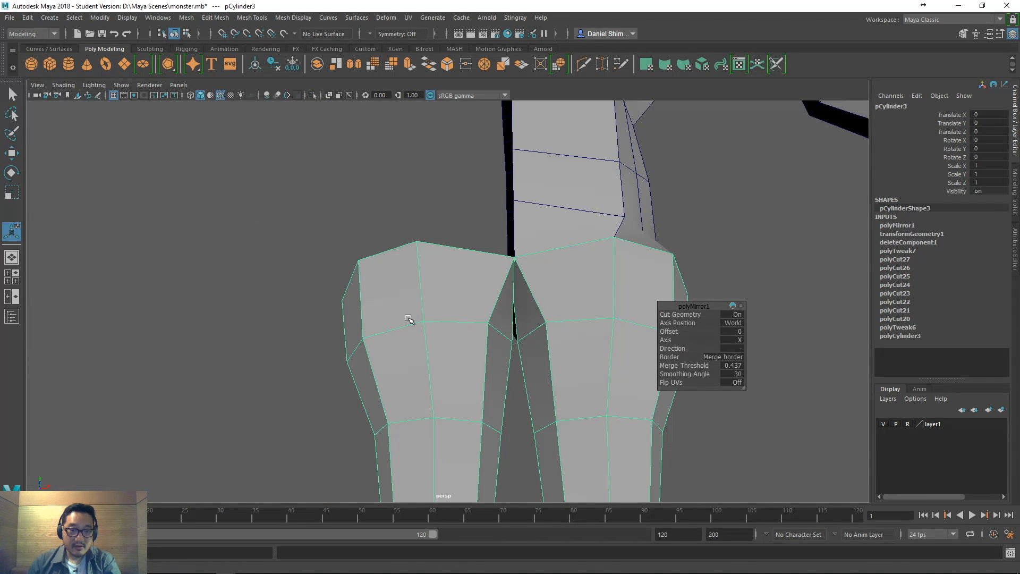
{"action": "right_click", "coordinate": [407, 257]}
{"action": "key", "text": "space"}
{"action": "left_click_drag", "start_coordinate": [409, 336], "coordinate": [409, 338]}
{"action": "middle_click_drag", "start_coordinate": [431, 388], "coordinate": [451, 272], "text": "alt"}
{"action": "right_click", "coordinate": [434, 306]}
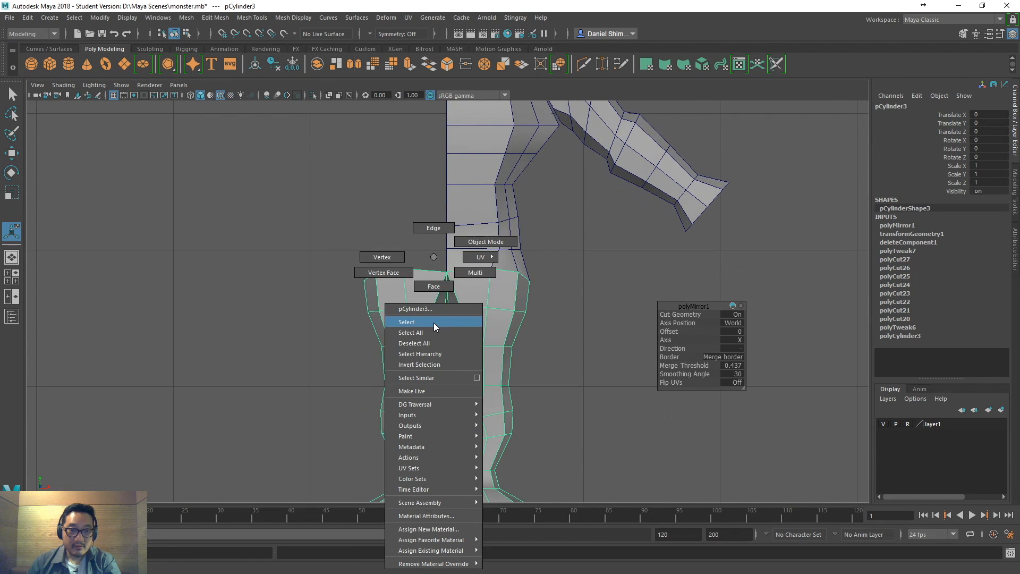
{"action": "left_click", "coordinate": [426, 283]}
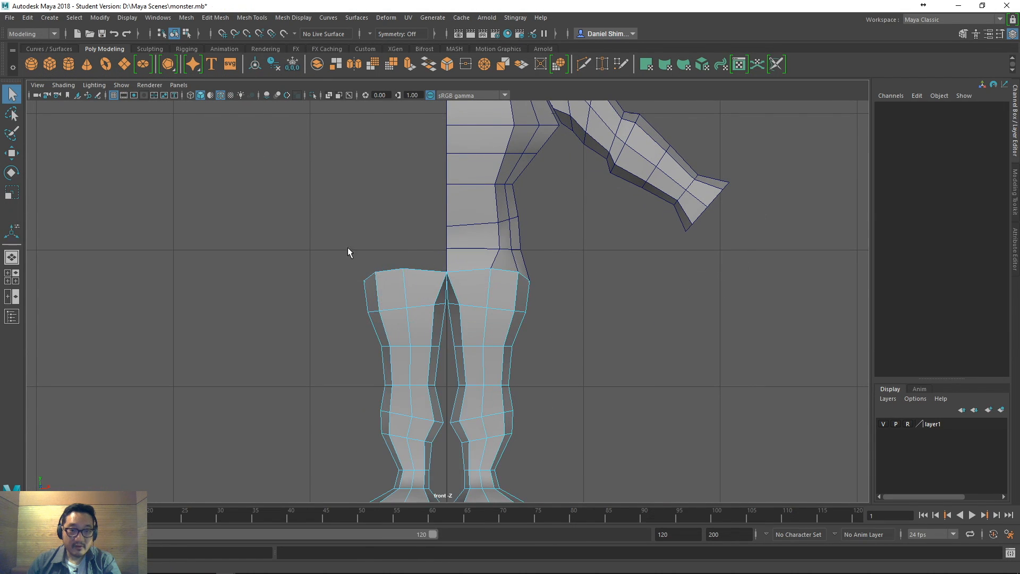
{"action": "scroll", "coordinate": [352, 263], "scroll_direction": "down", "scroll_amount": 5}
{"action": "left_click_drag", "start_coordinate": [344, 257], "coordinate": [445, 405]}
{"action": "key", "text": "Delete"}
{"action": "scroll", "coordinate": [413, 322], "scroll_direction": "up", "scroll_amount": 4}
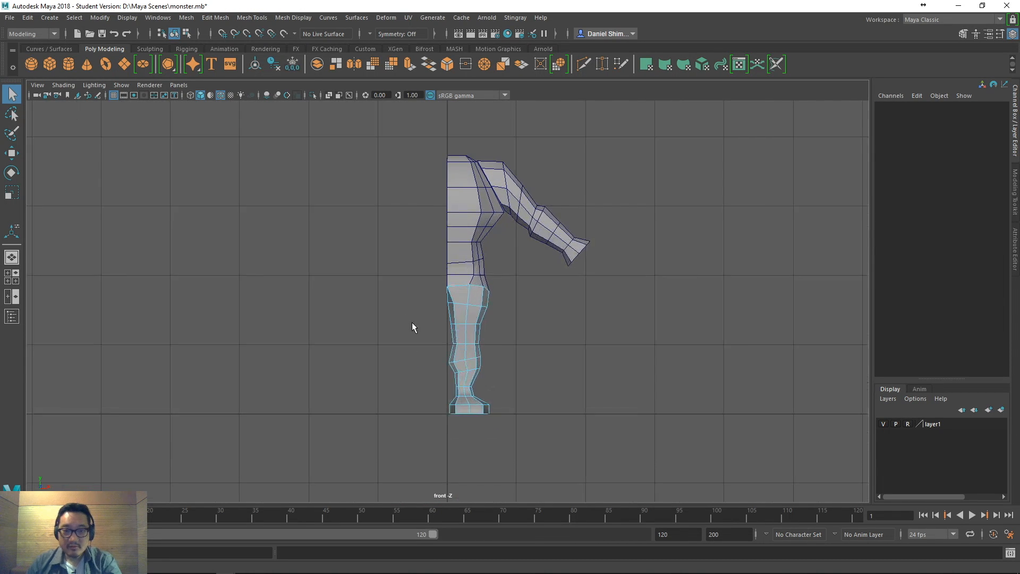
{"action": "key", "text": "space"}
{"action": "left_click_drag", "start_coordinate": [429, 321], "coordinate": [232, 317]}
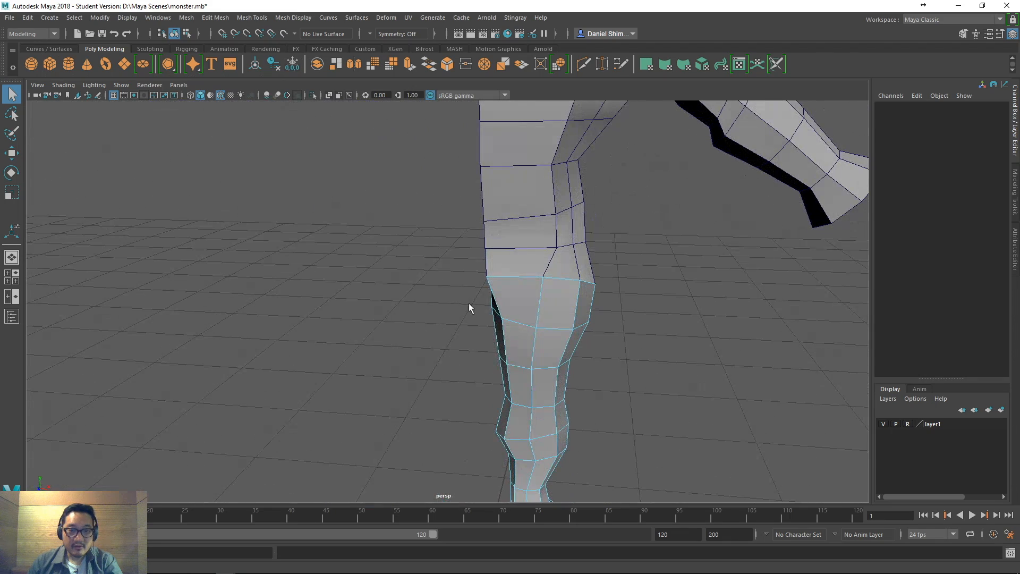
{"action": "right_click_drag", "start_coordinate": [495, 315], "coordinate": [455, 282]}
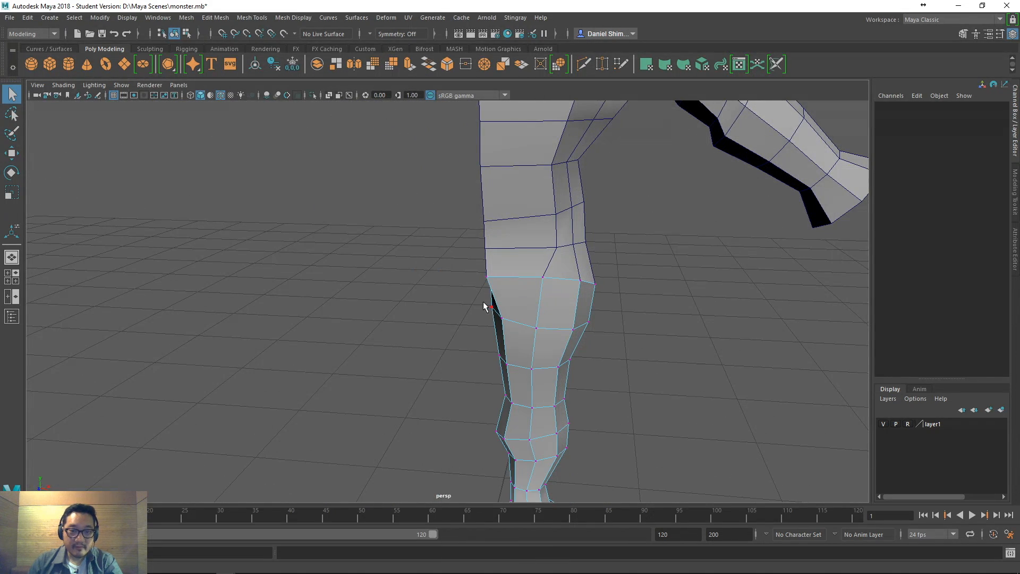
{"action": "left_click_drag", "start_coordinate": [493, 317], "coordinate": [493, 318]}
{"action": "key", "text": "w"}
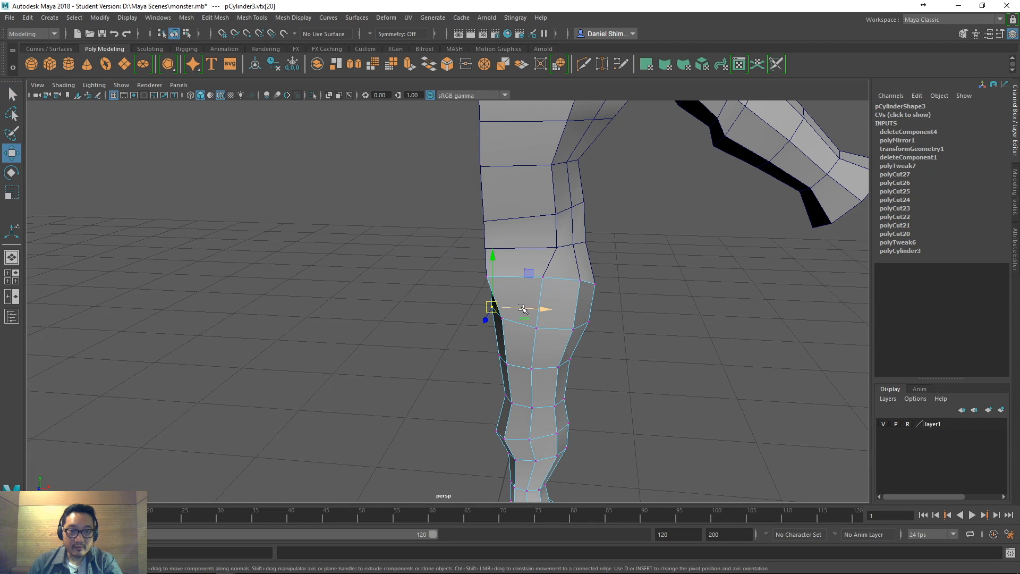
{"action": "left_click_drag", "start_coordinate": [526, 310], "coordinate": [579, 333], "text": "alt"}
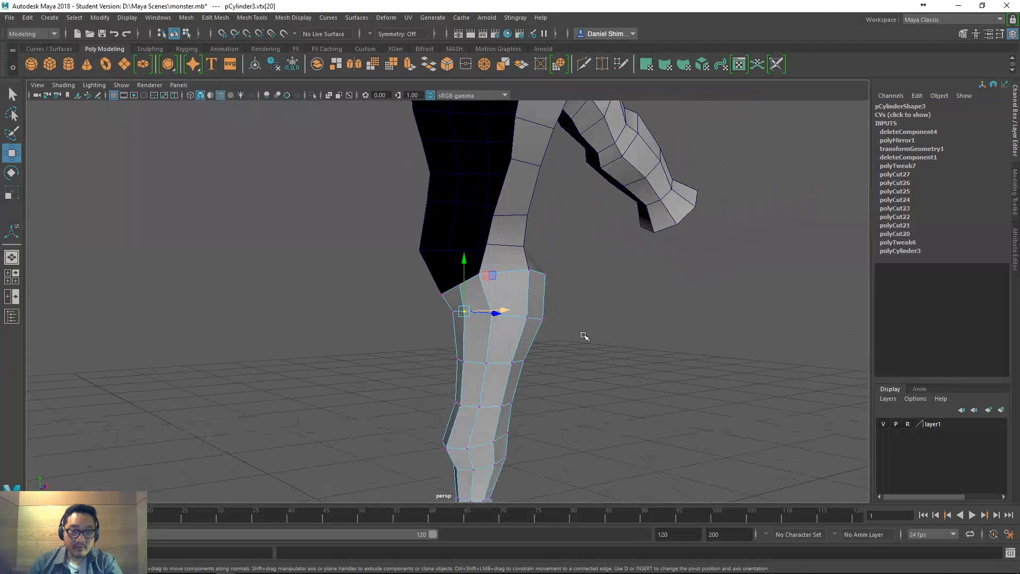
- Combine the half torso and the remaining leg into a single mesh
{"action": "mouse_move", "coordinate": [539, 311]}
{"action": "right_mouse_down"}
{"action": "mouse_move", "coordinate": [543, 337]}
{"action": "mouse_move", "coordinate": [543, 321]}
{"action": "right_mouse_up"}
{"action": "left_click", "coordinate": [514, 254], "text": "shift"}
{"action": "left_click_drag", "start_coordinate": [591, 345], "coordinate": [529, 369], "text": "alt"}
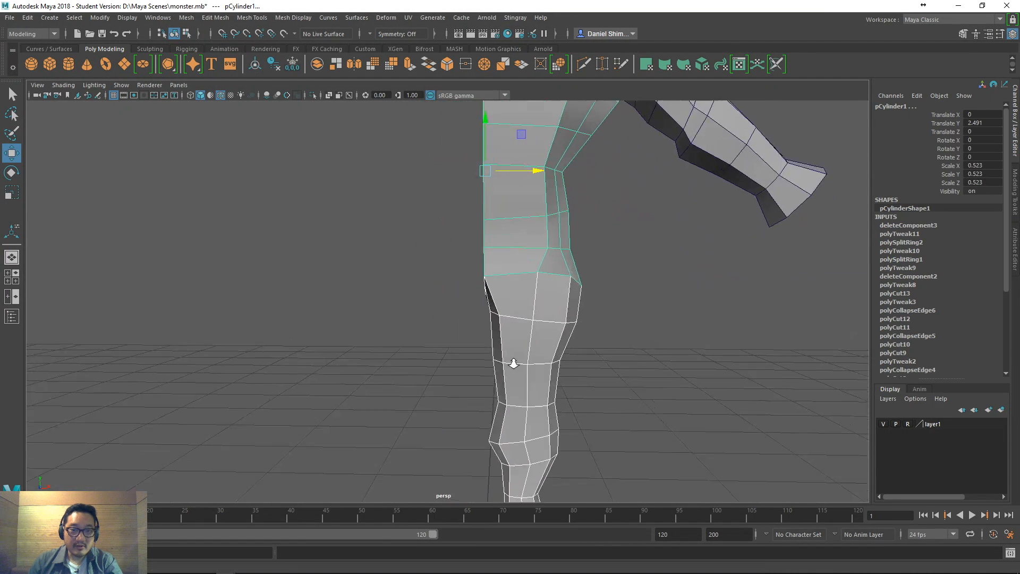
{"action": "right_click_drag", "start_coordinate": [528, 369], "coordinate": [446, 343], "text": "alt"}
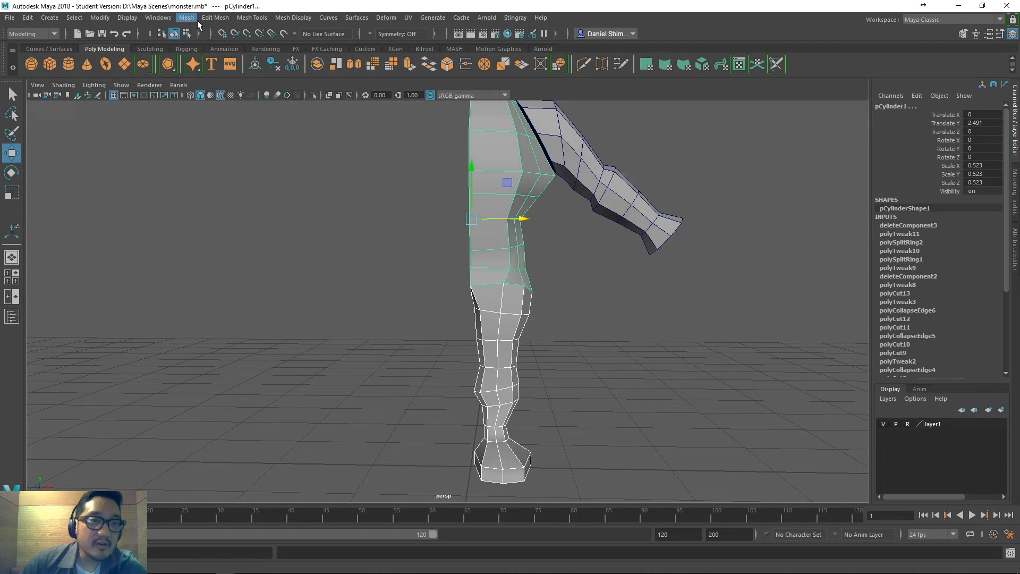
{"action": "left_click", "coordinate": [239, 20]}
{"action": "mouse_move", "coordinate": [246, 14]}
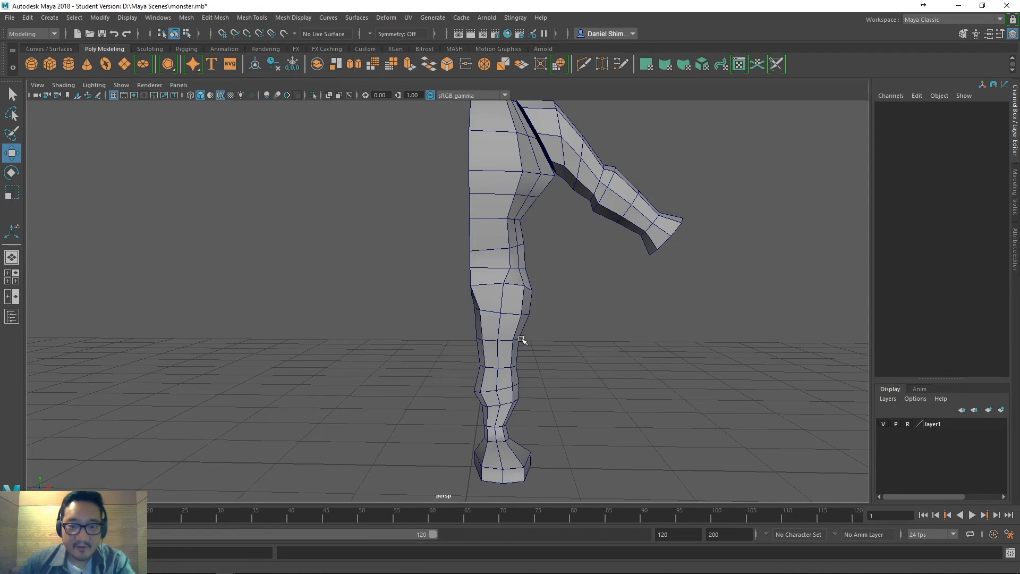
- Mirror the combined torso-and-leg half across the world X axis with merged borders
{"action": "key", "text": "space"}
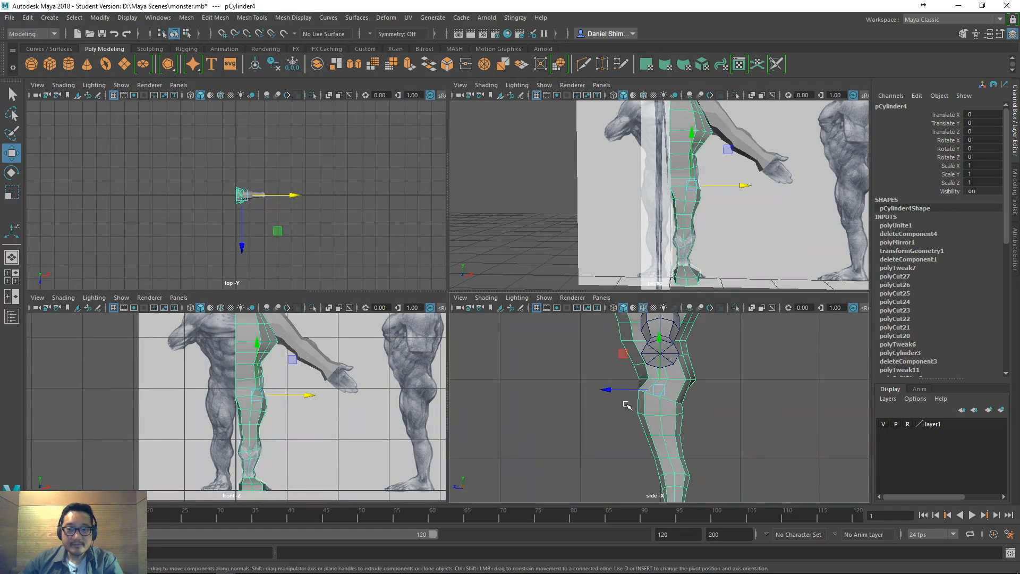
{"action": "key", "text": "space"}
{"action": "left_click_drag", "start_coordinate": [597, 228], "coordinate": [457, 251], "text": "alt"}
{"action": "left_click", "coordinate": [627, 262]}
{"action": "left_click", "coordinate": [532, 200]}
{"action": "key", "text": "space"}
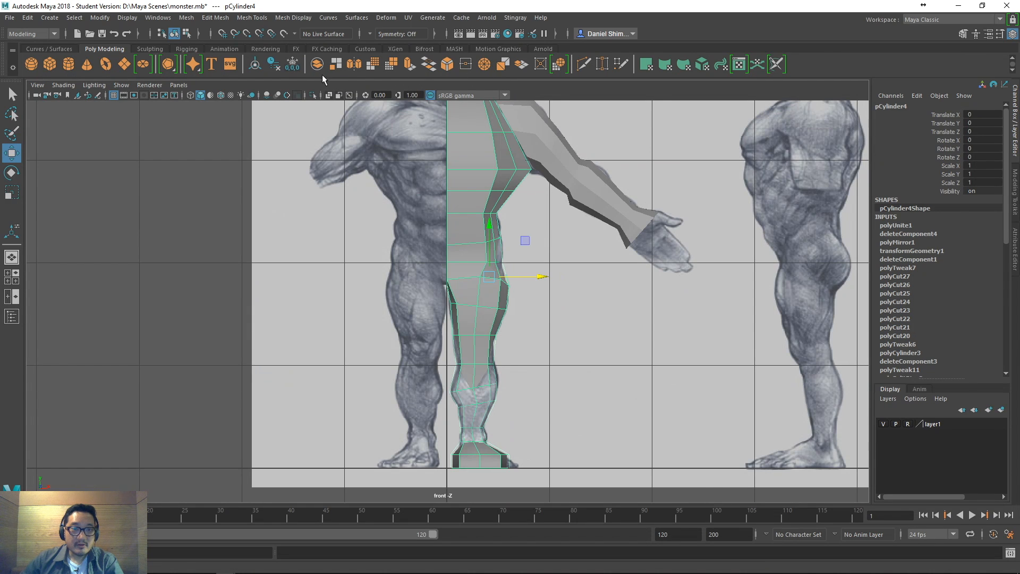
{"action": "left_click", "coordinate": [354, 67]}
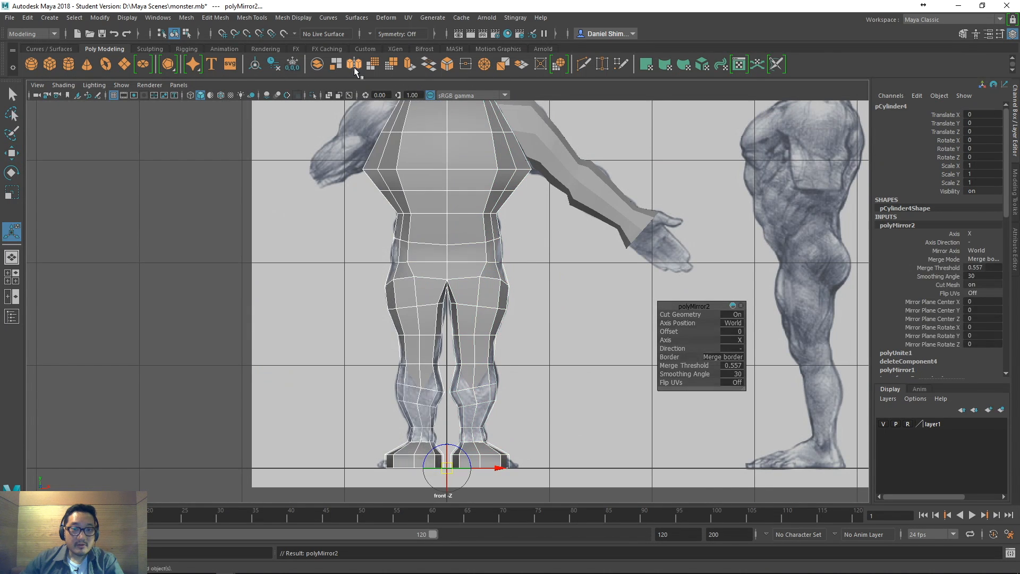
- Hide the image planes in the perspective view and clear the selection on the body
{"action": "key", "text": "space"}
{"action": "left_click_drag", "start_coordinate": [525, 292], "coordinate": [306, 136]}
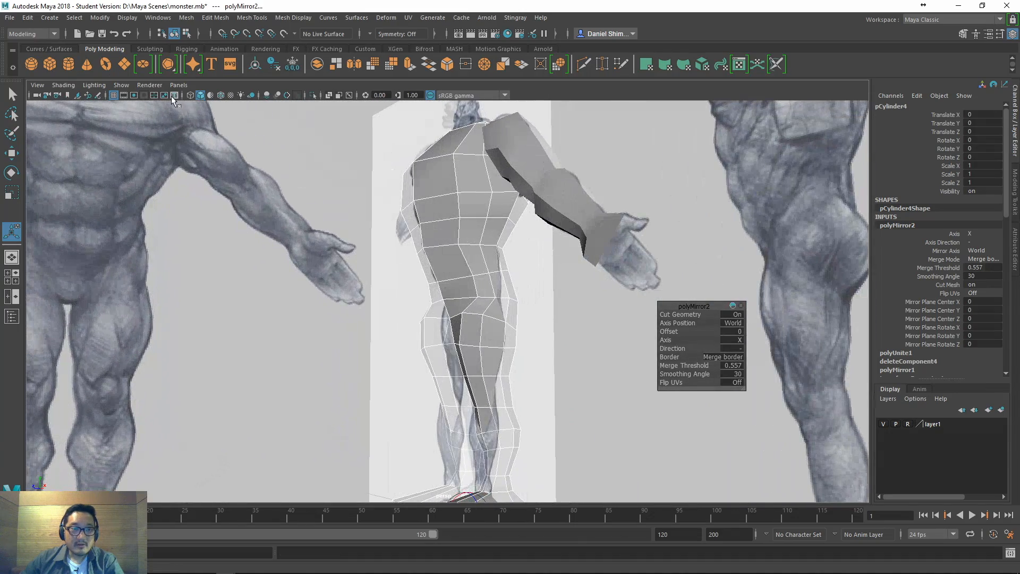
{"action": "left_click", "coordinate": [121, 85]}
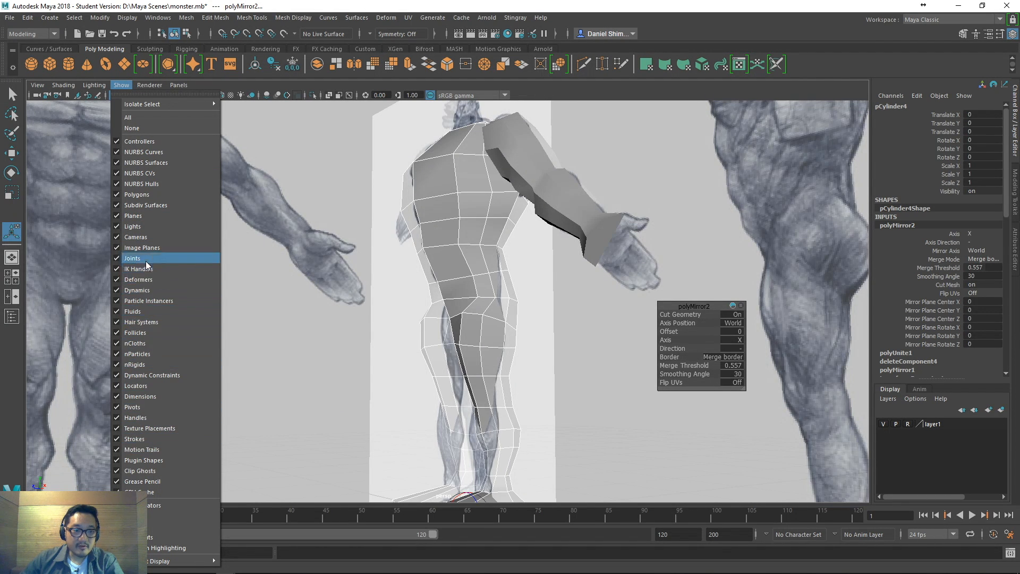
{"action": "left_click", "coordinate": [142, 248]}
{"action": "left_click_drag", "start_coordinate": [215, 259], "coordinate": [545, 322], "text": "alt"}
{"action": "left_click", "coordinate": [574, 334]}
{"action": "left_click", "coordinate": [552, 192]}
- Select the torso's front shoulder vertex on the arm side and turn on Object X symmetry
{"action": "left_click_drag", "start_coordinate": [568, 221], "coordinate": [525, 173], "text": "alt"}
{"action": "right_click_drag", "start_coordinate": [524, 173], "coordinate": [488, 174]}
{"action": "key", "text": "q"}
{"action": "left_click", "coordinate": [517, 165]}
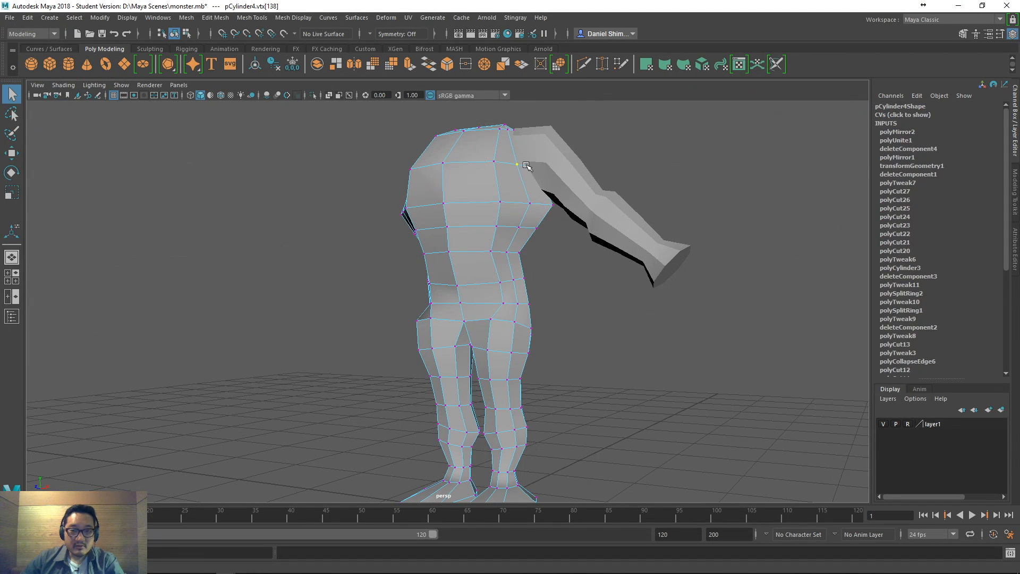
{"action": "key", "text": "w"}
{"action": "left_click_drag", "start_coordinate": [521, 179], "coordinate": [526, 109]}
{"action": "left_click_drag", "start_coordinate": [574, 178], "coordinate": [537, 177], "text": "alt"}
{"action": "middle_click_drag", "start_coordinate": [571, 178], "coordinate": [546, 218], "text": "alt"}
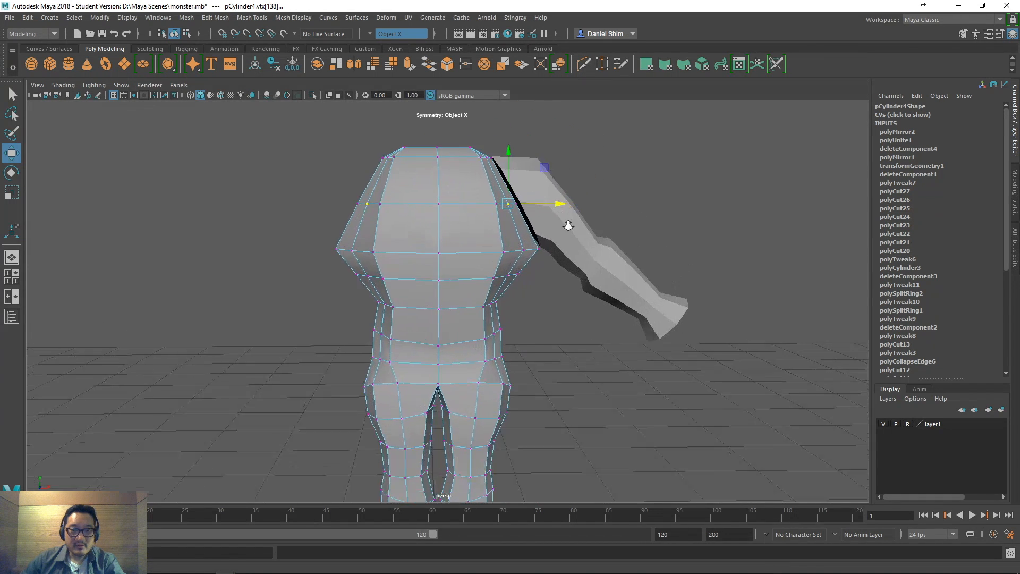
- Snap the torso's front shoulder vertex onto the nearest front border vertex of the arm
{"action": "right_click_drag", "start_coordinate": [546, 218], "coordinate": [644, 226], "text": "alt"}
{"action": "middle_click_drag", "start_coordinate": [644, 226], "coordinate": [534, 417], "text": "alt"}
{"action": "right_click_drag", "start_coordinate": [519, 351], "coordinate": [643, 391], "text": "alt"}
{"action": "middle_click_drag", "start_coordinate": [642, 391], "coordinate": [654, 344], "text": "alt"}
{"action": "mouse_move", "coordinate": [576, 317]}
{"action": "left_mouse_down", "text": "alt"}
{"action": "mouse_move", "coordinate": [526, 333]}
{"action": "mouse_move", "coordinate": [556, 315]}
{"action": "left_mouse_up", "text": "alt"}
{"action": "key", "text": "e"}
{"action": "key", "text": "w"}
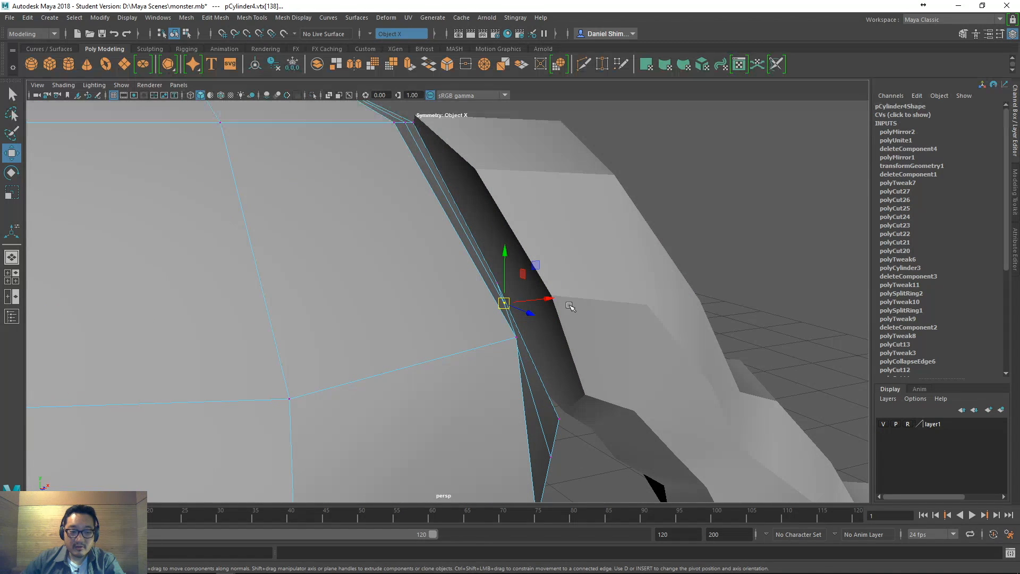
{"action": "left_click_drag", "start_coordinate": [567, 300], "coordinate": [508, 312], "text": "alt"}
{"action": "left_click_drag", "start_coordinate": [475, 267], "coordinate": [508, 255], "text": "alt"}
{"action": "key", "text": "v"}
{"action": "left_click_drag", "start_coordinate": [533, 290], "coordinate": [409, 342]}
- Snap the matching shoulder vertex on the torso's back onto the arm's rear border vertex
{"action": "left_click", "coordinate": [487, 323]}
{"action": "right_click_drag", "start_coordinate": [410, 342], "coordinate": [431, 372], "text": "alt"}
{"action": "left_click_drag", "start_coordinate": [509, 375], "coordinate": [429, 294]}
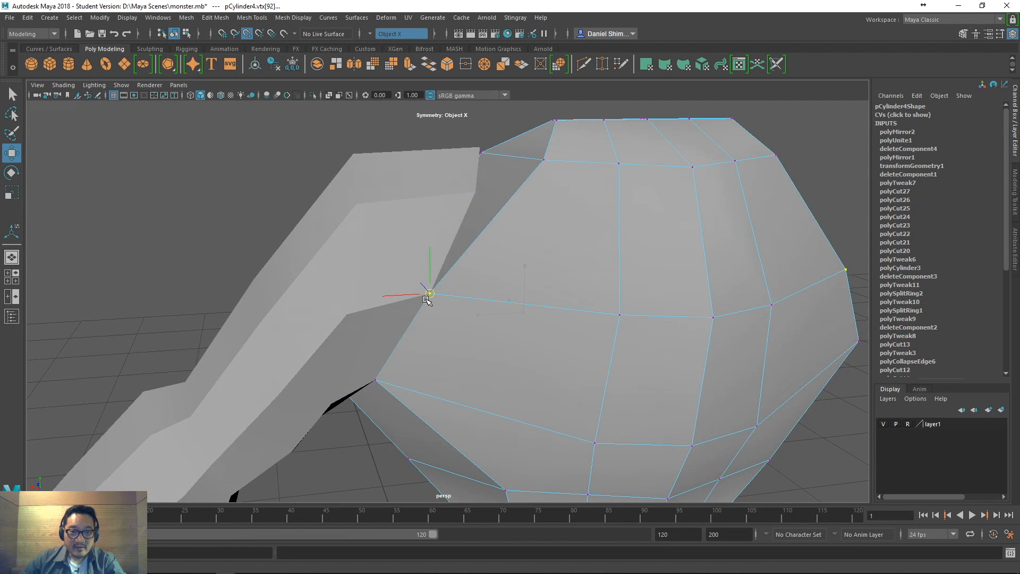
{"action": "left_click_drag", "start_coordinate": [506, 234], "coordinate": [521, 273], "text": "alt"}
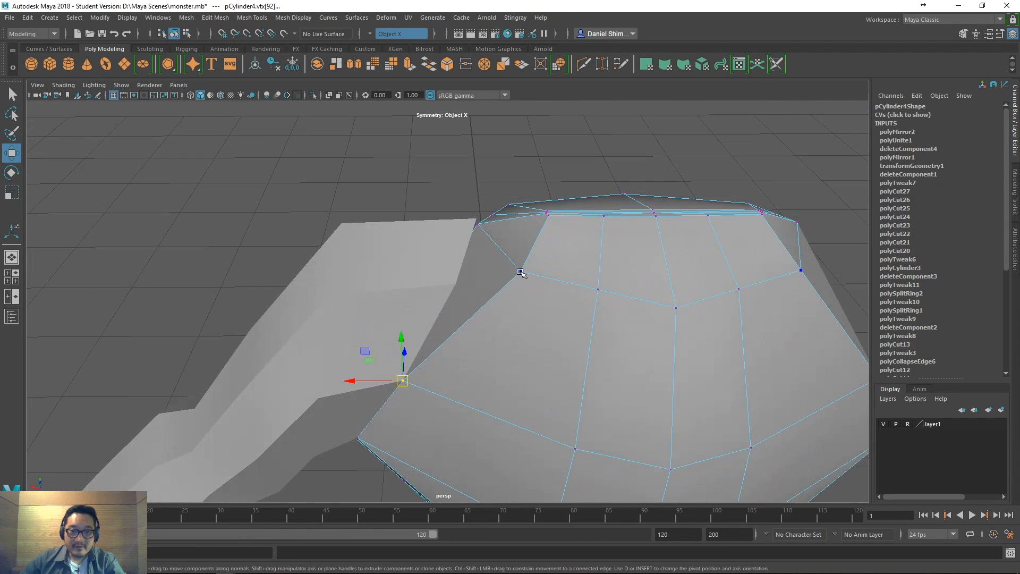
- Snap the torso's upper front shoulder vertex onto the arm's upper front border vertex
{"action": "left_click_drag", "start_coordinate": [455, 286], "coordinate": [439, 265], "text": "alt"}
{"action": "middle_click_drag", "start_coordinate": [431, 254], "coordinate": [421, 255]}
{"action": "mouse_move", "coordinate": [421, 255]}
{"action": "left_mouse_down", "text": "alt"}
{"action": "mouse_move", "coordinate": [462, 275]}
{"action": "mouse_move", "coordinate": [415, 273]}
{"action": "left_mouse_up", "text": "alt"}
{"action": "key", "text": "v"}
{"action": "left_click_drag", "start_coordinate": [461, 312], "coordinate": [478, 406], "text": "alt"}
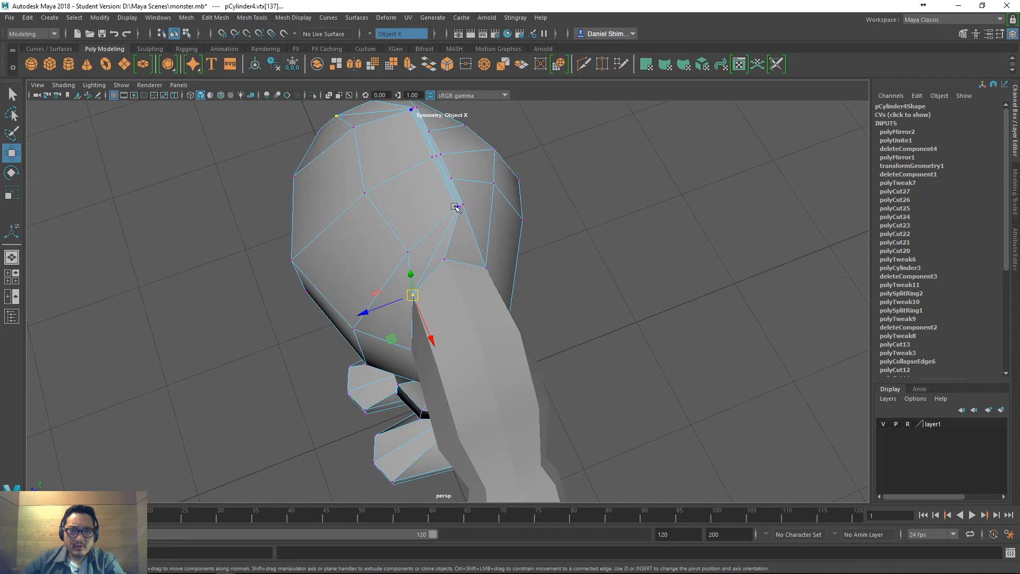
{"action": "scroll", "coordinate": [401, 185], "scroll_direction": "up", "scroll_amount": 5}
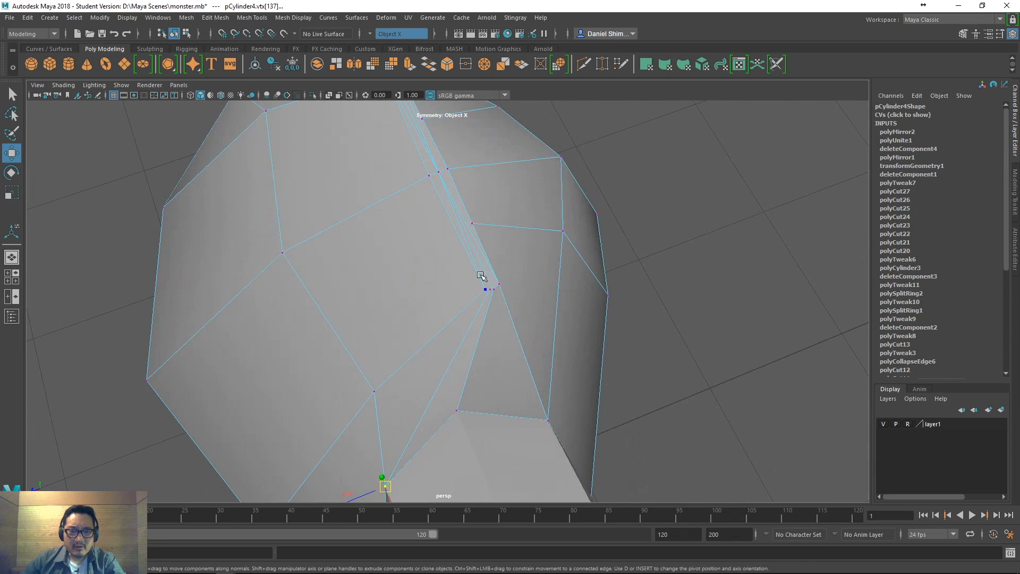
{"action": "scroll", "coordinate": [456, 227], "scroll_direction": "down", "scroll_amount": 5}
{"action": "left_click_drag", "start_coordinate": [490, 358], "coordinate": [541, 395], "text": "alt"}
{"action": "left_click_drag", "start_coordinate": [627, 395], "coordinate": [543, 300], "text": "alt"}
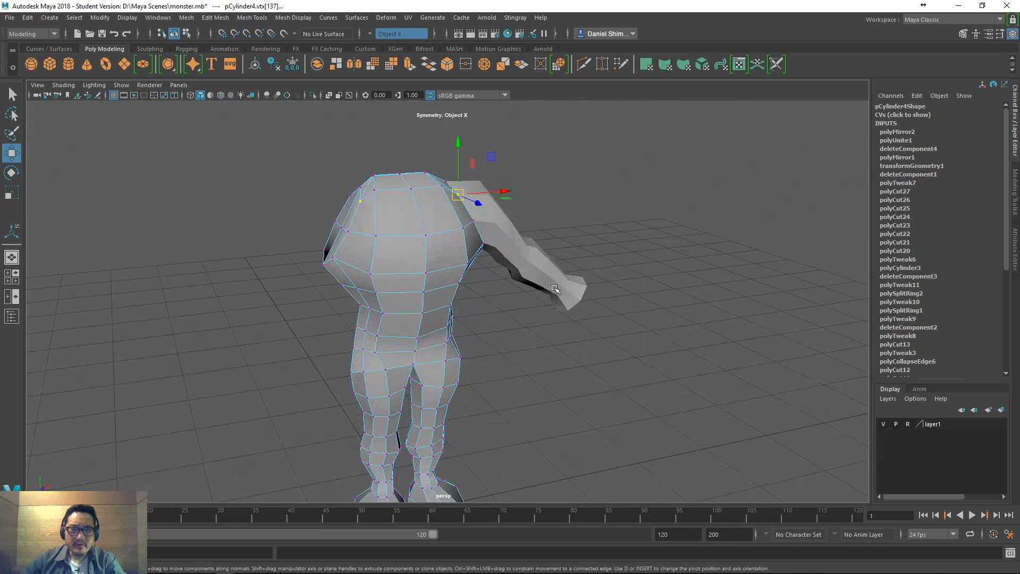
- Delete the shoulder faces on the torso's sides to open the holes where the arms attach
{"action": "left_click_drag", "start_coordinate": [380, 252], "coordinate": [471, 268], "text": "alt"}
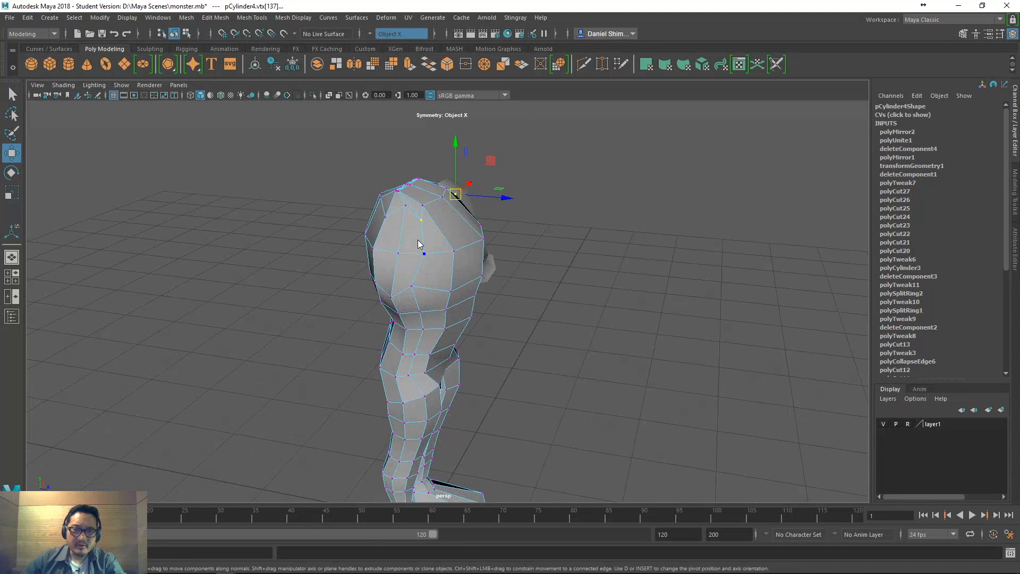
{"action": "right_click", "coordinate": [417, 240]}
{"action": "left_click", "coordinate": [418, 269]}
{"action": "left_click", "coordinate": [400, 238]}
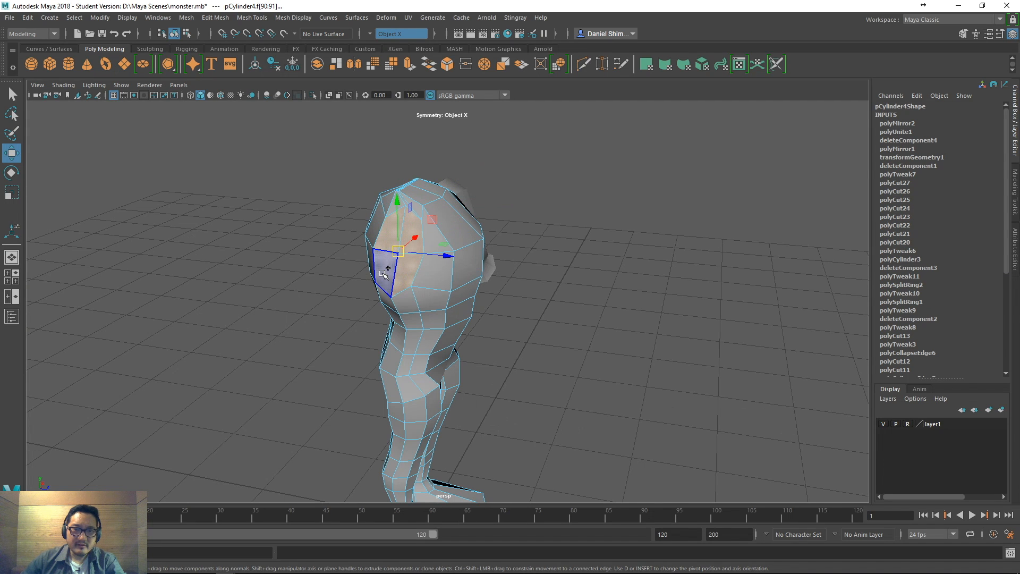
{"action": "key", "text": "Delete"}
- In wireframe display, delete the arm's eight cap faces at the shoulder end and return it to object selection
{"action": "left_click_drag", "start_coordinate": [503, 277], "coordinate": [463, 248], "text": "alt"}
{"action": "key", "text": "4"}
{"action": "left_click_drag", "start_coordinate": [526, 257], "coordinate": [456, 225], "text": "alt"}
{"action": "left_click", "coordinate": [552, 250]}
{"action": "scroll", "coordinate": [527, 189], "scroll_direction": "up", "scroll_amount": 4}
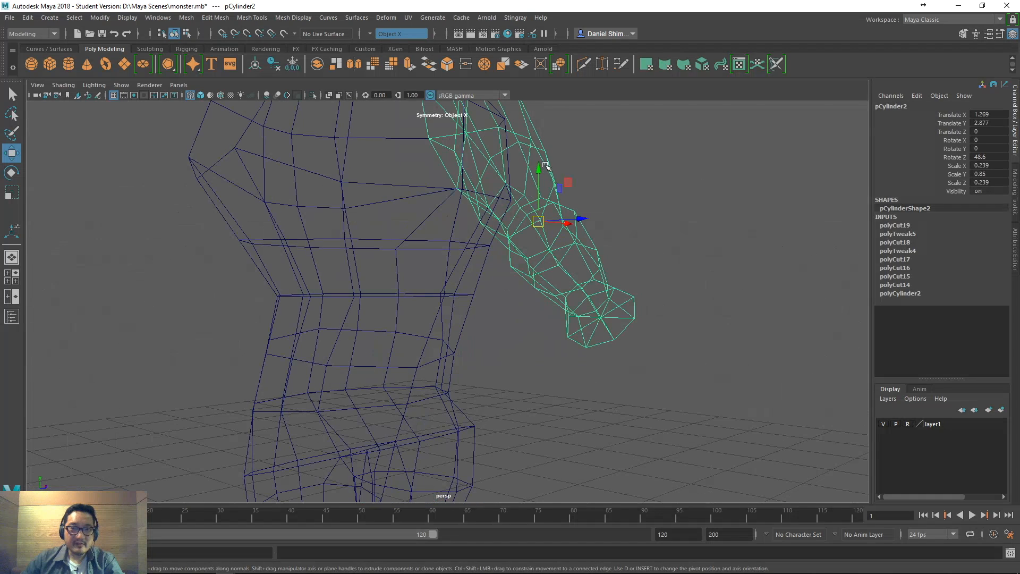
{"action": "right_click", "coordinate": [546, 155]}
{"action": "left_click", "coordinate": [545, 183]}
{"action": "left_click_drag", "start_coordinate": [542, 170], "coordinate": [442, 255], "text": "alt"}
{"action": "left_click", "coordinate": [414, 255]}
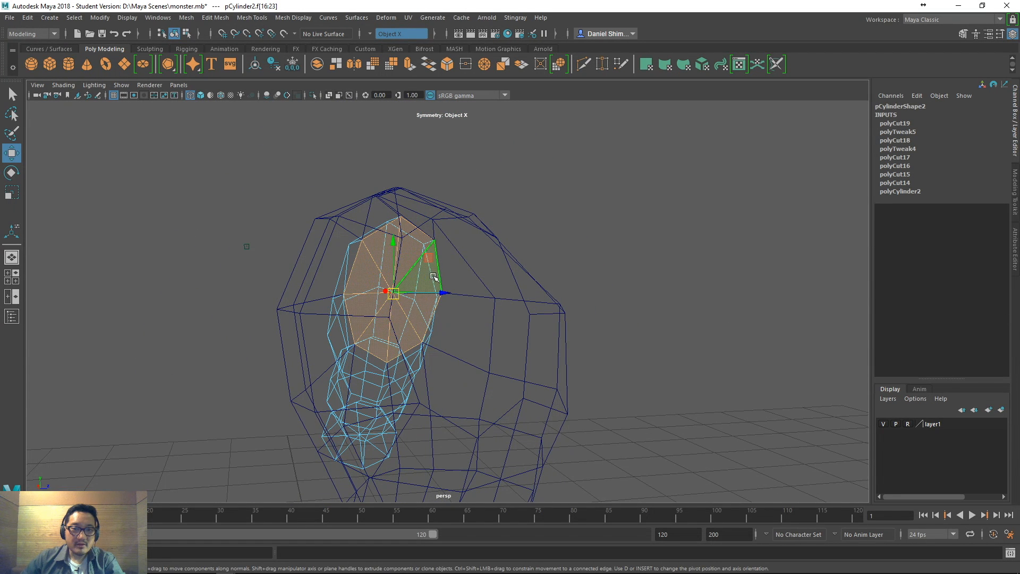
{"action": "left_click", "coordinate": [512, 272]}
{"action": "left_click_drag", "start_coordinate": [542, 279], "coordinate": [505, 269], "text": "alt"}
{"action": "right_click_drag", "start_coordinate": [526, 256], "coordinate": [528, 308]}
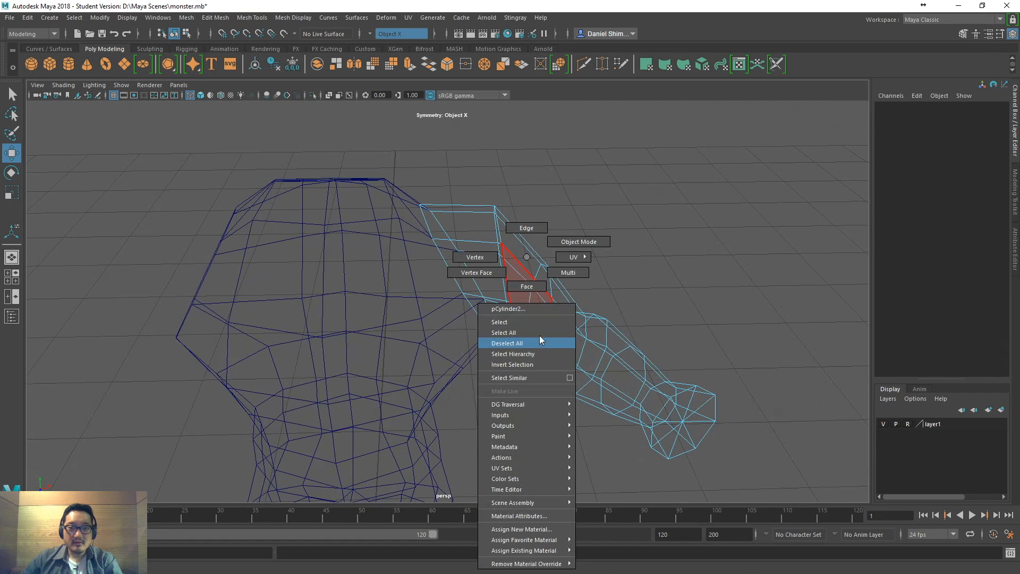
{"action": "left_click", "coordinate": [538, 321]}
{"action": "left_click_drag", "start_coordinate": [538, 324], "coordinate": [348, 357], "text": "alt"}
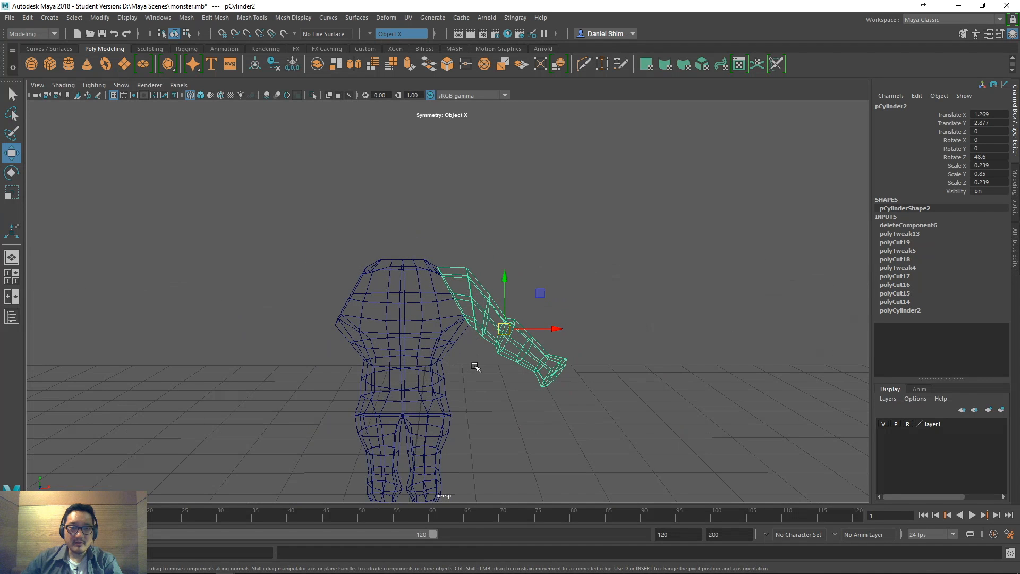
- Try to select only the faces of the body's armless half in the front view
{"action": "key", "text": "space"}
{"action": "left_click_drag", "start_coordinate": [475, 367], "coordinate": [480, 393]}
{"action": "right_click_drag", "start_coordinate": [460, 259], "coordinate": [465, 285]}
{"action": "scroll", "coordinate": [454, 280], "scroll_direction": "down", "scroll_amount": 4}
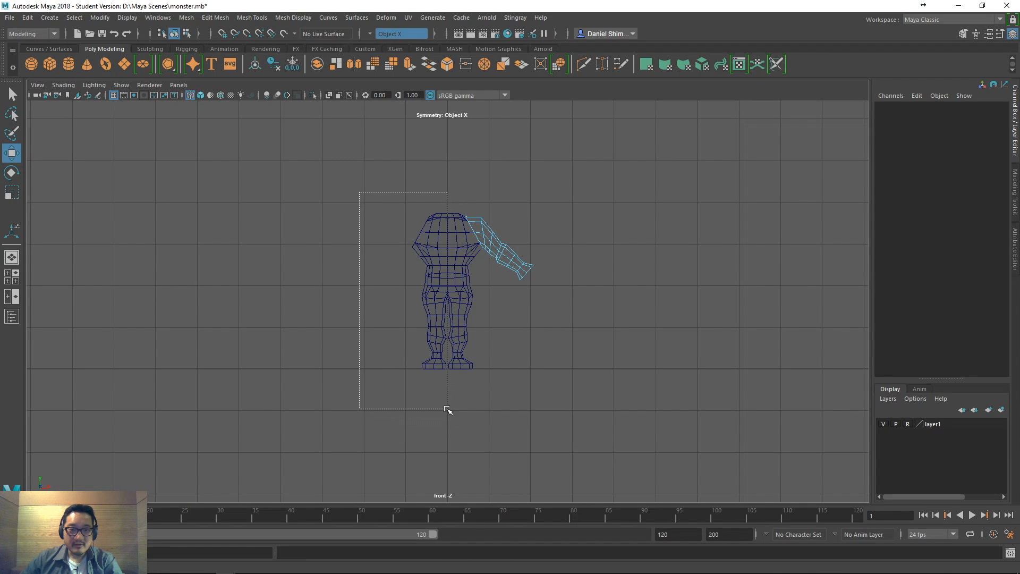
{"action": "left_click_drag", "start_coordinate": [447, 409], "coordinate": [449, 407]}
{"action": "scroll", "coordinate": [451, 401], "scroll_direction": "up", "scroll_amount": 2}
{"action": "right_click", "coordinate": [442, 362]}
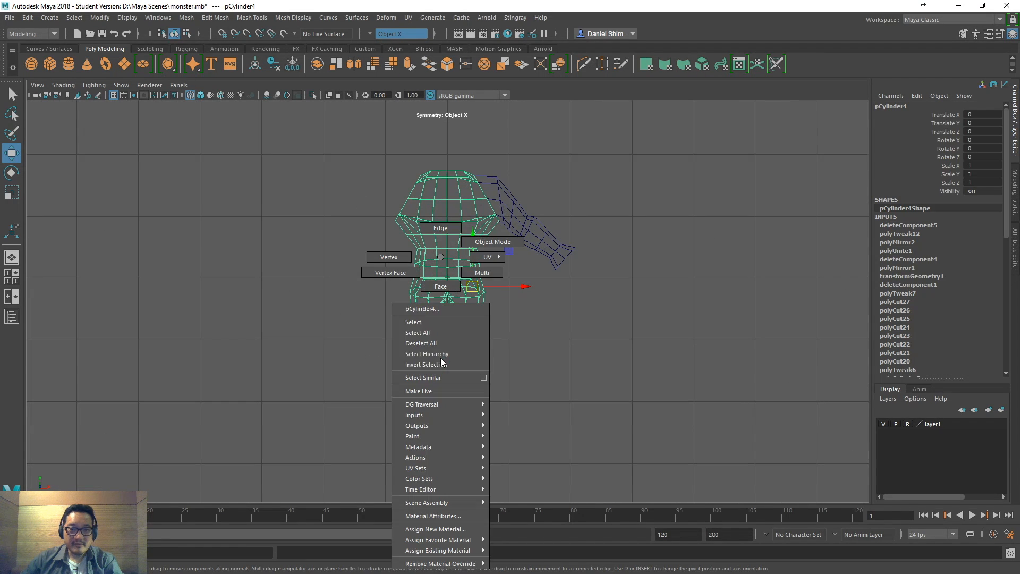
{"action": "left_click", "coordinate": [446, 287]}
{"action": "left_click_drag", "start_coordinate": [410, 448], "coordinate": [446, 444]}
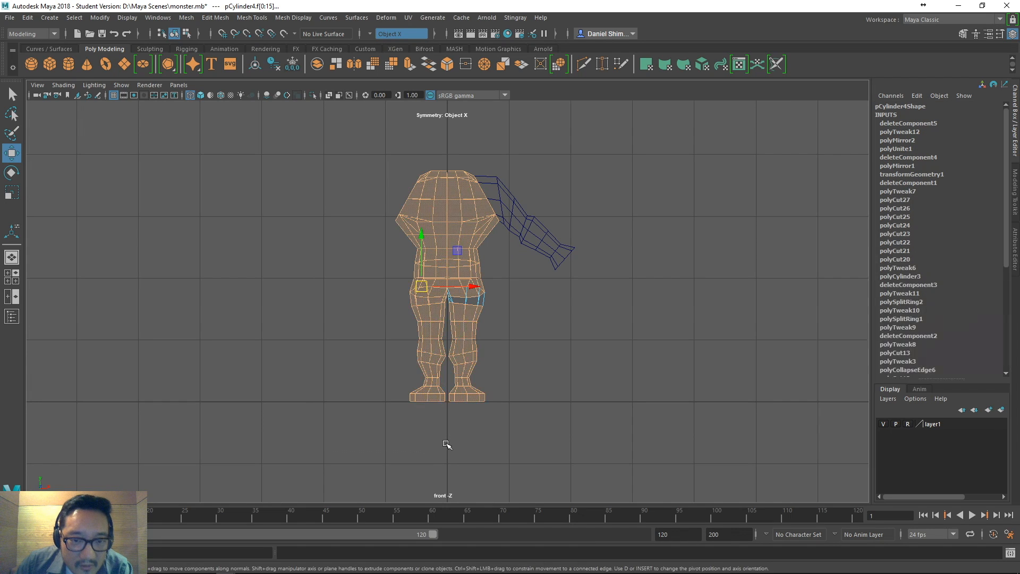
{"action": "scroll", "coordinate": [342, 295], "scroll_direction": "up", "scroll_amount": 1}
- Turn symmetry off and delete all faces of the body's armless half
{"action": "left_click_drag", "start_coordinate": [469, 273], "coordinate": [476, 213]}
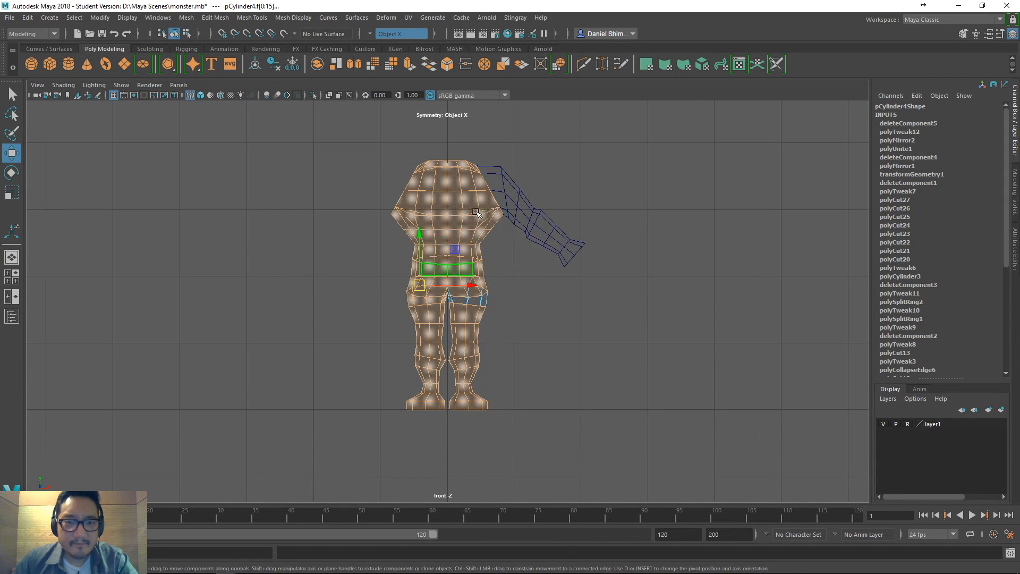
{"action": "right_click", "coordinate": [458, 231]}
{"action": "left_click", "coordinate": [462, 254]}
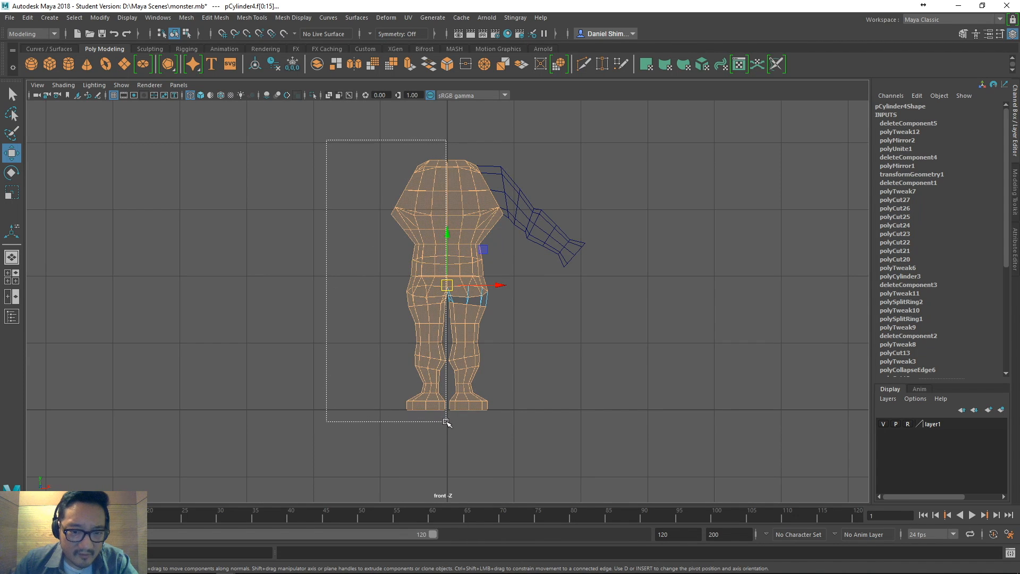
{"action": "left_click_drag", "start_coordinate": [446, 422], "coordinate": [445, 423]}
{"action": "key", "text": "Delete"}
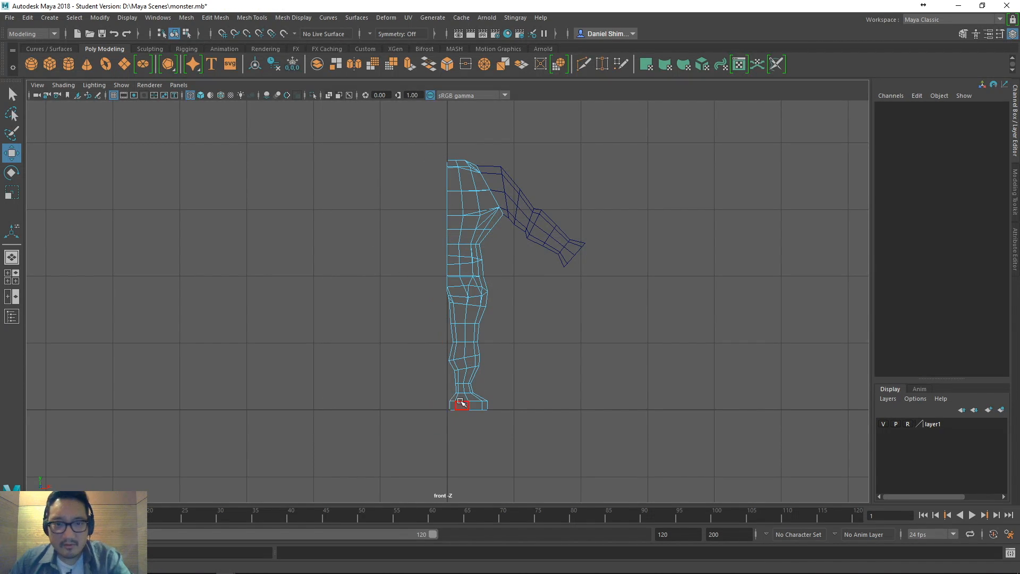
- Select the arm together with the half body and combine them into one mesh
{"action": "scroll", "coordinate": [519, 239], "scroll_direction": "up", "scroll_amount": 4}
{"action": "right_click", "coordinate": [528, 171]}
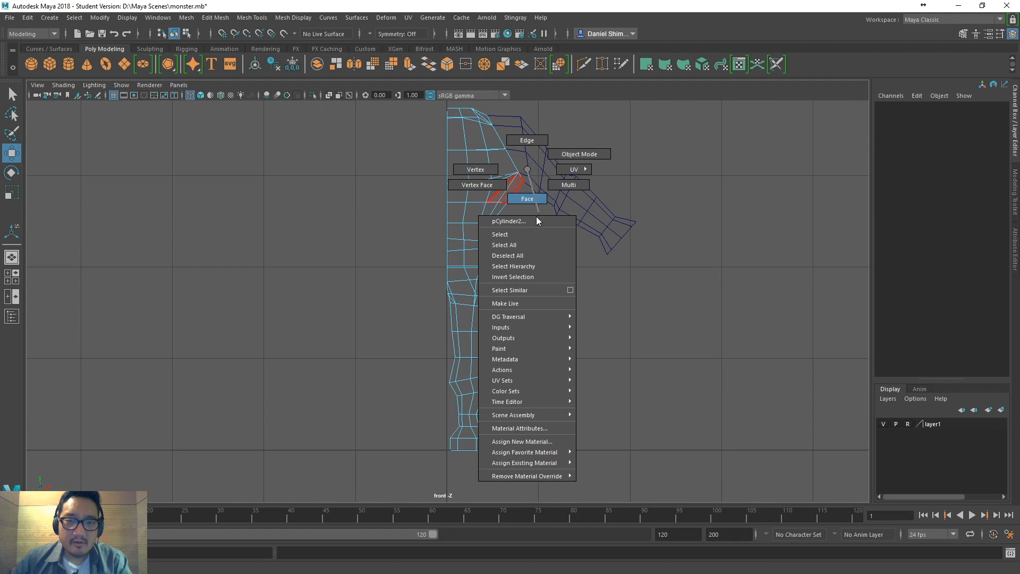
{"action": "left_click", "coordinate": [530, 236]}
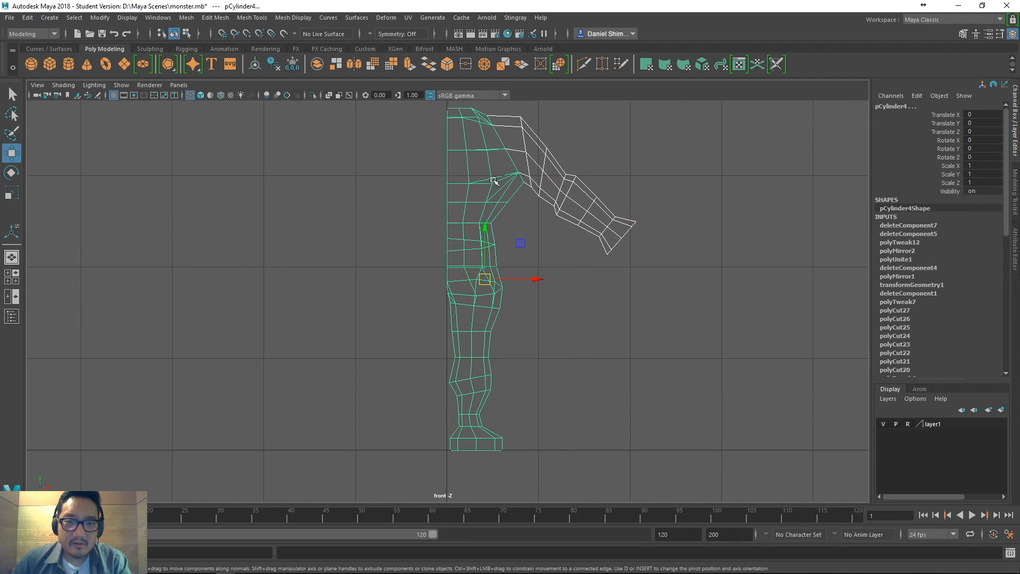
{"action": "key", "text": "space"}
{"action": "left_click", "coordinate": [218, 173]}
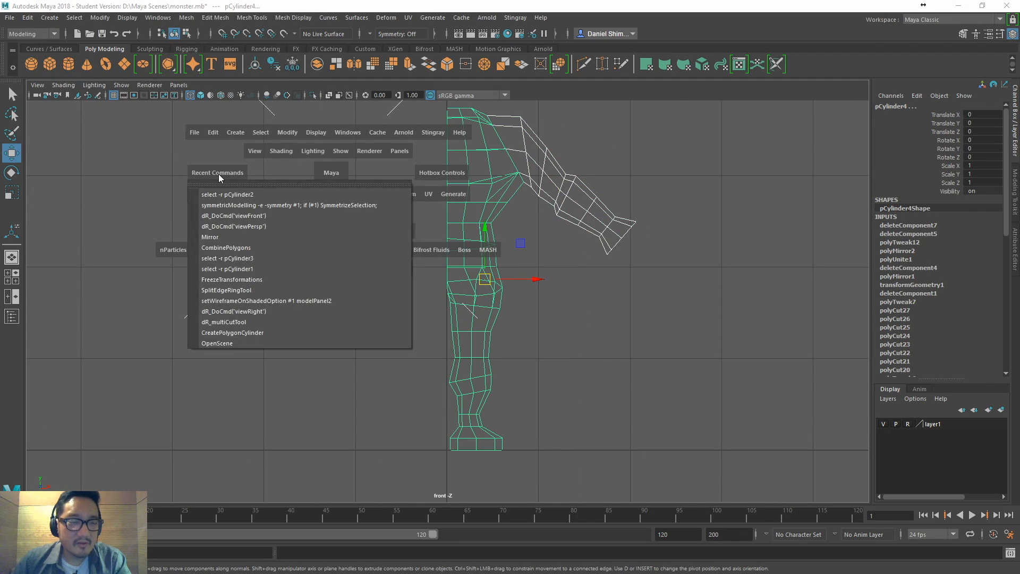
{"action": "left_click", "coordinate": [238, 247]}
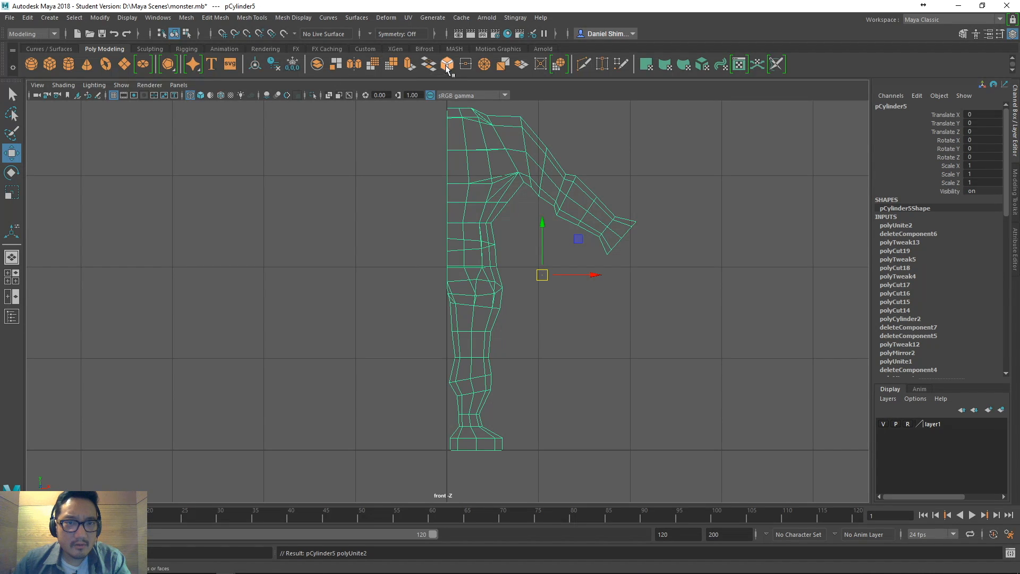
- Mirror the combined half body across the world X axis in the negative direction with merged borders, and show it shaded in perspective
{"action": "left_click", "coordinate": [349, 65]}
{"action": "key", "text": "space"}
{"action": "left_click_drag", "start_coordinate": [523, 206], "coordinate": [524, 193]}
{"action": "key", "text": "5"}
{"action": "left_click_drag", "start_coordinate": [516, 287], "coordinate": [563, 345], "text": "alt"}
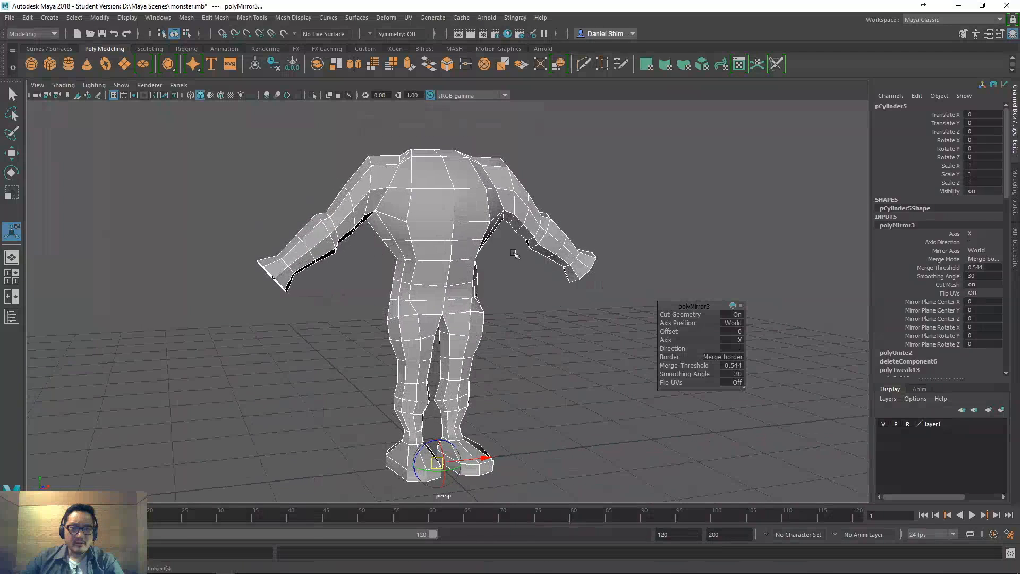
- Pull a chest face beside the shoulder to test its connection to the arm, and undo the move
{"action": "right_click", "coordinate": [488, 230]}
{"action": "left_click", "coordinate": [499, 259]}
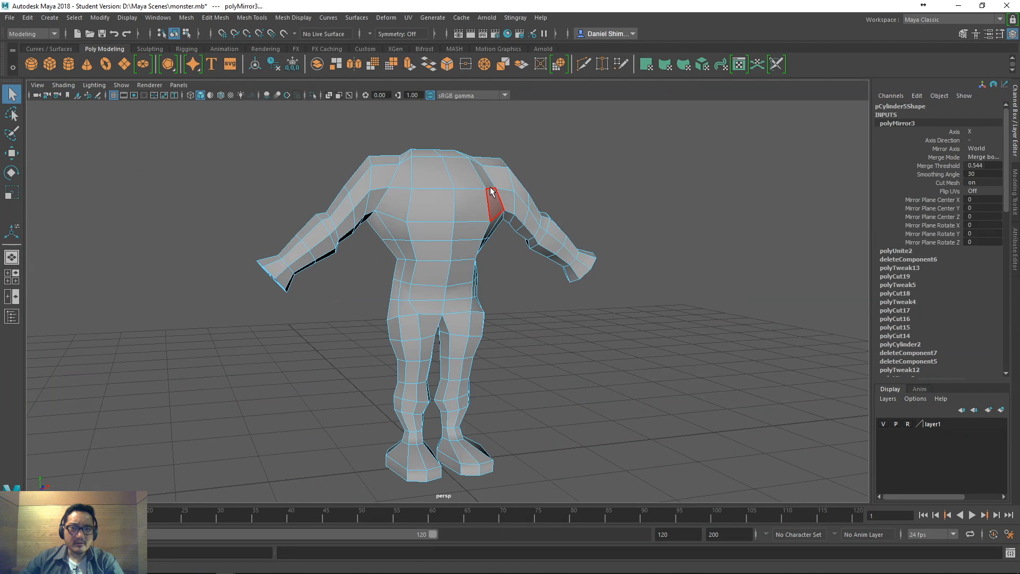
{"action": "left_click", "coordinate": [490, 180]}
{"action": "key", "text": "w"}
{"action": "middle_click_drag", "start_coordinate": [567, 309], "coordinate": [513, 331]}
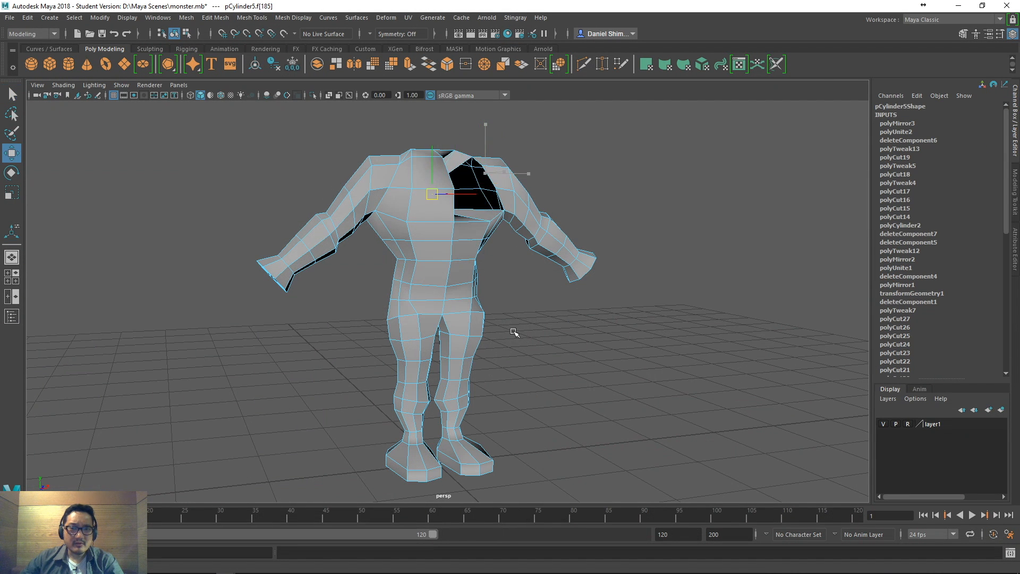
{"action": "key", "text": "ctrl+z"}
{"action": "left_click_drag", "start_coordinate": [516, 331], "coordinate": [468, 323], "text": "alt"}
{"action": "left_click", "coordinate": [534, 328]}
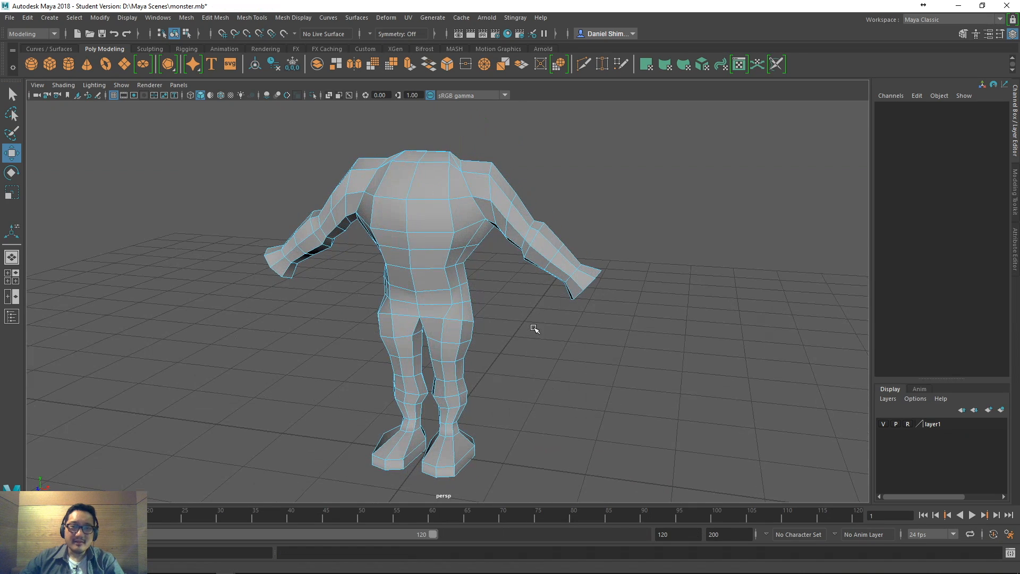
- Select all vertices of the mirrored body and merge them with a distance threshold of 0.01
{"action": "scroll", "coordinate": [442, 242], "scroll_direction": "up", "scroll_amount": 3}
{"action": "scroll", "coordinate": [464, 257], "scroll_direction": "down", "scroll_amount": 4}
{"action": "left_click_drag", "start_coordinate": [503, 290], "coordinate": [523, 330], "text": "alt"}
{"action": "right_click", "coordinate": [509, 260]}
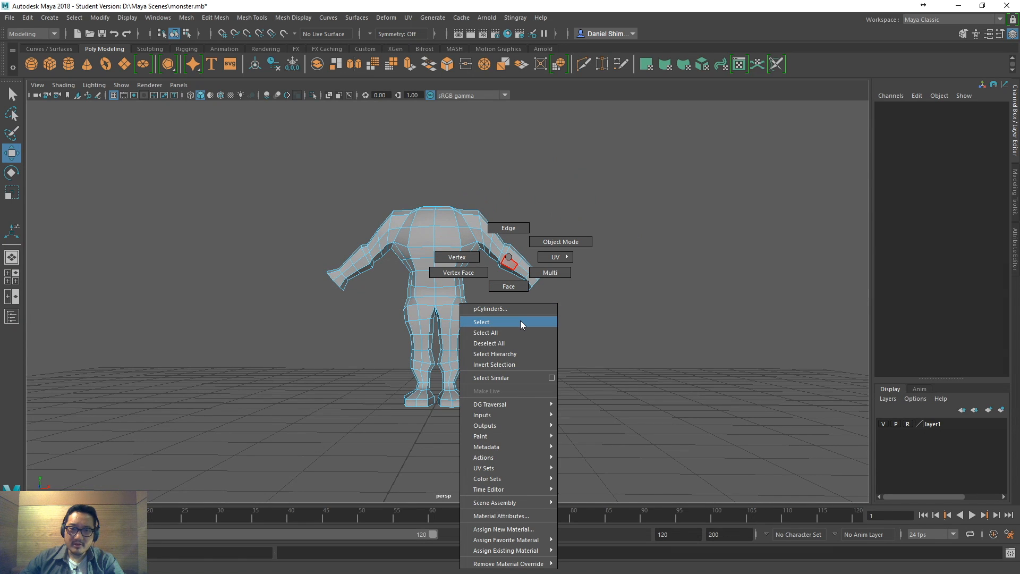
{"action": "left_click", "coordinate": [457, 257]}
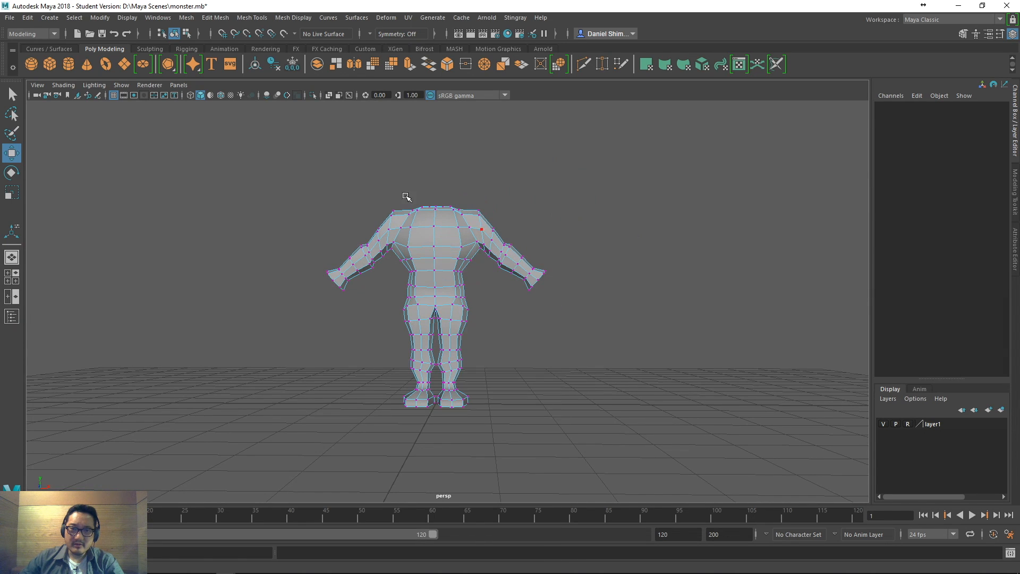
{"action": "left_click_drag", "start_coordinate": [268, 178], "coordinate": [619, 432]}
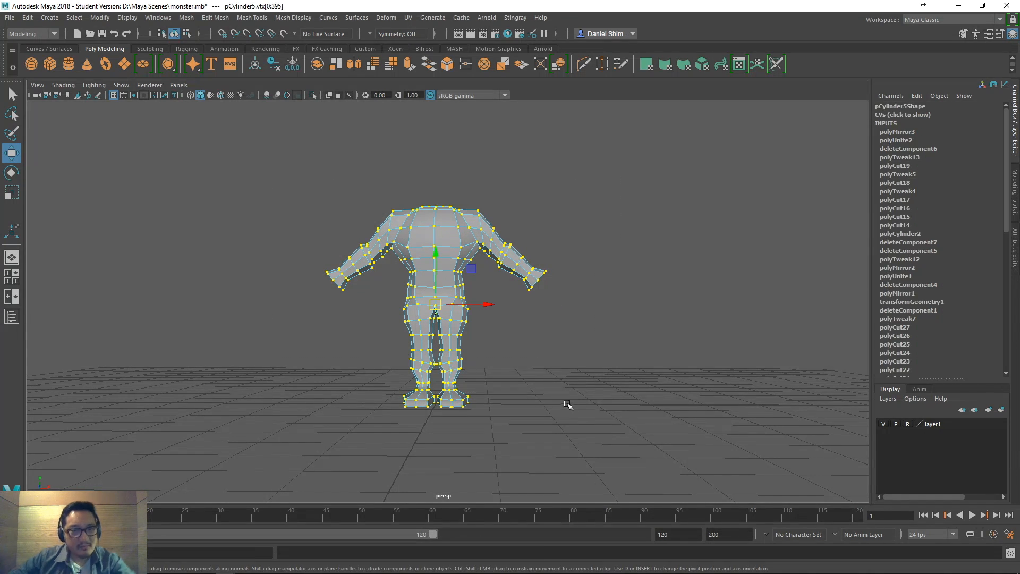
{"action": "left_click", "coordinate": [246, 19]}
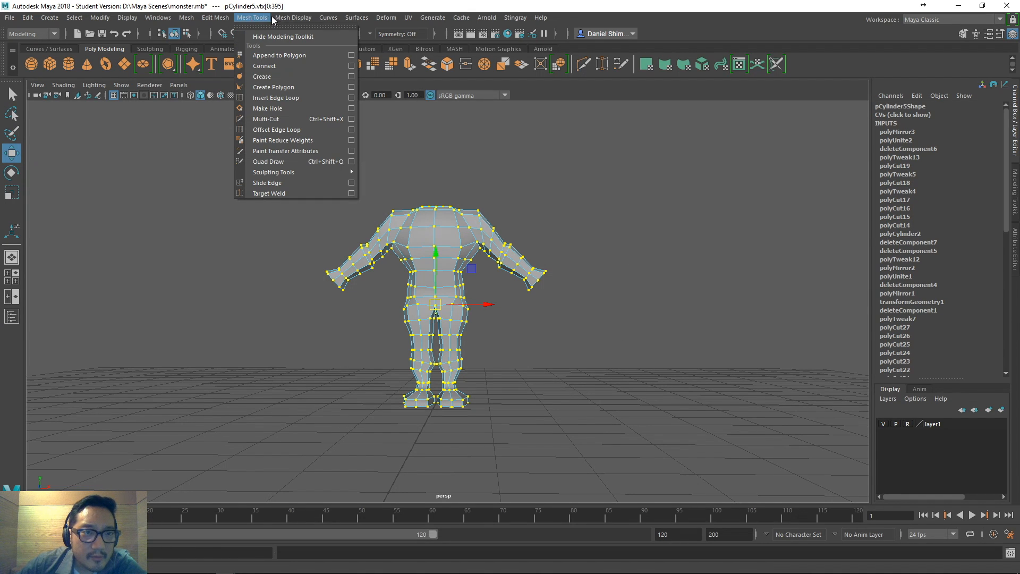
{"action": "mouse_move", "coordinate": [280, 19]}
{"action": "mouse_move", "coordinate": [223, 20]}
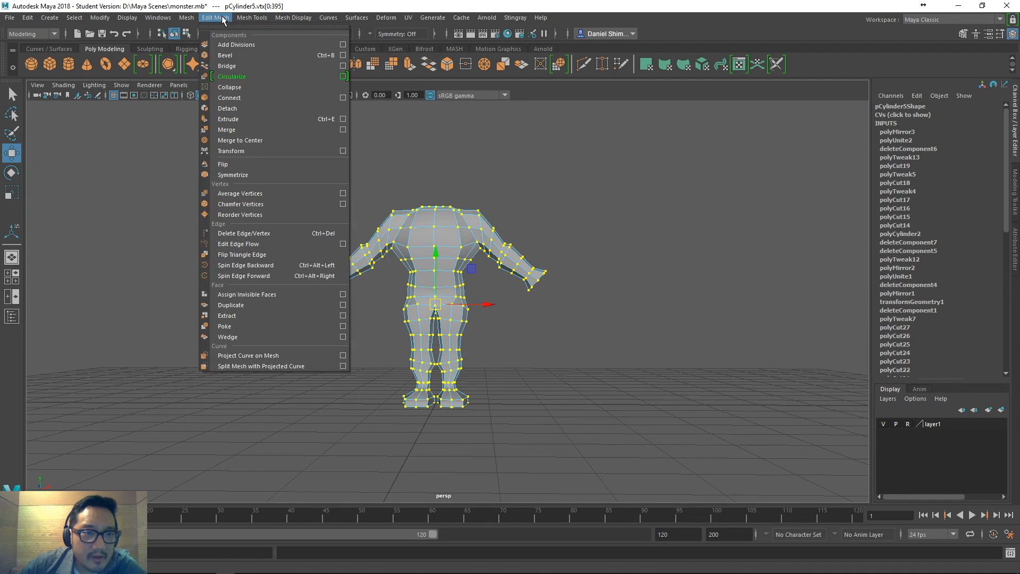
{"action": "left_click", "coordinate": [245, 129]}
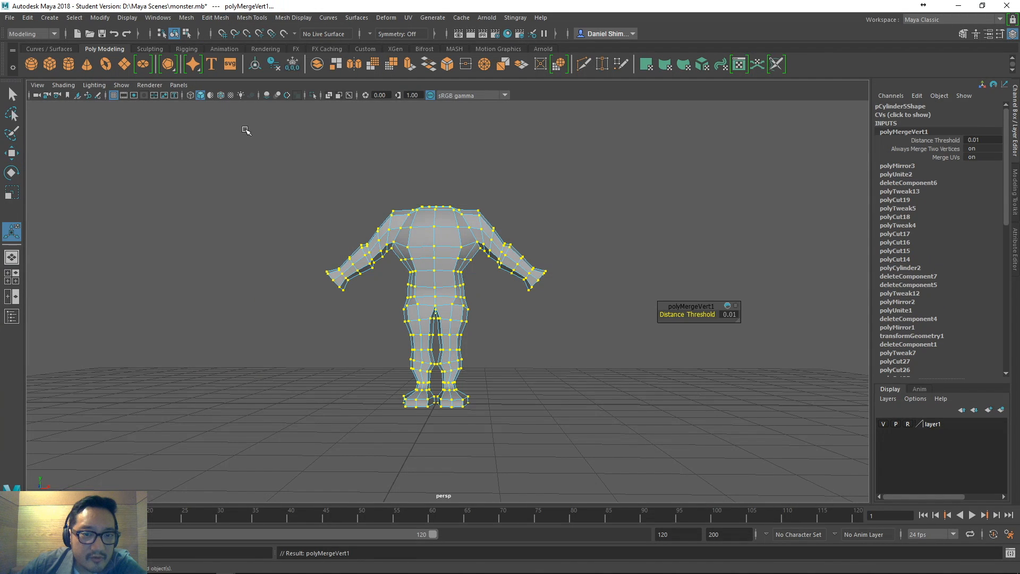
{"action": "left_click_drag", "start_coordinate": [456, 242], "coordinate": [525, 314], "text": "alt"}
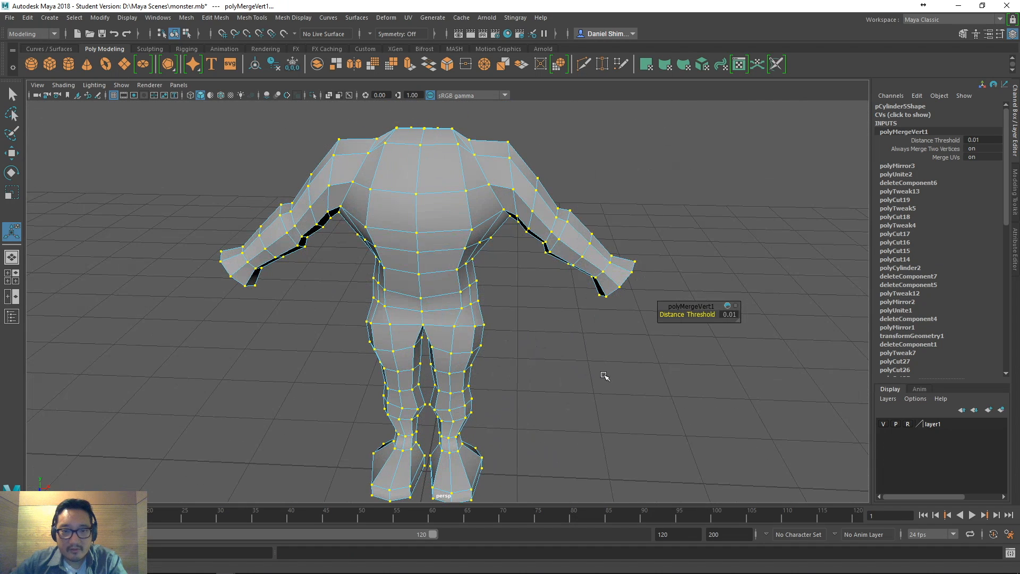
- Pull the upper chest face beside the shoulder to recheck the merged seam, and undo the move
{"action": "left_click", "coordinate": [793, 200]}
{"action": "left_click_drag", "start_coordinate": [792, 200], "coordinate": [575, 205], "text": "alt"}
{"action": "right_click", "coordinate": [574, 205]}
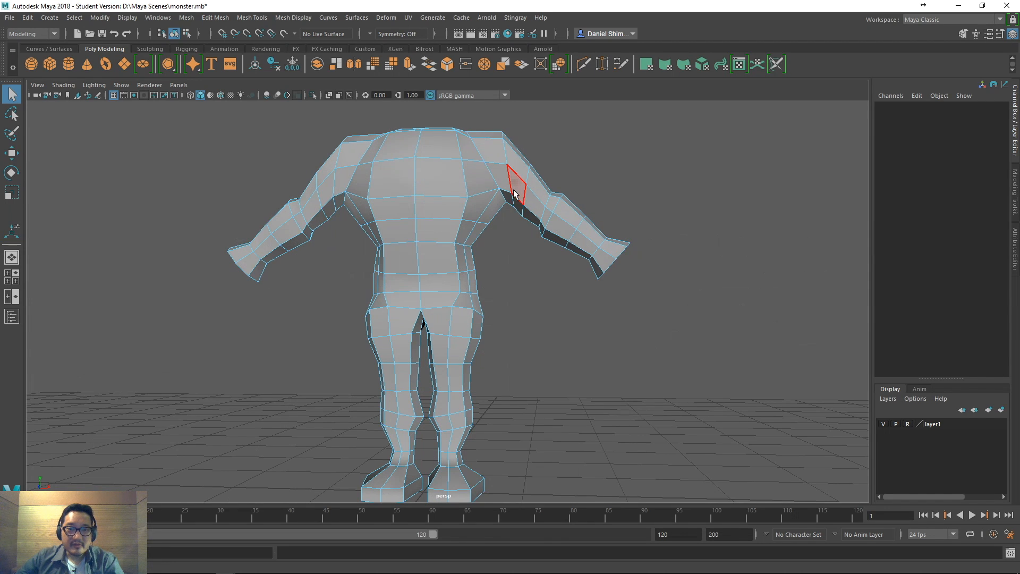
{"action": "left_click", "coordinate": [479, 179]}
{"action": "key", "text": "w"}
{"action": "middle_click_drag", "start_coordinate": [517, 274], "coordinate": [476, 276]}
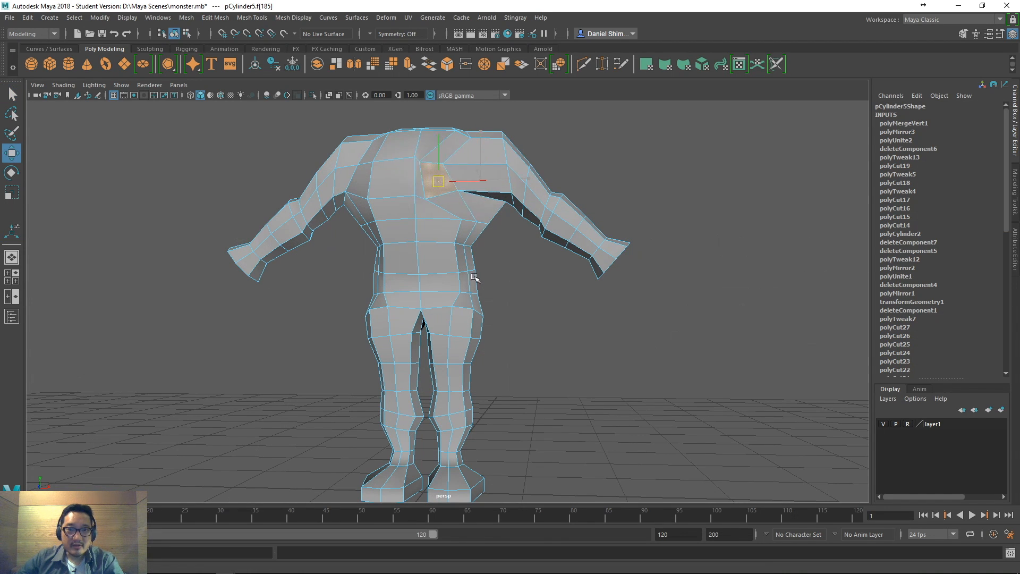
{"action": "key", "text": "ctrl+z"}
- Test-move other torso faces near the armpits and shoulder to check the arm joins, undoing the moves
{"action": "left_click", "coordinate": [491, 212]}
{"action": "middle_click_drag", "start_coordinate": [507, 222], "coordinate": [480, 254]}
{"action": "key", "text": "ctrl+z"}
{"action": "left_click_drag", "start_coordinate": [531, 257], "coordinate": [431, 242], "text": "alt"}
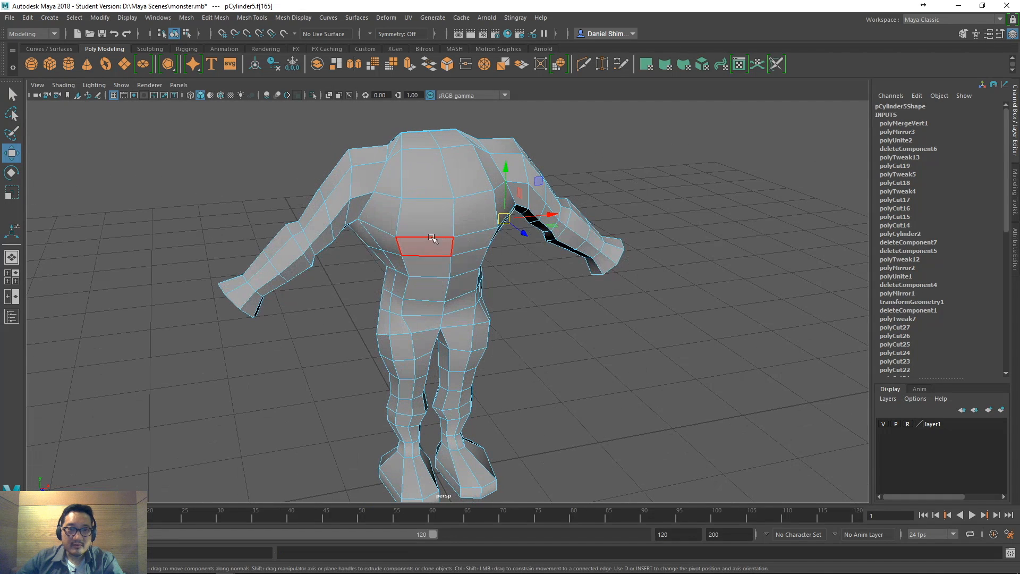
{"action": "left_click", "coordinate": [392, 216]}
{"action": "key", "text": "ctrl+z"}
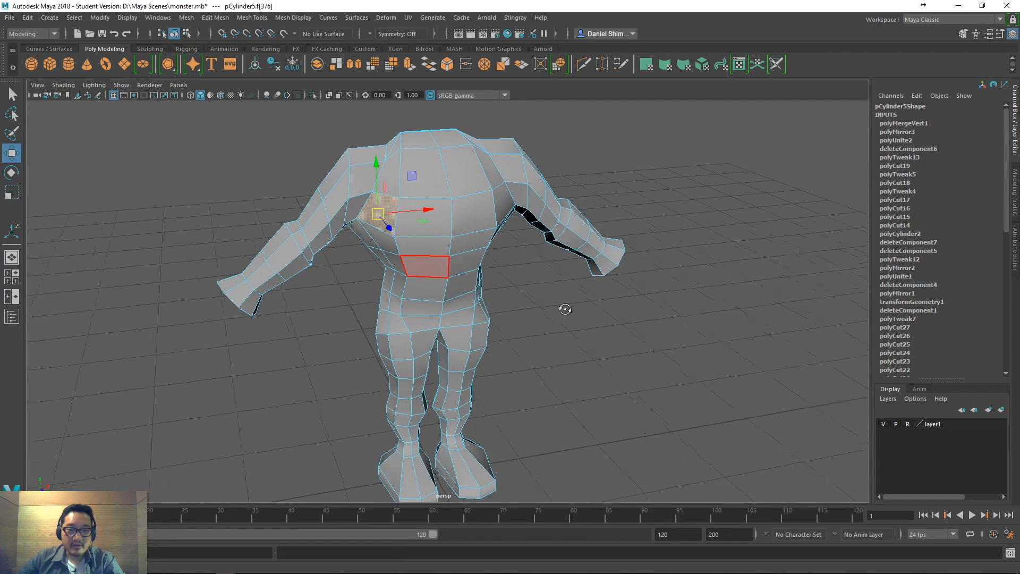
{"action": "left_click_drag", "start_coordinate": [571, 309], "coordinate": [496, 226], "text": "alt"}
{"action": "left_click", "coordinate": [478, 182]}
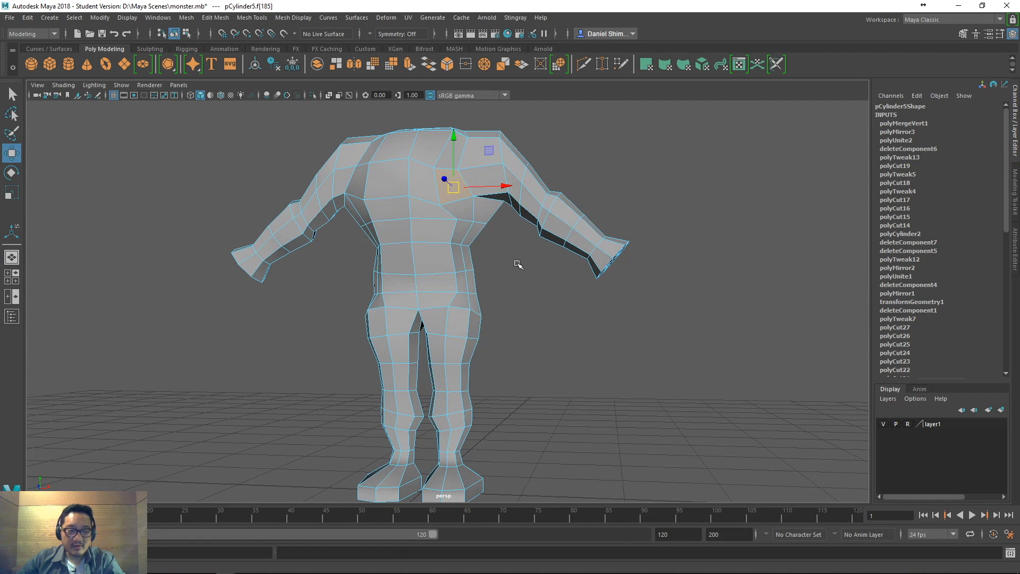
{"action": "left_click_drag", "start_coordinate": [542, 303], "coordinate": [445, 304], "text": "alt"}
- Turn on Object X symmetry and select a matching pair of hip vertices on the body
{"action": "right_click_drag", "start_coordinate": [439, 304], "coordinate": [396, 259]}
{"action": "left_click", "coordinate": [428, 295]}
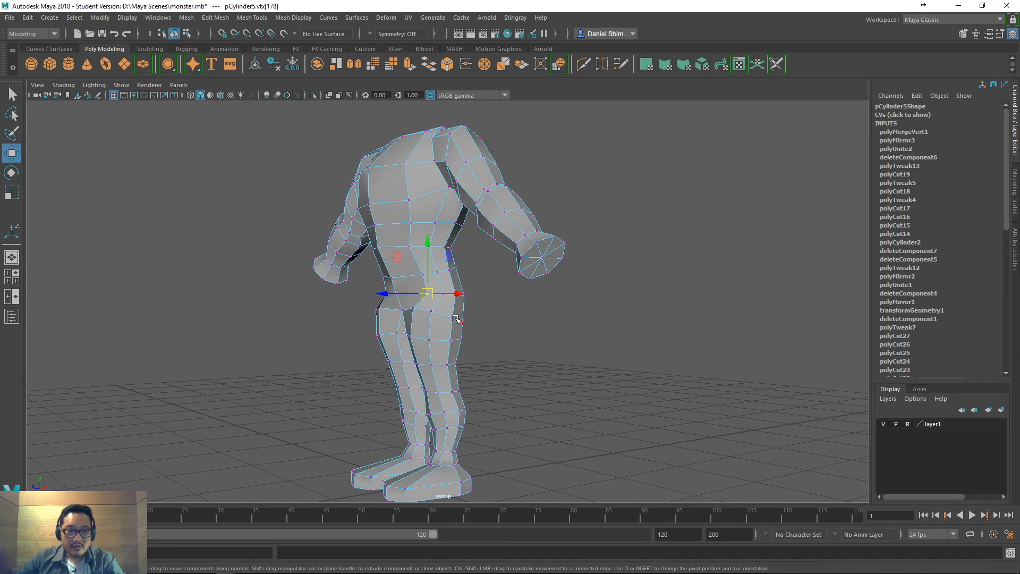
{"action": "left_click_drag", "start_coordinate": [457, 321], "coordinate": [497, 313], "text": "alt"}
{"action": "right_click_drag", "start_coordinate": [447, 209], "coordinate": [451, 154], "text": "ctrl+shift"}
{"action": "left_click_drag", "start_coordinate": [491, 240], "coordinate": [512, 301], "text": "alt"}
{"action": "left_click", "coordinate": [512, 300]}
{"action": "left_click", "coordinate": [434, 299]}
{"action": "key", "text": "f"}
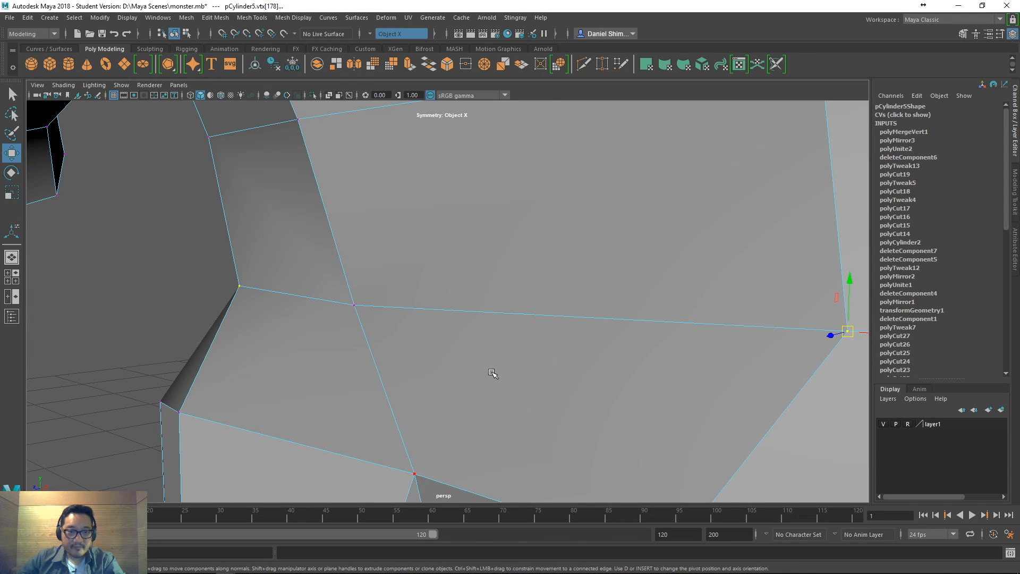
- Reposition the front hip vertices symmetrically on both sides of the body
{"action": "scroll", "coordinate": [512, 362], "scroll_direction": "down", "scroll_amount": 5}
{"action": "scroll", "coordinate": [510, 358], "scroll_direction": "down", "scroll_amount": 5}
{"action": "left_click_drag", "start_coordinate": [510, 355], "coordinate": [372, 342], "text": "alt"}
{"action": "left_click_drag", "start_coordinate": [447, 296], "coordinate": [456, 325]}
{"action": "left_click", "coordinate": [535, 310]}
{"action": "left_click", "coordinate": [517, 290]}
{"action": "left_click", "coordinate": [497, 307]}
{"action": "left_click_drag", "start_coordinate": [485, 373], "coordinate": [504, 316], "text": "alt"}
{"action": "left_click_drag", "start_coordinate": [563, 350], "coordinate": [569, 317], "text": "alt"}
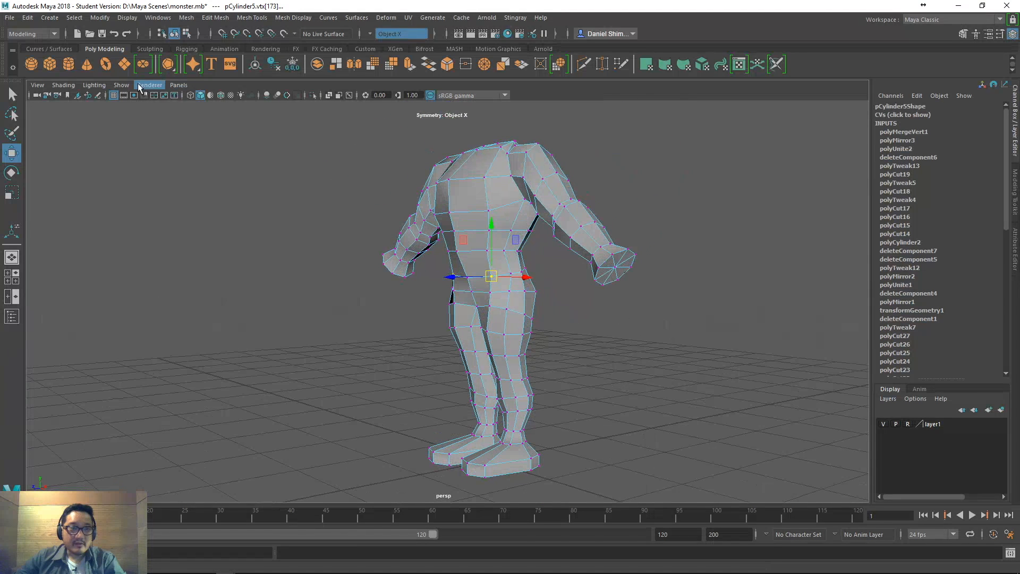
- Show the image planes in the perspective view and compare the blocked-out body with the reference drawings
{"action": "left_click", "coordinate": [122, 85]}
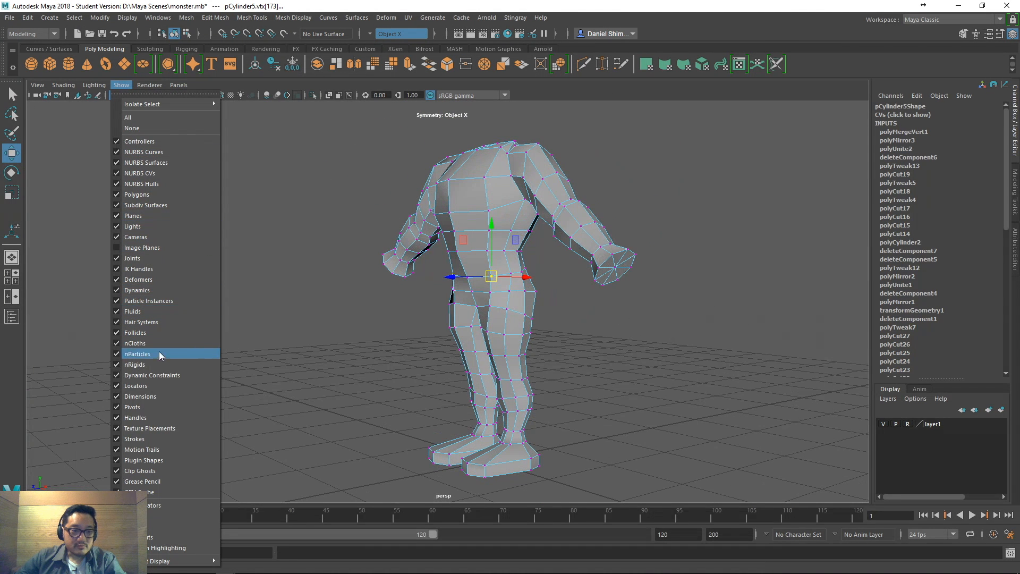
{"action": "left_click", "coordinate": [145, 246]}
{"action": "left_click_drag", "start_coordinate": [415, 298], "coordinate": [455, 311], "text": "alt"}
{"action": "right_click_drag", "start_coordinate": [454, 310], "coordinate": [409, 296], "text": "alt"}
{"action": "left_click_drag", "start_coordinate": [409, 296], "coordinate": [350, 314], "text": "alt"}
{"action": "scroll", "coordinate": [360, 321], "scroll_direction": "up", "scroll_amount": 3}
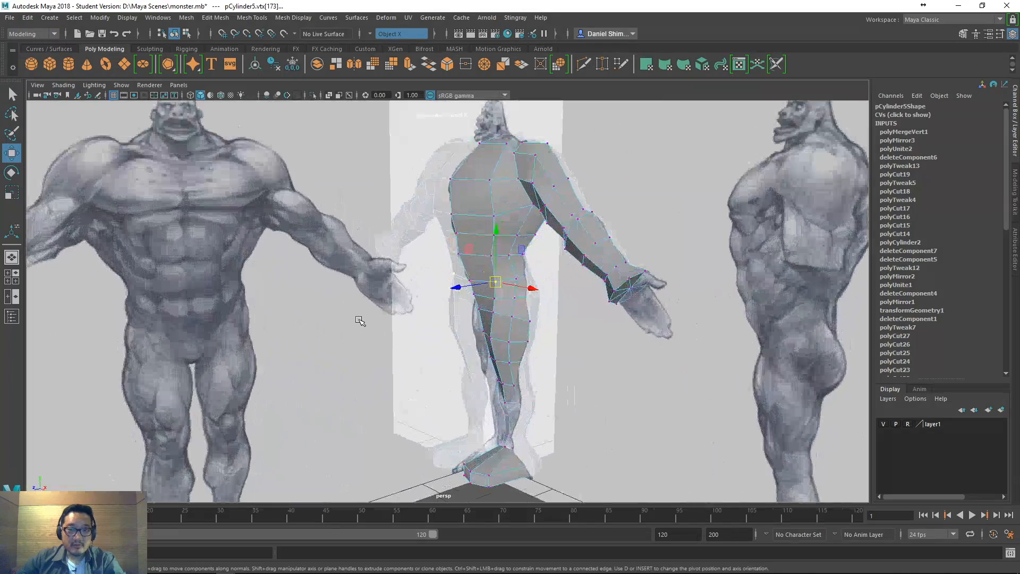
{"action": "scroll", "coordinate": [417, 304], "scroll_direction": "down", "scroll_amount": 2}
{"action": "middle_click_drag", "start_coordinate": [446, 321], "coordinate": [378, 313], "text": "alt"}
{"action": "left_click_drag", "start_coordinate": [378, 313], "coordinate": [403, 302], "text": "alt"}
{"action": "middle_click_drag", "start_coordinate": [436, 303], "coordinate": [449, 318], "text": "alt"}
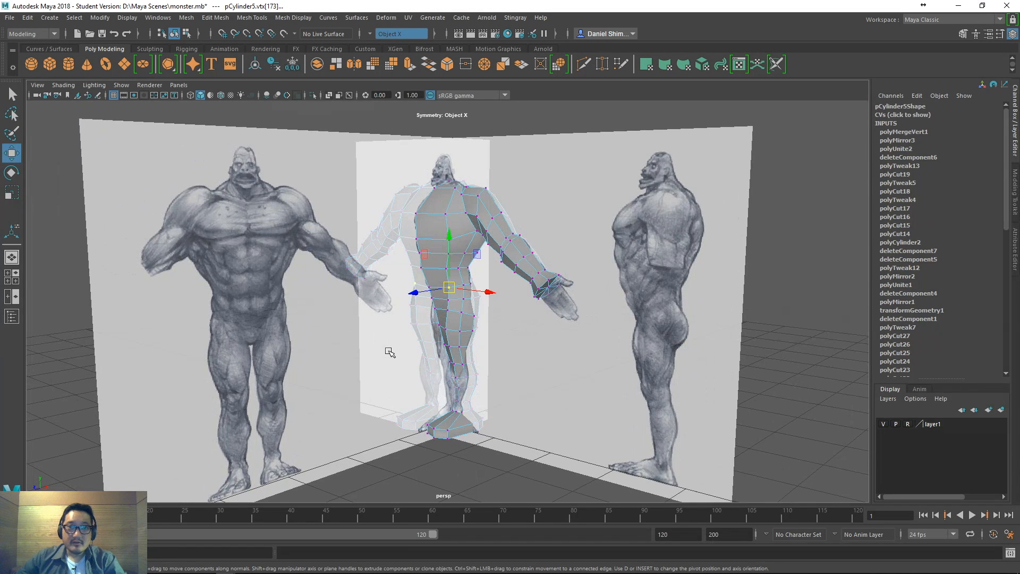
- Save the monster scene and return to the Move tool
{"action": "key", "text": "q"}
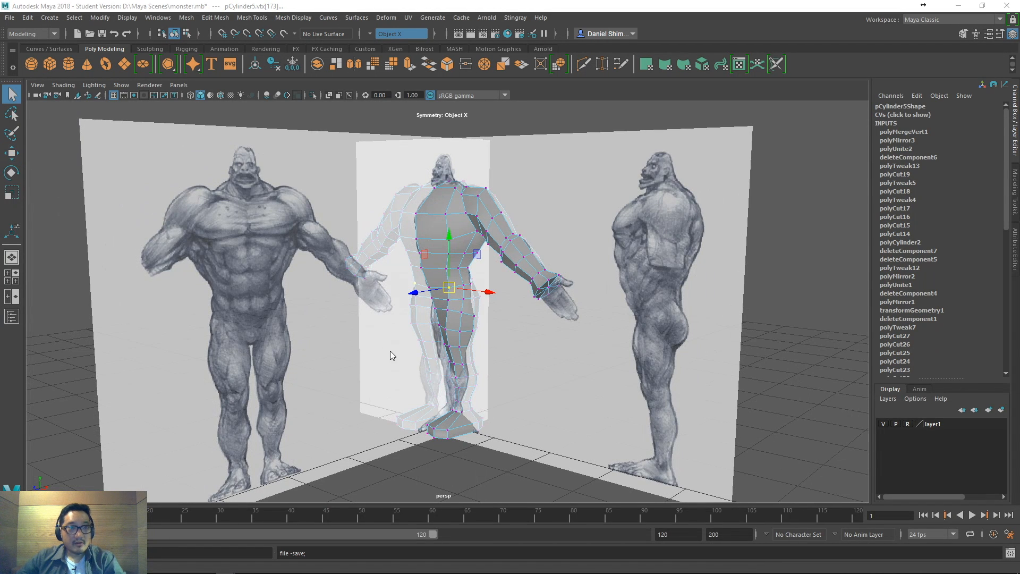
{"action": "key", "text": "ctrl+s"}
{"action": "left_click", "coordinate": [488, 302]}
{"action": "key", "text": "w"}
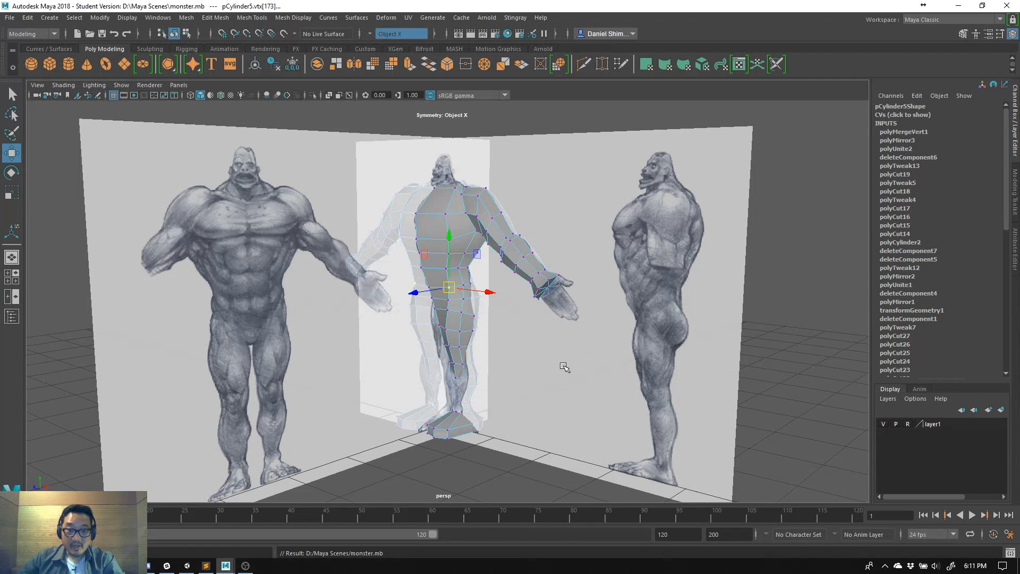
- Select vertices on the upper back and move them symmetrically along the depth axis to shape the back
{"action": "scroll", "coordinate": [510, 255], "scroll_direction": "up", "scroll_amount": 3}
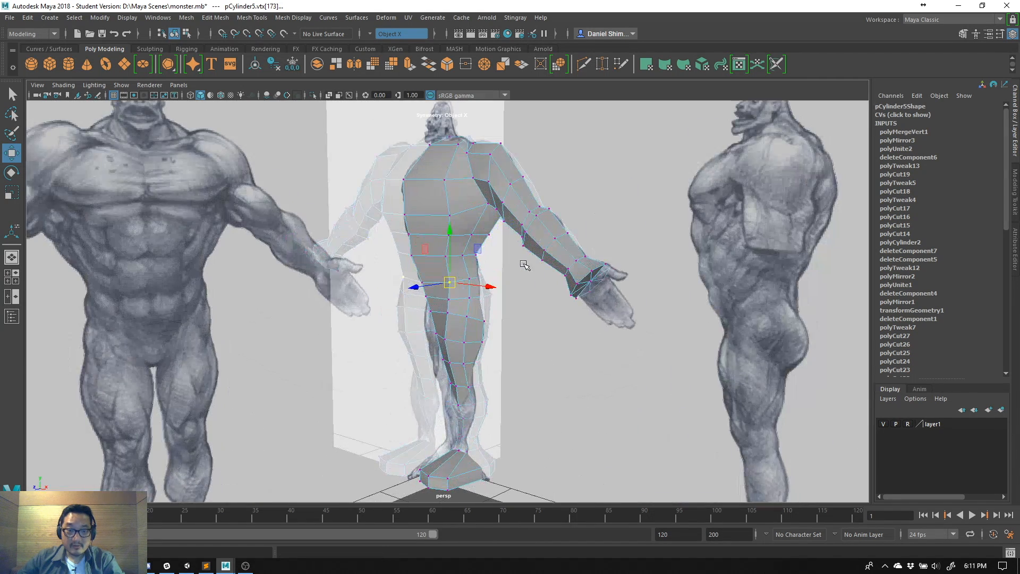
{"action": "left_click_drag", "start_coordinate": [525, 261], "coordinate": [435, 227], "text": "alt"}
{"action": "left_click", "coordinate": [448, 184]}
{"action": "left_click", "coordinate": [429, 208]}
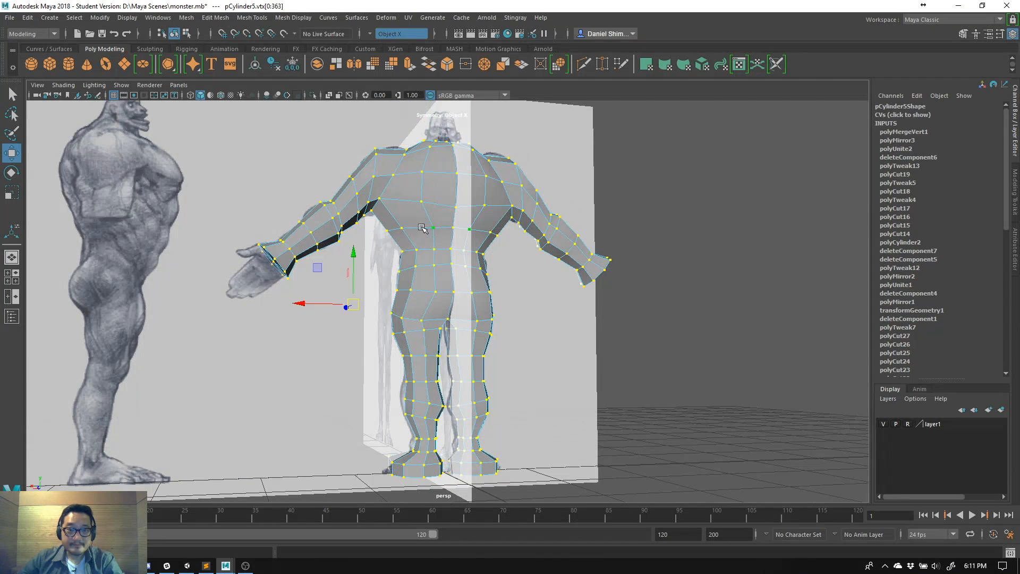
{"action": "left_click_drag", "start_coordinate": [427, 234], "coordinate": [519, 305], "text": "alt"}
{"action": "left_click_drag", "start_coordinate": [489, 311], "coordinate": [522, 217], "text": "alt"}
{"action": "key", "text": "w"}
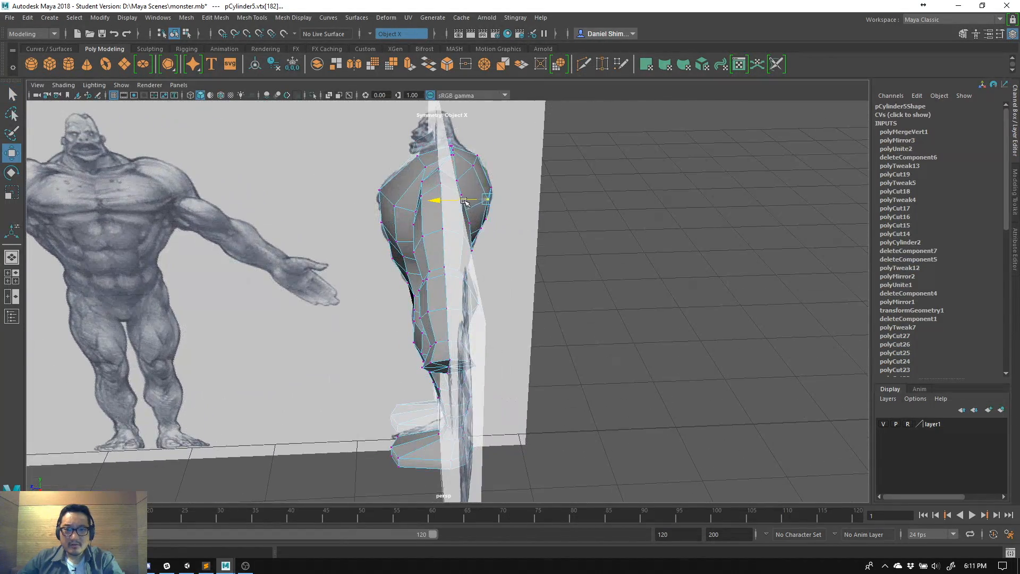
{"action": "left_click_drag", "start_coordinate": [555, 169], "coordinate": [458, 304], "text": "alt"}
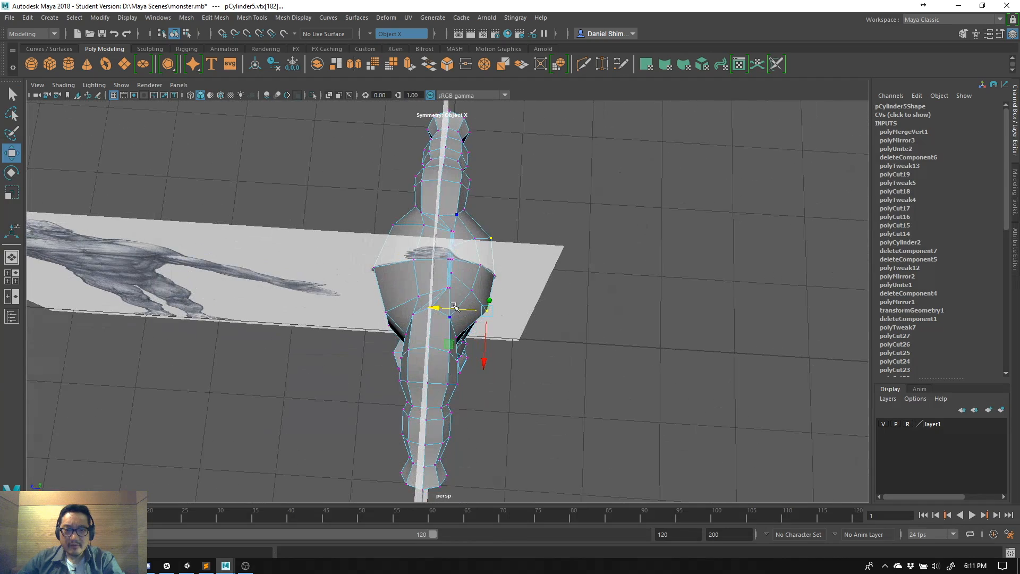
{"action": "left_click_drag", "start_coordinate": [526, 297], "coordinate": [474, 260], "text": "alt"}
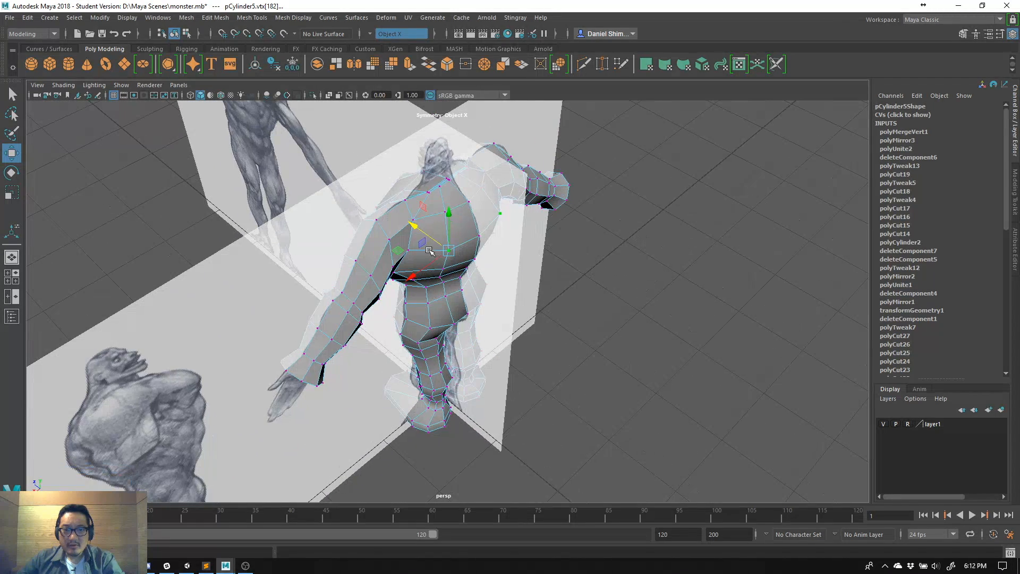
- Adjust the depth of further vertices in the middle of the back to round its profile
{"action": "left_click_drag", "start_coordinate": [421, 229], "coordinate": [476, 292], "text": "alt"}
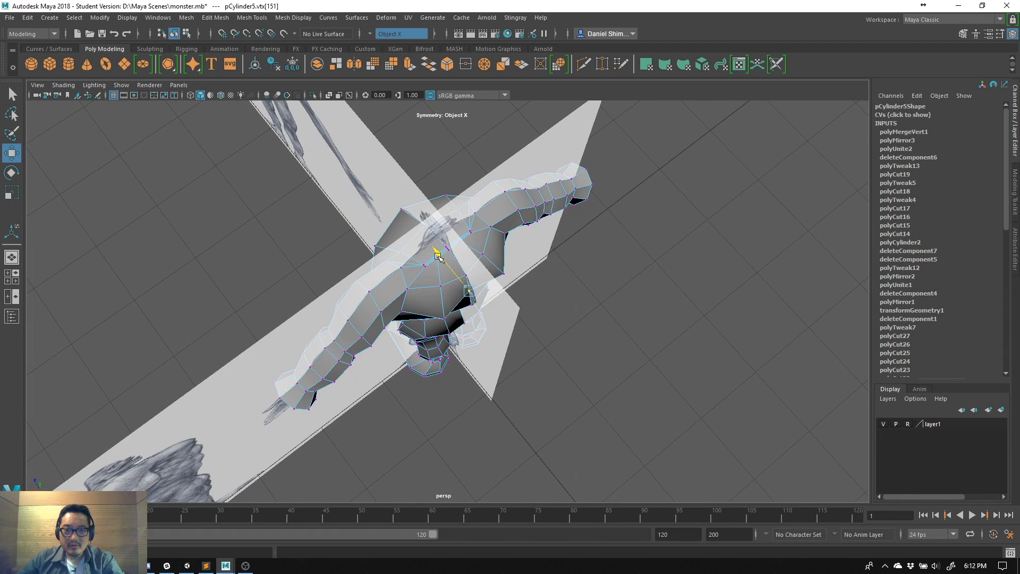
{"action": "left_click_drag", "start_coordinate": [466, 309], "coordinate": [533, 221], "text": "alt"}
{"action": "left_click", "coordinate": [447, 217]}
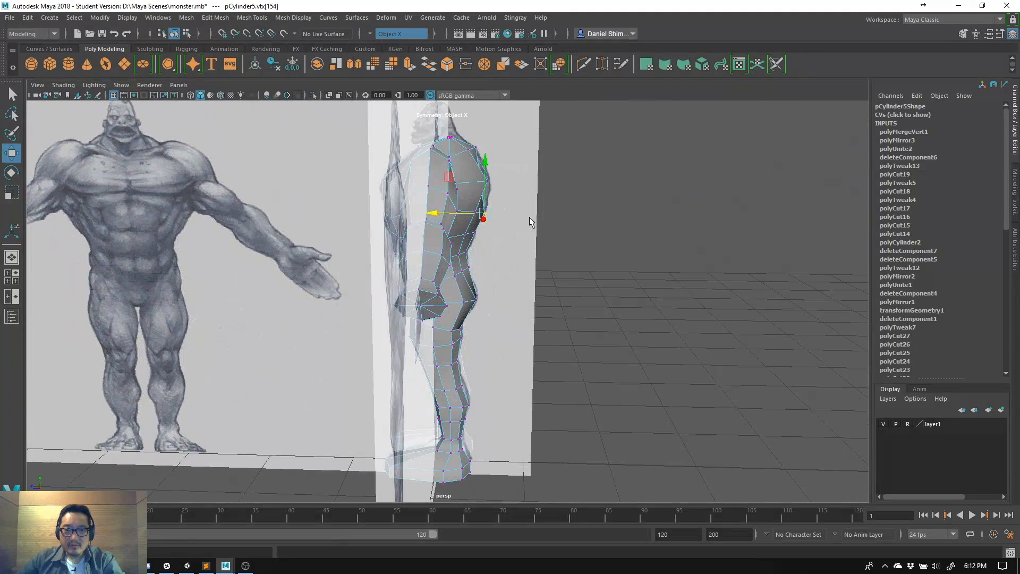
- Select further vertices across the back and shoulder area and move them symmetrically to refine the back's contour
{"action": "left_click_drag", "start_coordinate": [465, 222], "coordinate": [446, 222], "text": "alt"}
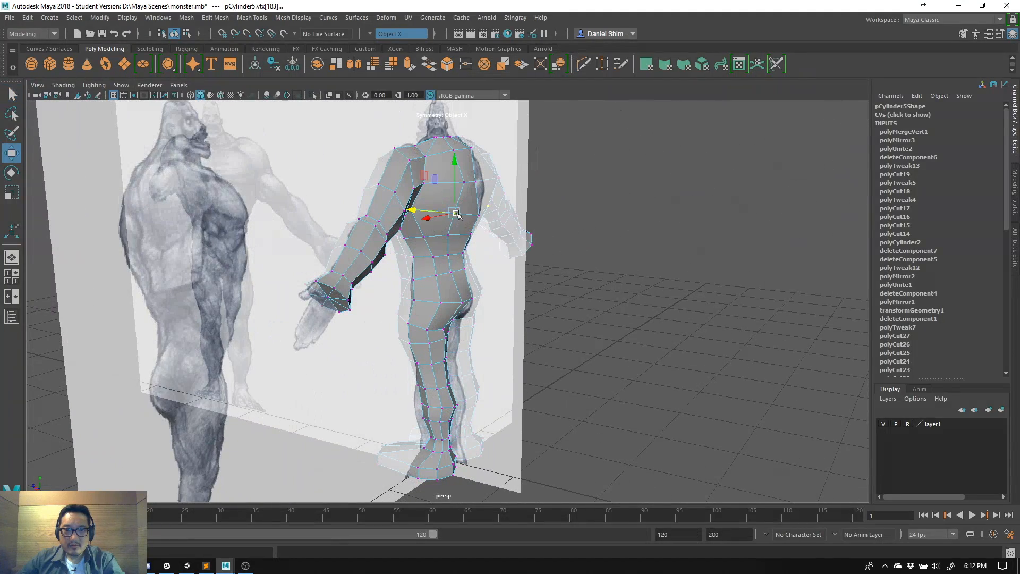
{"action": "left_click_drag", "start_coordinate": [481, 225], "coordinate": [498, 181], "text": "alt"}
{"action": "key", "text": "q"}
{"action": "left_click", "coordinate": [462, 240]}
{"action": "key", "text": "w"}
{"action": "key", "text": "q"}
{"action": "key", "text": "w"}
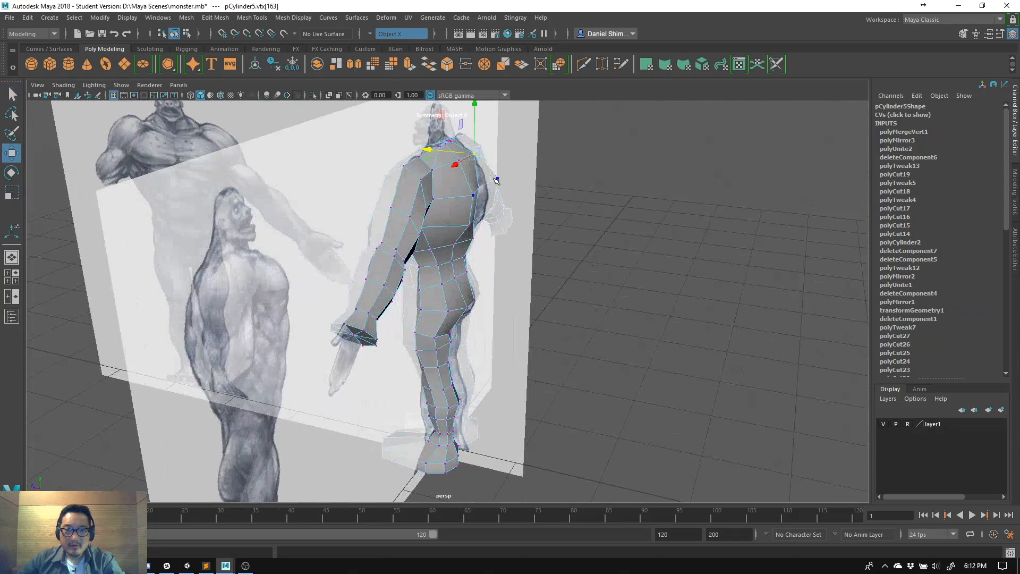
{"action": "left_click_drag", "start_coordinate": [435, 154], "coordinate": [523, 161], "text": "alt"}
{"action": "key", "text": "q"}
{"action": "key", "text": "w"}
- Hide the image planes in the perspective view and return the body mesh to object mode
{"action": "left_click", "coordinate": [121, 85]}
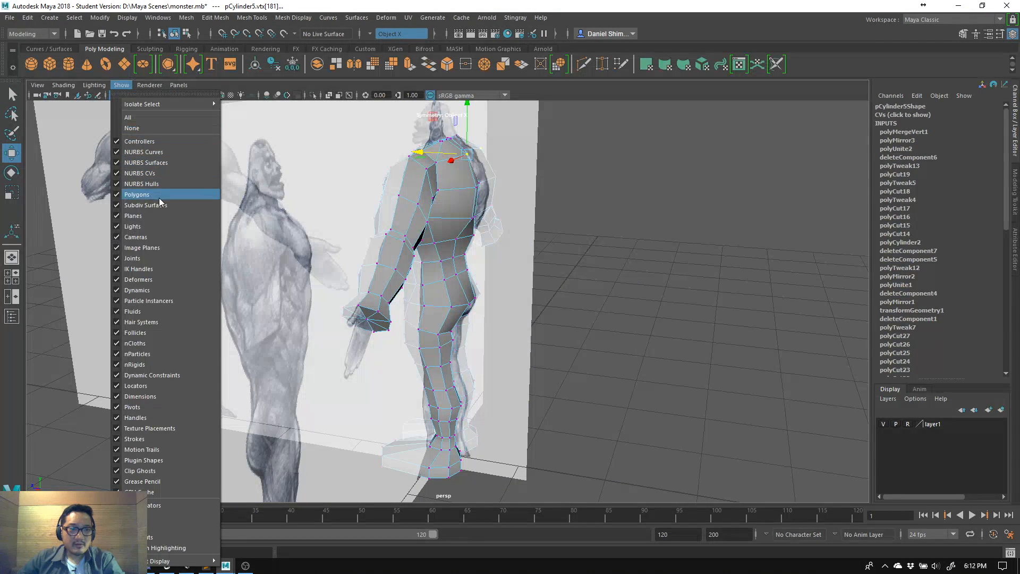
{"action": "left_click", "coordinate": [154, 247]}
{"action": "left_click_drag", "start_coordinate": [183, 244], "coordinate": [472, 286], "text": "alt"}
{"action": "left_click", "coordinate": [537, 314]}
{"action": "left_click_drag", "start_coordinate": [537, 313], "coordinate": [522, 280], "text": "alt"}
{"action": "right_click_drag", "start_coordinate": [440, 257], "coordinate": [466, 320]}
{"action": "left_click_drag", "start_coordinate": [558, 323], "coordinate": [569, 239], "text": "alt"}
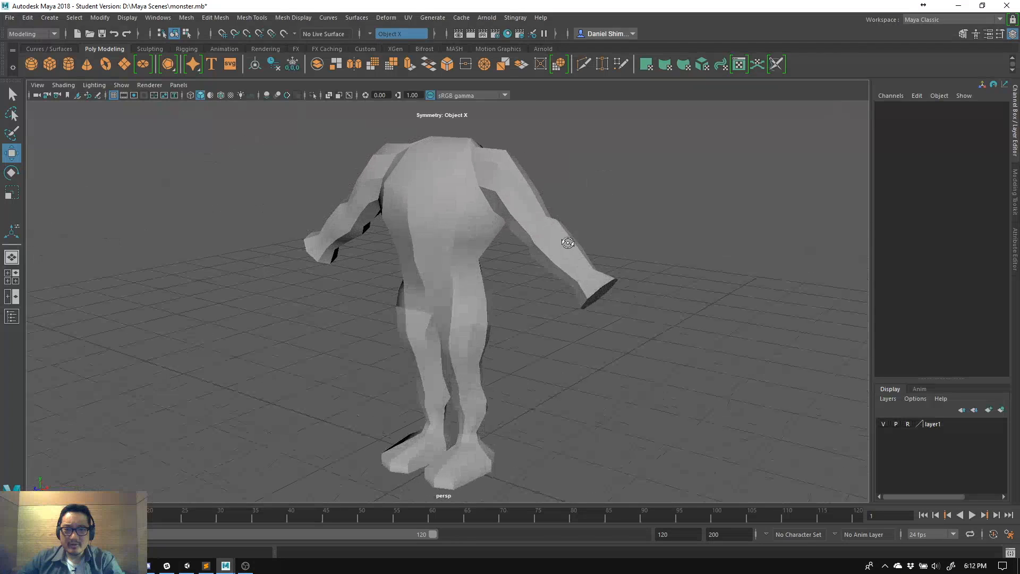
- Try Set Vertex Normal on the whole body mesh, and undo it
{"action": "left_click", "coordinate": [568, 245]}
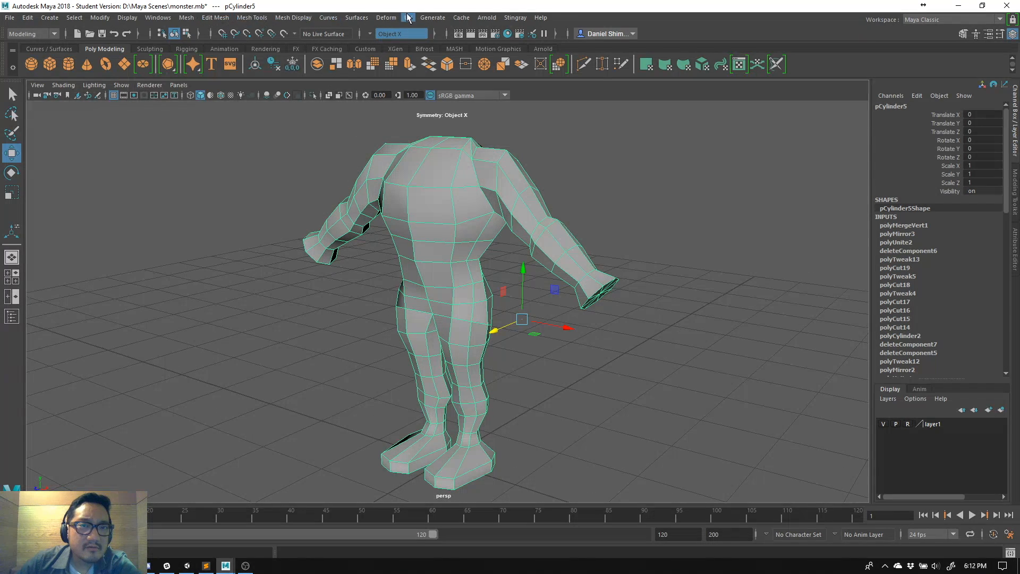
{"action": "left_click", "coordinate": [413, 19]}
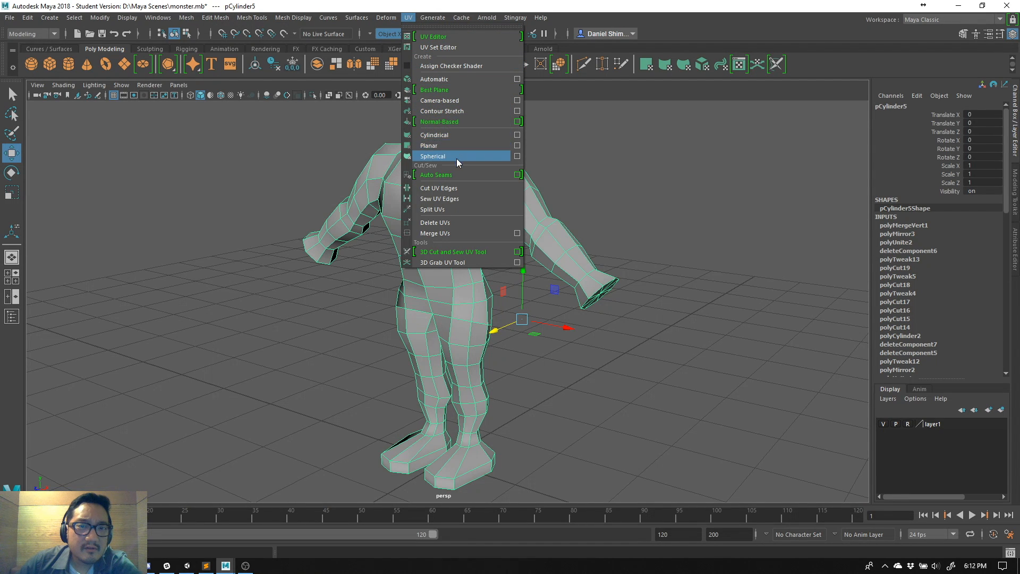
{"action": "mouse_move", "coordinate": [212, 19]}
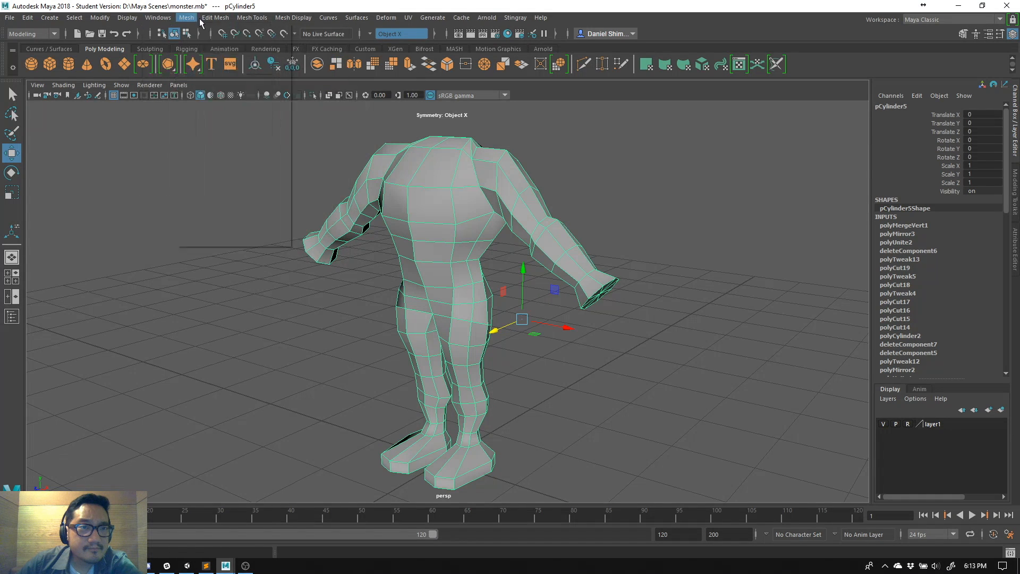
{"action": "mouse_move", "coordinate": [286, 19]}
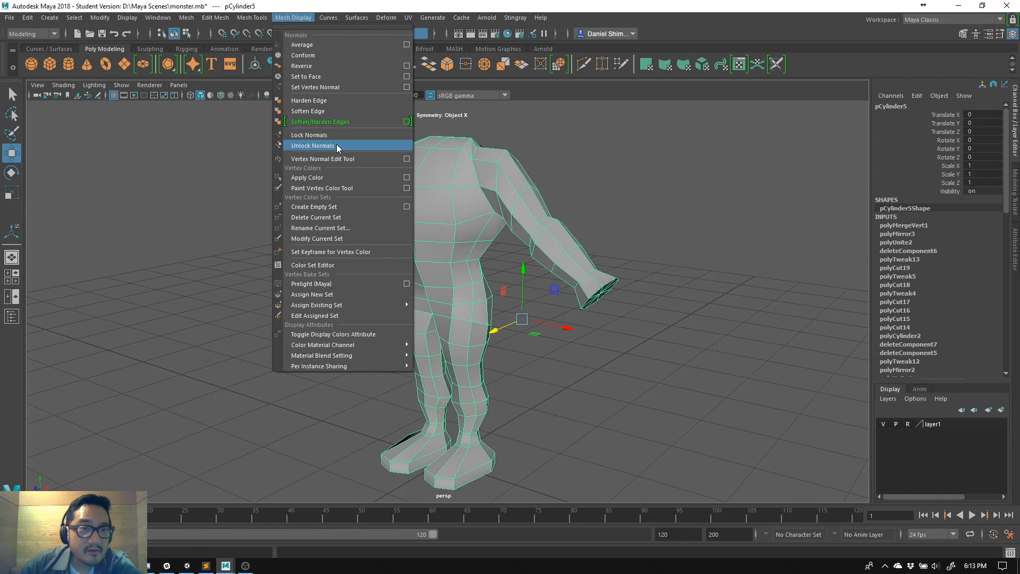
{"action": "left_click", "coordinate": [324, 87]}
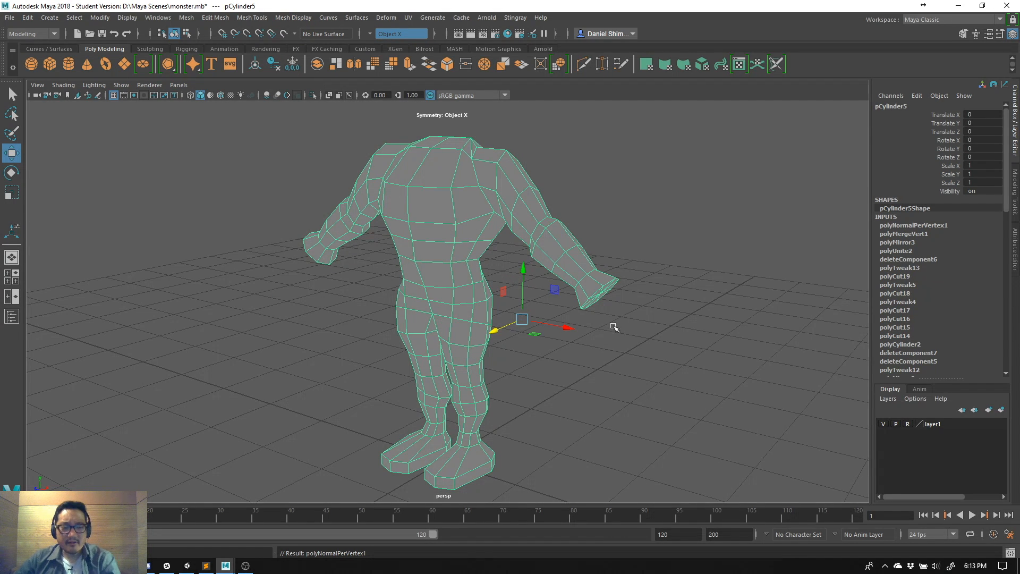
{"action": "left_click_drag", "start_coordinate": [662, 331], "coordinate": [694, 321], "text": "alt"}
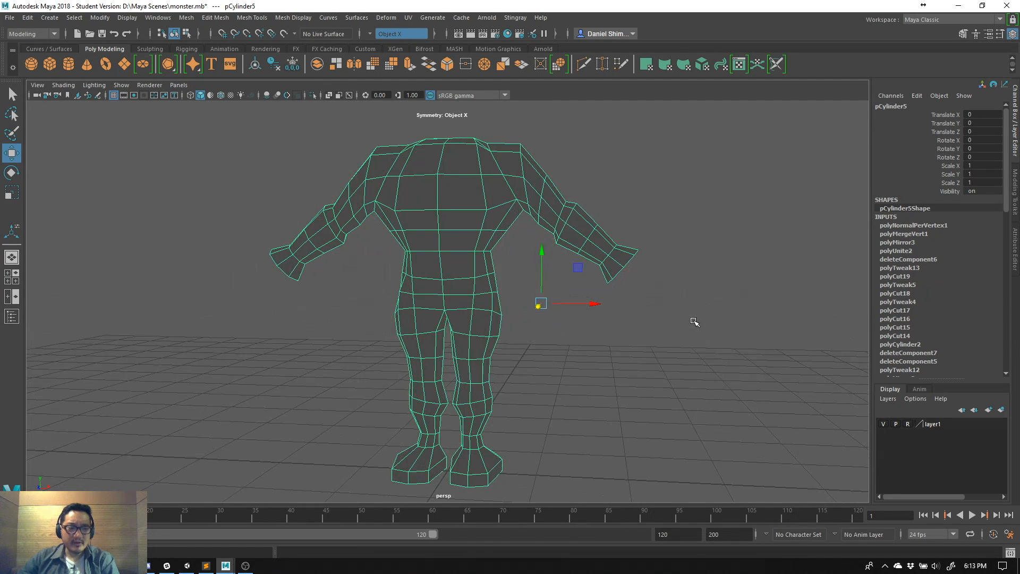
{"action": "key", "text": "ctrl+z"}
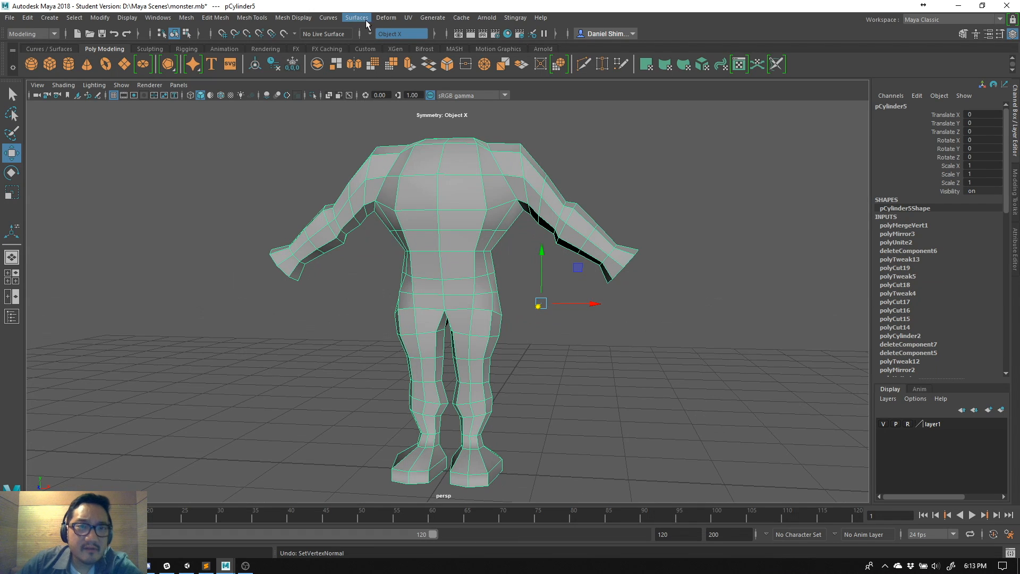
- Conform the normals of the whole body mesh and check the shading on the arms
{"action": "left_click", "coordinate": [295, 19]}
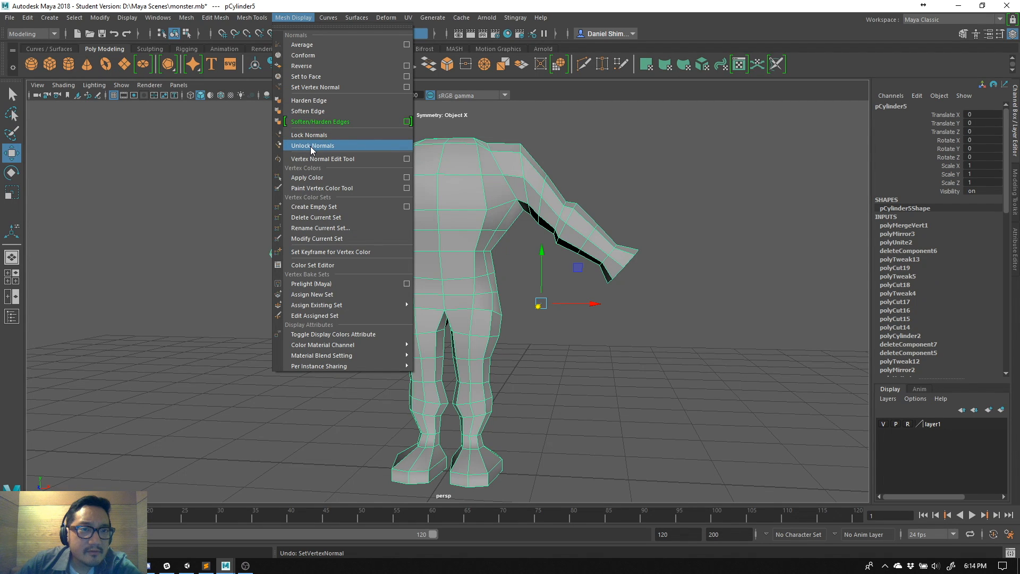
{"action": "left_click", "coordinate": [304, 56]}
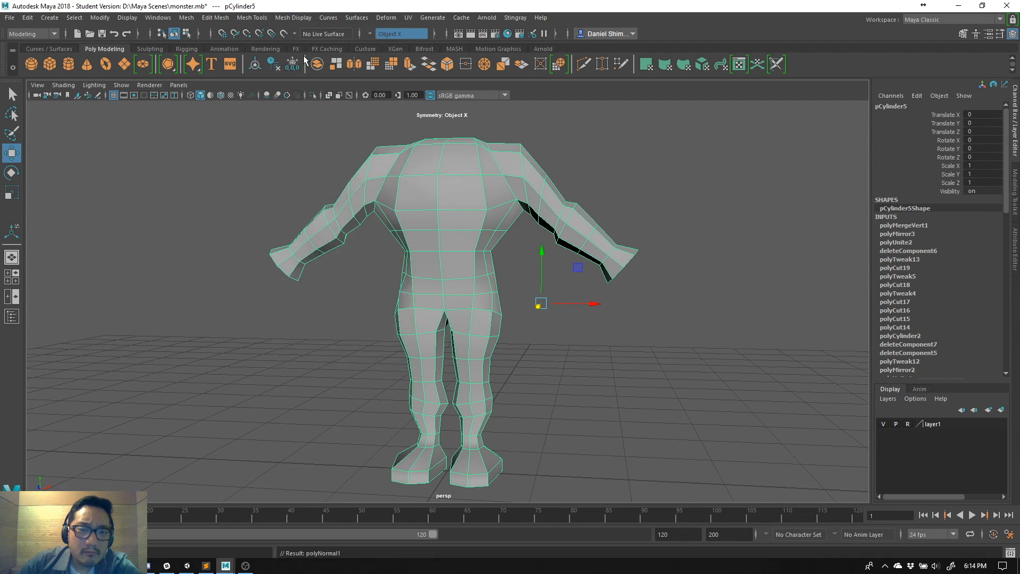
{"action": "left_click", "coordinate": [564, 384]}
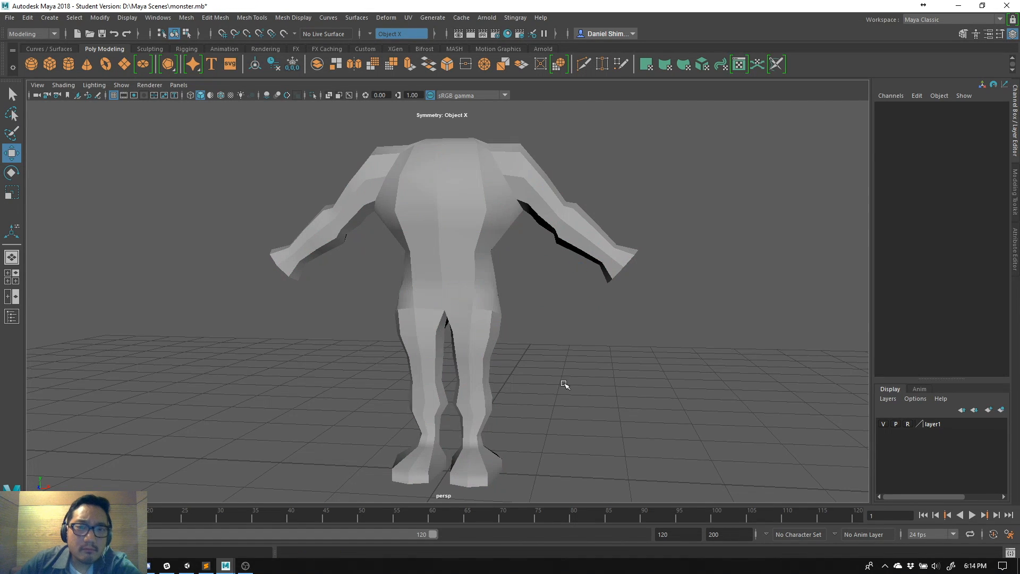
{"action": "left_click_drag", "start_coordinate": [540, 291], "coordinate": [552, 324], "text": "alt"}
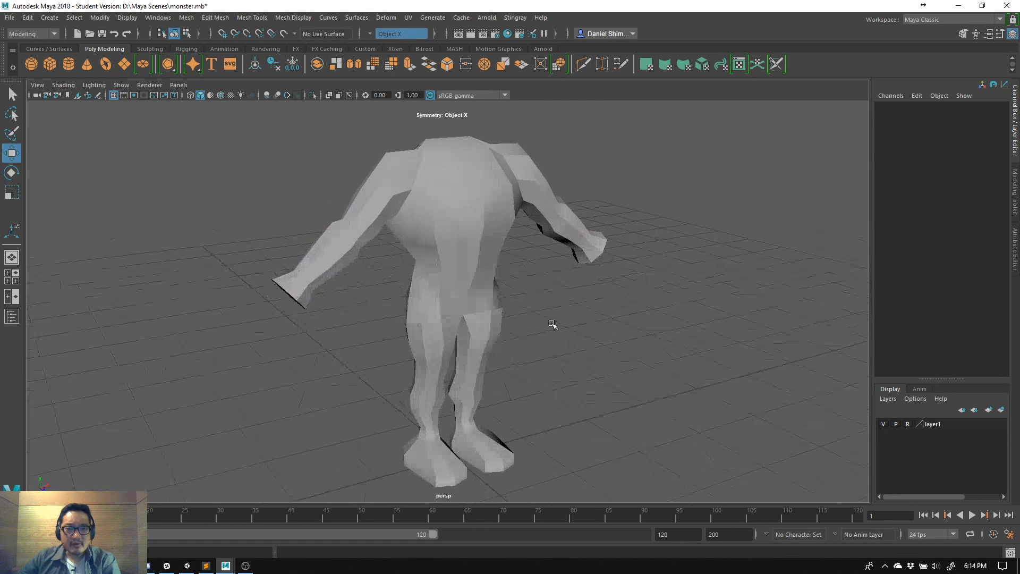
- Average the normals of the body mesh and inspect the shading from several sides
{"action": "left_click", "coordinate": [500, 301]}
{"action": "left_click_drag", "start_coordinate": [508, 224], "coordinate": [495, 205], "text": "alt"}
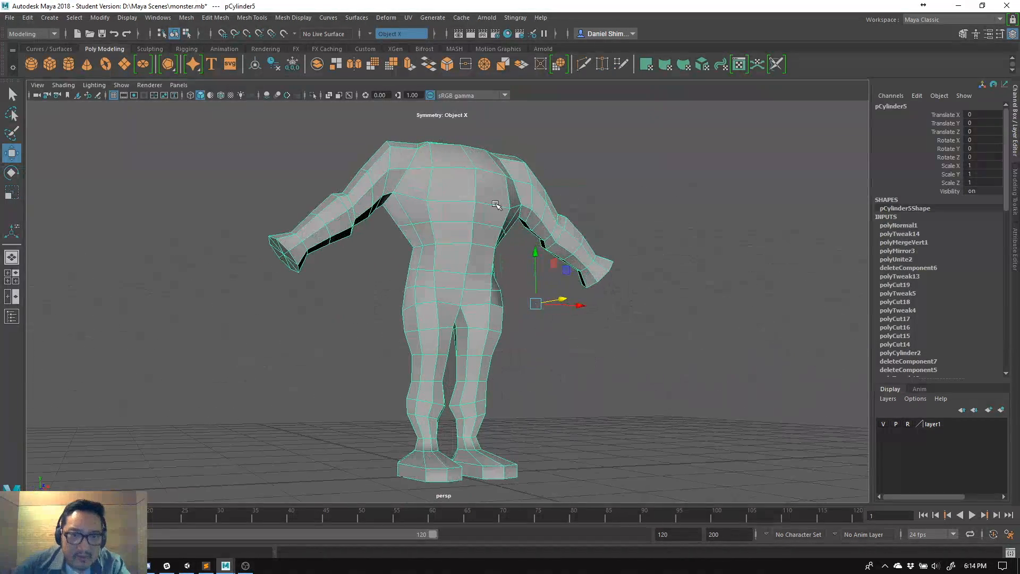
{"action": "left_click", "coordinate": [287, 20]}
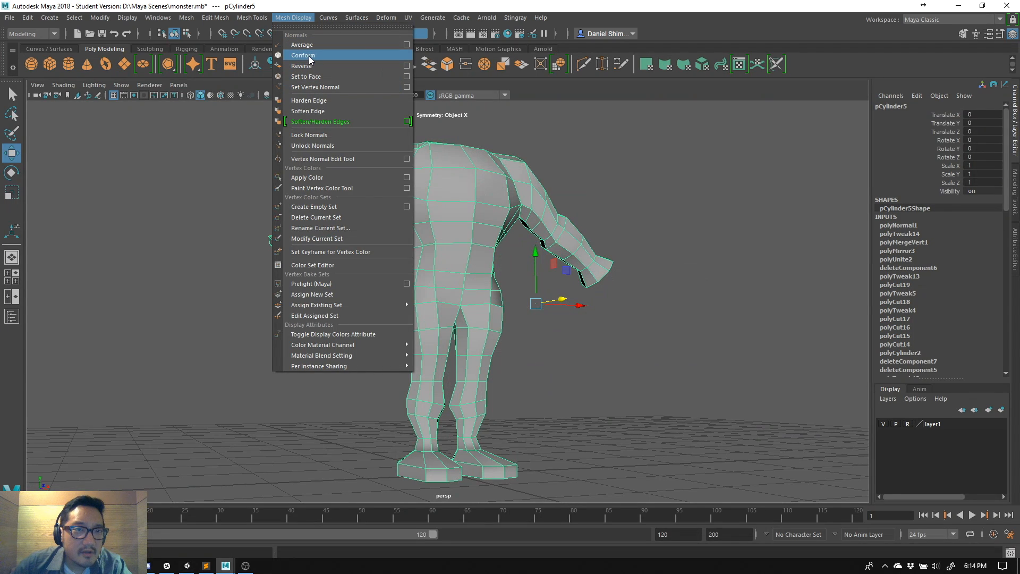
{"action": "left_click", "coordinate": [312, 45]}
{"action": "left_click", "coordinate": [668, 210]}
{"action": "left_click_drag", "start_coordinate": [676, 209], "coordinate": [610, 244], "text": "alt"}
{"action": "left_click", "coordinate": [578, 223]}
{"action": "left_click", "coordinate": [641, 321]}
{"action": "left_click_drag", "start_coordinate": [642, 321], "coordinate": [611, 257], "text": "alt"}
{"action": "left_click", "coordinate": [611, 257]}
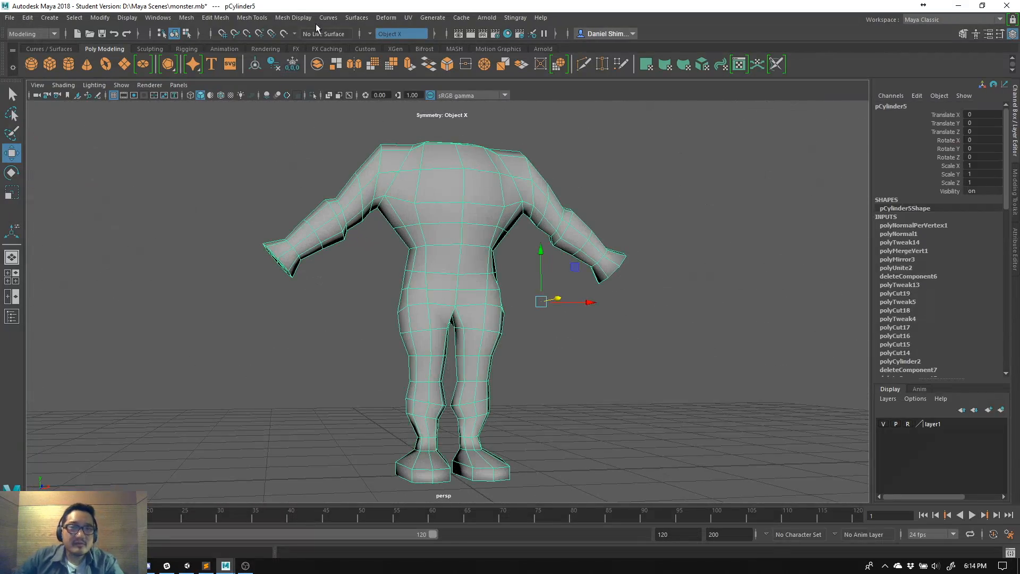
- Apply Harden Edge to all edges of the body mesh and check the shading
{"action": "left_click", "coordinate": [257, 20]}
{"action": "mouse_move", "coordinate": [289, 16]}
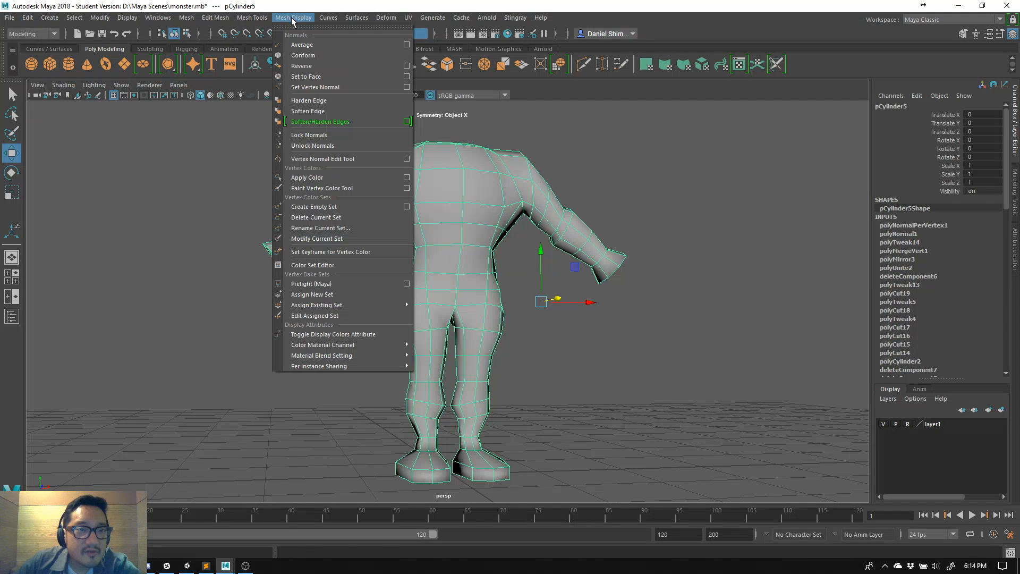
{"action": "left_click", "coordinate": [317, 101]}
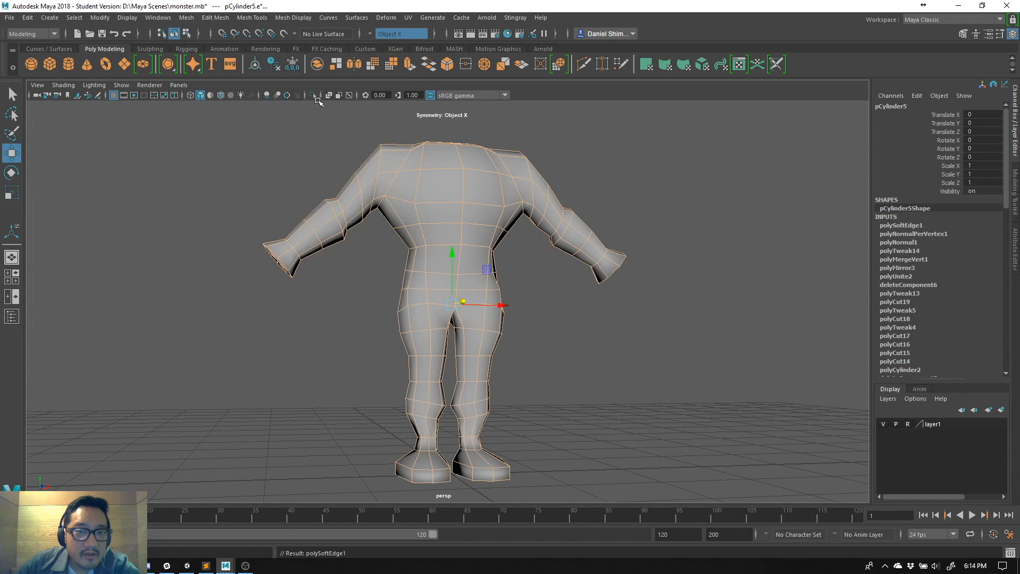
{"action": "left_click", "coordinate": [700, 189]}
{"action": "left_click_drag", "start_coordinate": [632, 280], "coordinate": [475, 264], "text": "alt"}
{"action": "left_click", "coordinate": [475, 264]}
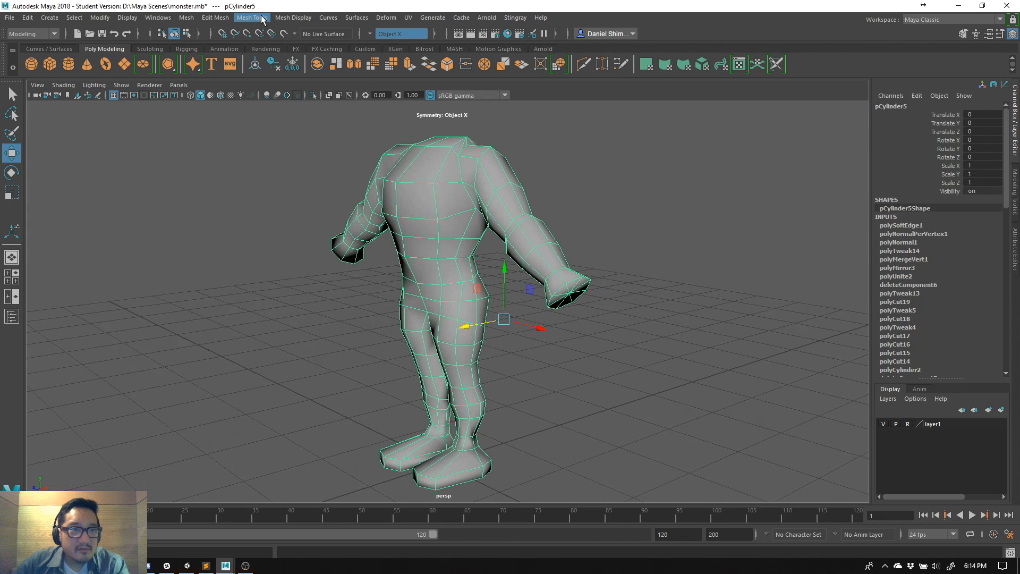
- Conform the body mesh's normals once more after the edge hardening
{"action": "left_click", "coordinate": [286, 19]}
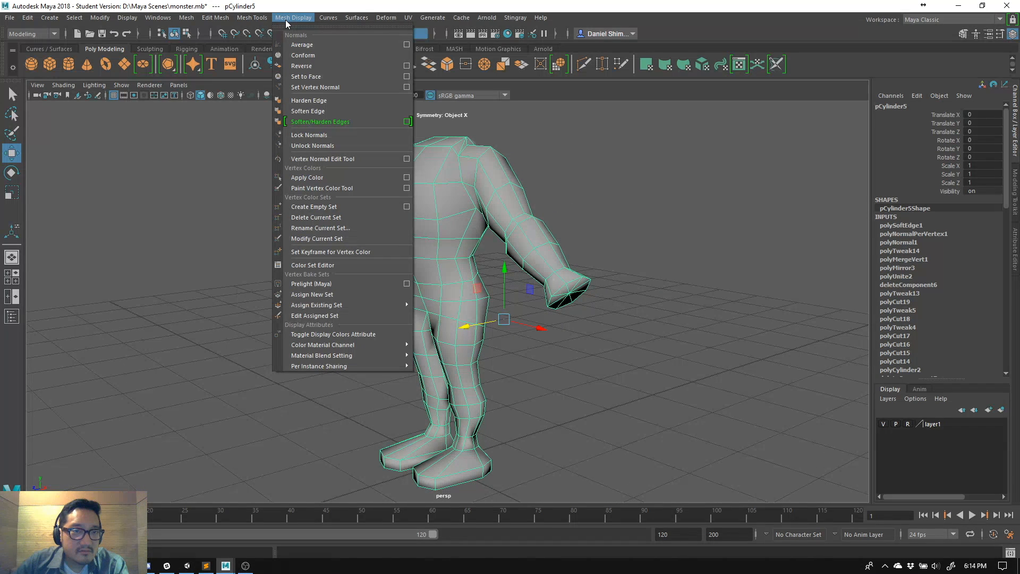
{"action": "left_click", "coordinate": [298, 55]}
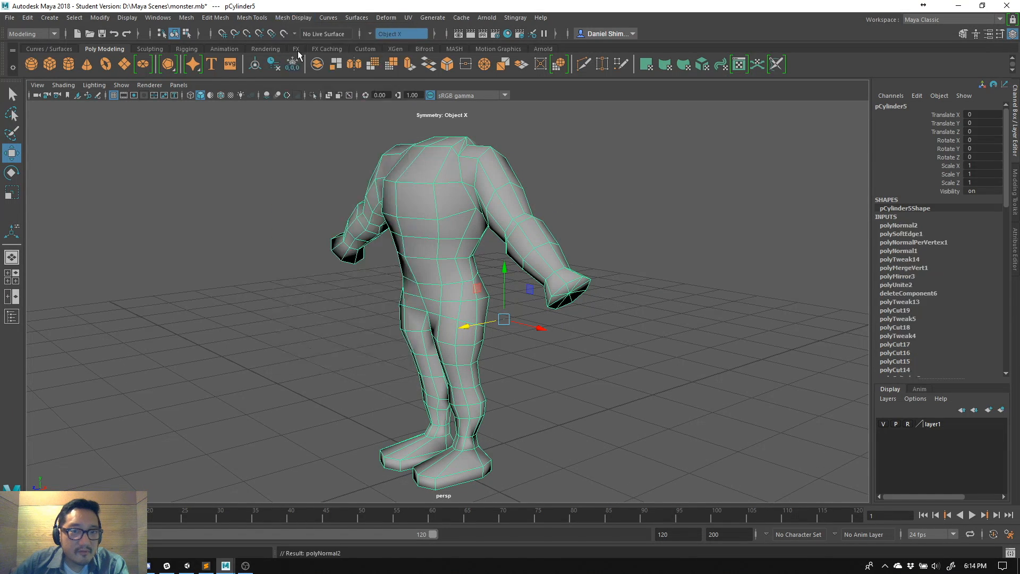
{"action": "left_click", "coordinate": [602, 202]}
- Apply Set to Face to the body mesh's normals and inspect the faceted shading from all around, including below
{"action": "left_click", "coordinate": [263, 18]}
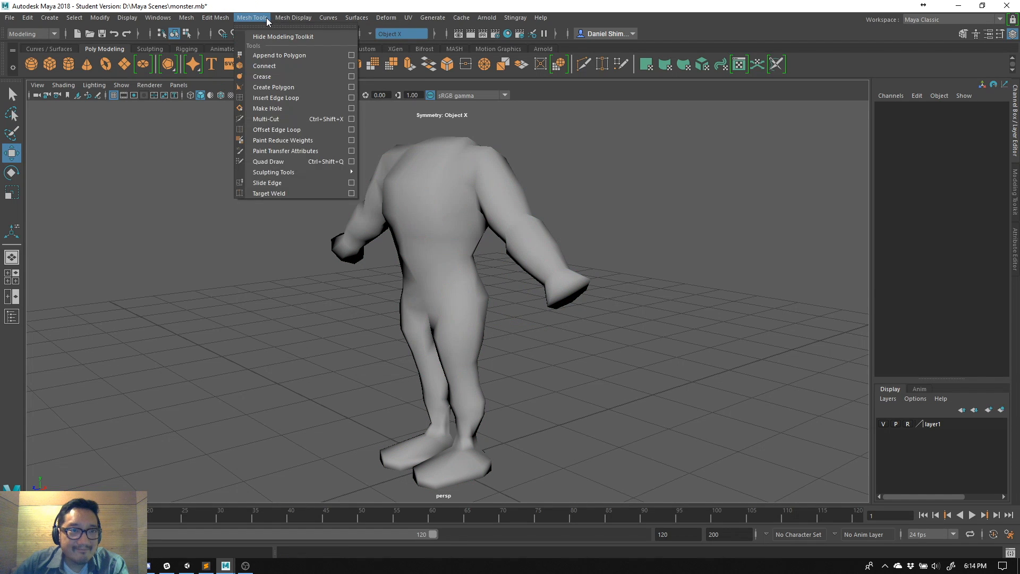
{"action": "mouse_move", "coordinate": [292, 17]}
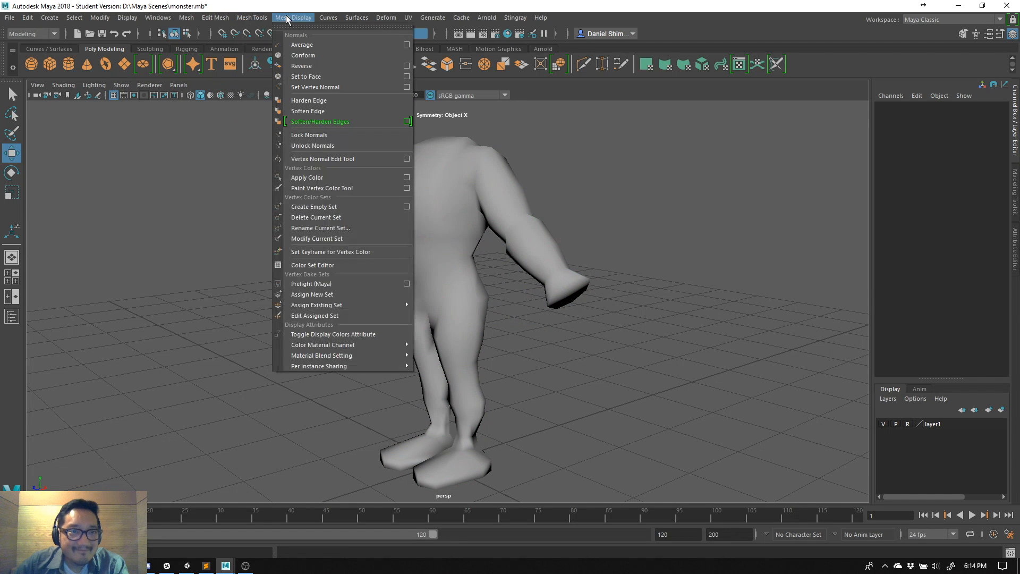
{"action": "left_click", "coordinate": [314, 79]}
{"action": "left_click", "coordinate": [393, 174]}
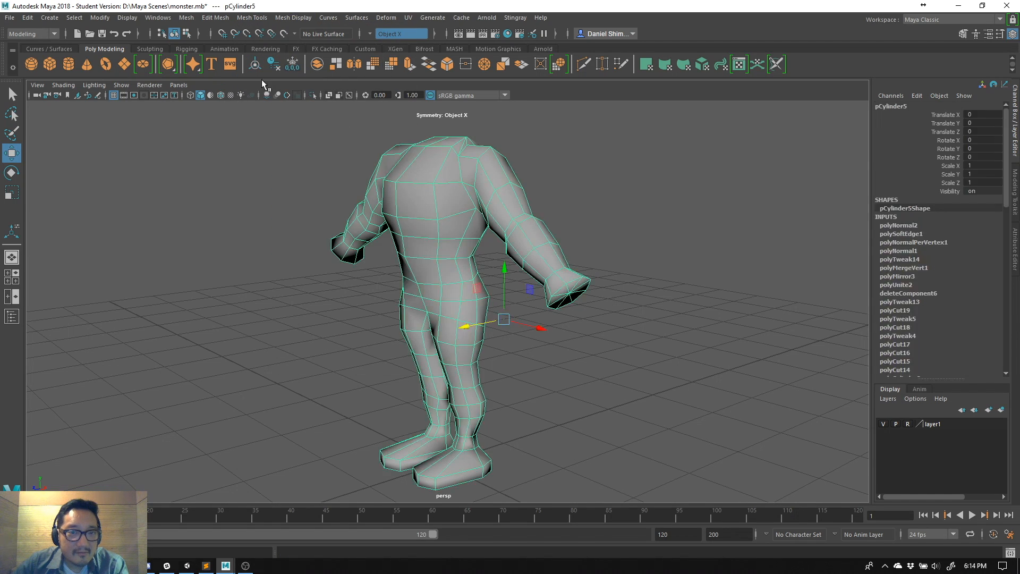
{"action": "left_click", "coordinate": [262, 18]}
{"action": "mouse_move", "coordinate": [293, 18]}
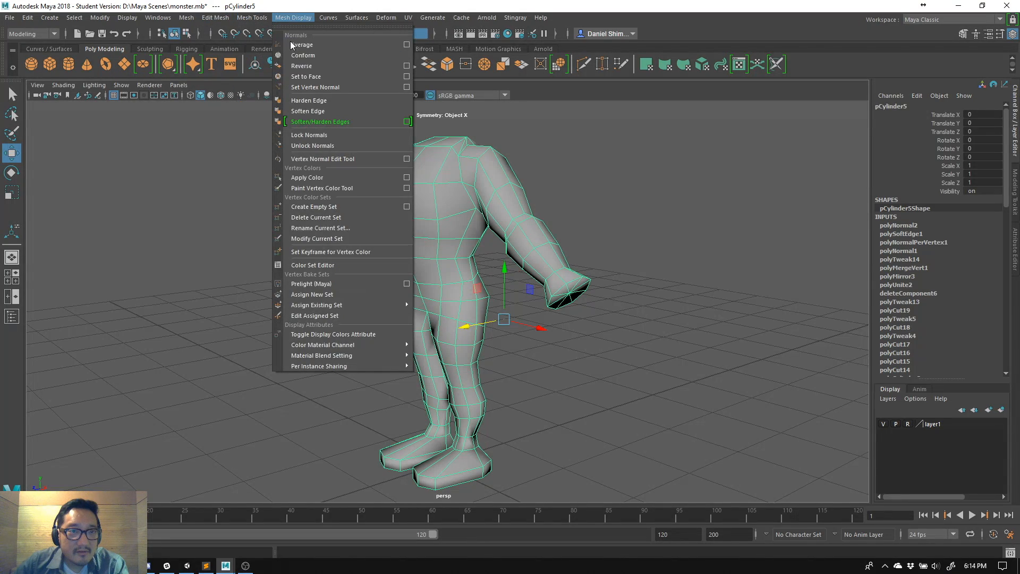
{"action": "left_click", "coordinate": [308, 78]}
{"action": "left_click", "coordinate": [710, 223]}
{"action": "left_click_drag", "start_coordinate": [711, 223], "coordinate": [515, 268], "text": "alt"}
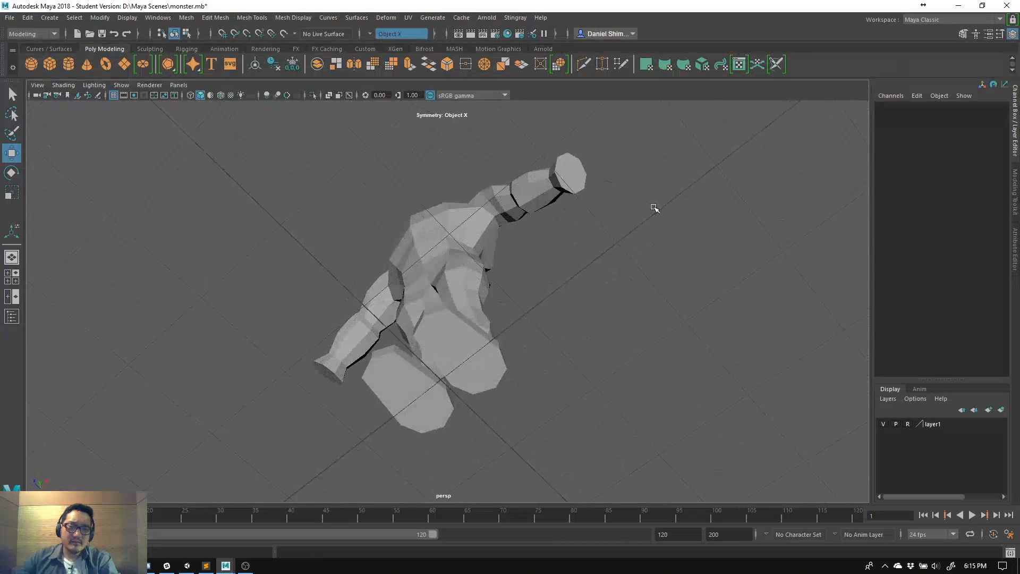
{"action": "left_click_drag", "start_coordinate": [707, 271], "coordinate": [788, 274], "text": "alt"}
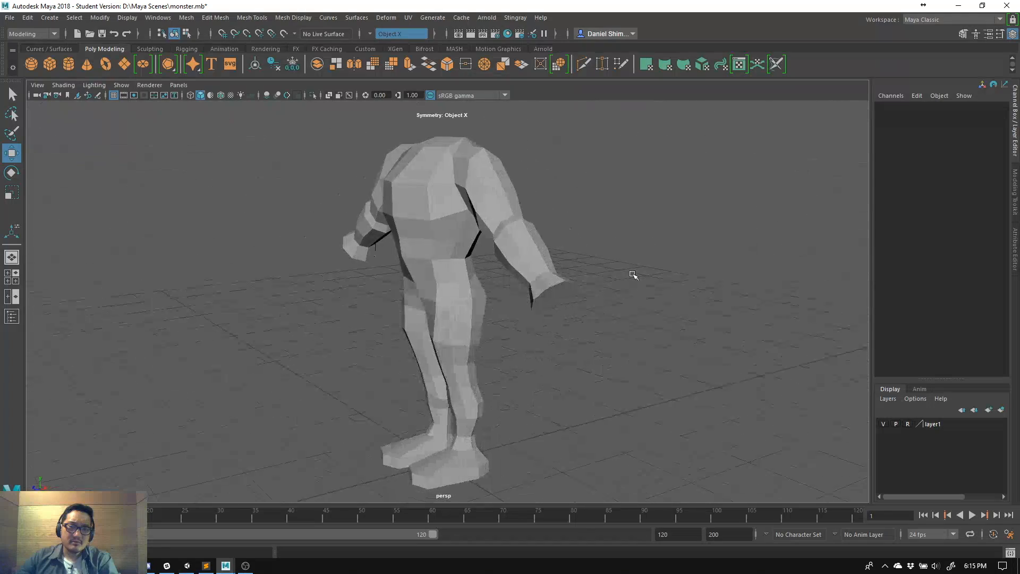
{"action": "left_click_drag", "start_coordinate": [514, 269], "coordinate": [642, 269], "text": "alt"}
- Preview the body mesh in smooth display, examine it from several angles, and restore the unsmoothed display
{"action": "left_click", "coordinate": [519, 224]}
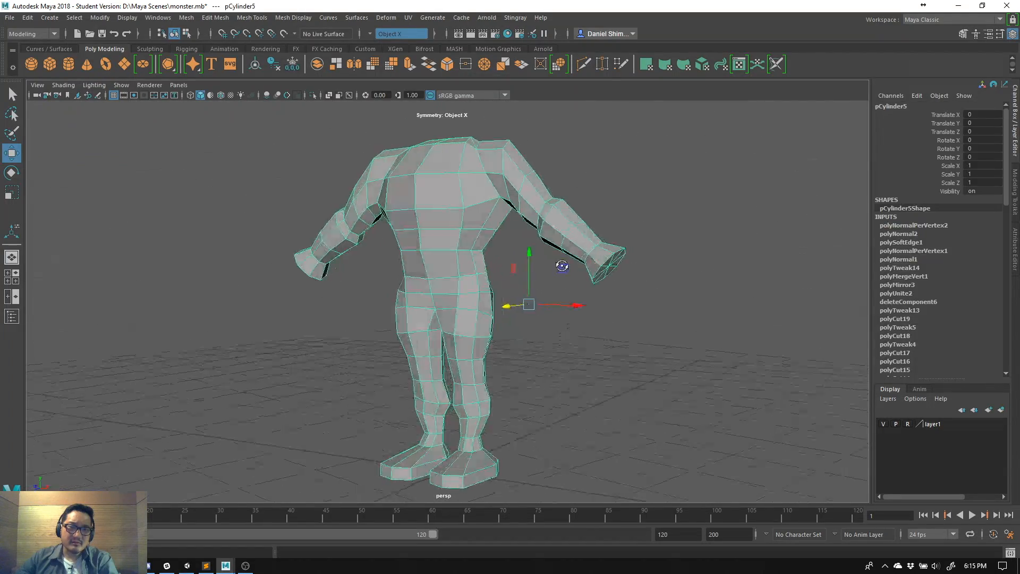
{"action": "key", "text": "2"}
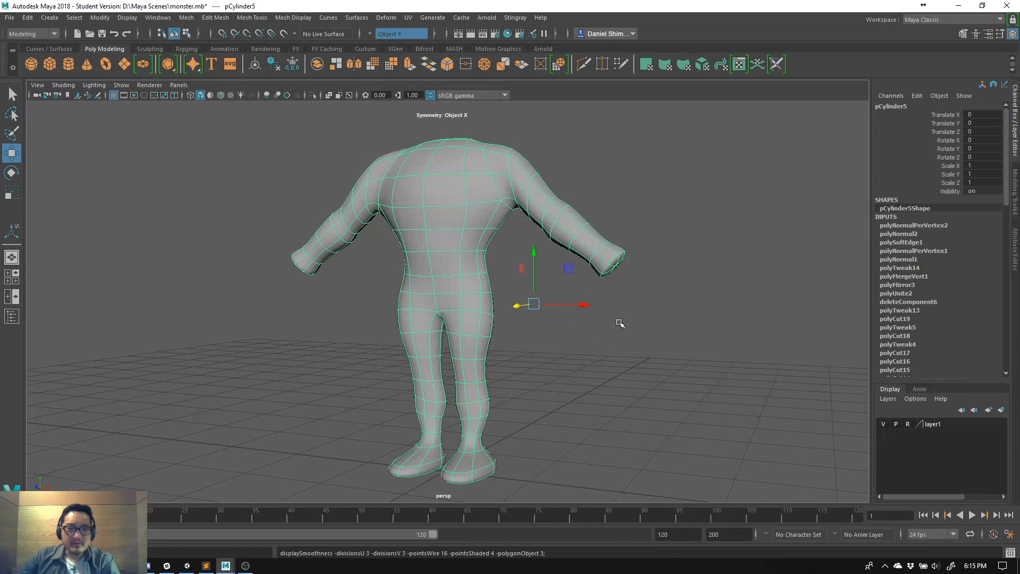
{"action": "left_click", "coordinate": [619, 323]}
{"action": "left_click_drag", "start_coordinate": [619, 322], "coordinate": [494, 250], "text": "alt"}
{"action": "left_click", "coordinate": [482, 234]}
{"action": "key", "text": "1"}
{"action": "left_click", "coordinate": [647, 282]}
{"action": "left_click_drag", "start_coordinate": [646, 282], "coordinate": [554, 296], "text": "alt"}
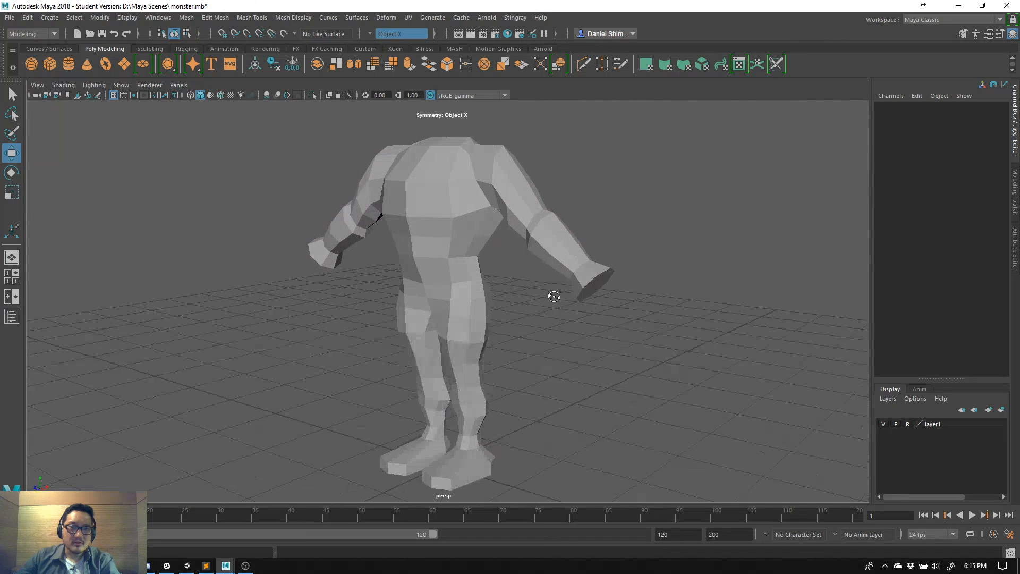
- Apply Soften Edge to the whole body mesh and deselect it to check the smooth shading
{"action": "left_click", "coordinate": [294, 18]}
{"action": "mouse_move", "coordinate": [250, 17]}
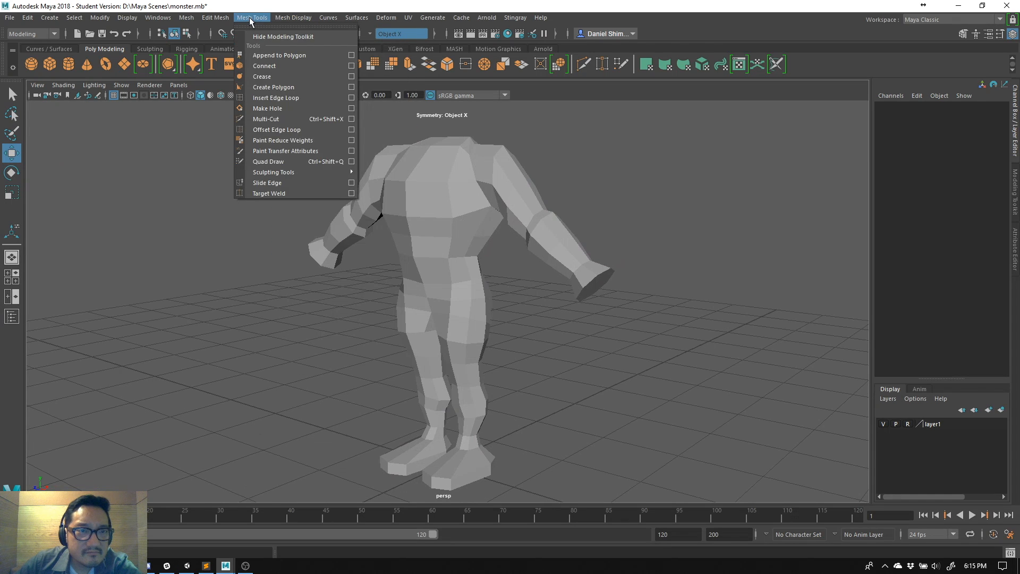
{"action": "mouse_move", "coordinate": [283, 21]}
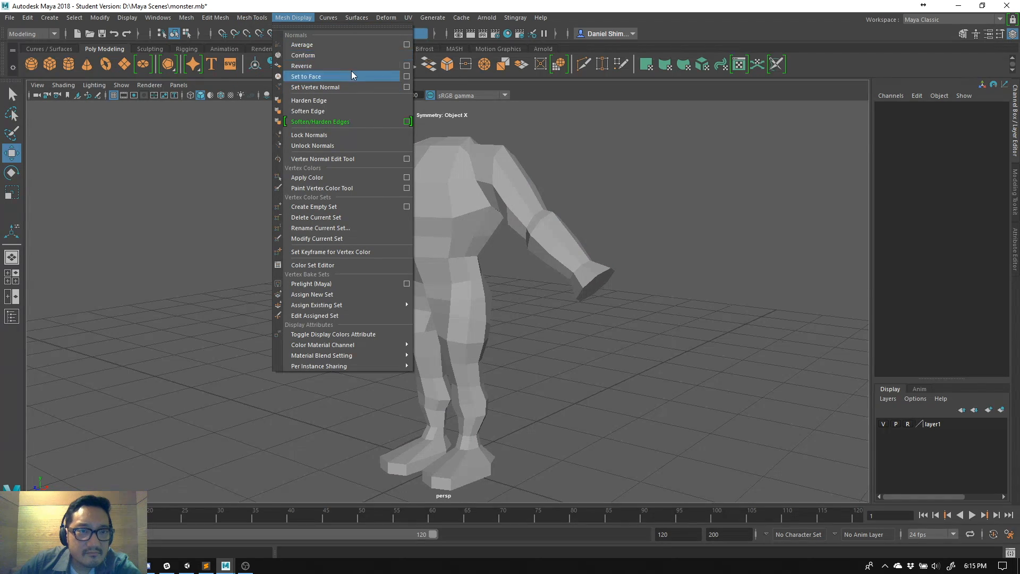
{"action": "left_click", "coordinate": [519, 169]}
{"action": "left_click", "coordinate": [301, 18]}
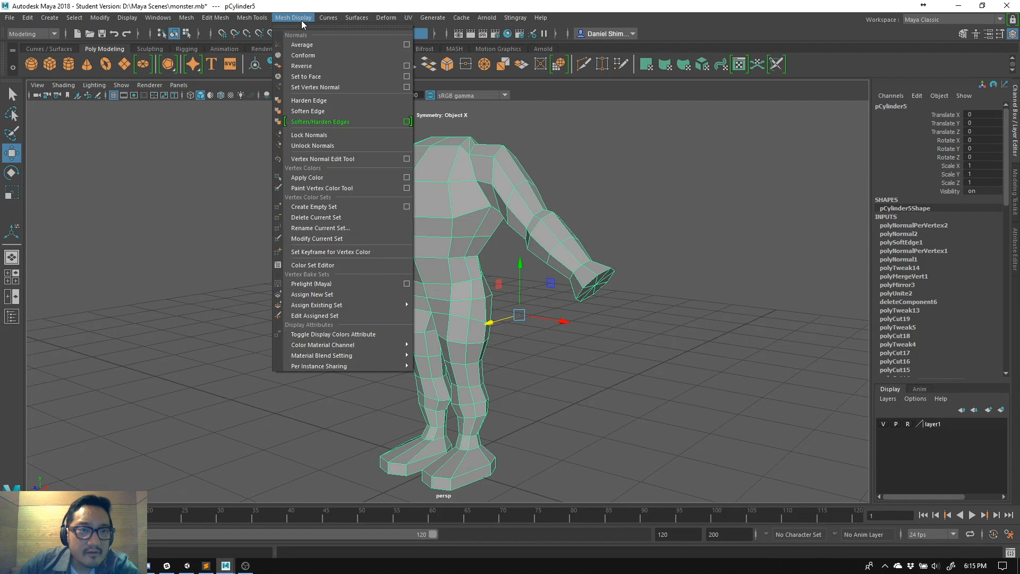
{"action": "left_click", "coordinate": [338, 111]}
{"action": "left_click", "coordinate": [627, 209]}
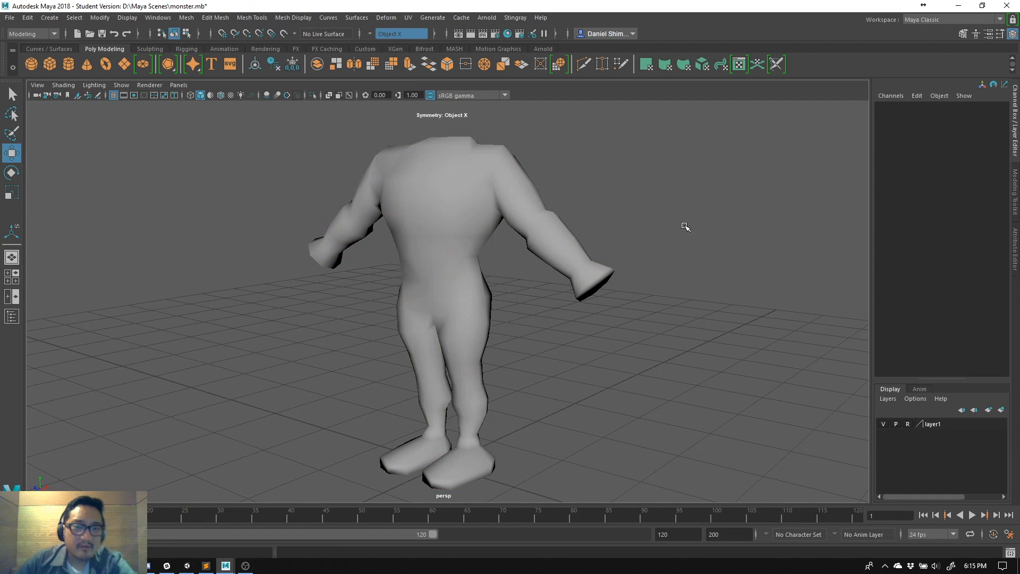
- Examine the softened body mesh from low, front and three-quarter angles, both with and without its wireframe highlighted
{"action": "left_click_drag", "start_coordinate": [587, 304], "coordinate": [635, 286], "text": "alt"}
{"action": "left_click", "coordinate": [553, 250]}
{"action": "left_click", "coordinate": [690, 335]}
{"action": "left_click_drag", "start_coordinate": [690, 335], "coordinate": [521, 303], "text": "alt"}
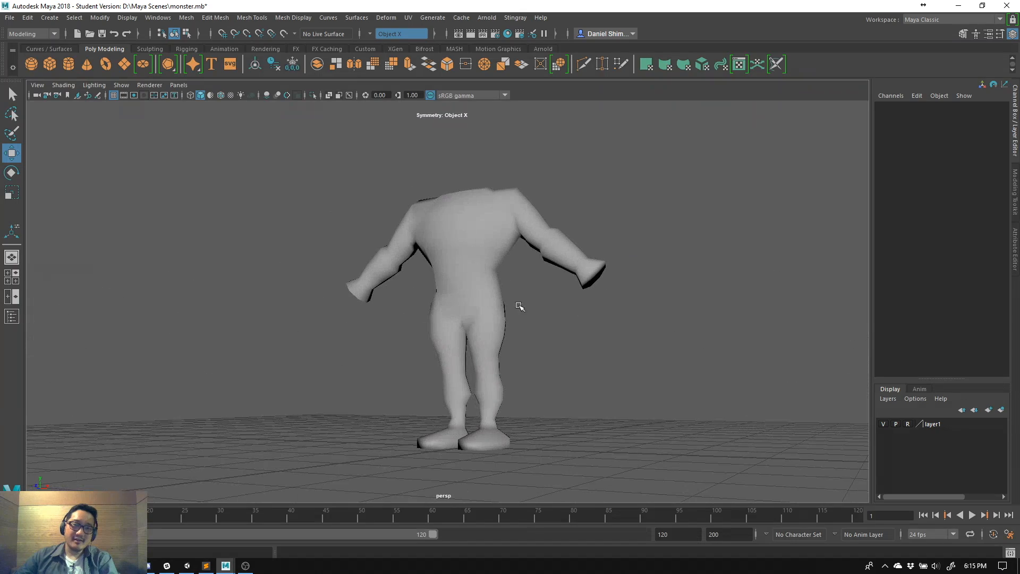
{"action": "left_click", "coordinate": [521, 303]}
{"action": "left_click_drag", "start_coordinate": [582, 321], "coordinate": [646, 351], "text": "alt"}
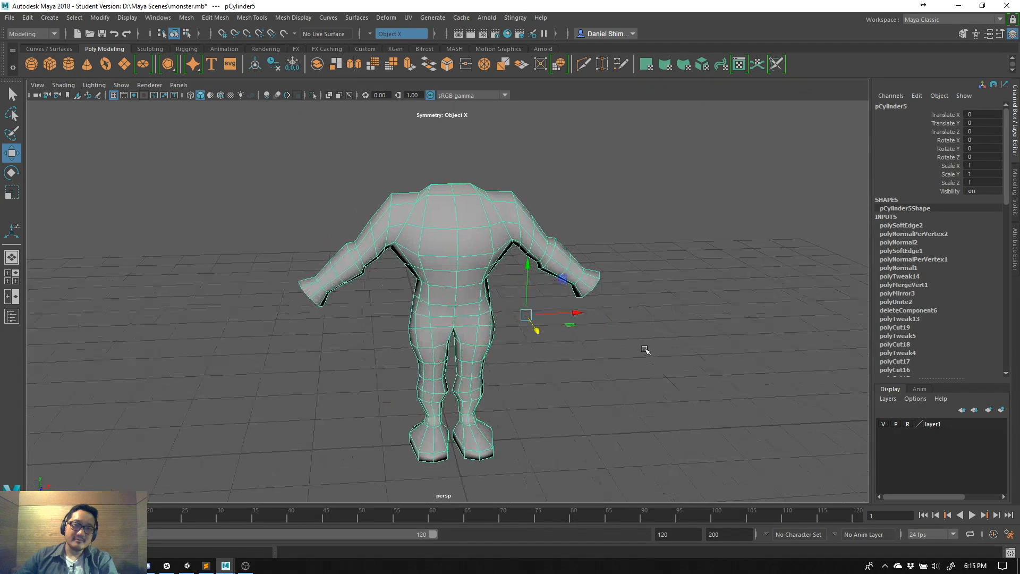
{"action": "left_click_drag", "start_coordinate": [589, 286], "coordinate": [579, 317], "text": "alt"}
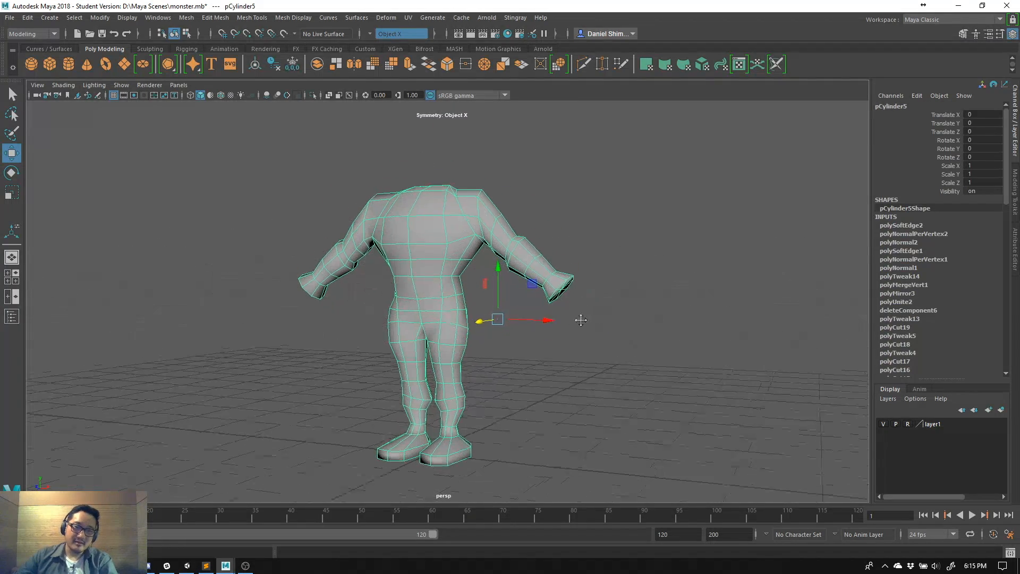
- Deselect the body mesh and save the scene under its existing name, accepting the student version notice
{"action": "left_click", "coordinate": [335, 214]}
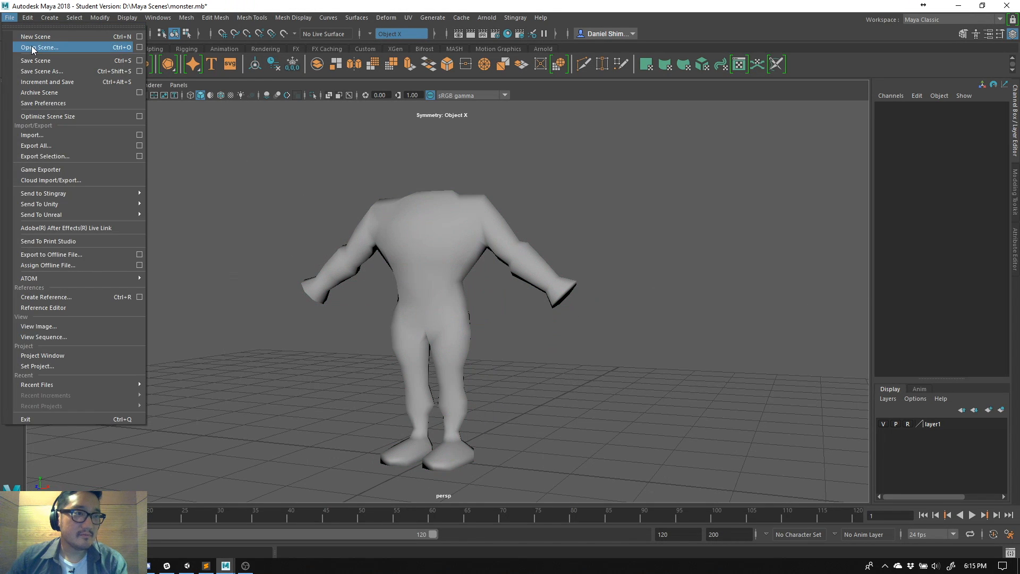
{"action": "left_click", "coordinate": [37, 61]}
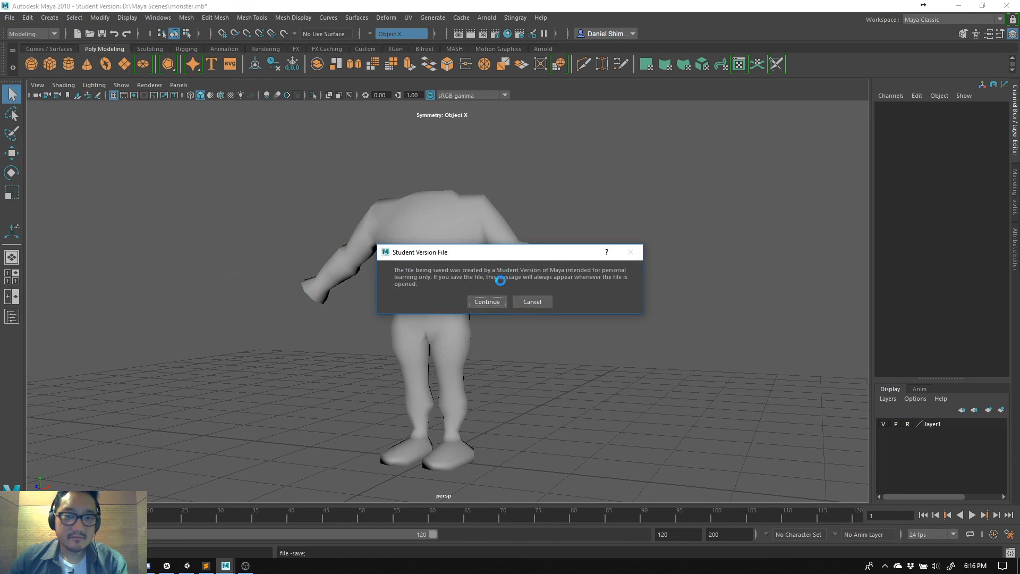
{"action": "left_click", "coordinate": [487, 301]}
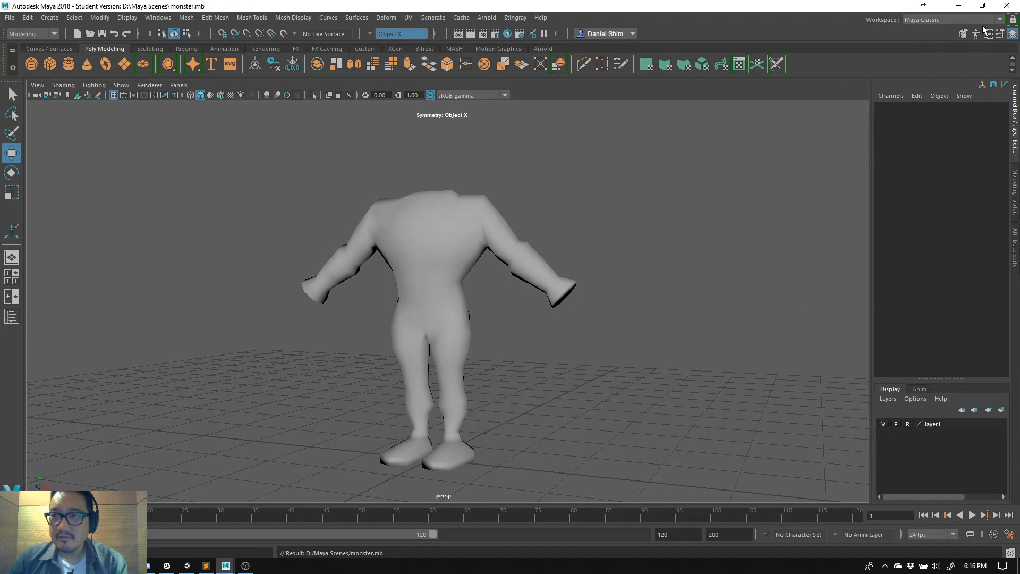